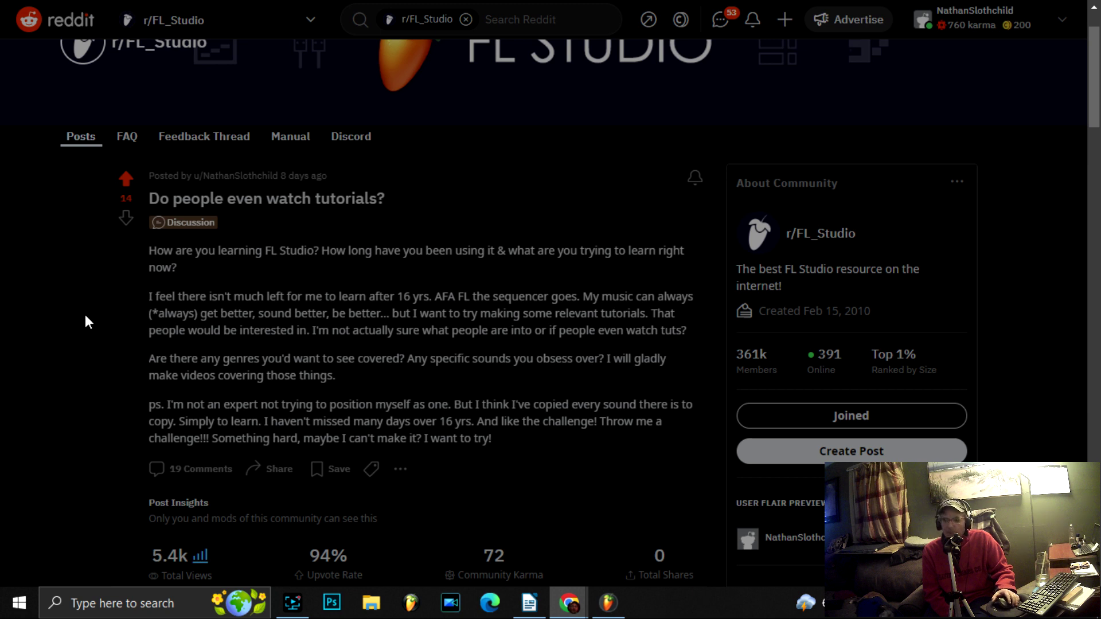
Read through the Reddit post "Do people even watch tutorials?" and the comments under it
scroll(85, 317, "down", 3)
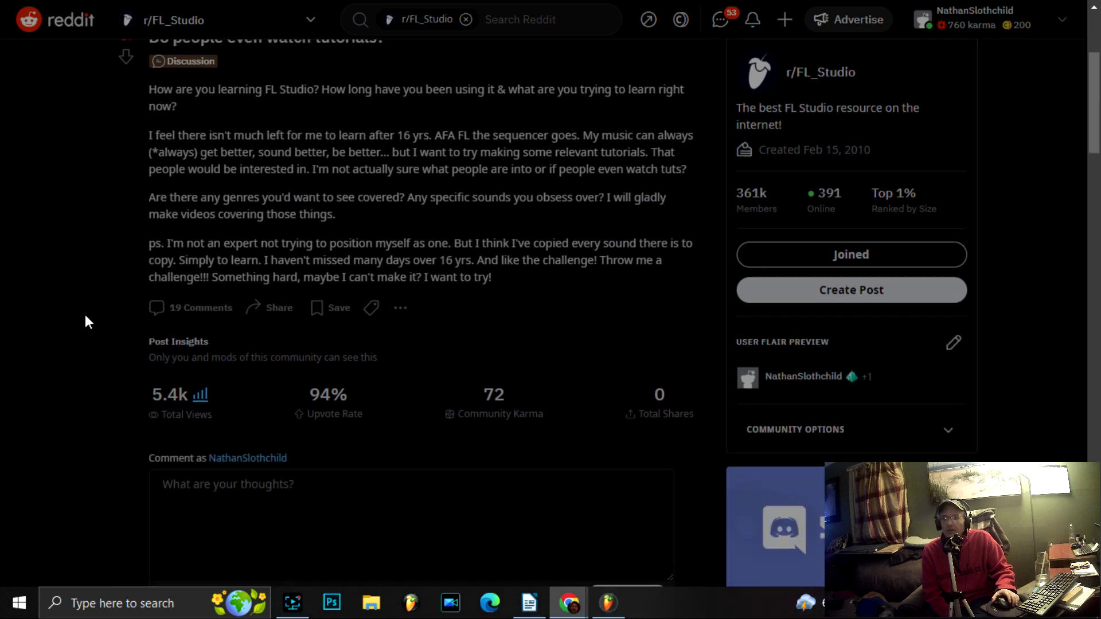
scroll(85, 316, "down", 10)
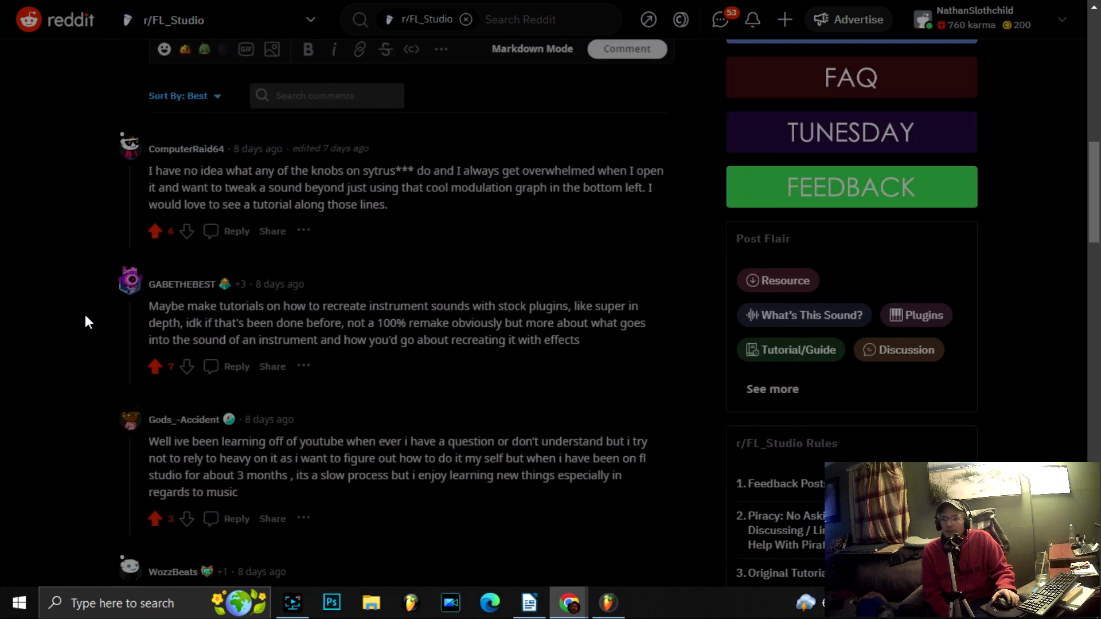
scroll(86, 320, "down", 3)
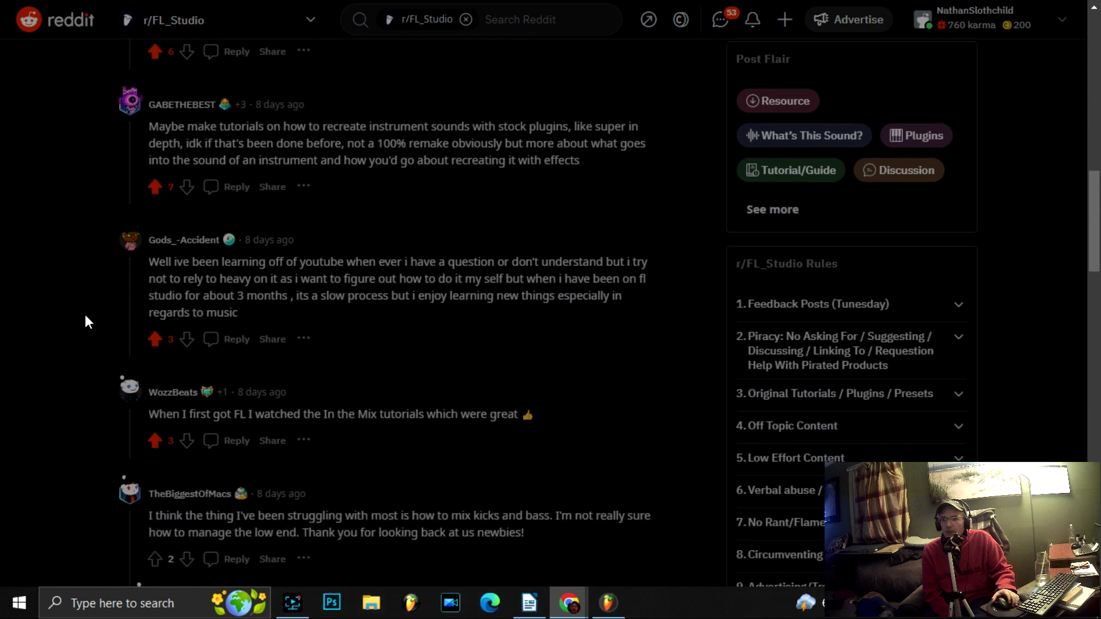
scroll(73, 308, "down", 7)
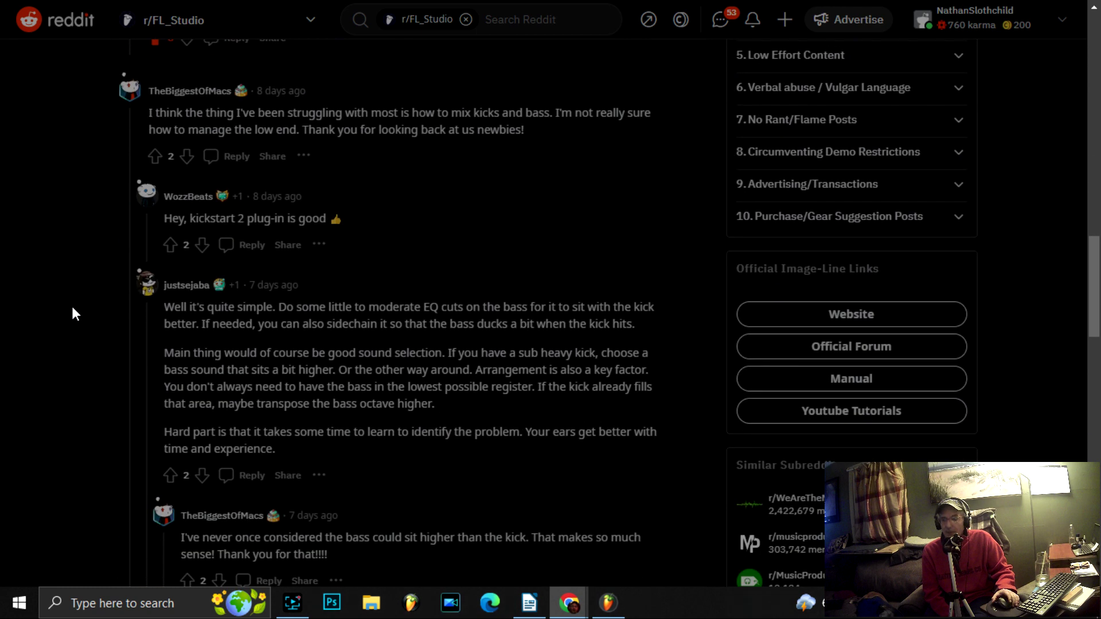
Switch to FL Studio, zoom the playlist in along the timeline, and move the Channel rack clear of the pattern list
left_click(608, 589)
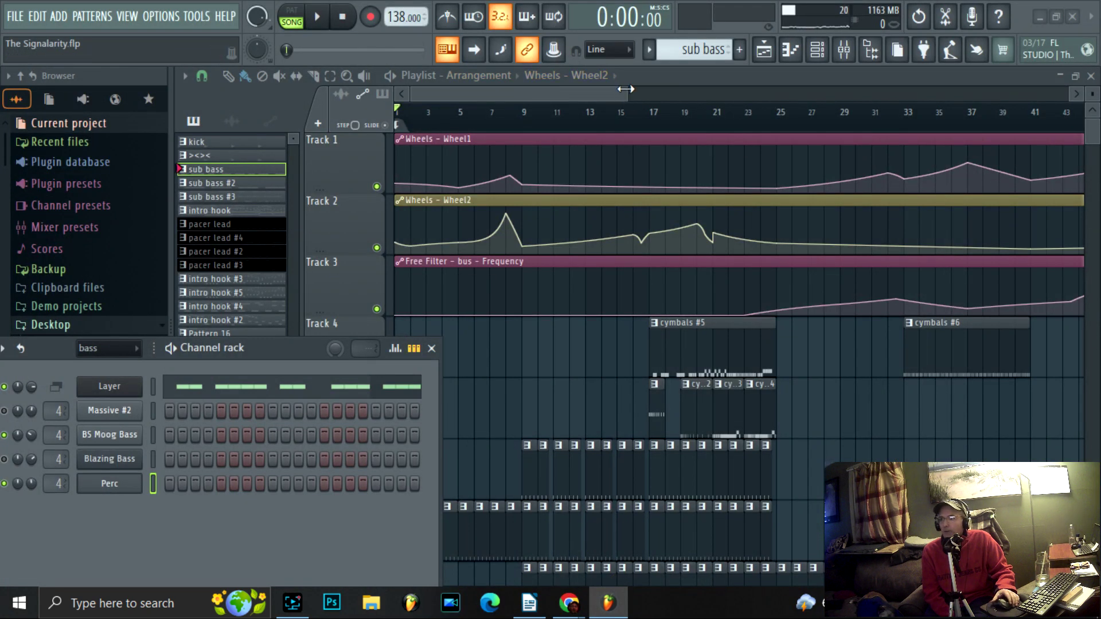
left_click_drag(625, 89, 571, 90)
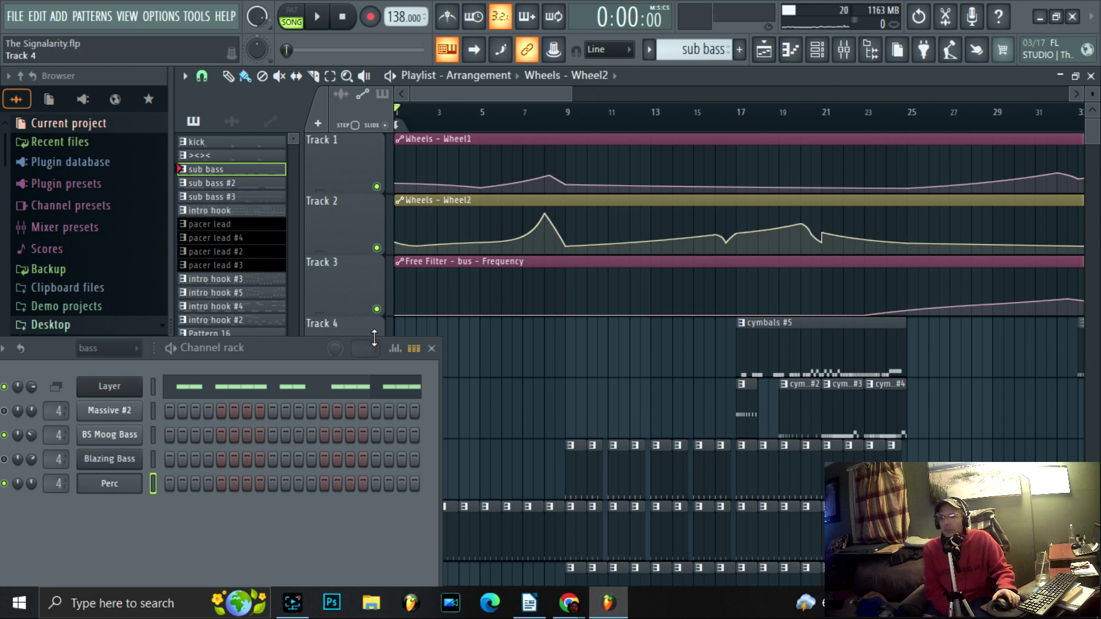
left_click_drag(283, 348, 679, 351)
Browse the Desktop folders to the clap score files in the On Beat Claps FSC folder
scroll(52, 281, "down", 8)
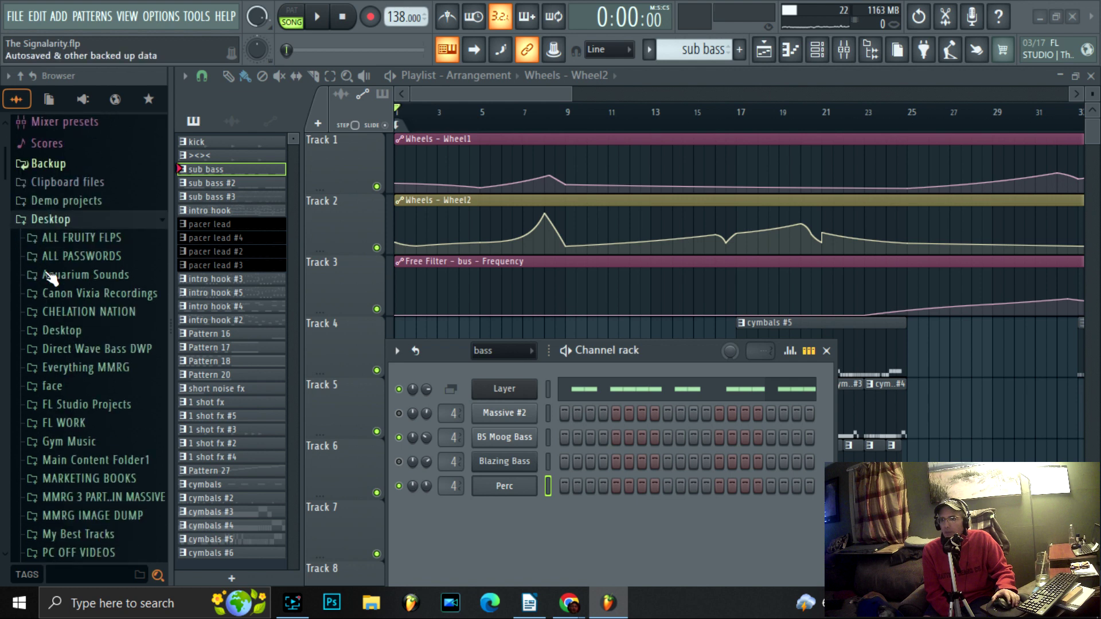
scroll(51, 281, "down", 5)
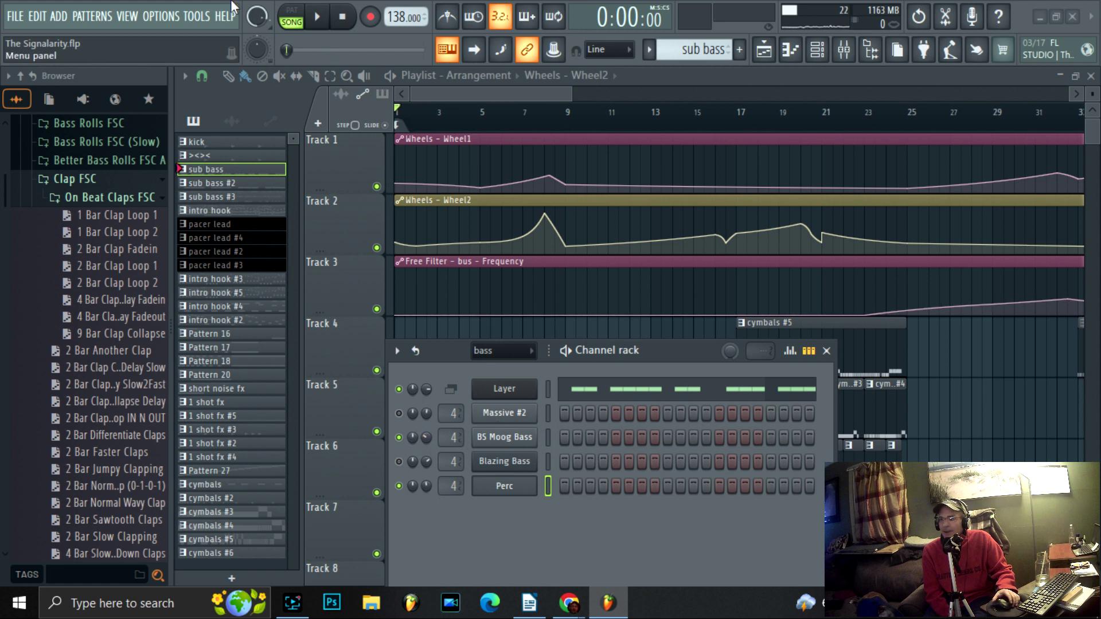
Open the BS Moog Bass instrument with the Channel rack moved aside, and audition the sub bass pattern in pattern mode
left_click(298, 22)
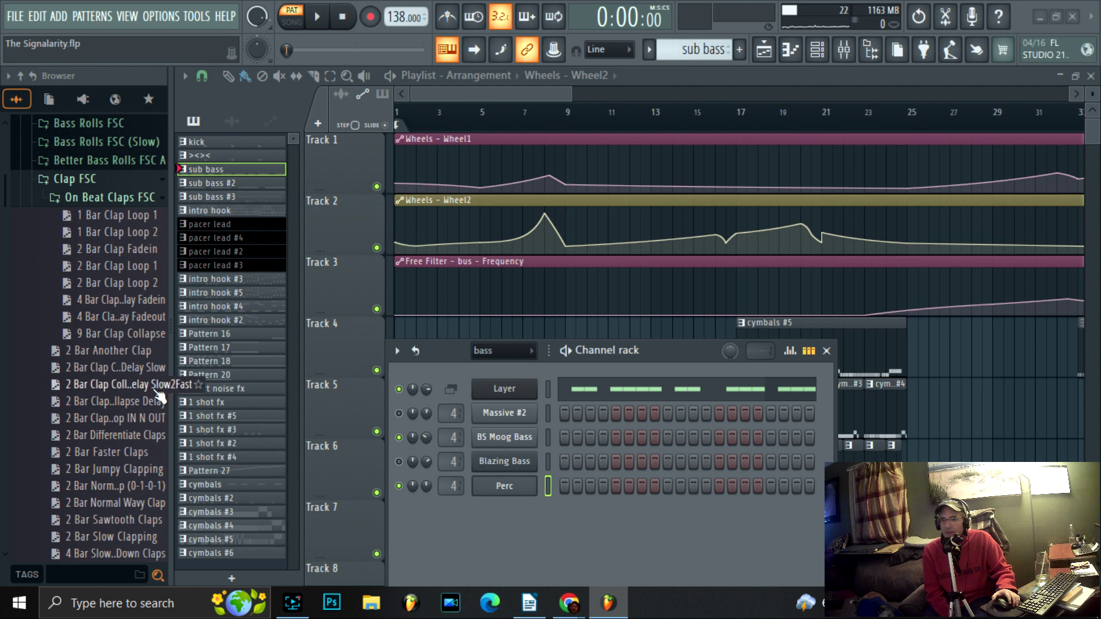
left_click_drag(158, 391, 144, 401)
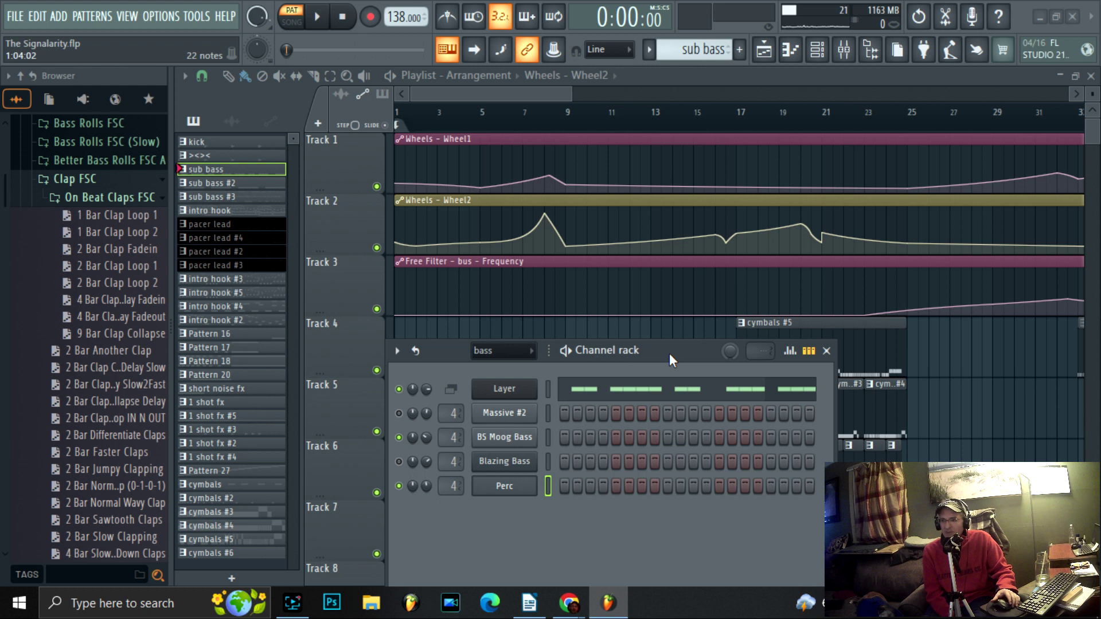
left_click(507, 442)
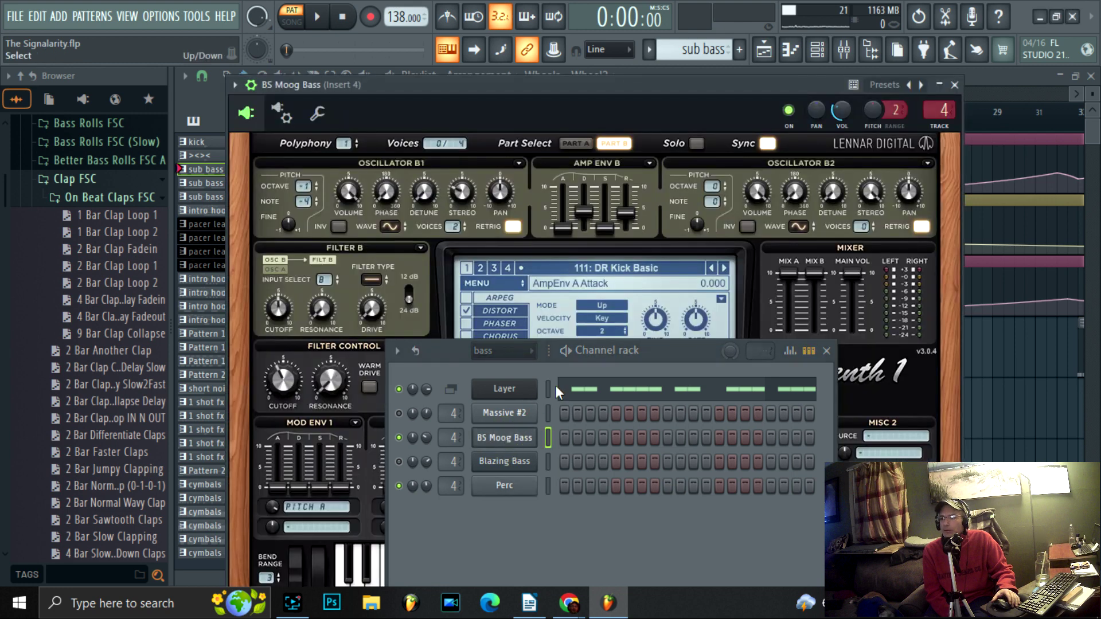
left_click_drag(688, 348, 275, 391)
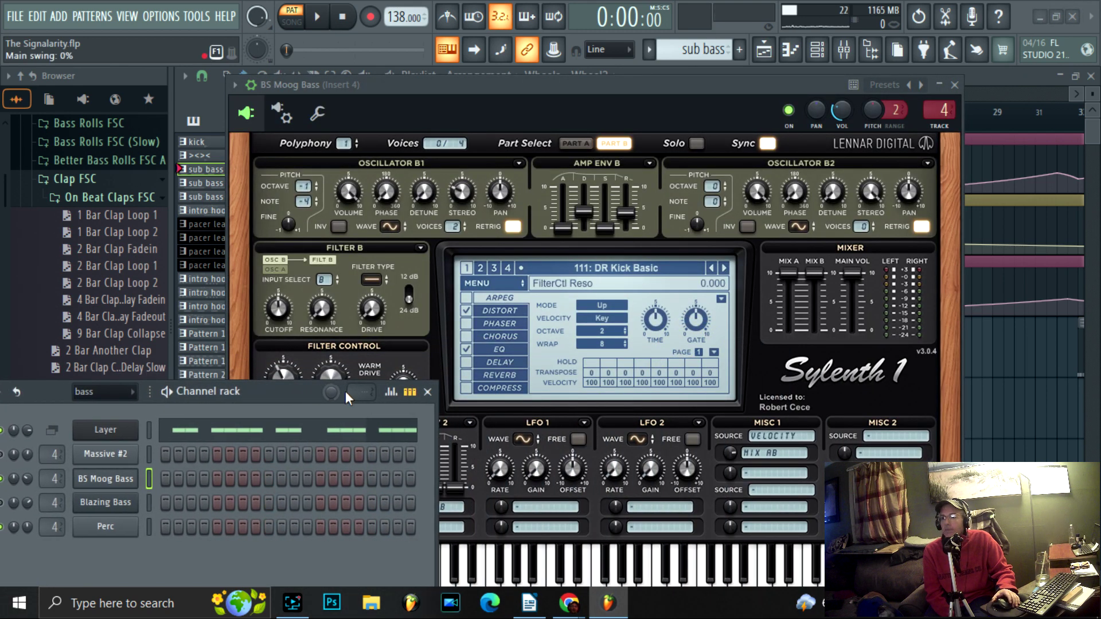
left_click_drag(258, 393, 375, 371)
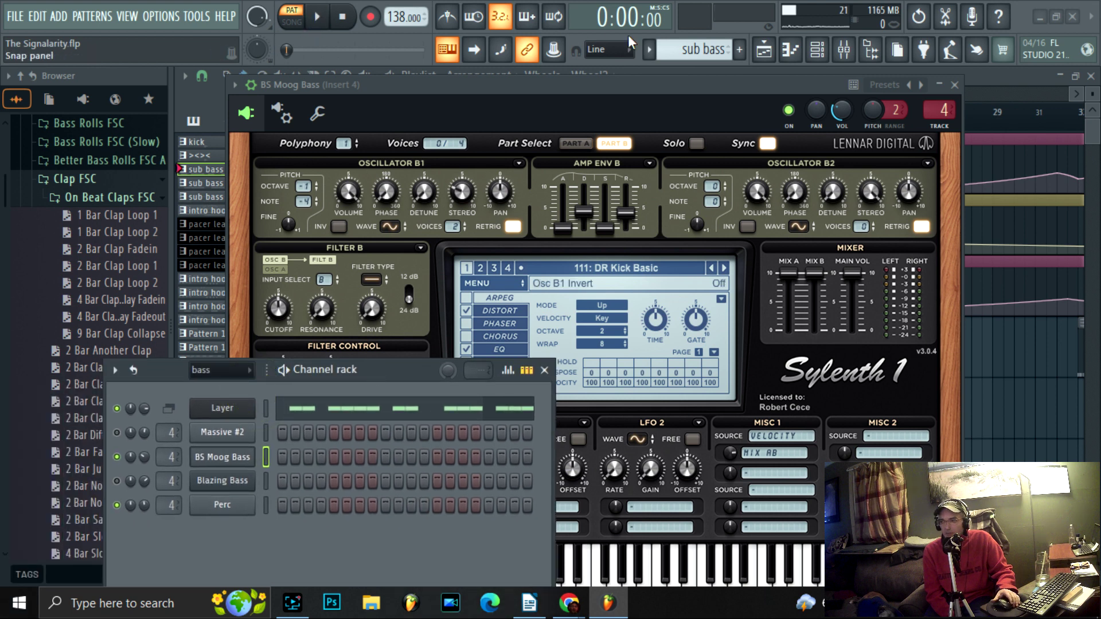
left_click(320, 21)
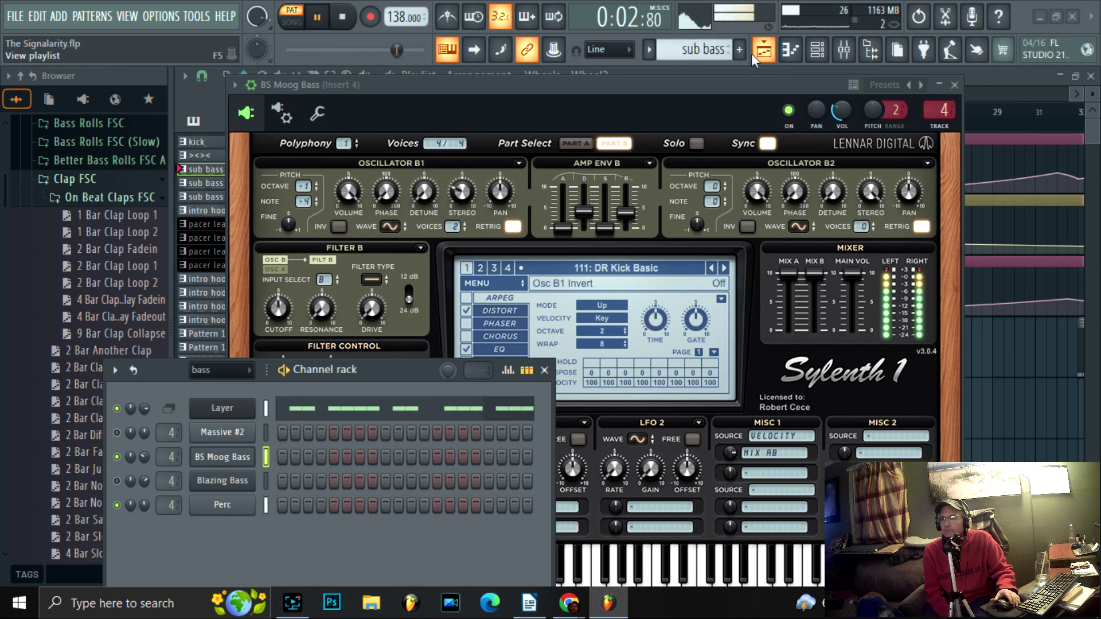
key("space")
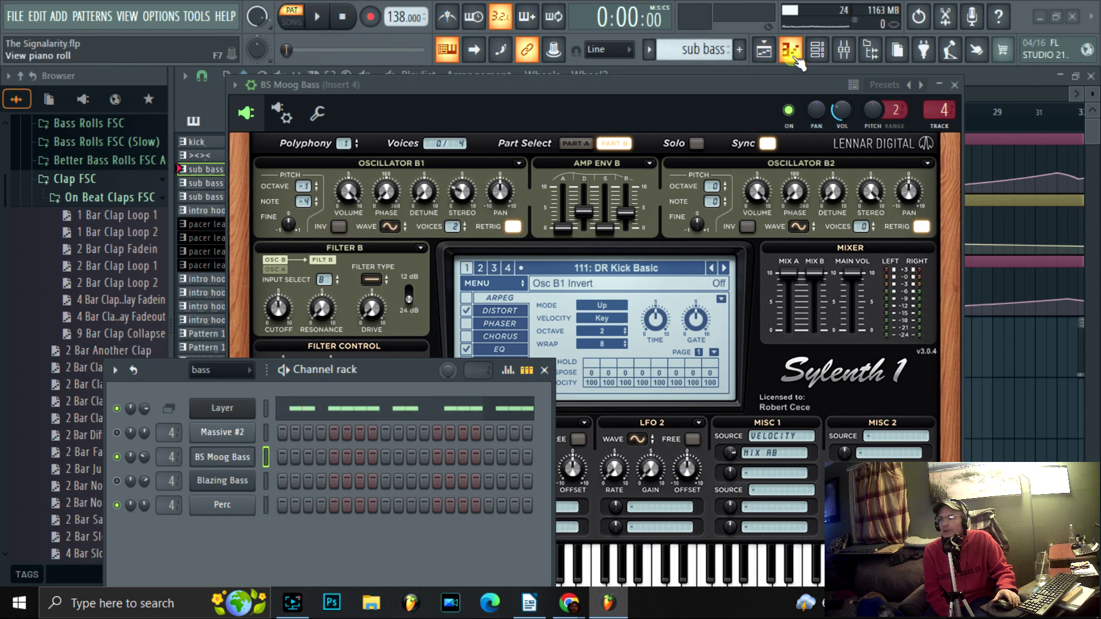
Show the notes of the Layer channel in the piano roll
left_click(793, 51)
left_click(588, 79)
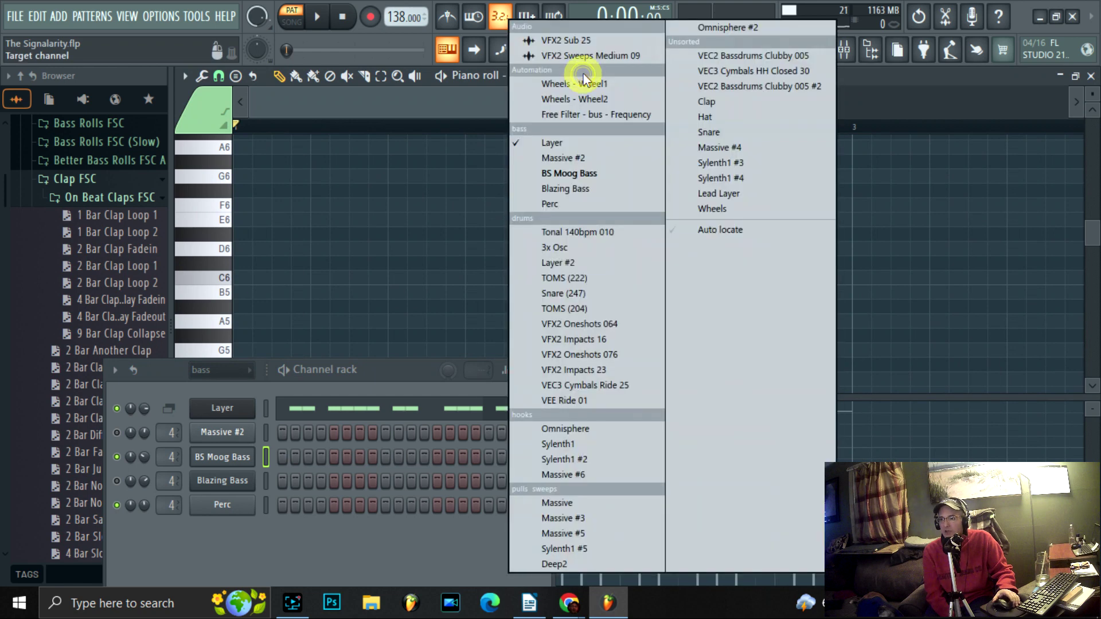
left_click(595, 143)
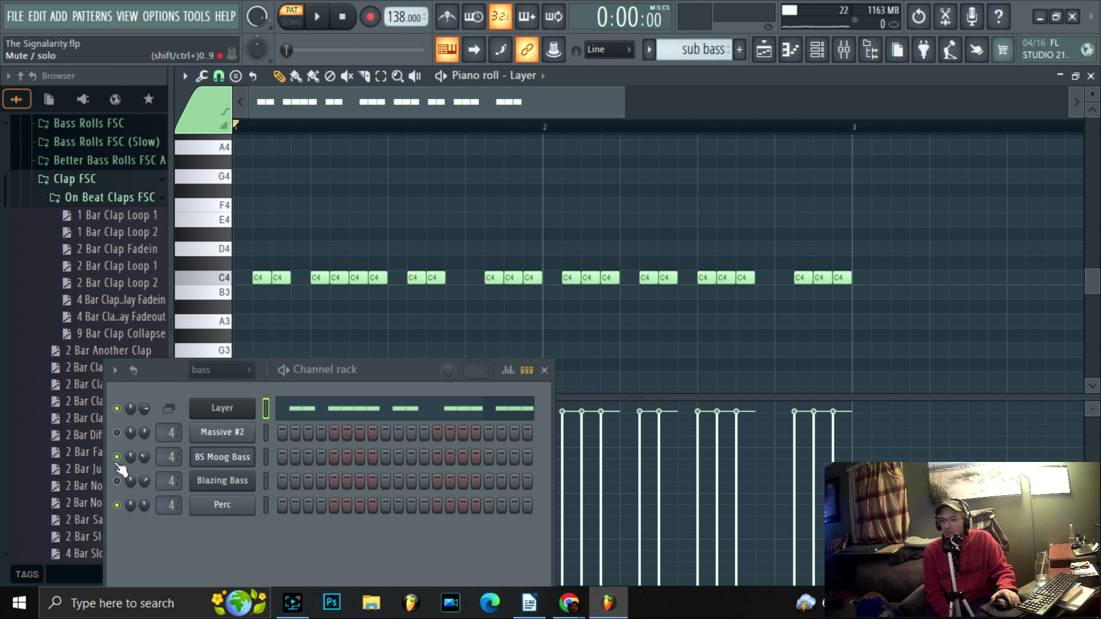
Open the Perc Sytrus instrument, try a few notes on its keyboard, and play the pattern briefly
left_click(212, 504)
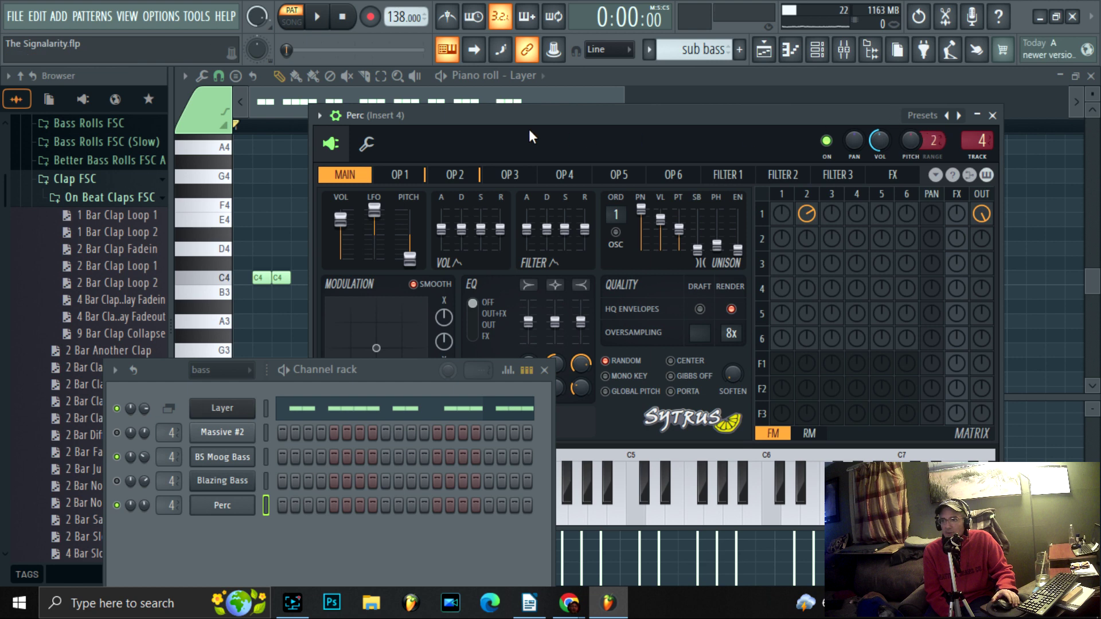
left_click(650, 515)
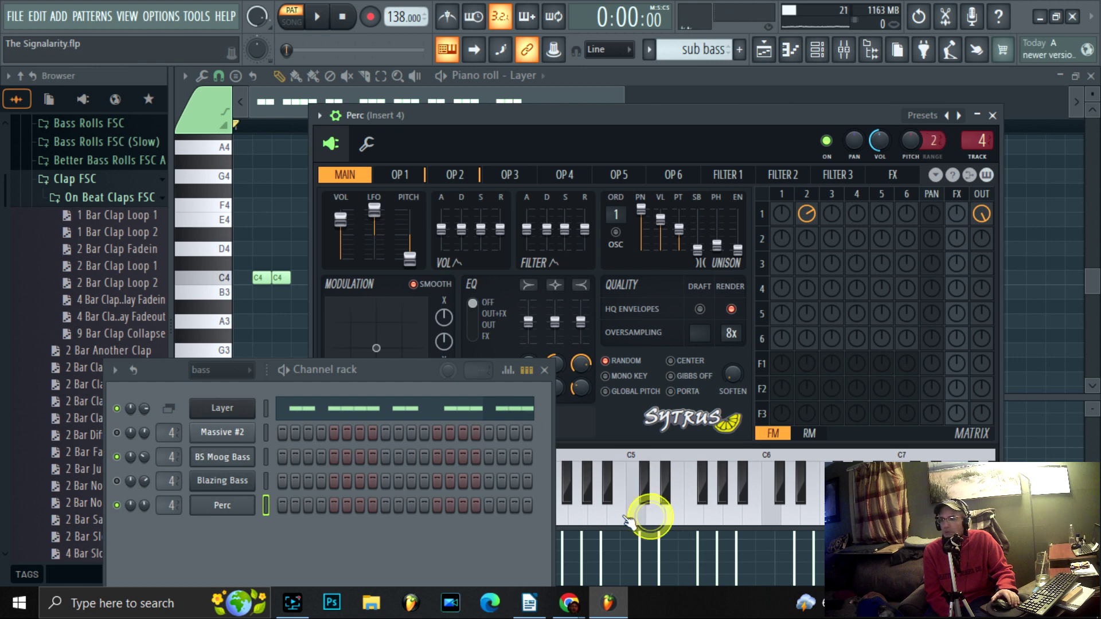
left_click(599, 510)
left_click(584, 510)
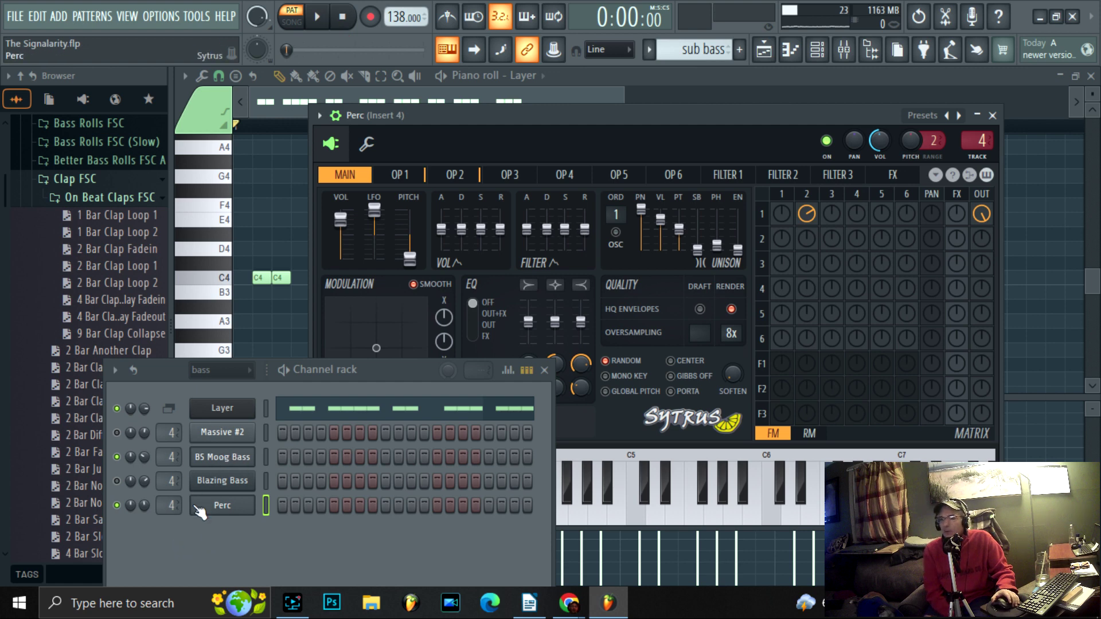
left_click(315, 17)
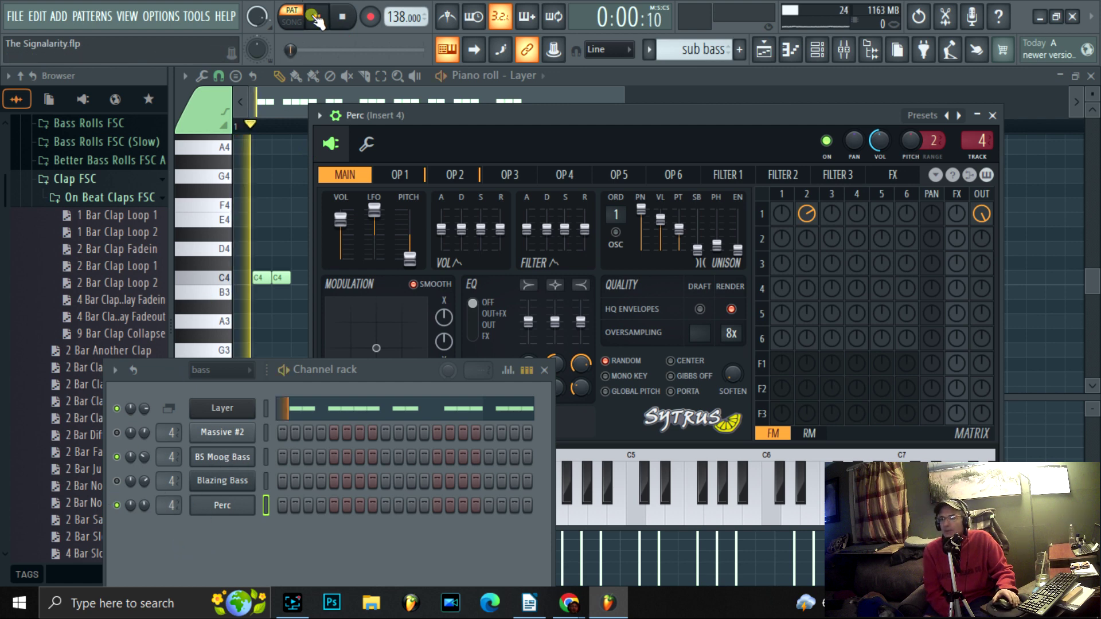
left_click(343, 18)
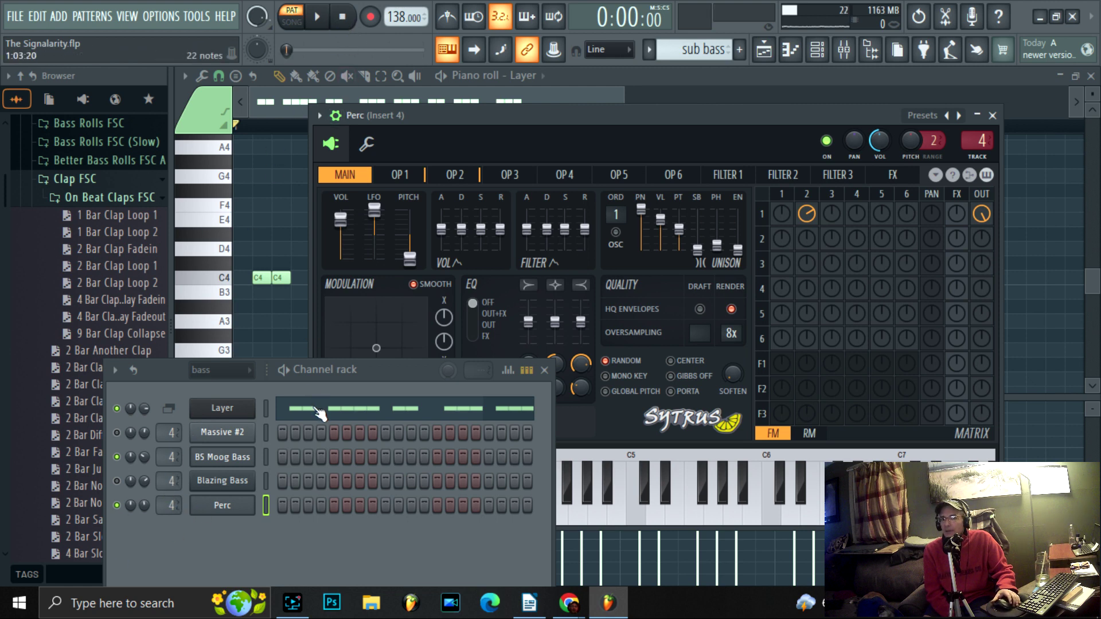
Unmute and open Blazing Bass, mute BS Moog Bass and Perc, and audition Blazing Bass on its own
left_click(115, 478)
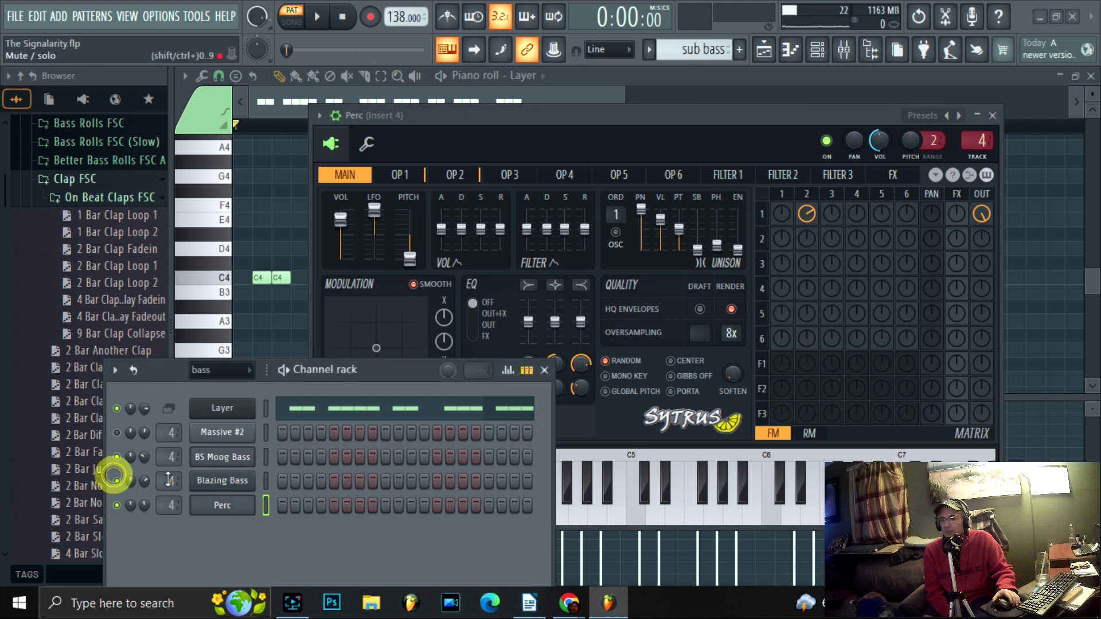
left_click(216, 481)
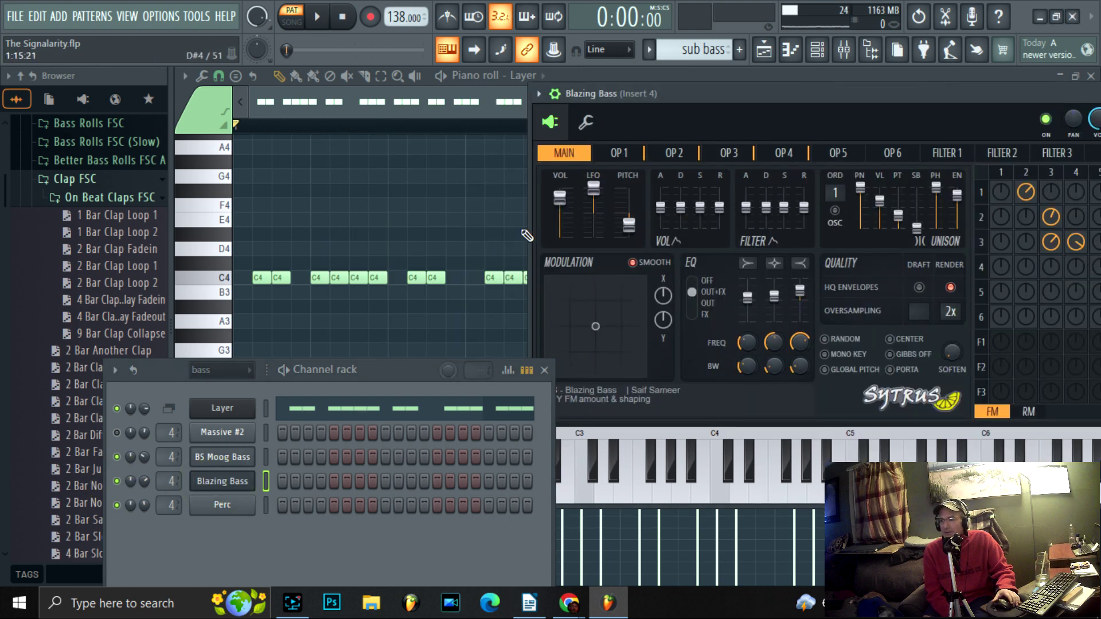
left_click(115, 456)
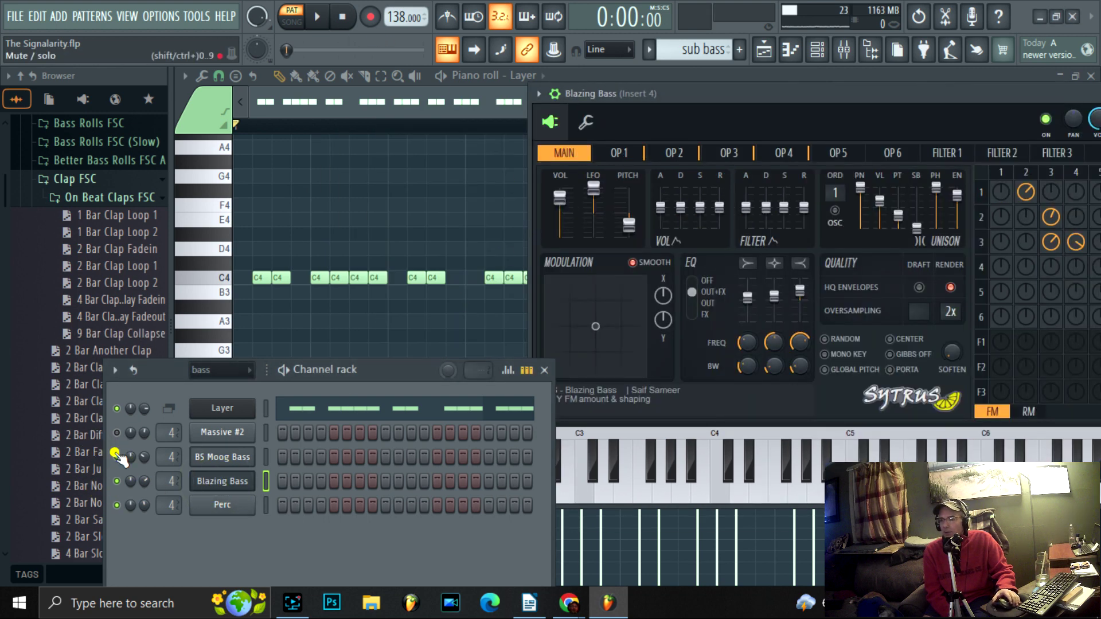
left_click(115, 504)
left_click(317, 17)
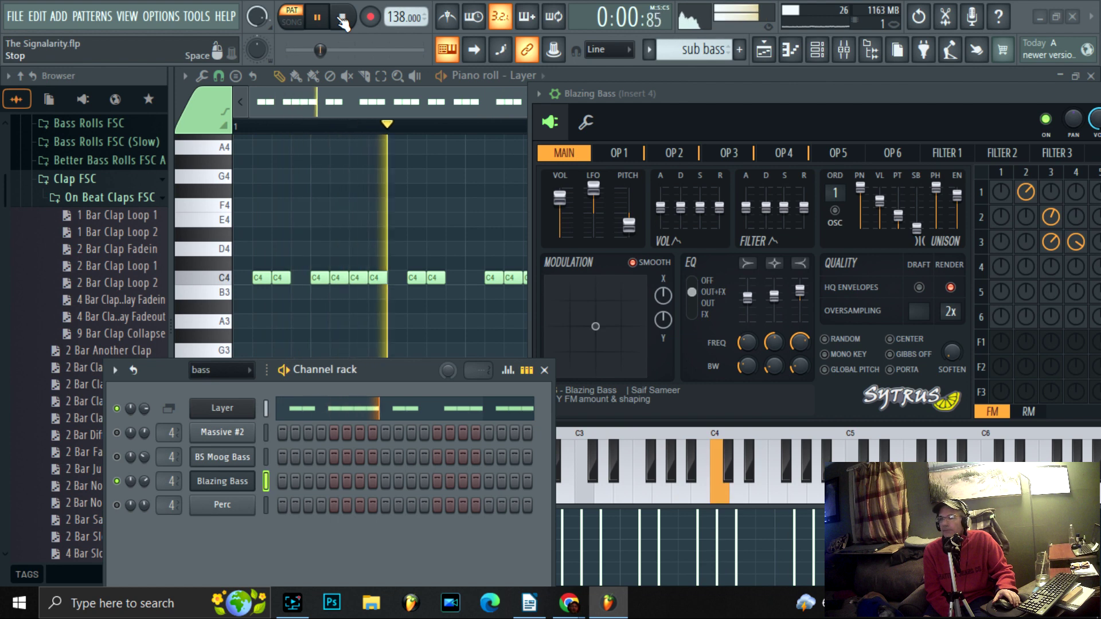
left_click(342, 19)
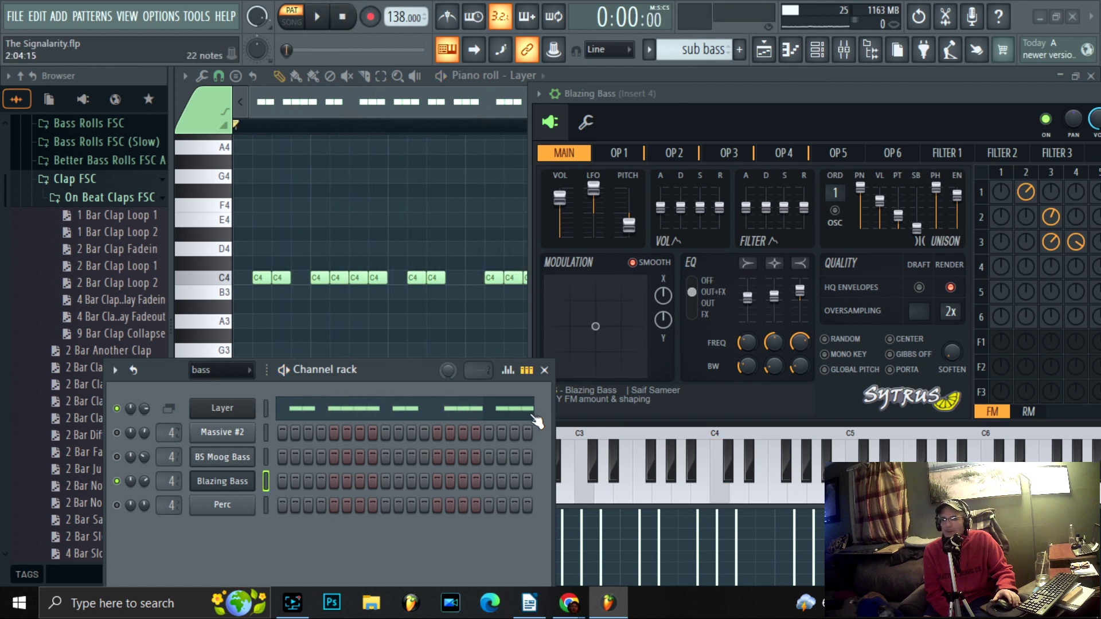
Unmute Massive #2, mute Blazing Bass, and audition Massive #2 on its own
left_click(118, 433)
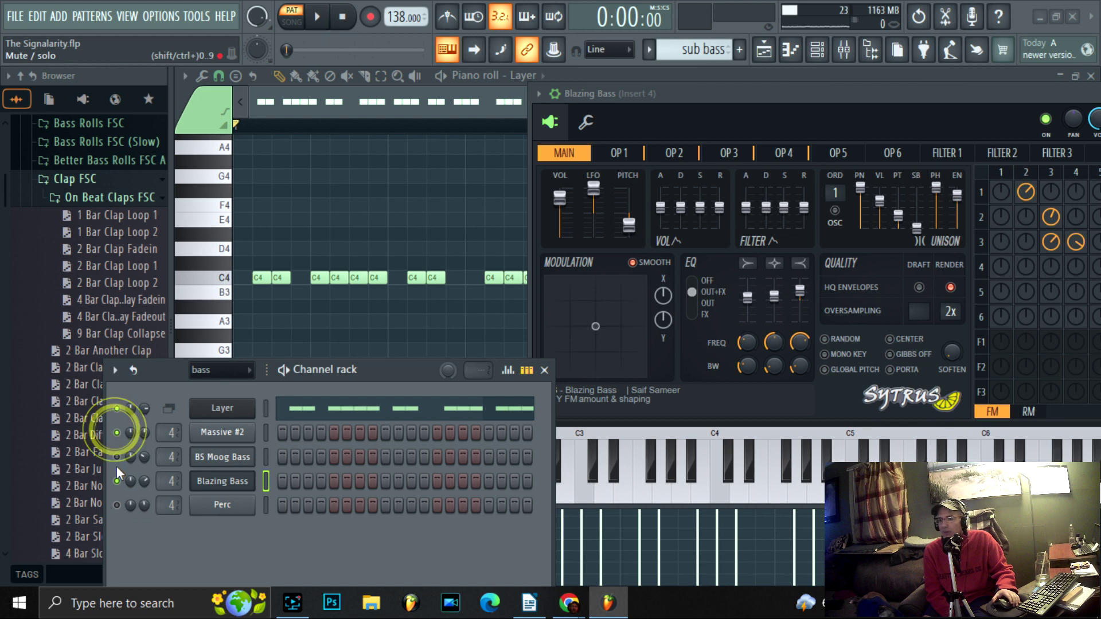
left_click(117, 481)
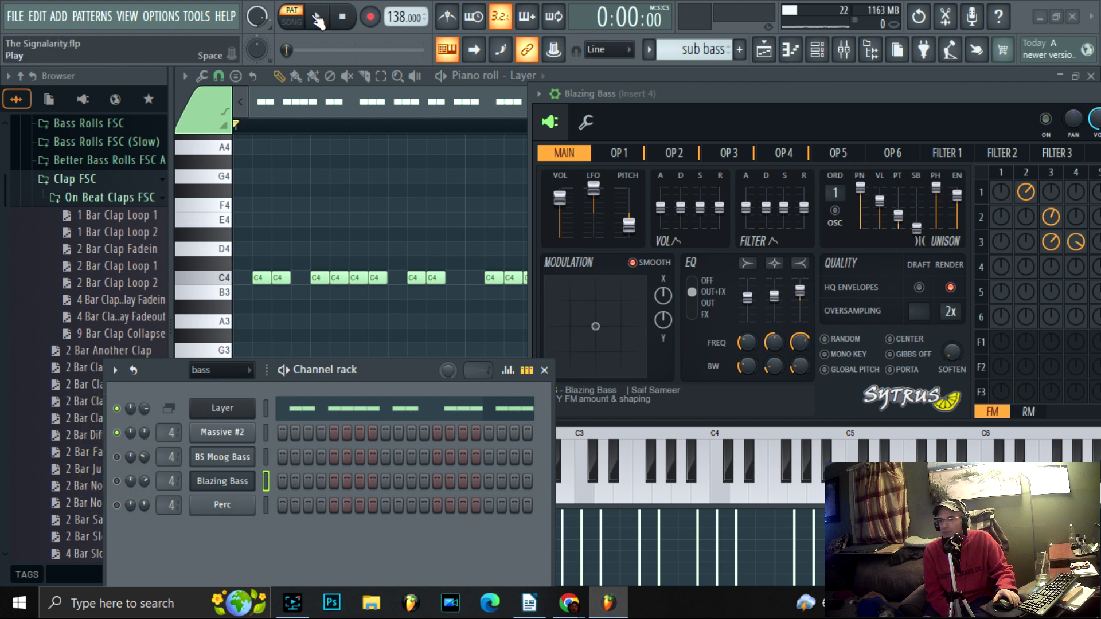
left_click(317, 19)
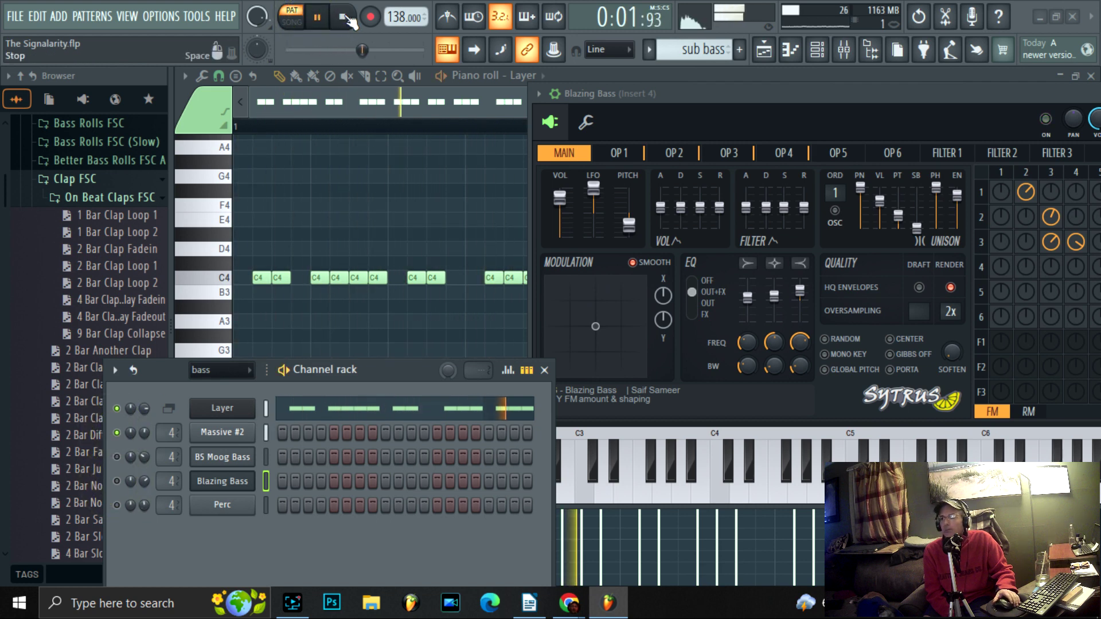
left_click(347, 21)
Unmute BS Moog Bass, Blazing Bass and Perc, and audition all four bass layers together
left_click(116, 457)
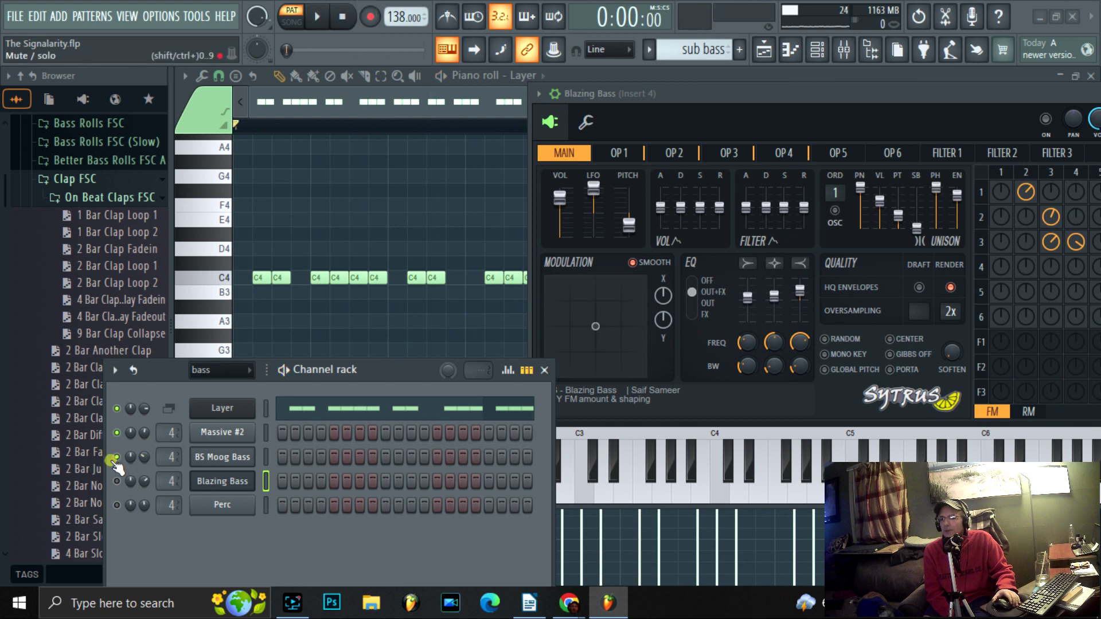
left_click(117, 481)
left_click(117, 505)
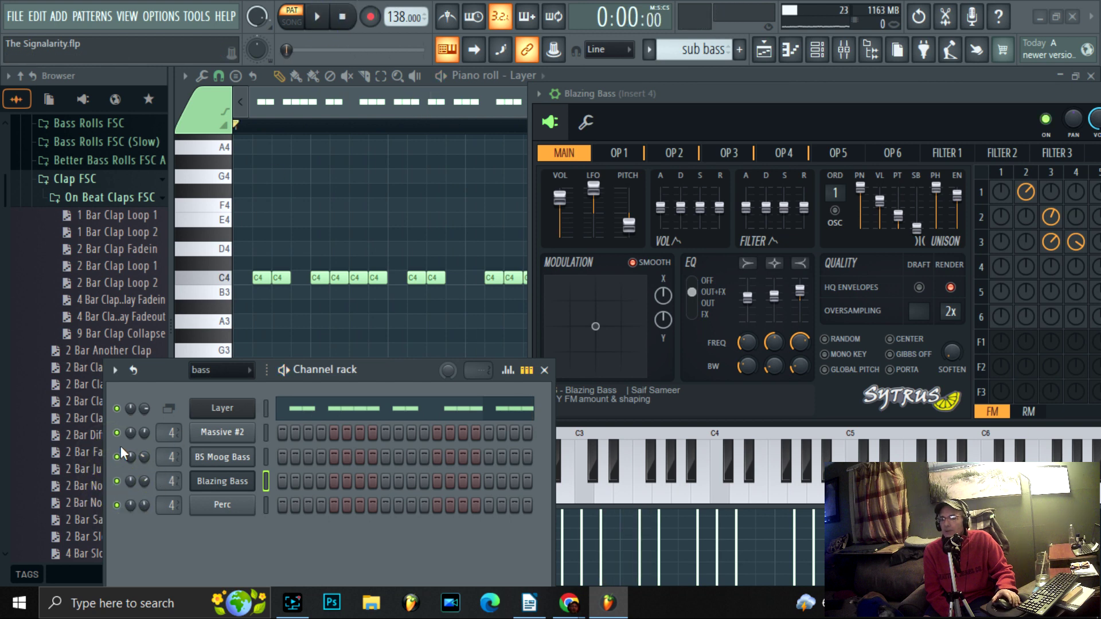
left_click(316, 18)
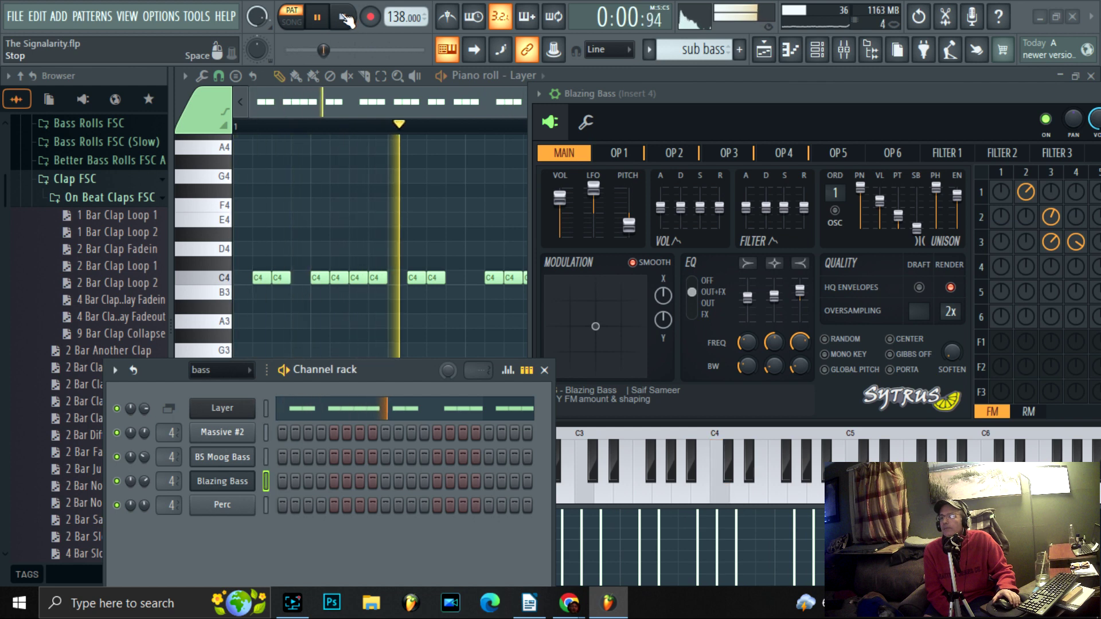
left_click(343, 17)
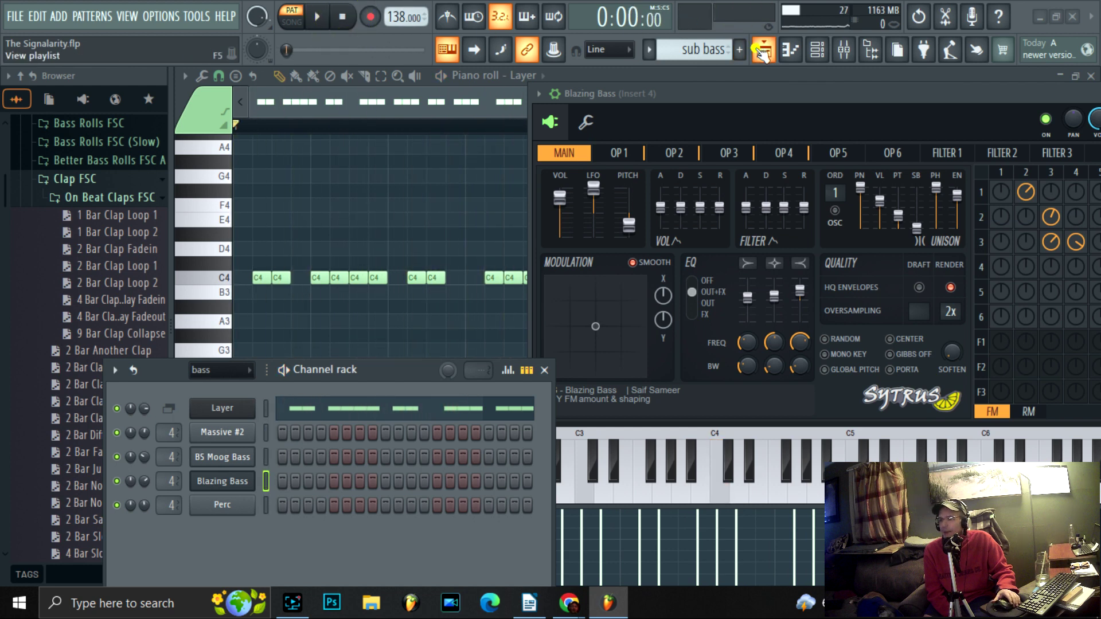
Return to the playlist and move the Channel rack clear of the pattern list
left_click(762, 52)
left_click_drag(383, 369, 687, 372)
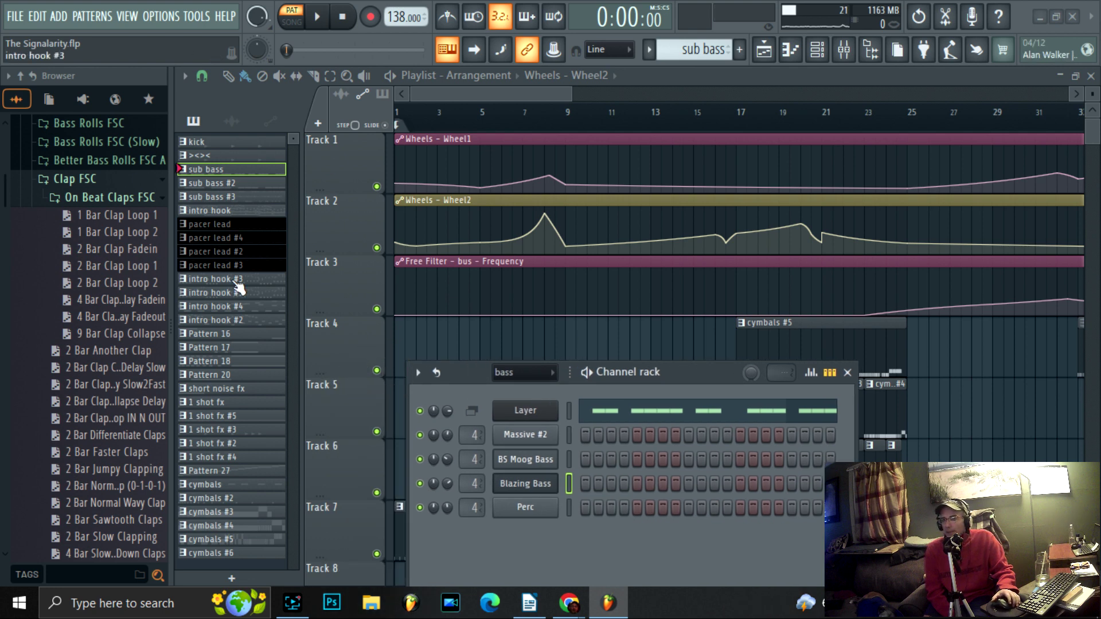
Widen the browser and look through the clap scores in the Clap FSC folder
left_click_drag(169, 225, 216, 230)
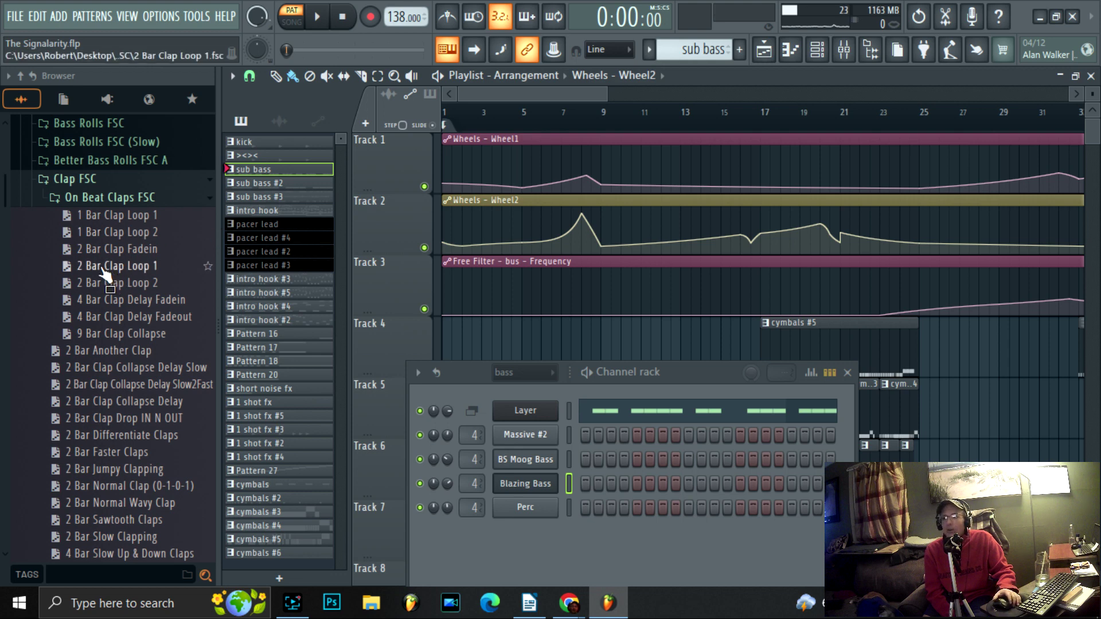
scroll(109, 276, "down", 2)
scroll(110, 276, "up", 2)
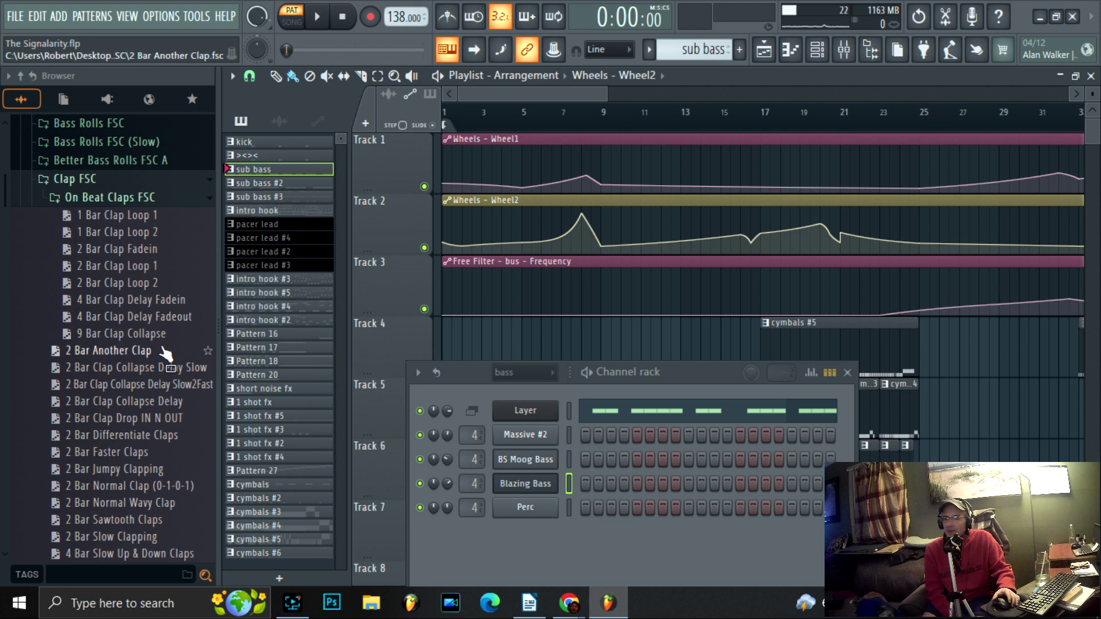
mouse_move(162, 347)
left_mouse_down()
mouse_move(128, 339)
mouse_move(150, 352)
left_mouse_up()
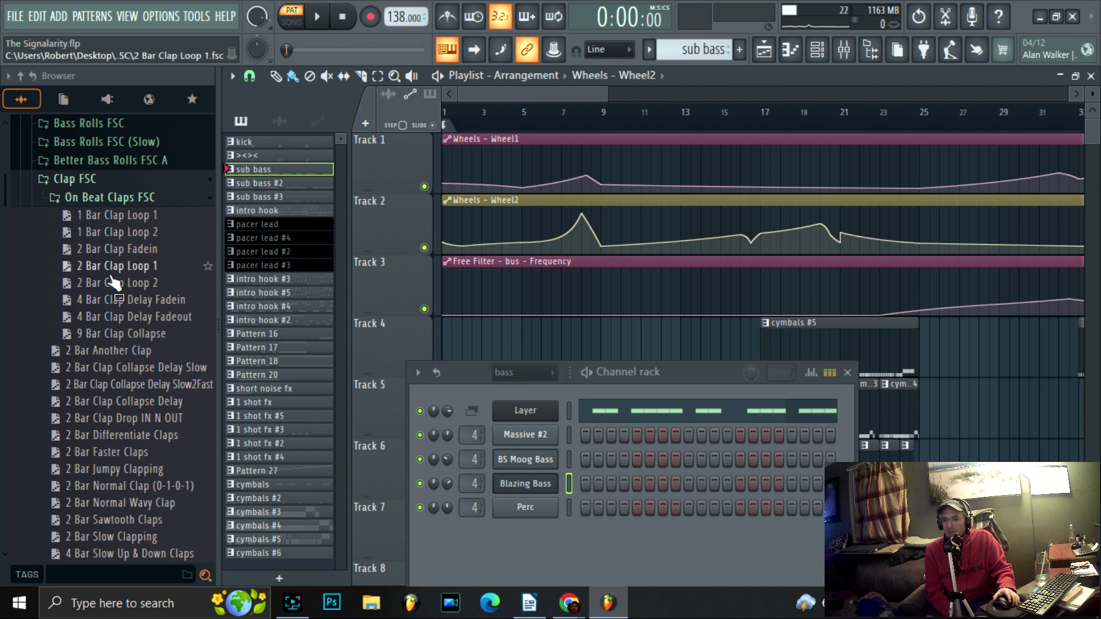
scroll(109, 215, "down", 2)
scroll(109, 215, "up", 2)
left_click_drag(115, 216, 67, 183)
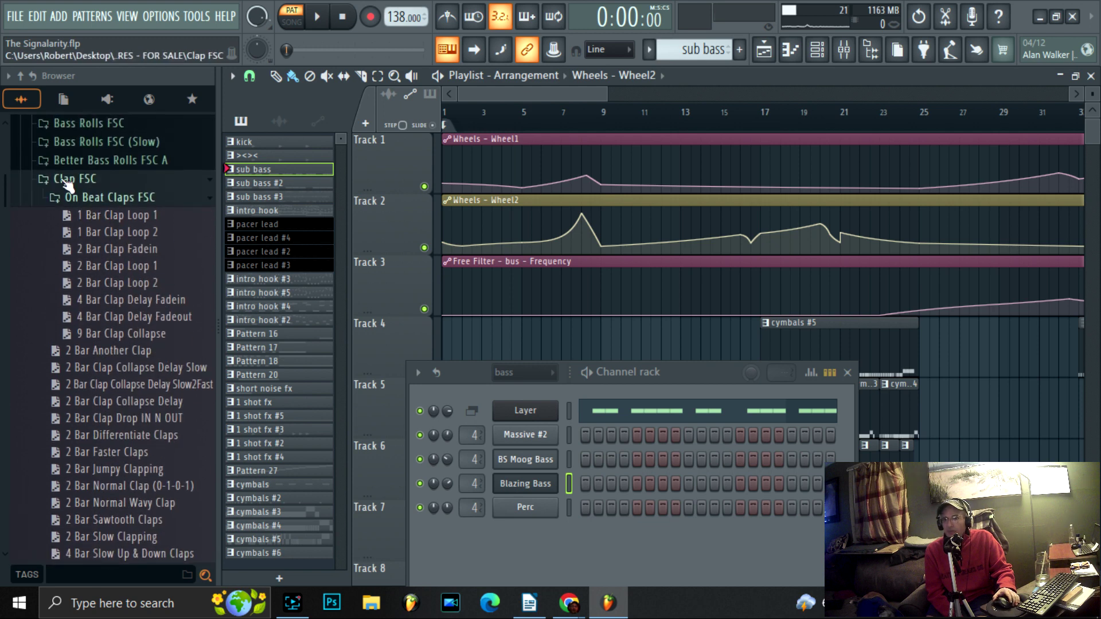
Collapse the Clap FSC folder and review the score folders inside PRO FSC SCORES - FOR SALE
left_click(68, 183)
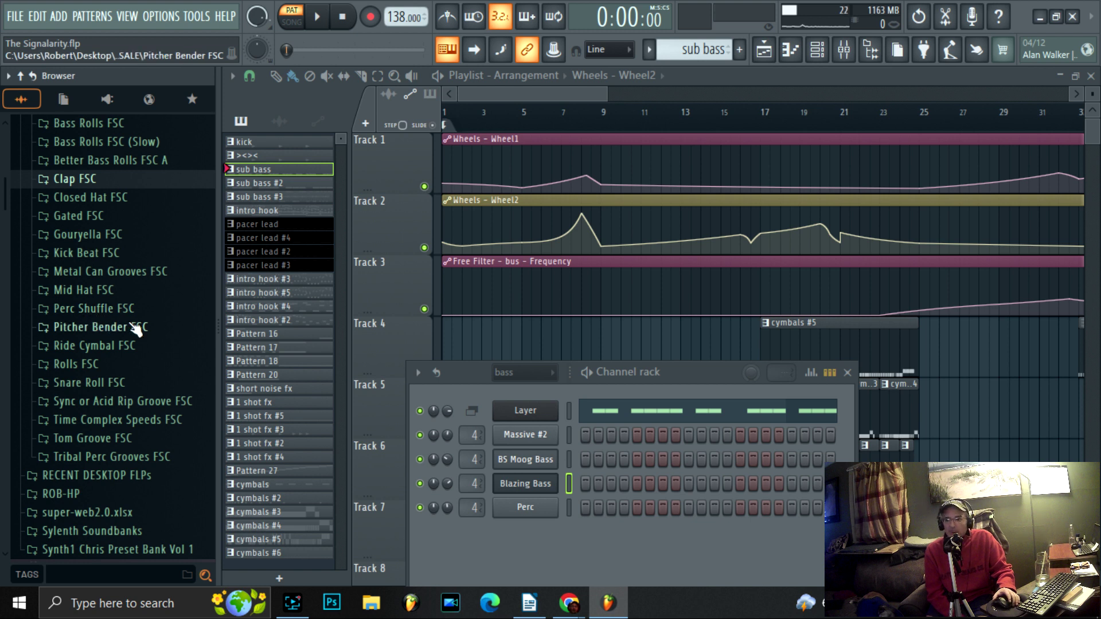
scroll(133, 328, "up", 2)
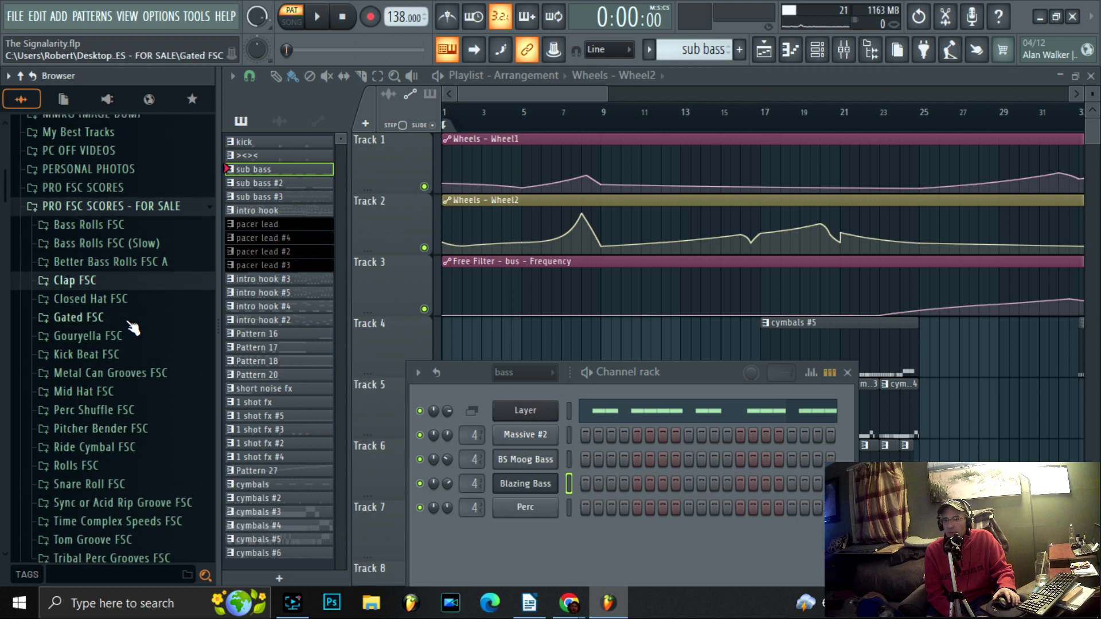
scroll(136, 327, "down", 2)
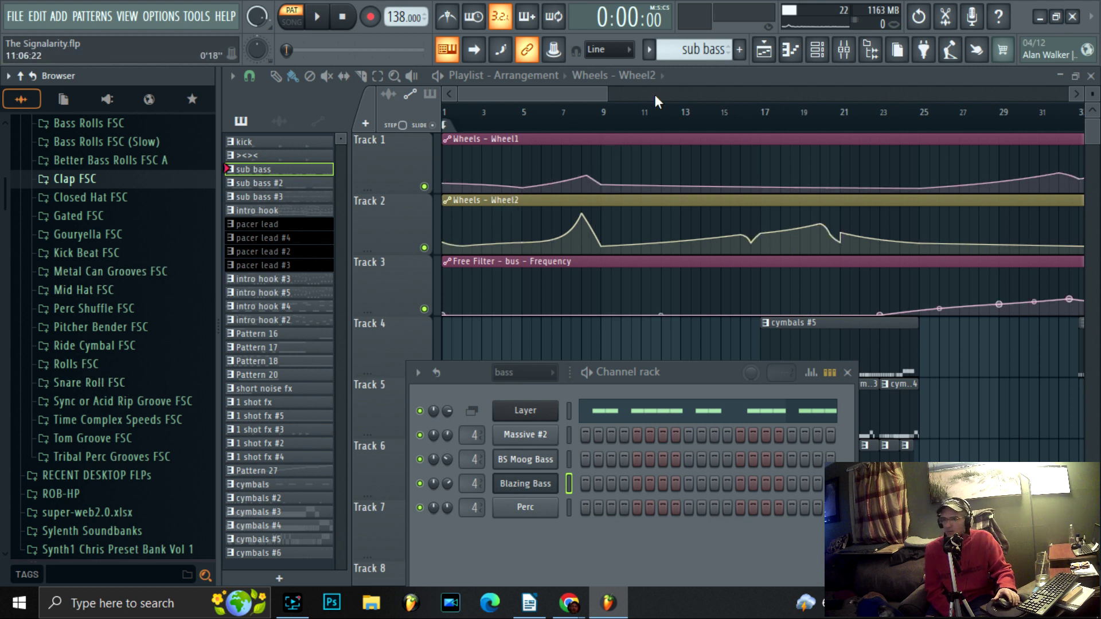
Show the sub bass #2 pattern, return to sub bass, and expand the Better Bass Rolls FSC A folder
left_click(285, 186)
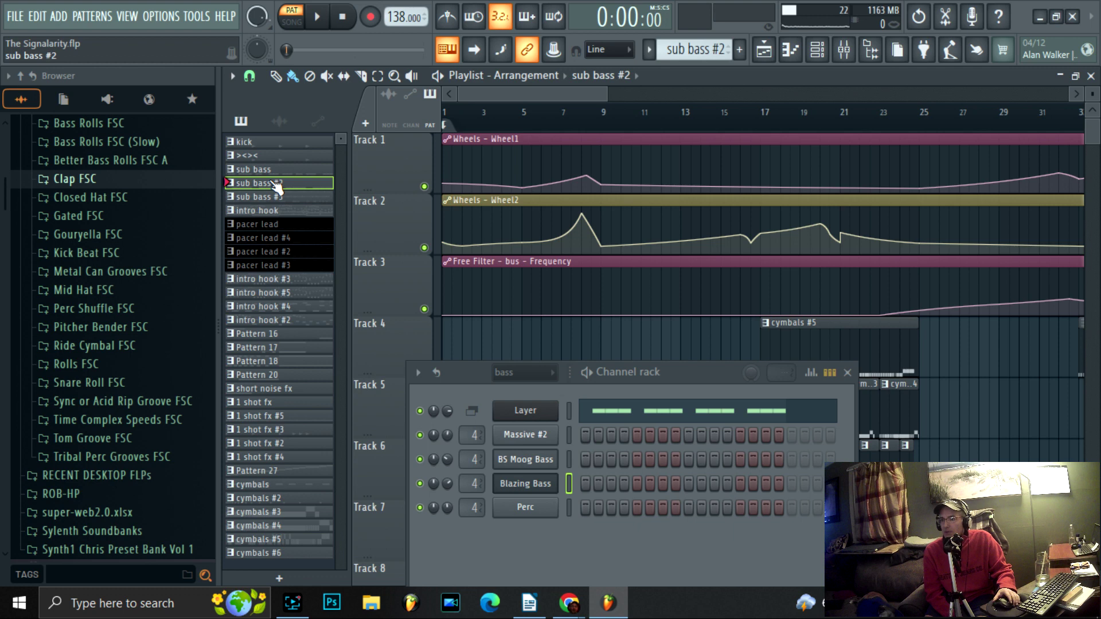
scroll(715, 52, "up", 1)
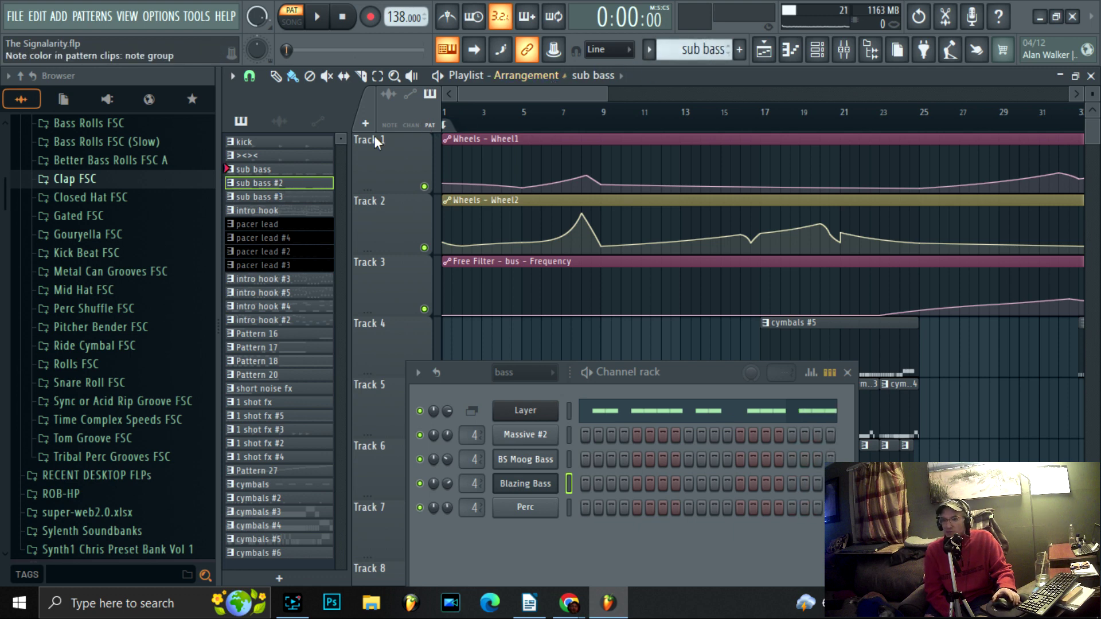
left_click(103, 161)
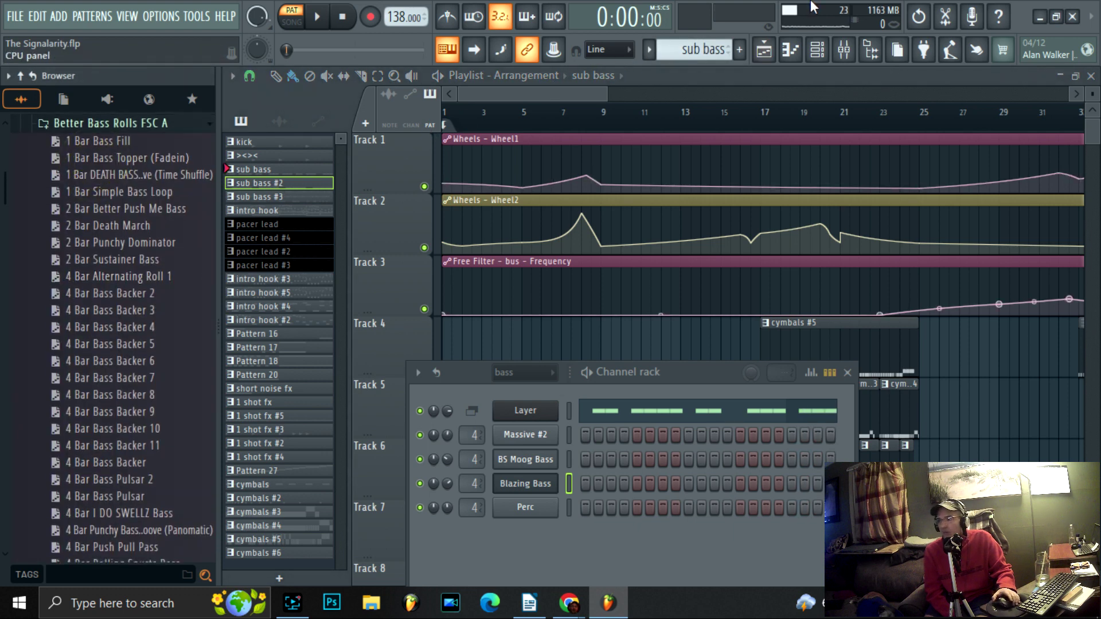
Audition the sub bass, sub bass #2 and sub bass #3 patterns one after another
left_click(319, 17)
left_click(344, 18)
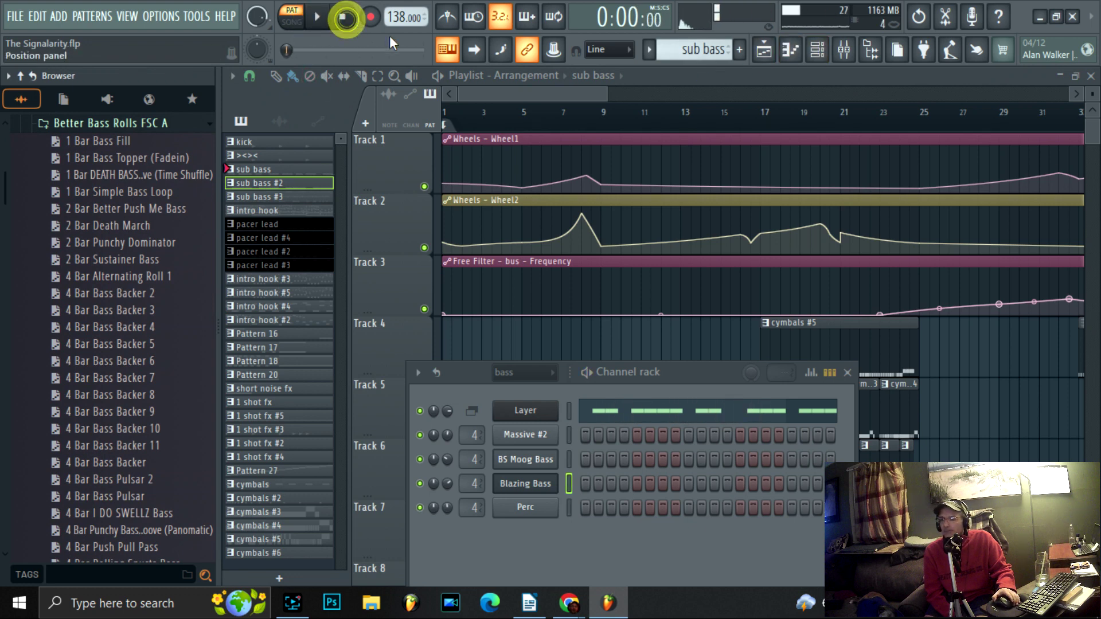
scroll(702, 49, "up", 1)
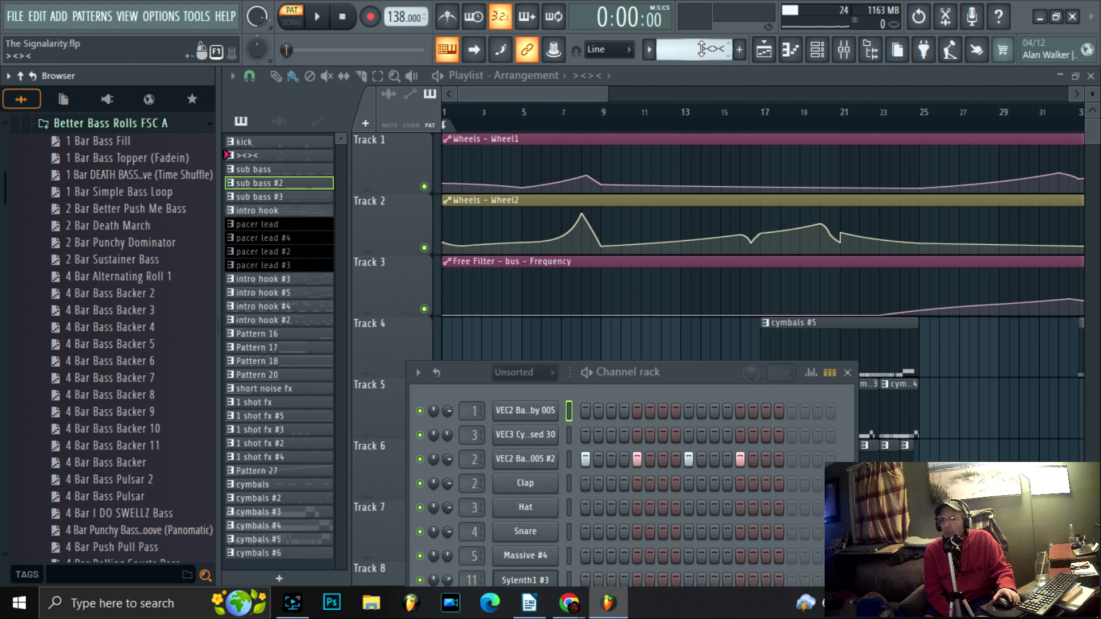
scroll(710, 53, "down", 1)
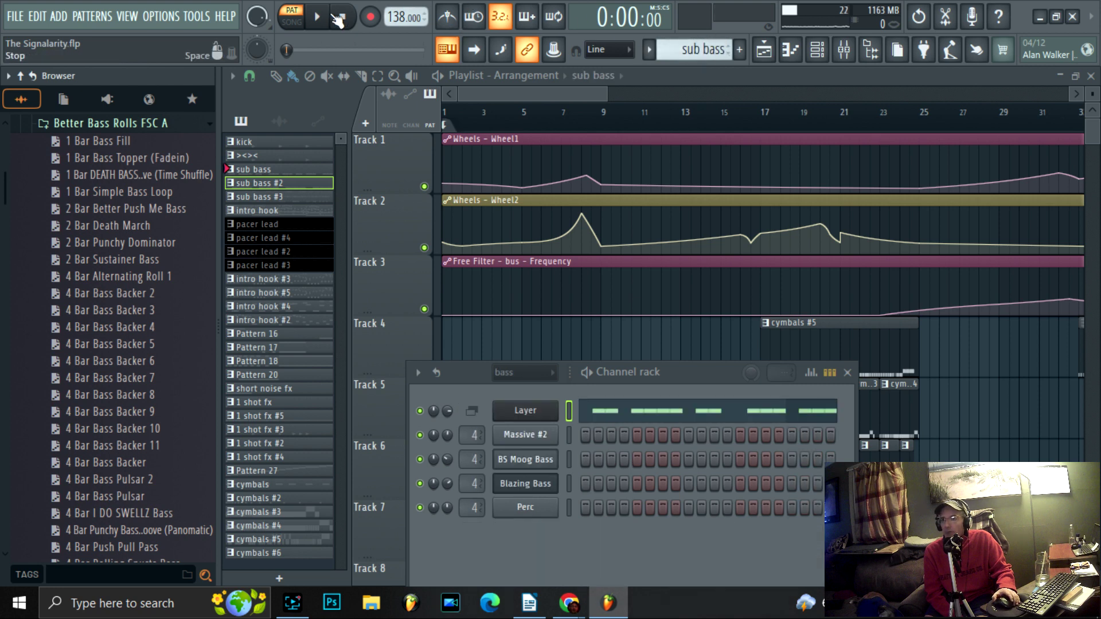
key("space")
scroll(674, 47, "down", 1)
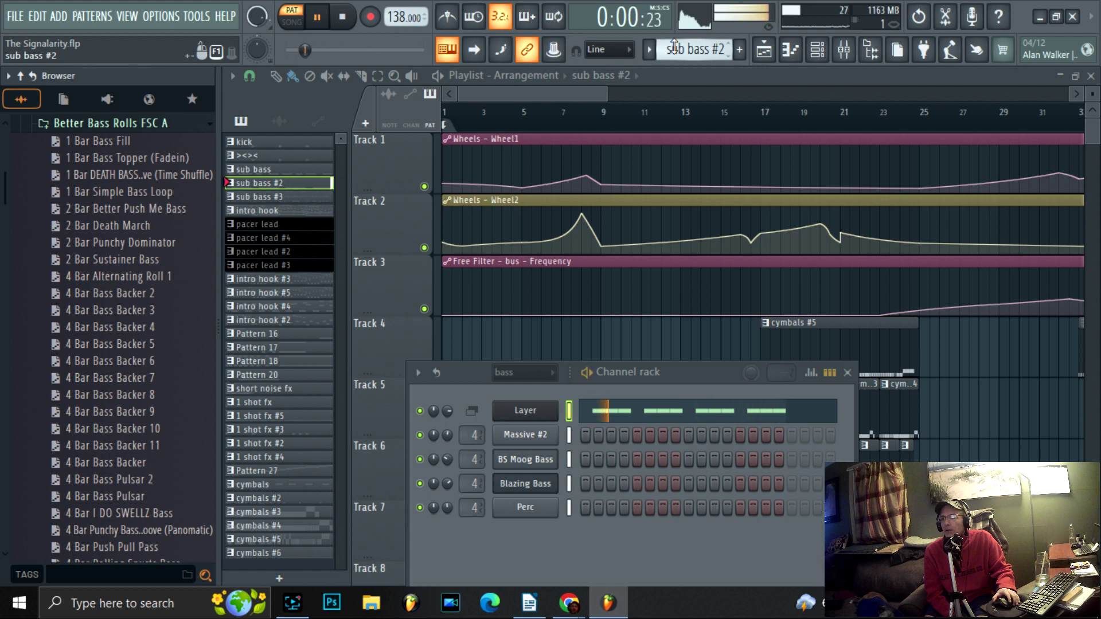
scroll(674, 48, "down", 1)
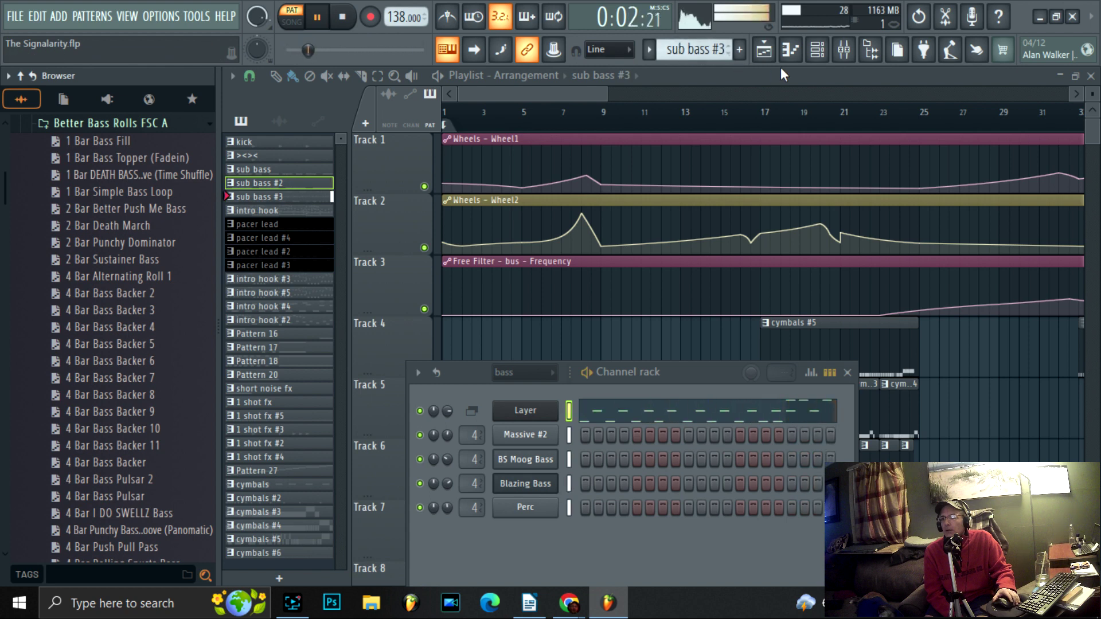
Examine the full sub bass #3 note roll in the piano roll, move the Channel rack aside, and stop playback
left_click(790, 50)
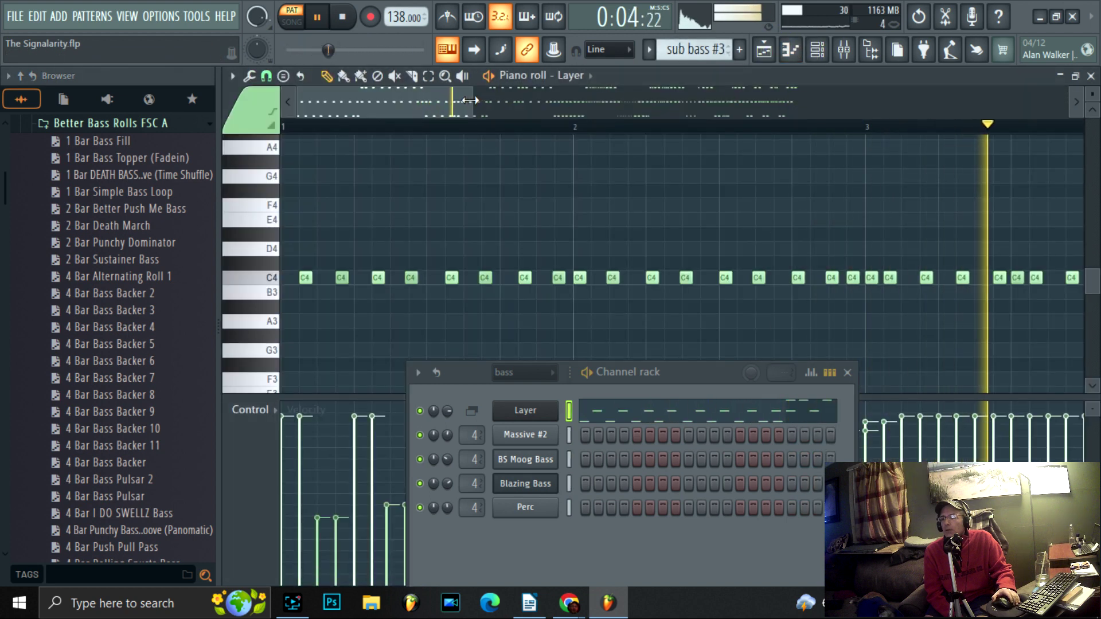
left_click_drag(470, 101, 896, 100)
scroll(877, 197, "up", 3)
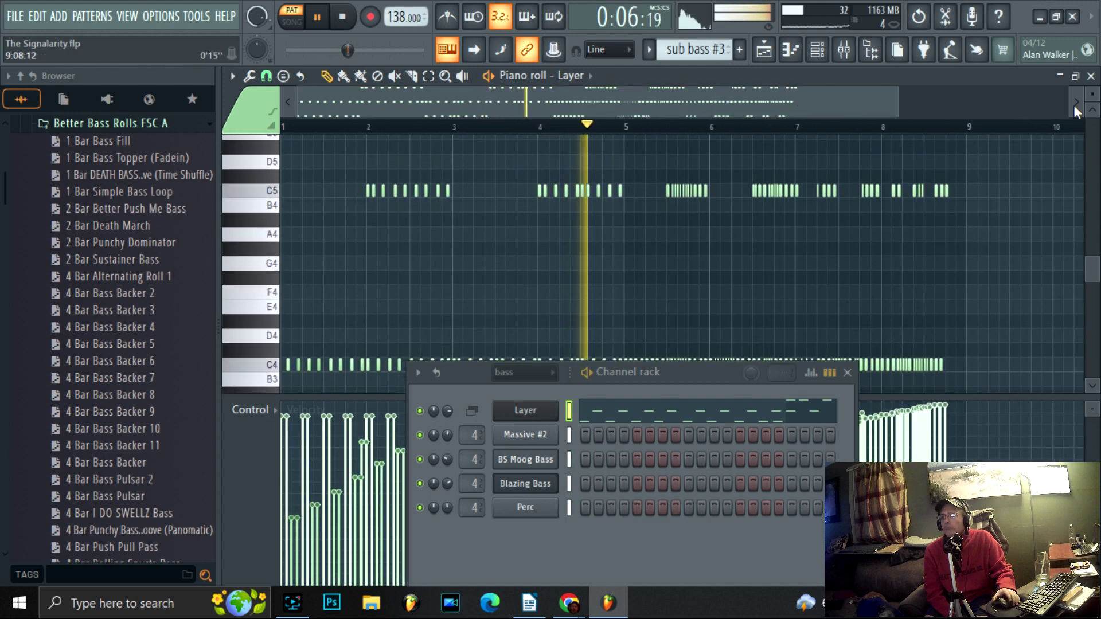
scroll(910, 233, "down", 4)
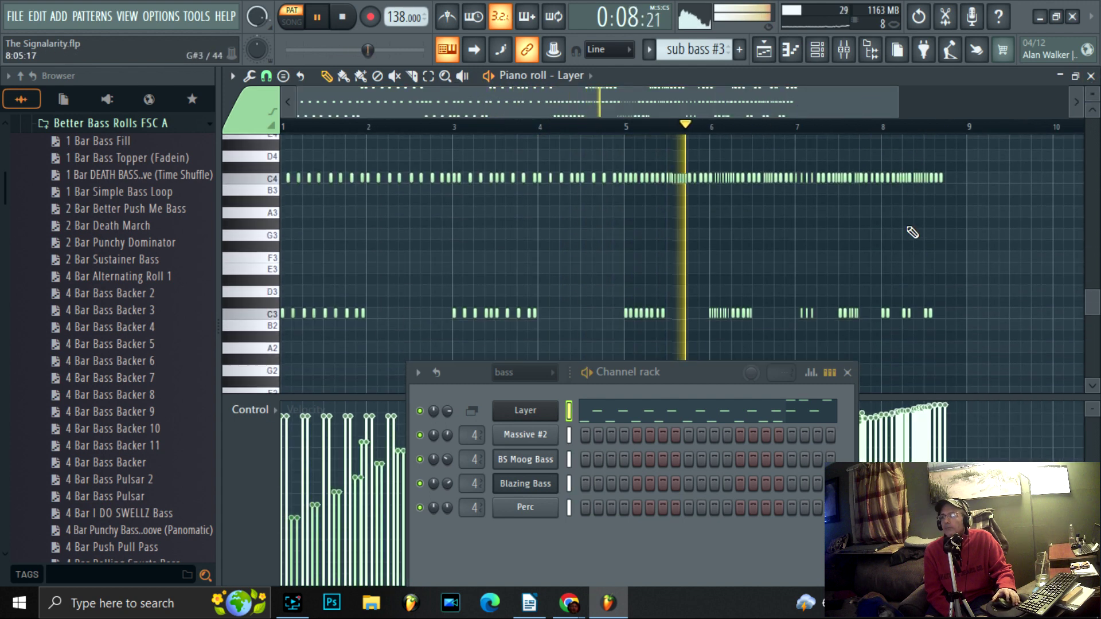
scroll(911, 233, "up", 1)
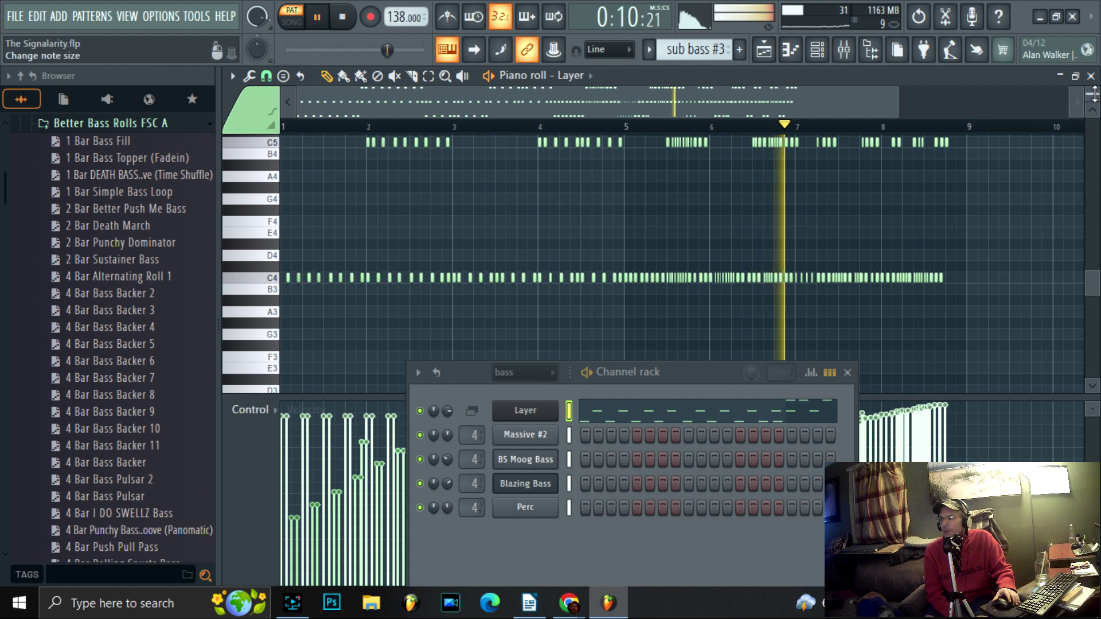
scroll(1012, 195, "down", 1)
left_click_drag(666, 372, 978, 469)
key("space")
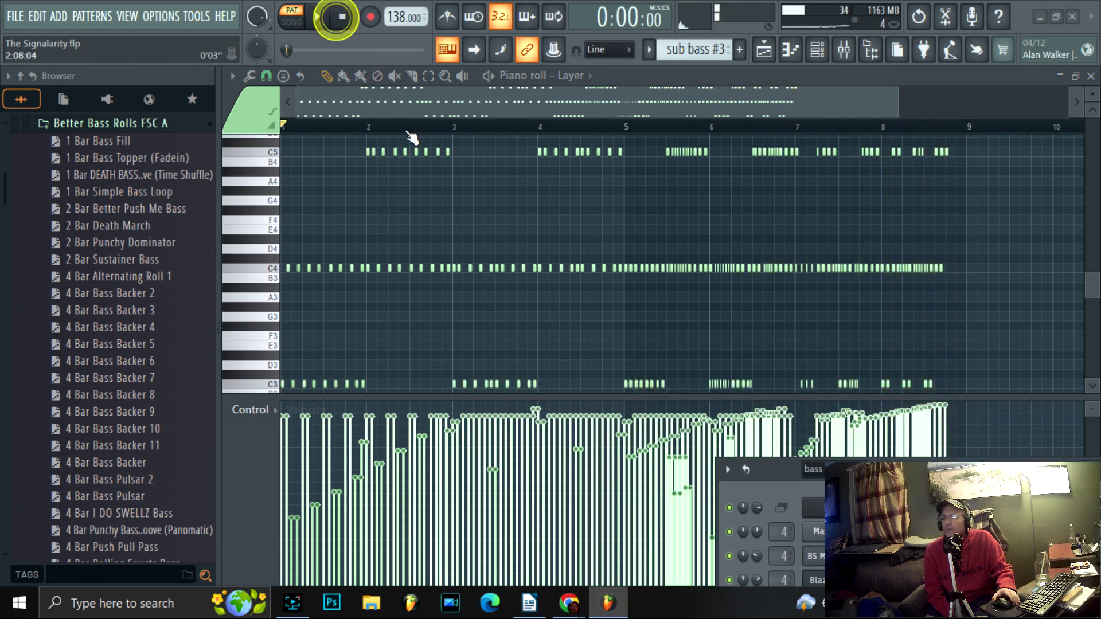
Return to the playlist and select the pacer lead pattern followed by pacer lead #4
left_click(762, 56)
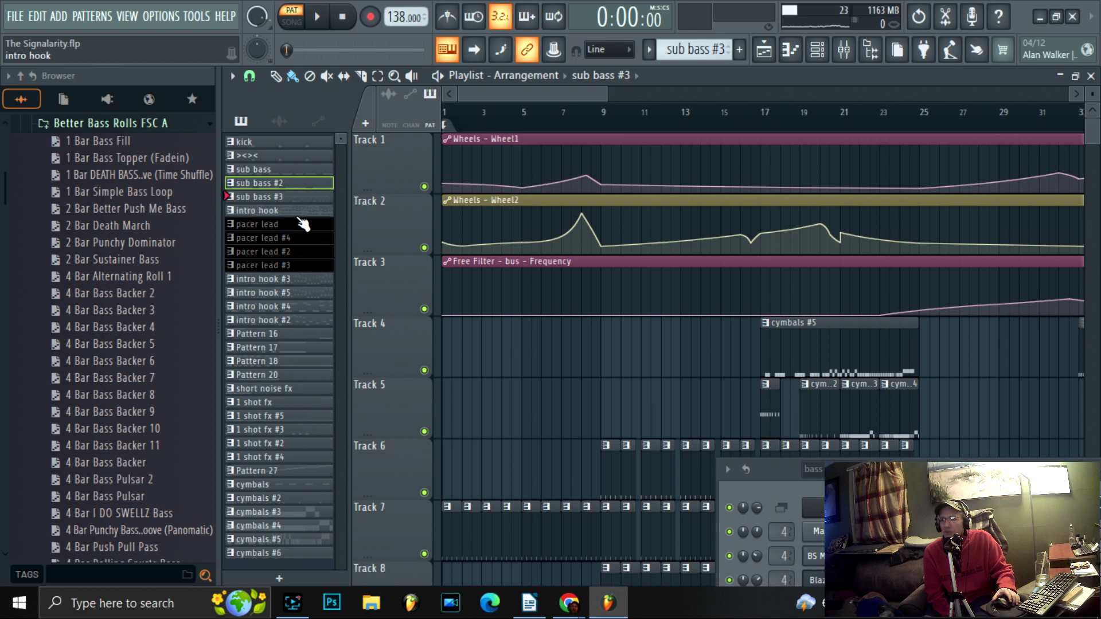
left_click(258, 225)
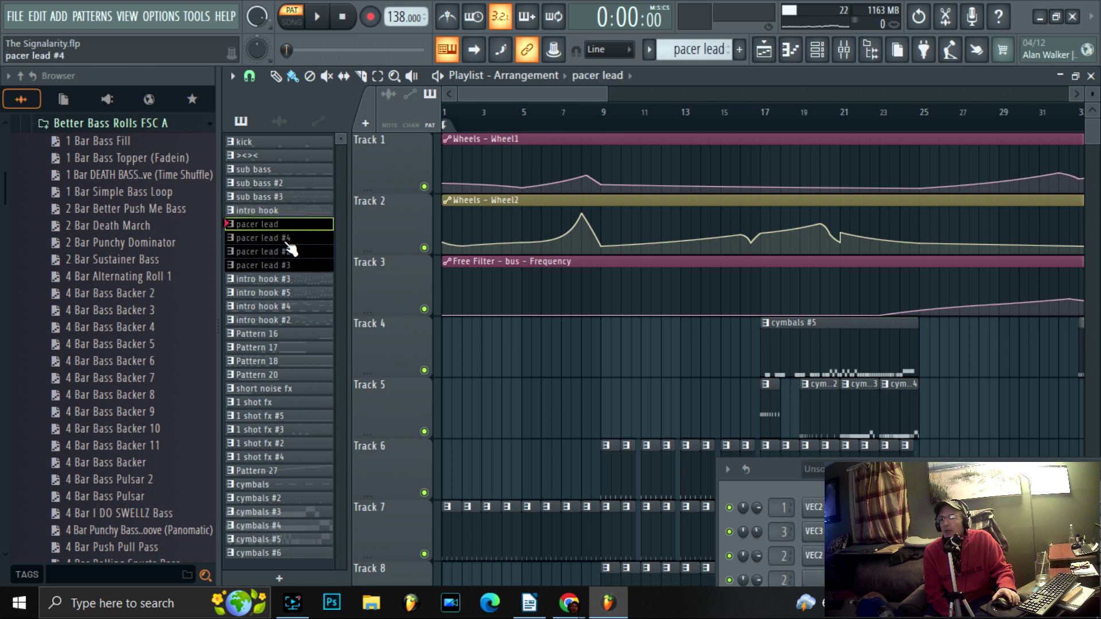
left_click(284, 238)
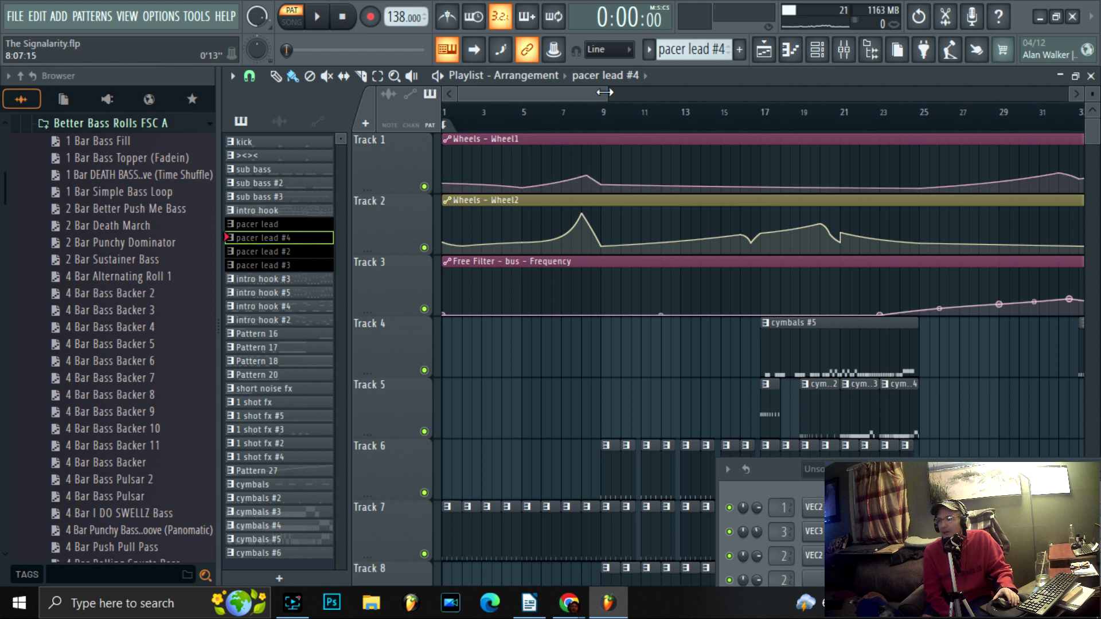
Play the arrangement in song mode from bar 5 and examine how the bass patterns sit across the playlist tracks
left_click_drag(609, 94, 576, 79)
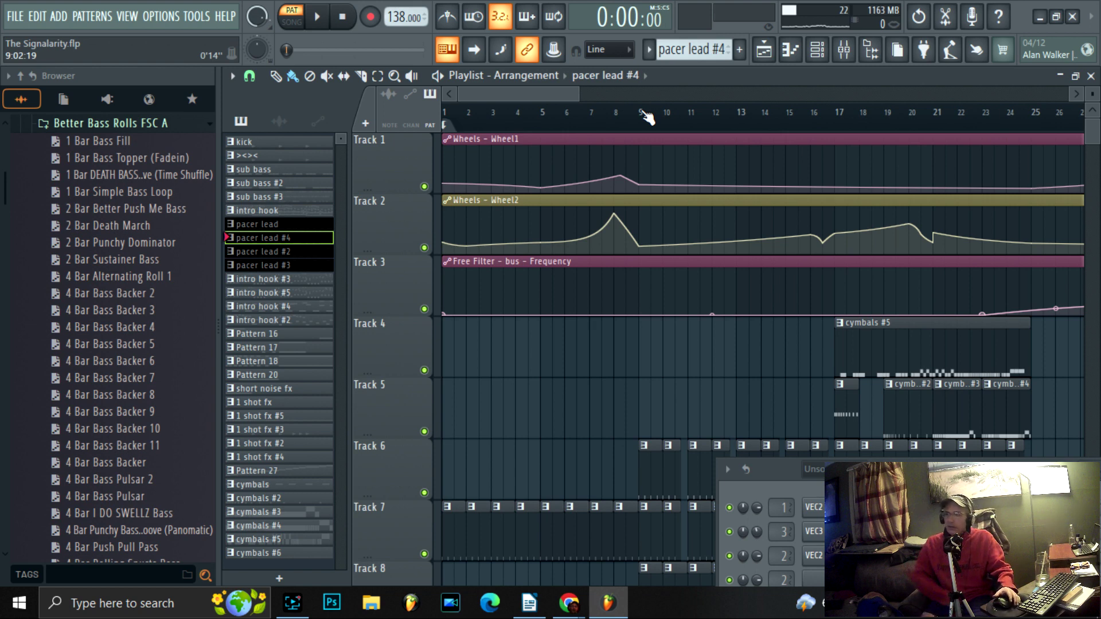
left_click(543, 113)
left_click(325, 16)
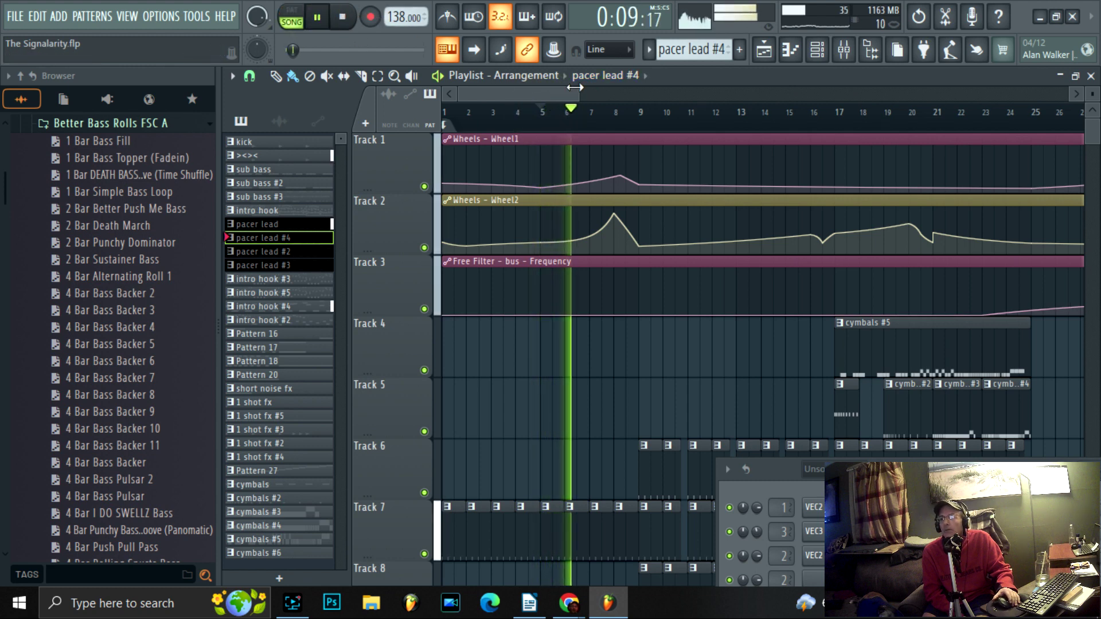
scroll(590, 92, "down", 3)
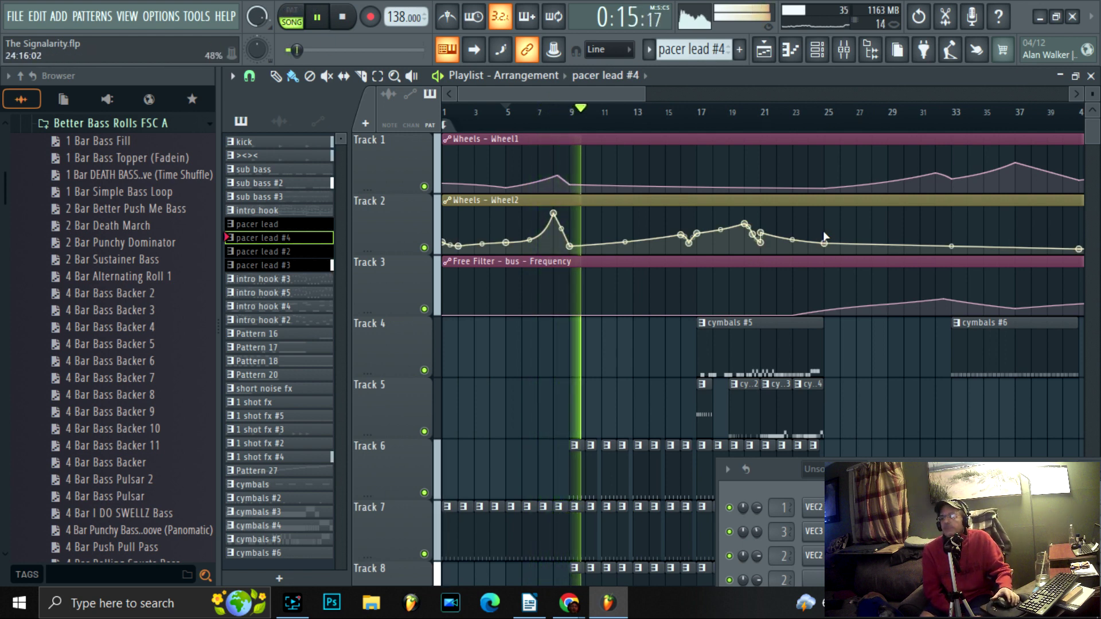
scroll(1095, 95, "down", 2)
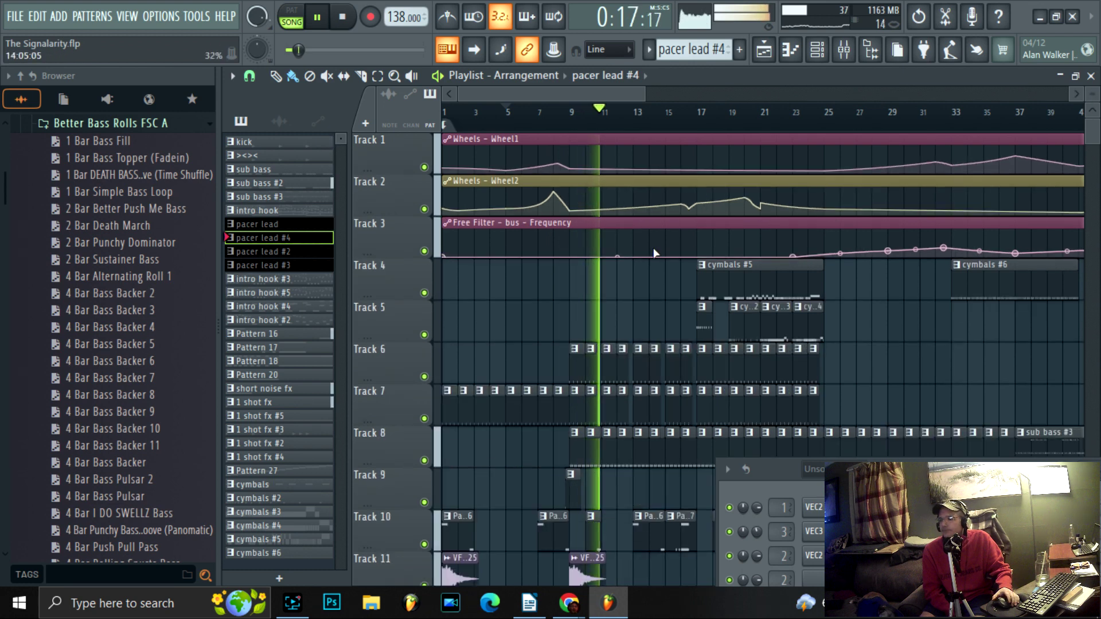
scroll(652, 248, "down", 3)
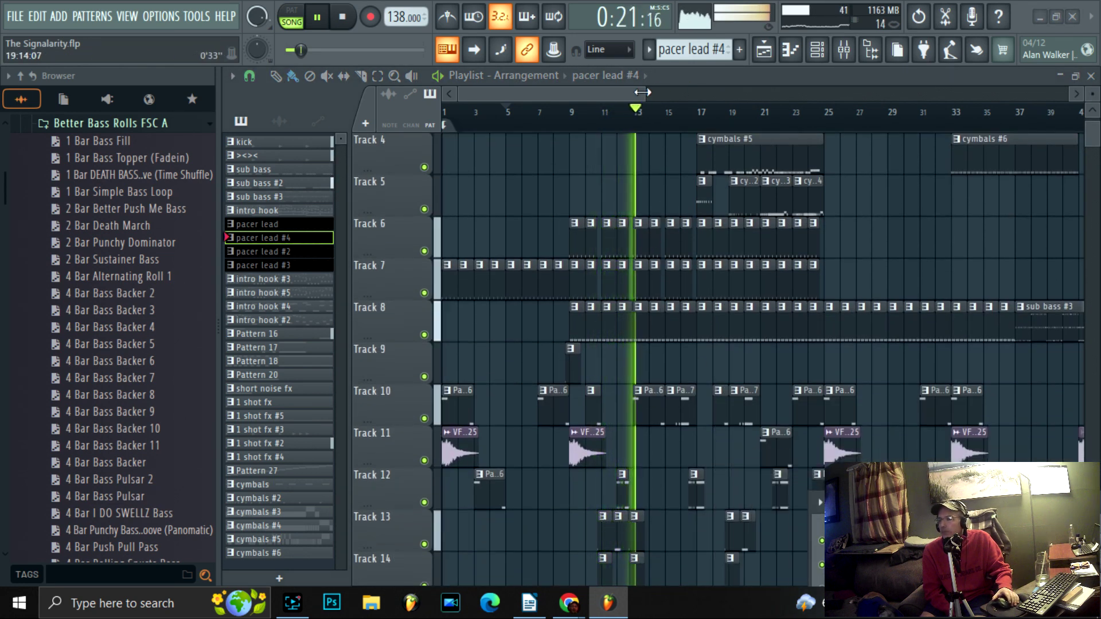
Follow playback from bar 9 onward with Tracks 1 to 20 in view, reposition the Channel rack, and stop the song
left_click_drag(643, 88, 532, 90)
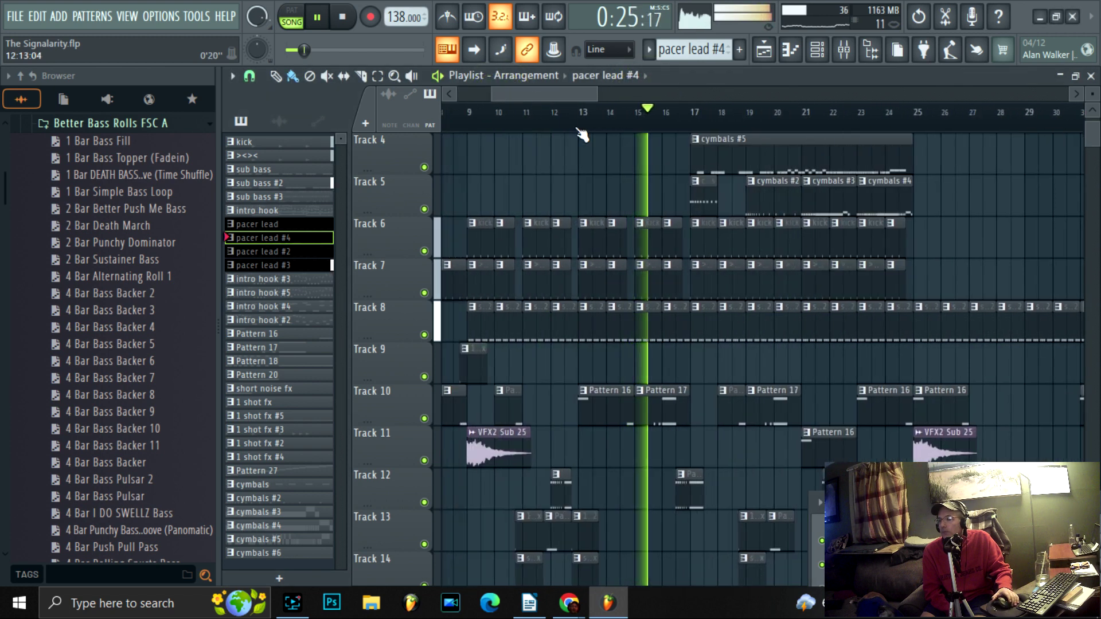
scroll(1071, 114, "down", 1)
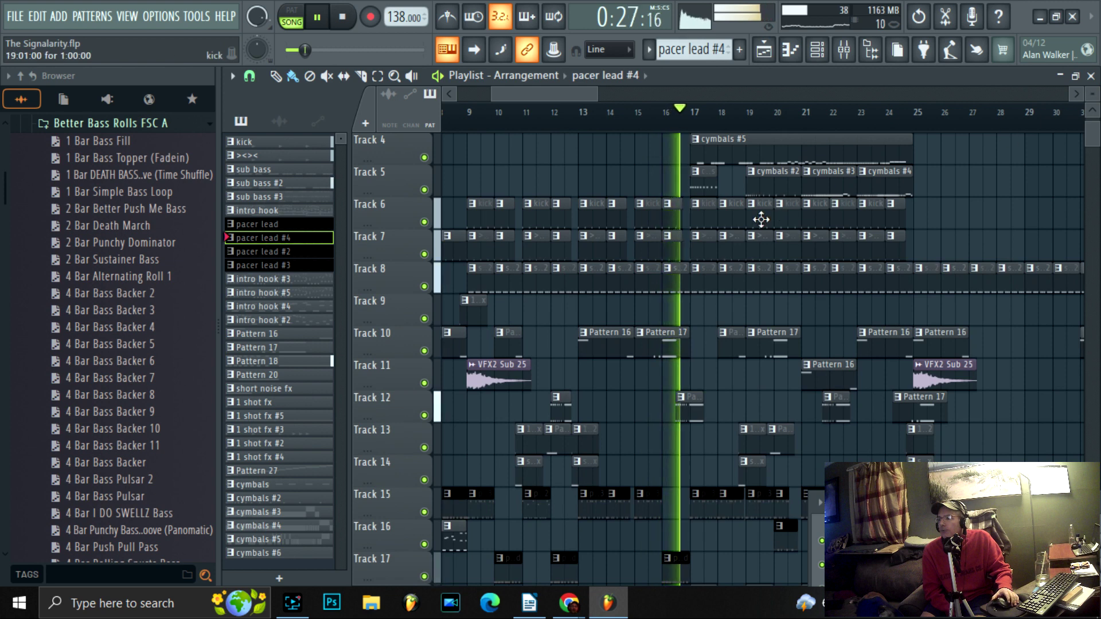
scroll(762, 218, "down", 1)
scroll(762, 219, "up", 1)
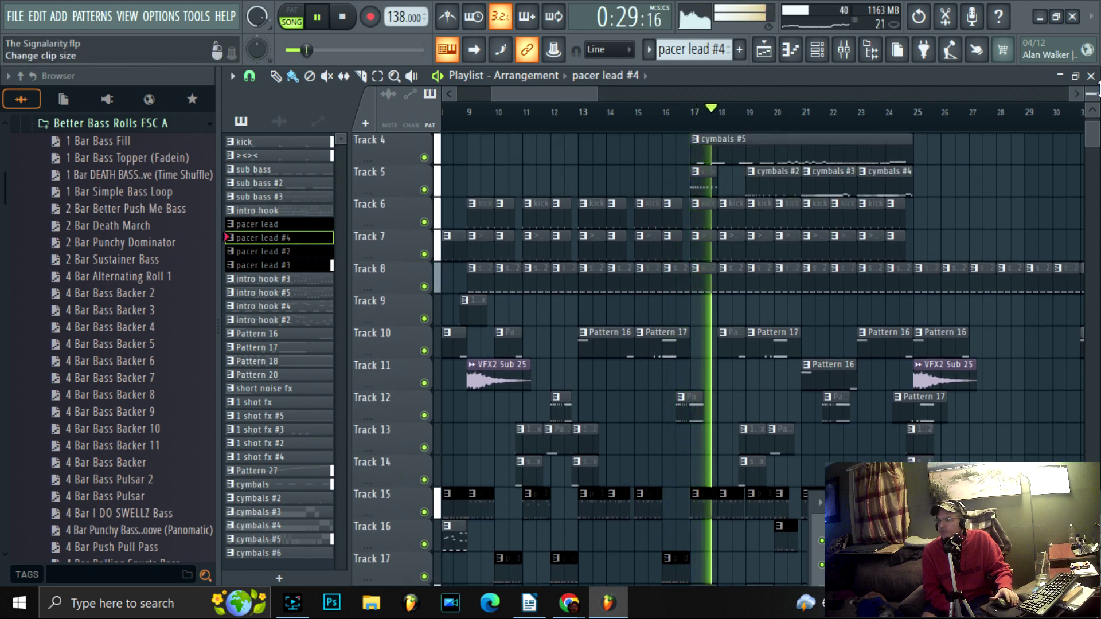
scroll(626, 228, "down", 1)
scroll(626, 229, "up", 2)
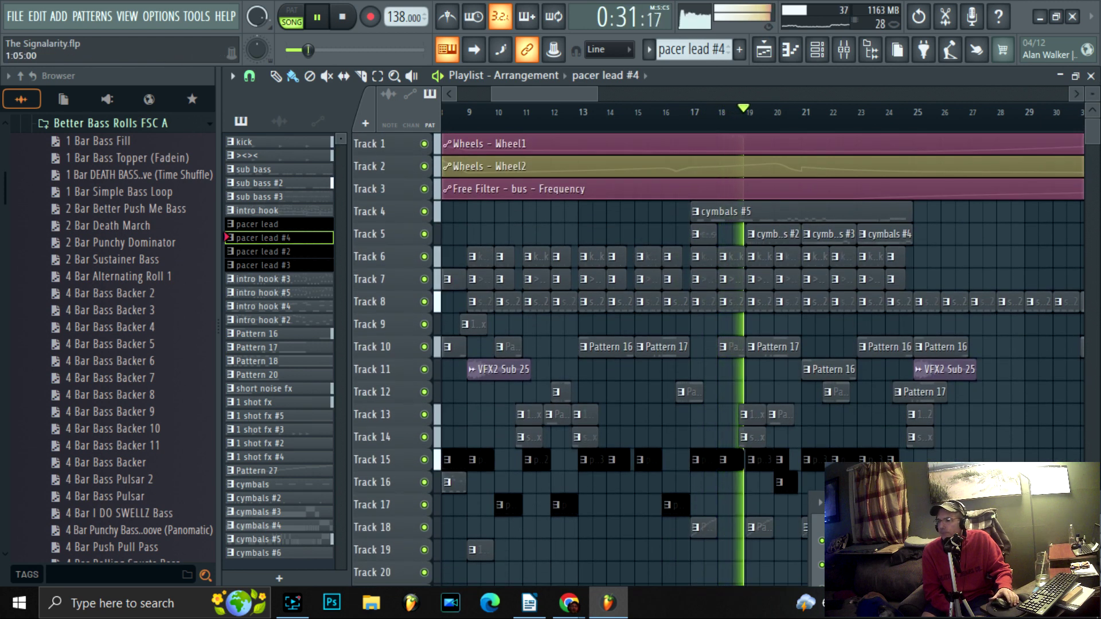
left_click_drag(1070, 503, 668, 568)
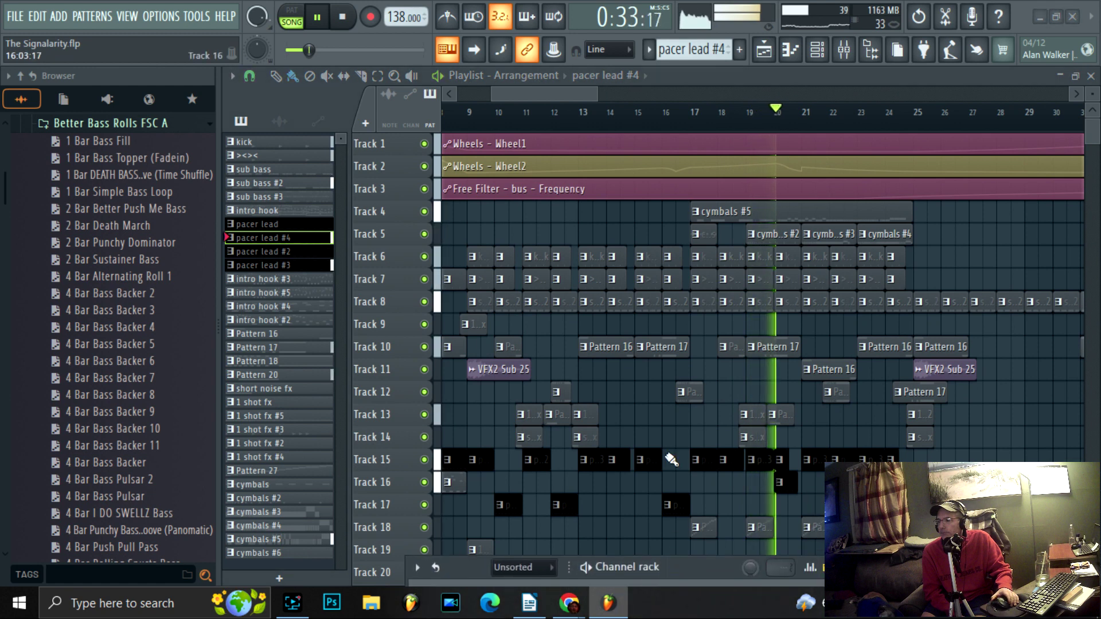
mouse_move(544, 87)
left_mouse_down()
mouse_move(570, 90)
mouse_move(556, 88)
left_mouse_up()
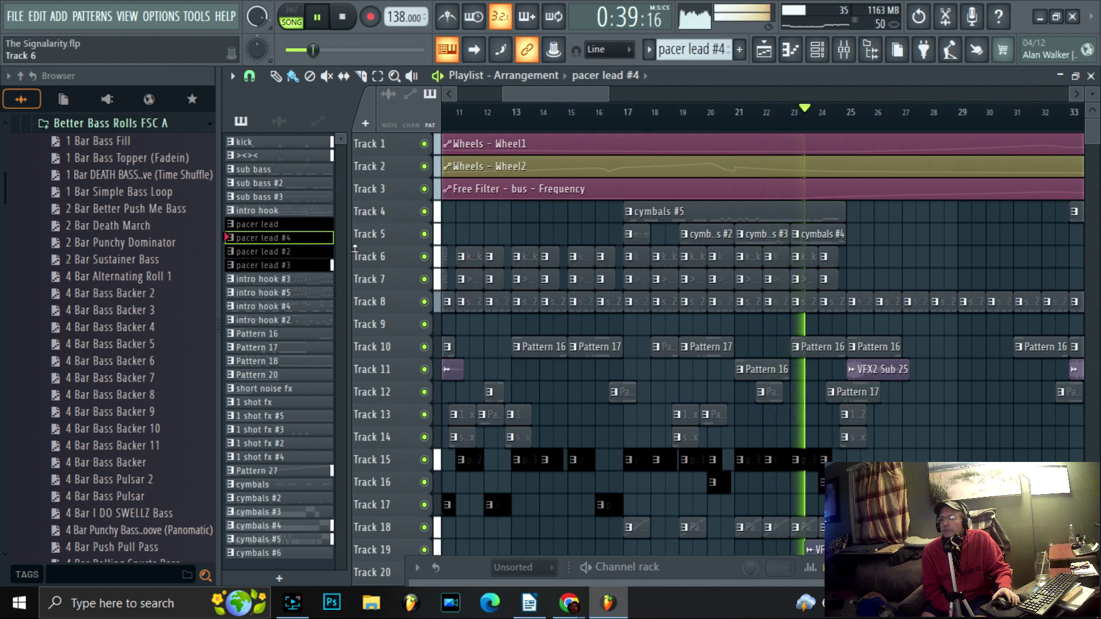
left_click(342, 17)
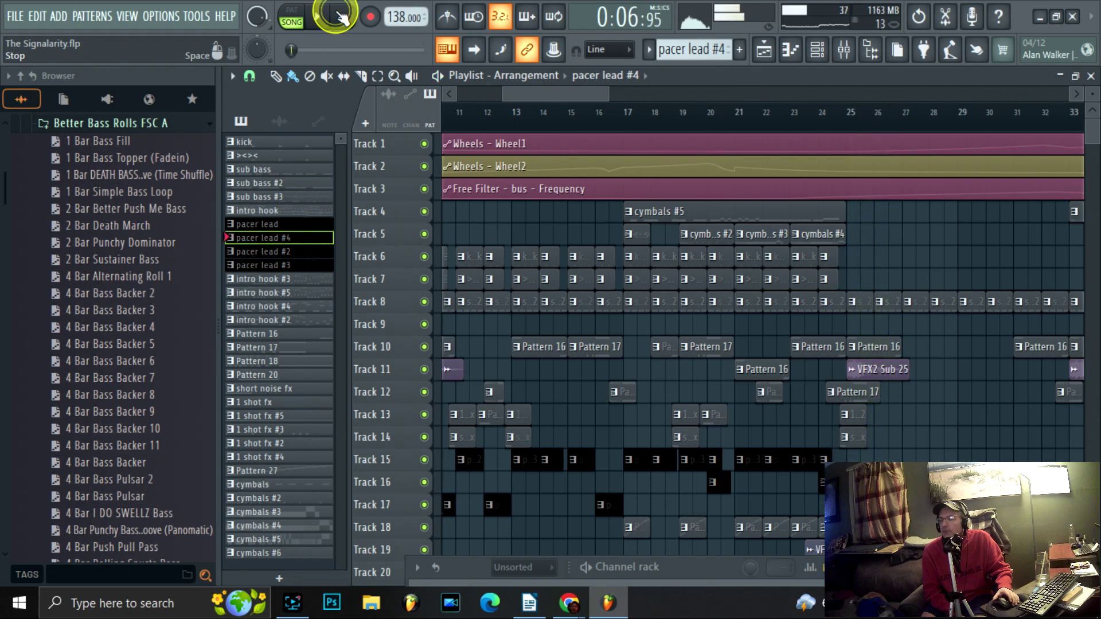
Set the song position just before bar 9, and play the kick pattern alone in pattern mode
left_click_drag(566, 85, 527, 88)
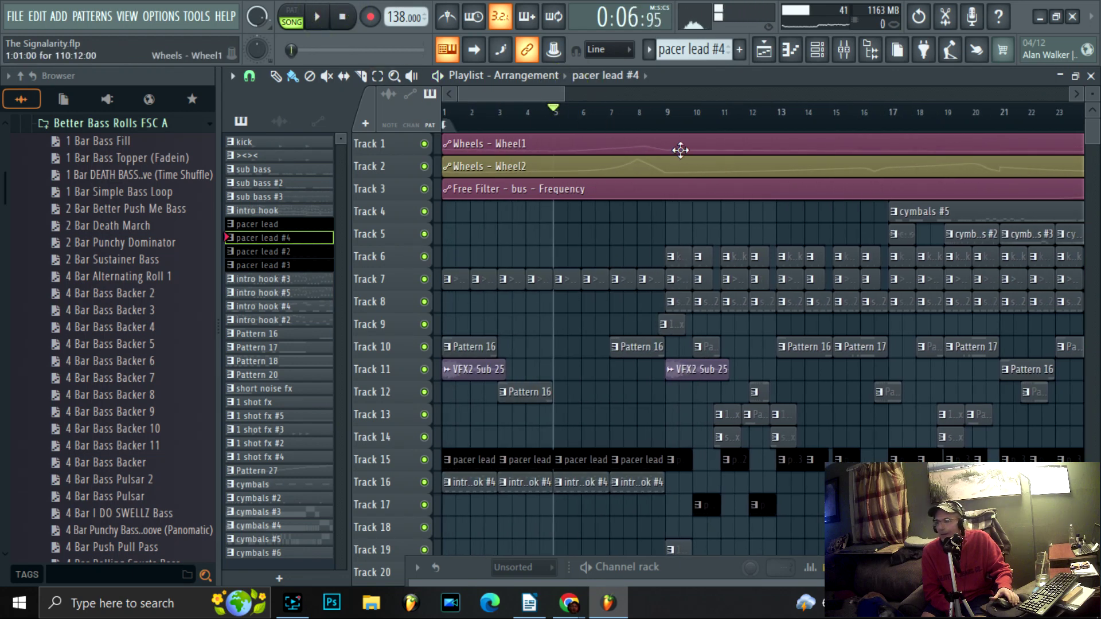
left_click(666, 112)
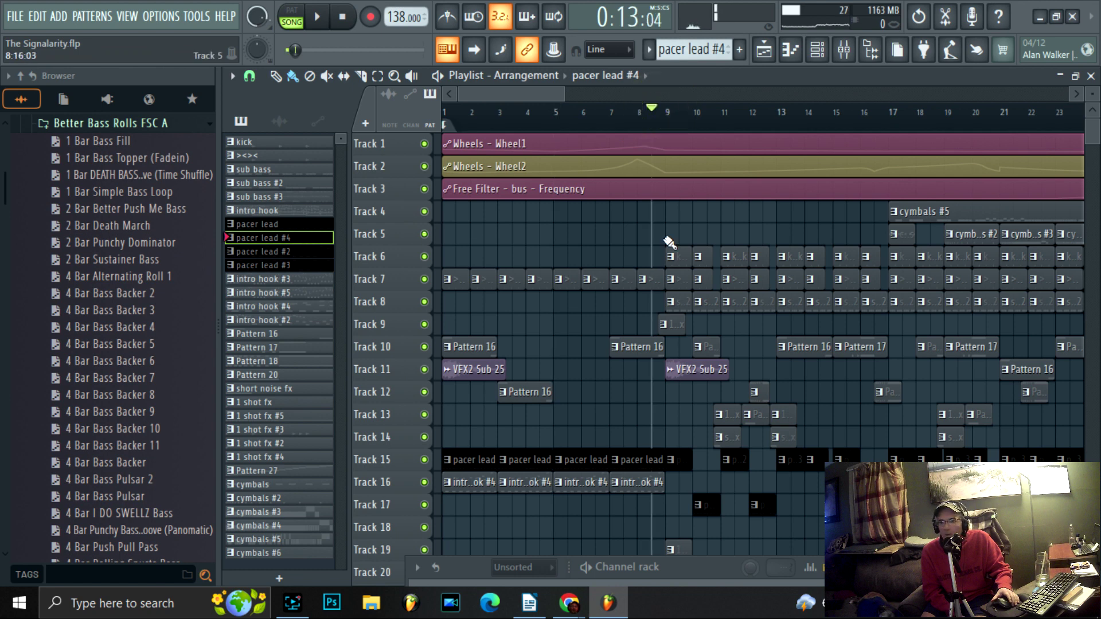
left_click(247, 140)
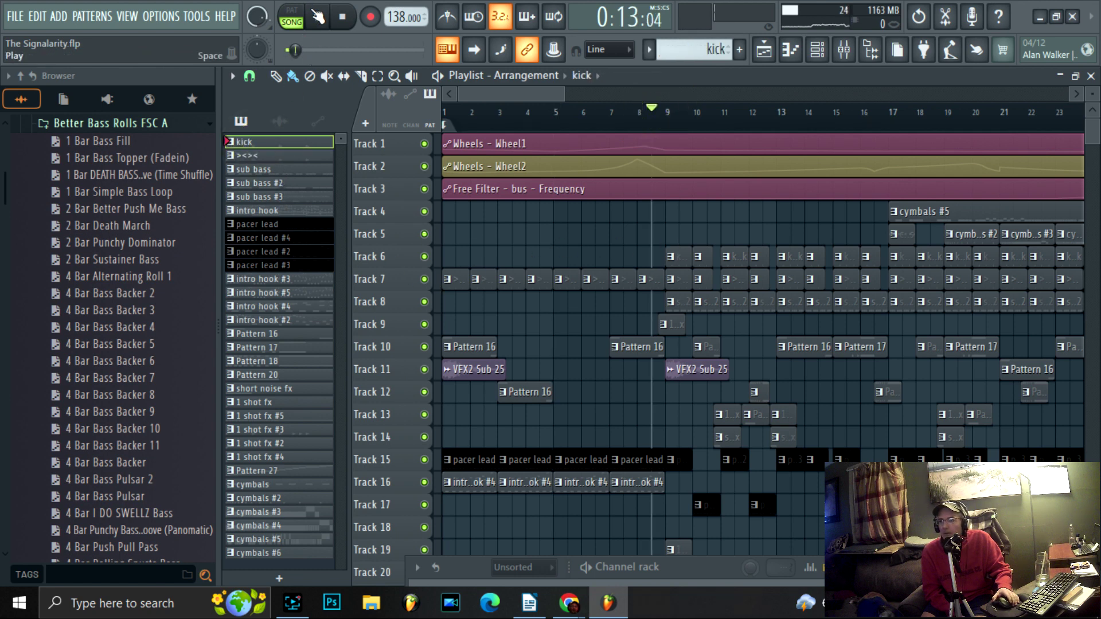
left_click(317, 18)
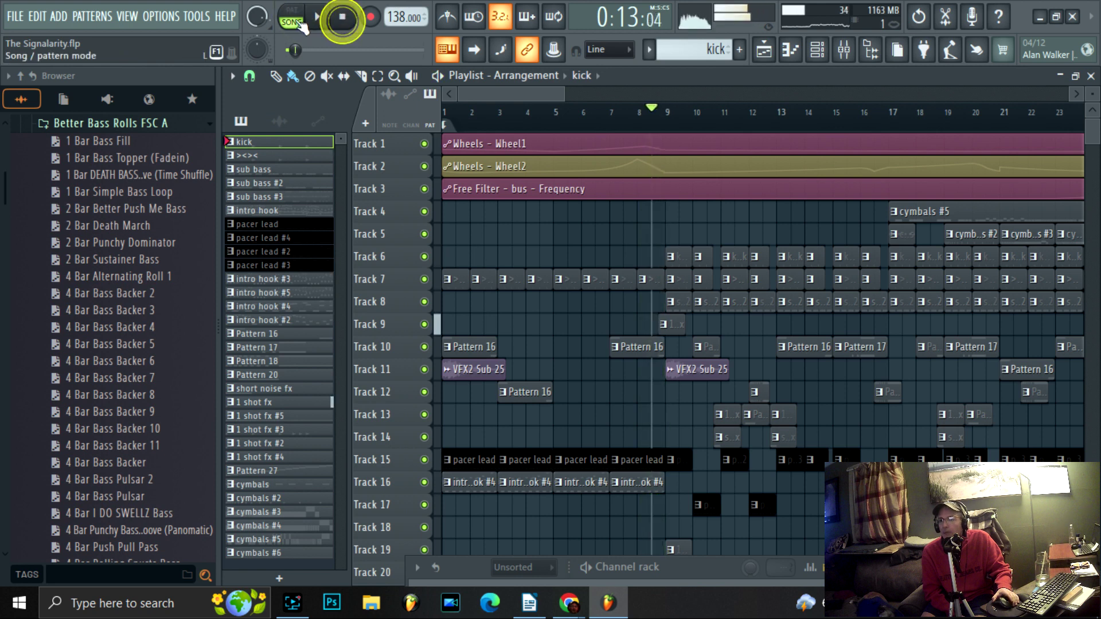
left_click(285, 17)
left_click(316, 23)
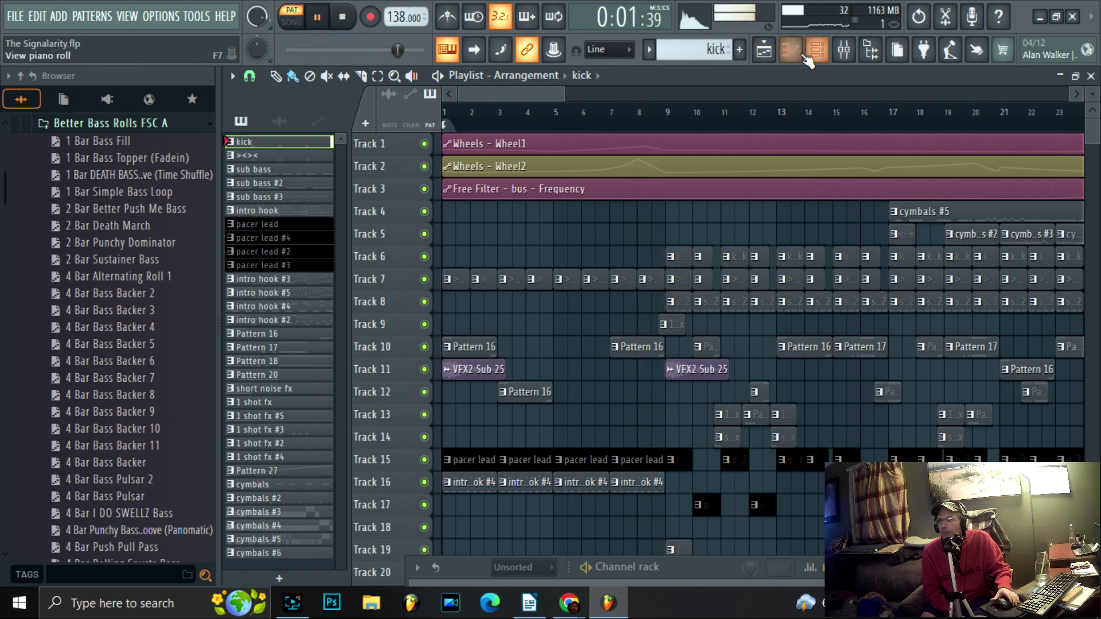
left_click(342, 17)
Show the kick pattern's Channel rack and place it over the middle of the playlist
left_click(813, 50)
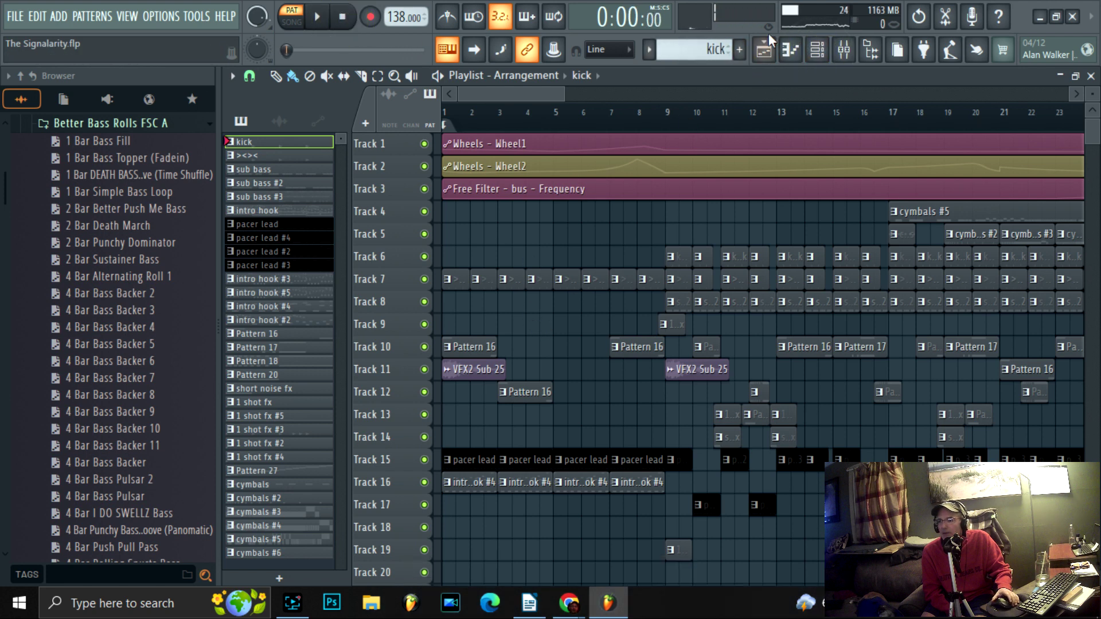
left_click(808, 50)
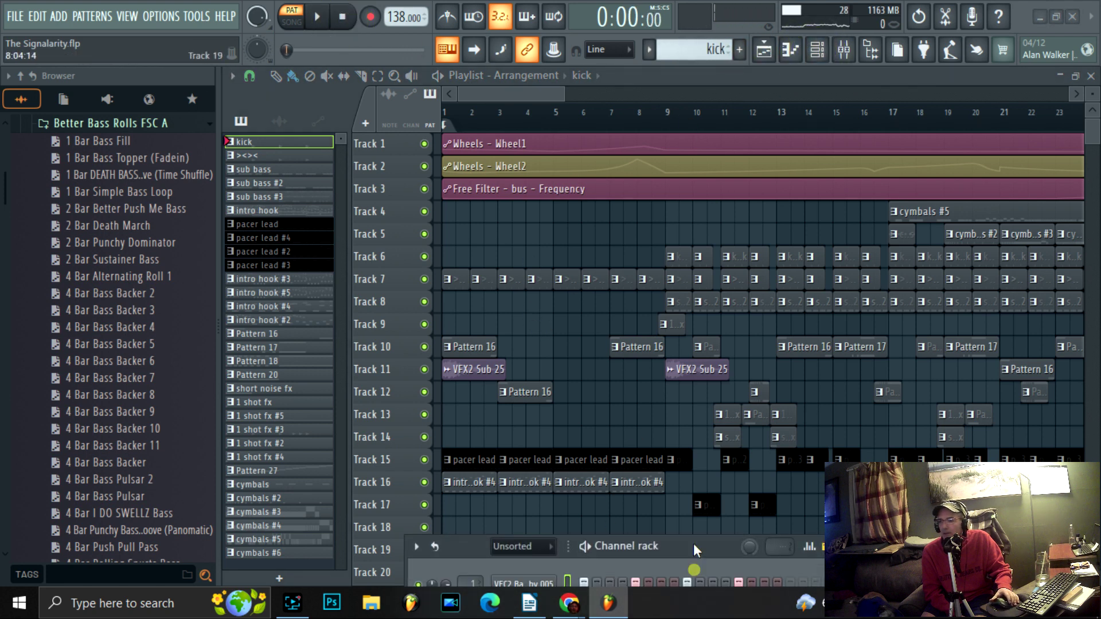
left_click(693, 542)
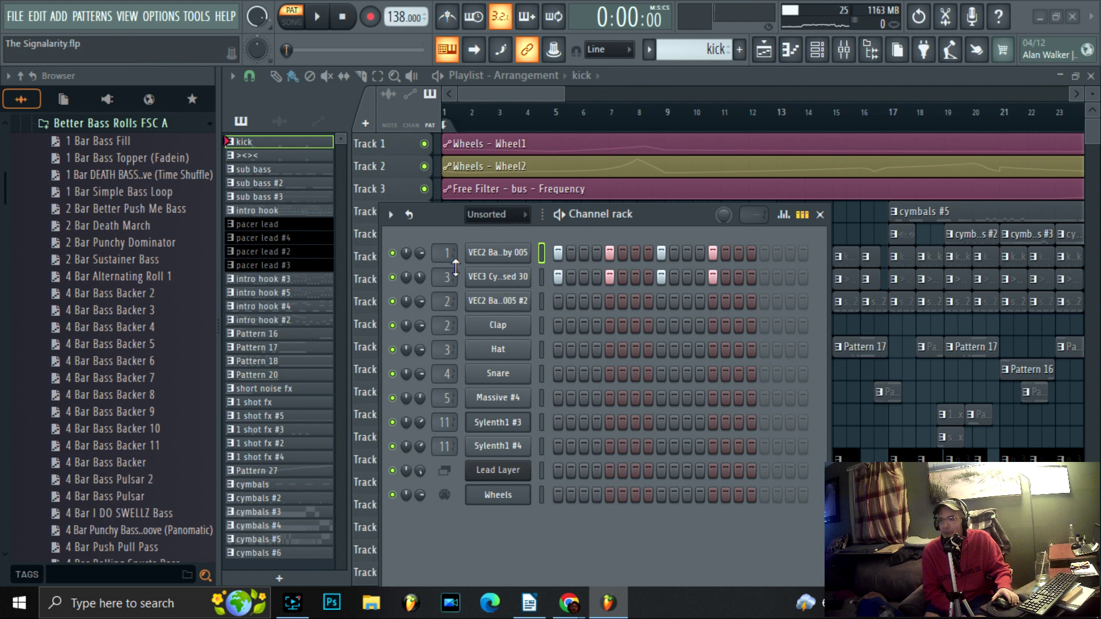
Play the kick pattern with its first channel, VEC2 Ba..by 005, muted, and re-enable that channel
left_click(392, 254)
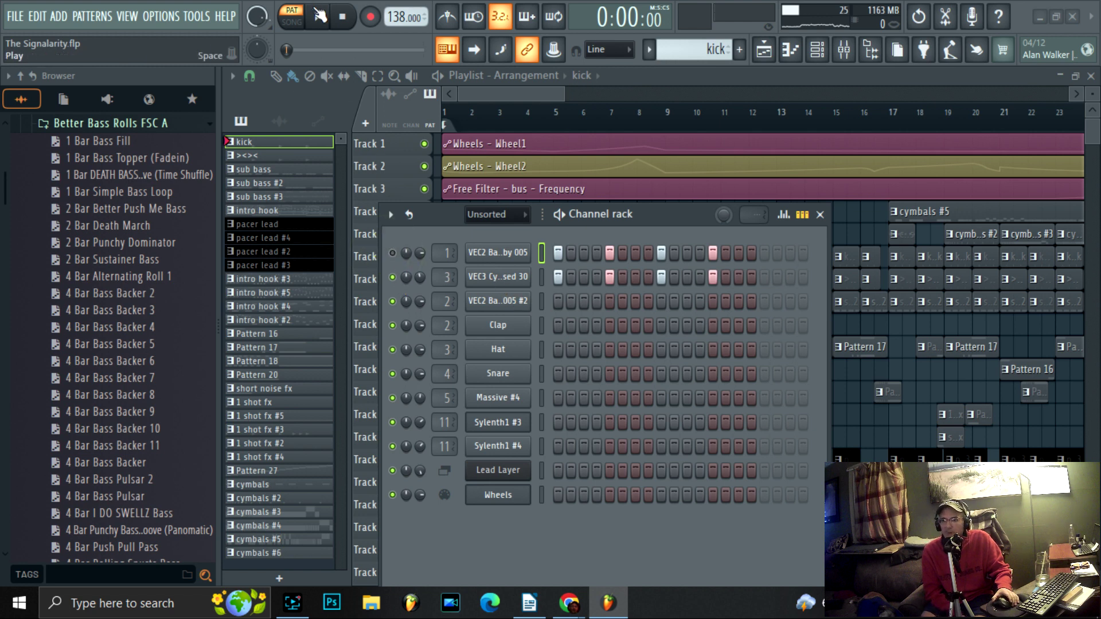
left_click(317, 18)
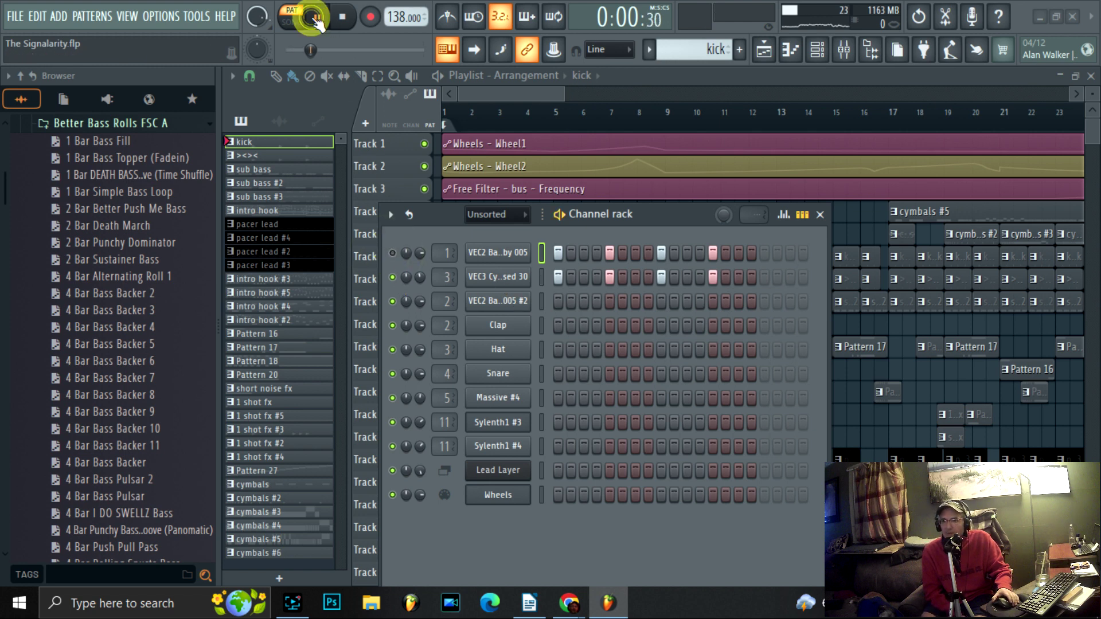
left_click(391, 253)
left_click(344, 17)
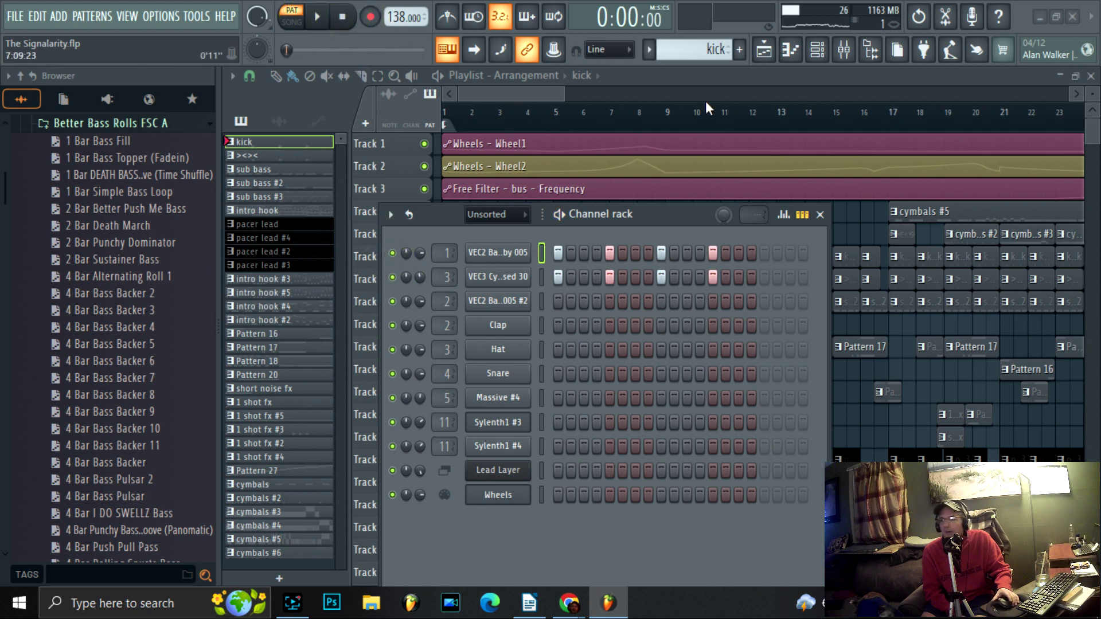
Select the sub bass pattern and show its playlist clips around bars 8 to 17, with the Channel rack moved clear
left_click(278, 169)
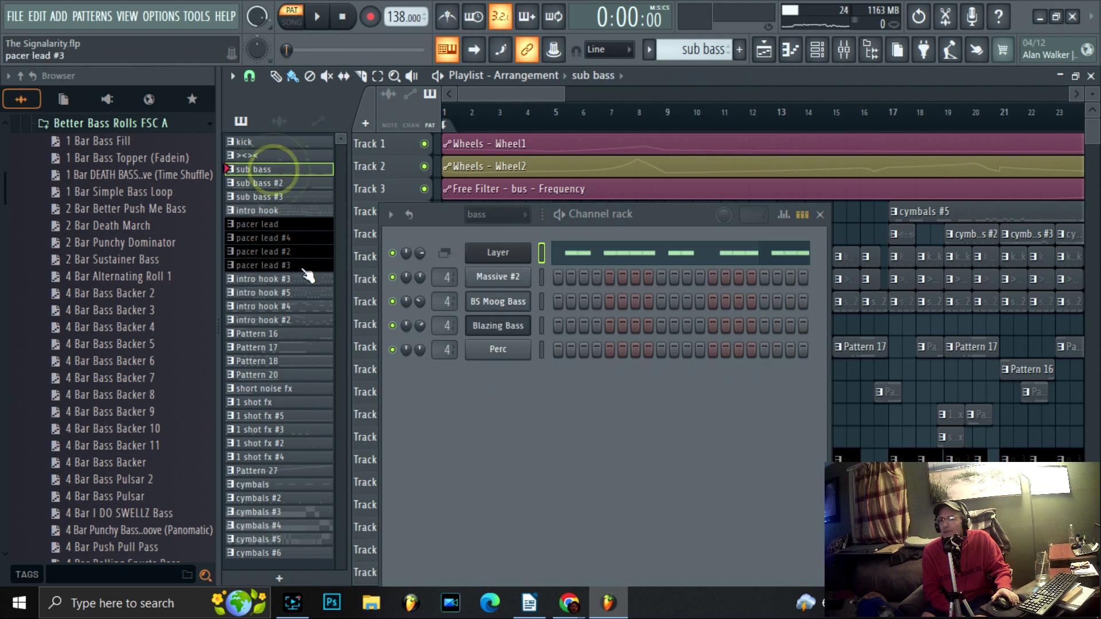
left_click_drag(688, 203, 260, 386)
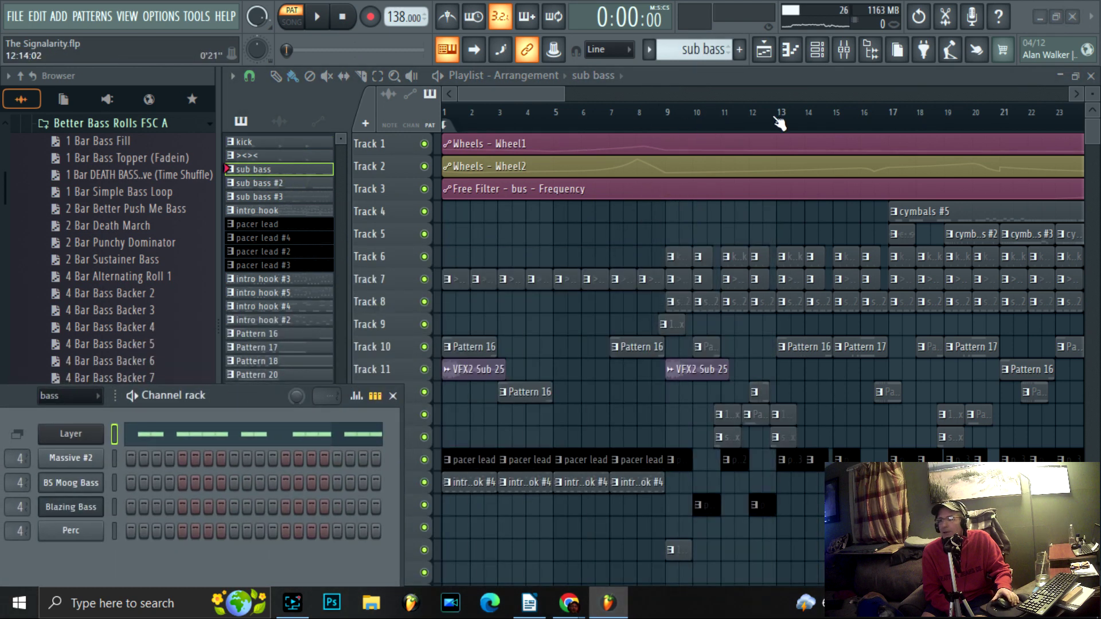
scroll(780, 122, "up", 4)
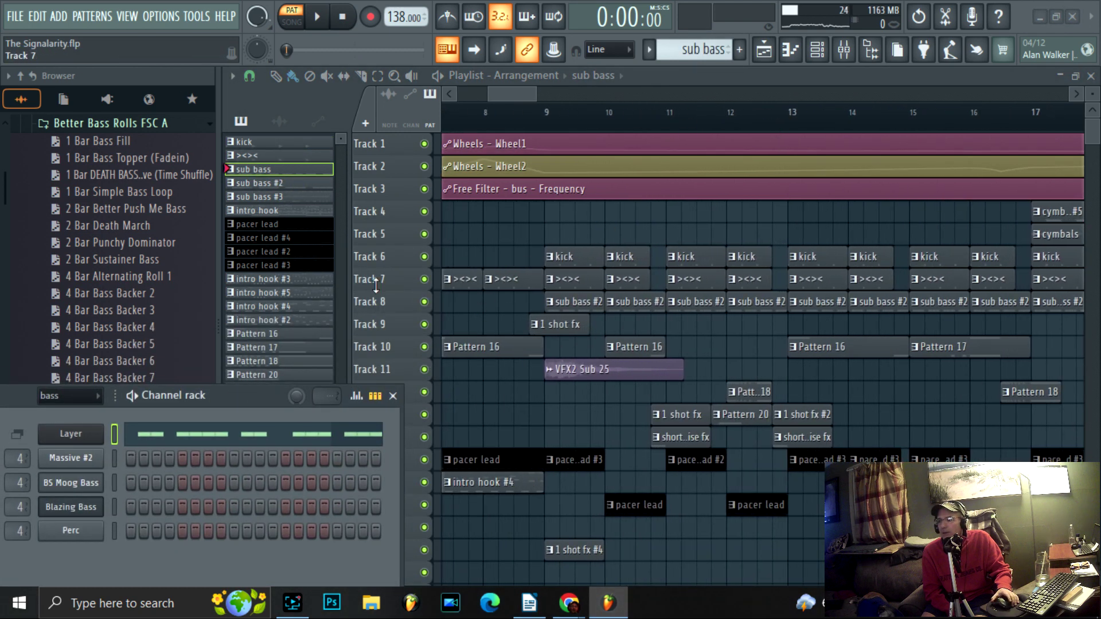
left_click_drag(251, 396, 15, 389)
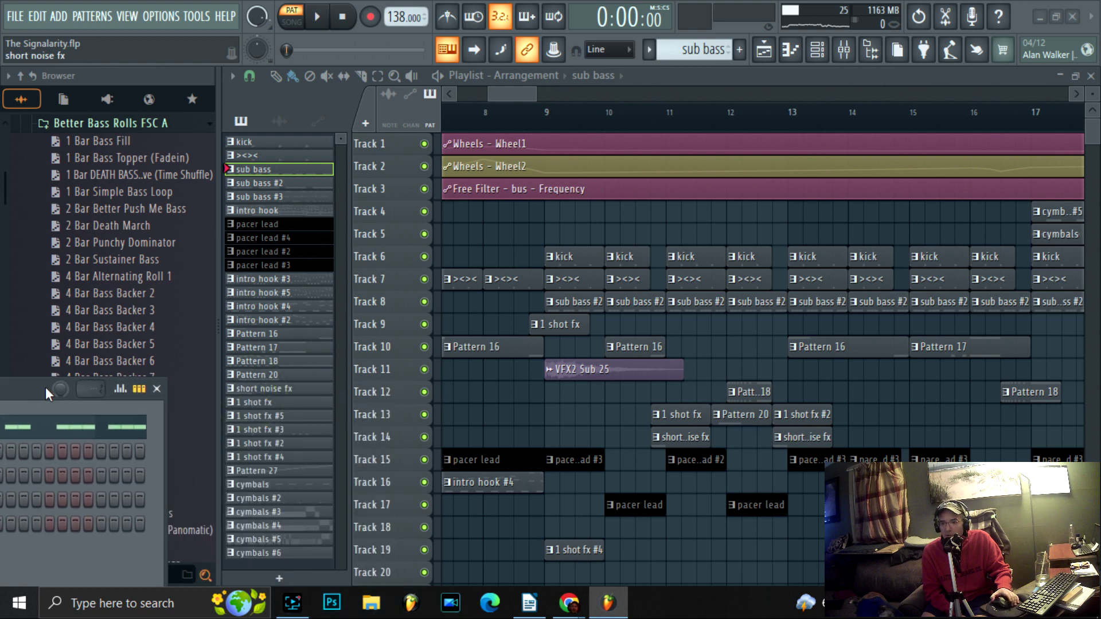
Select the 1 shot fx pattern, bring its Channel rack into view and play the pattern alone
left_click(265, 404)
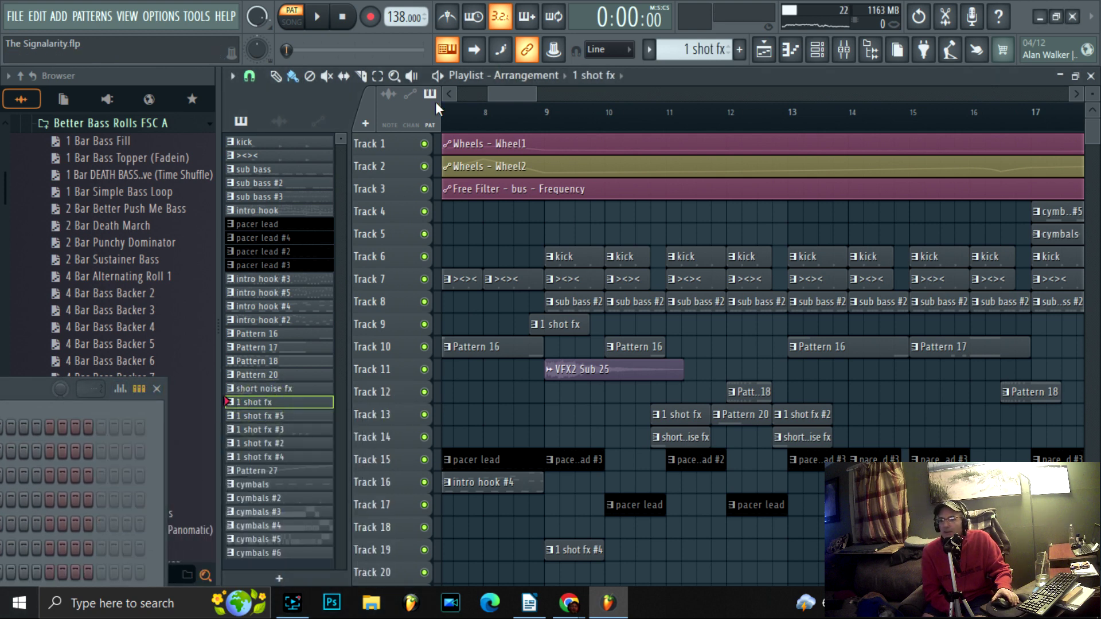
left_click_drag(20, 382, 426, 317)
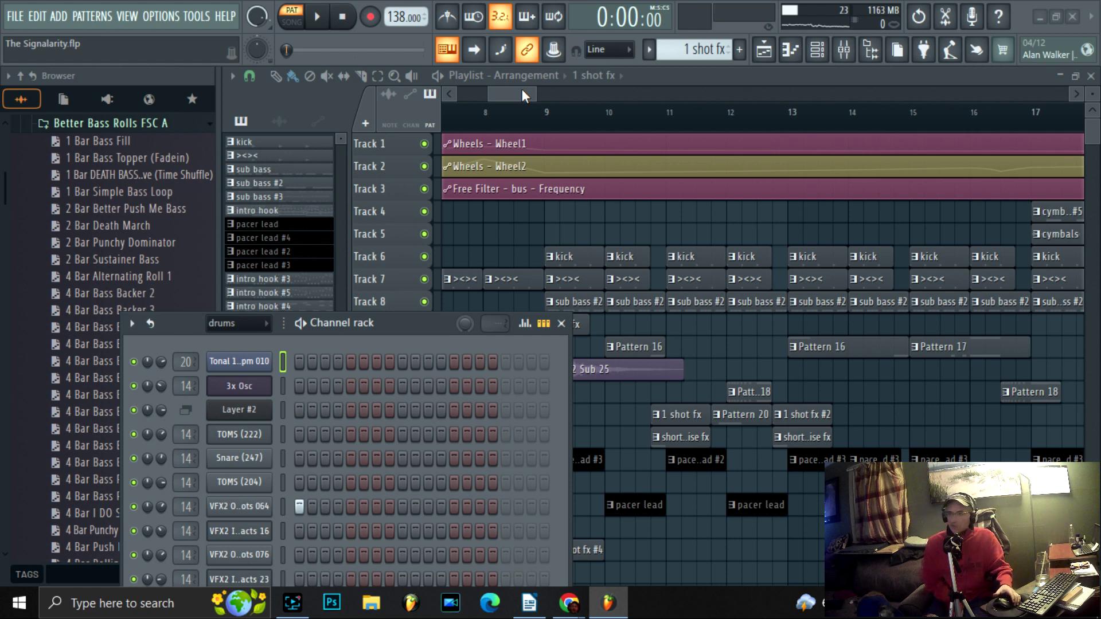
left_click(319, 20)
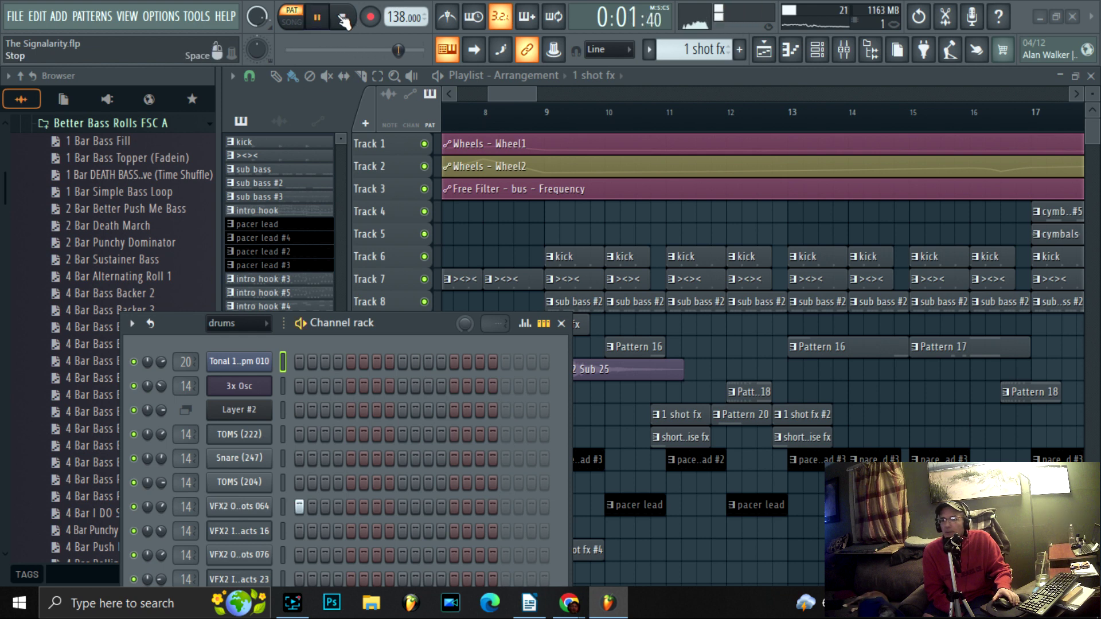
left_click(344, 18)
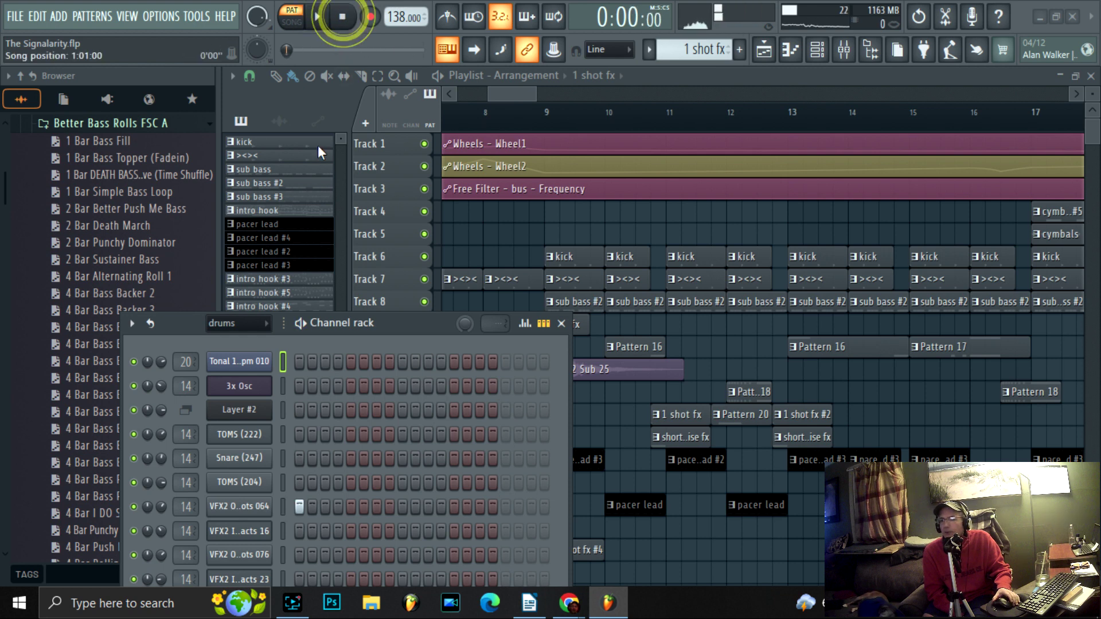
Switch to 1 shot fx #5 and show its VFX2 Impacts 16 notes in the piano roll, clear of the Channel rack
left_click_drag(396, 317, 624, 276)
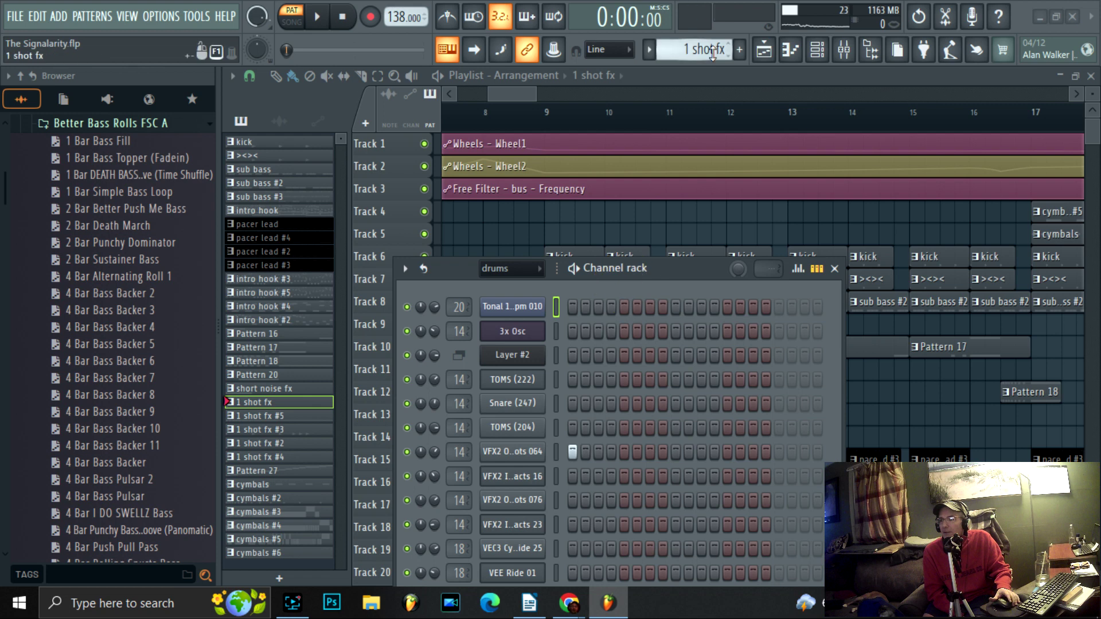
scroll(693, 49, "down", 1)
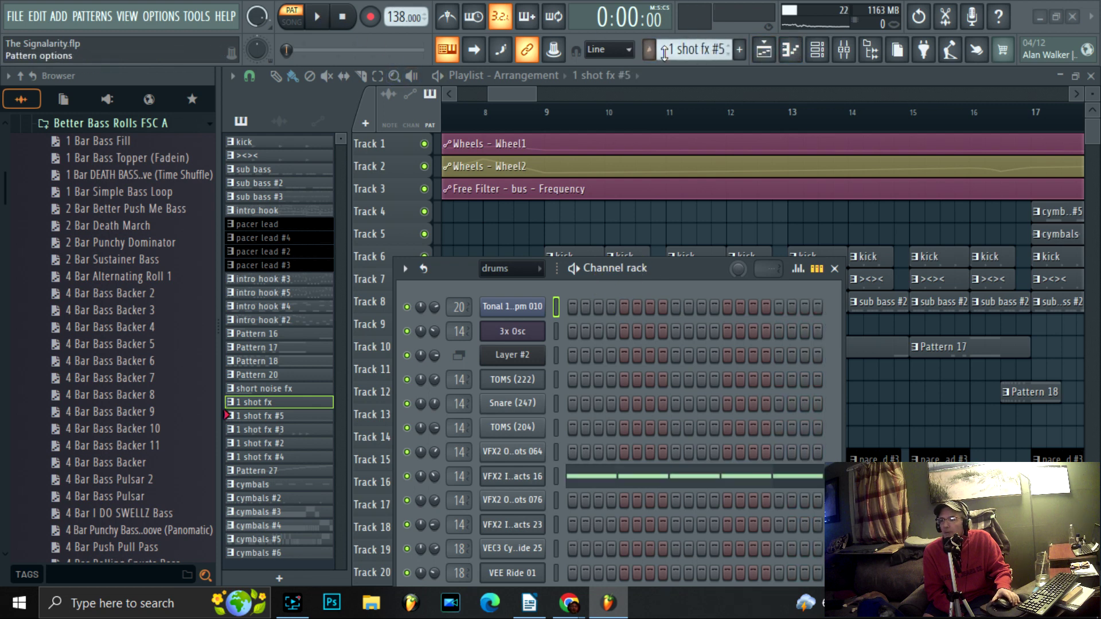
left_click(789, 51)
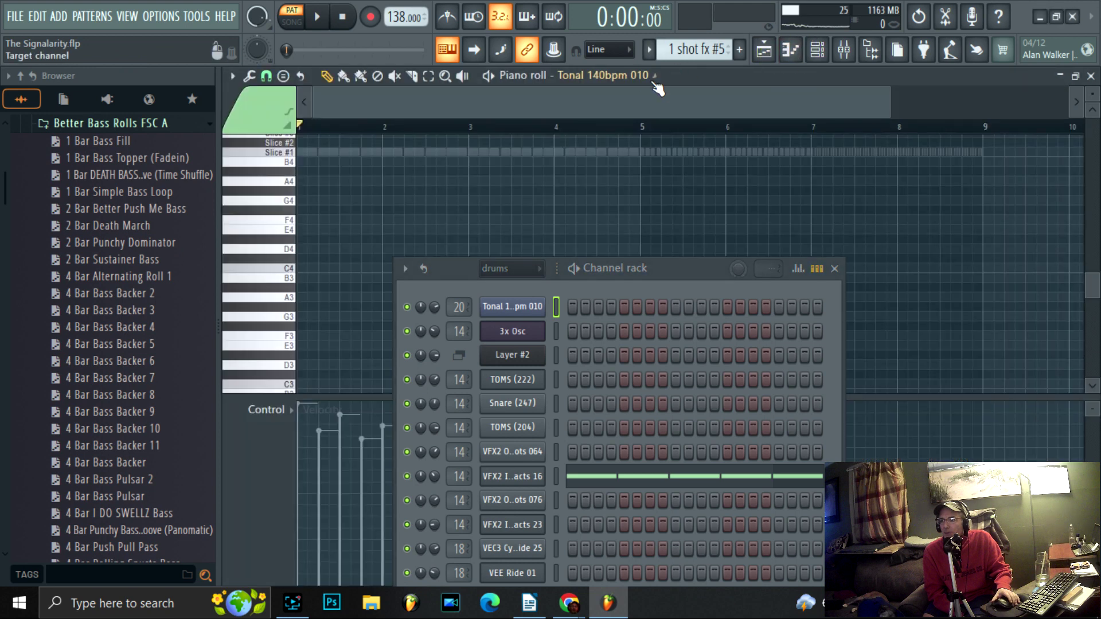
left_click(652, 77)
left_click(607, 339)
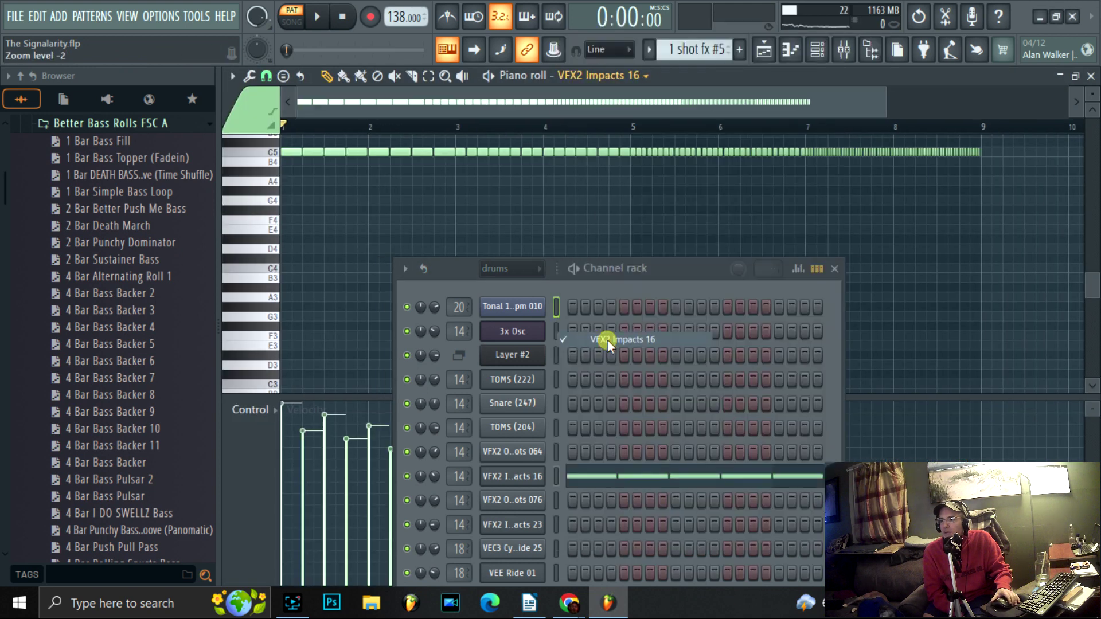
left_click_drag(673, 276, 298, 502)
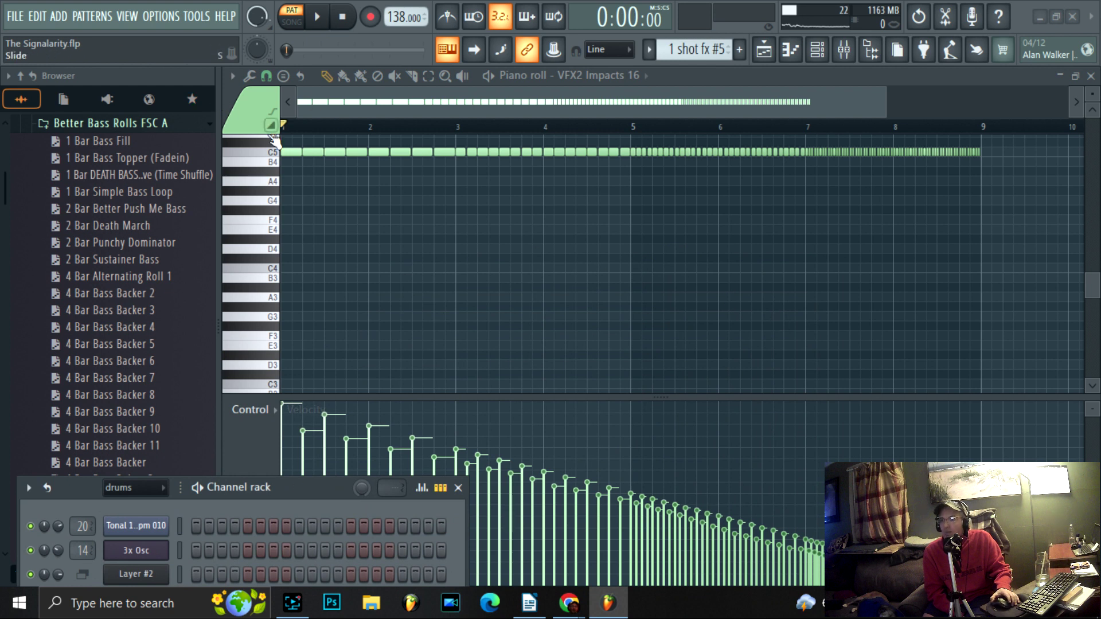
scroll(869, 213, "up", 3)
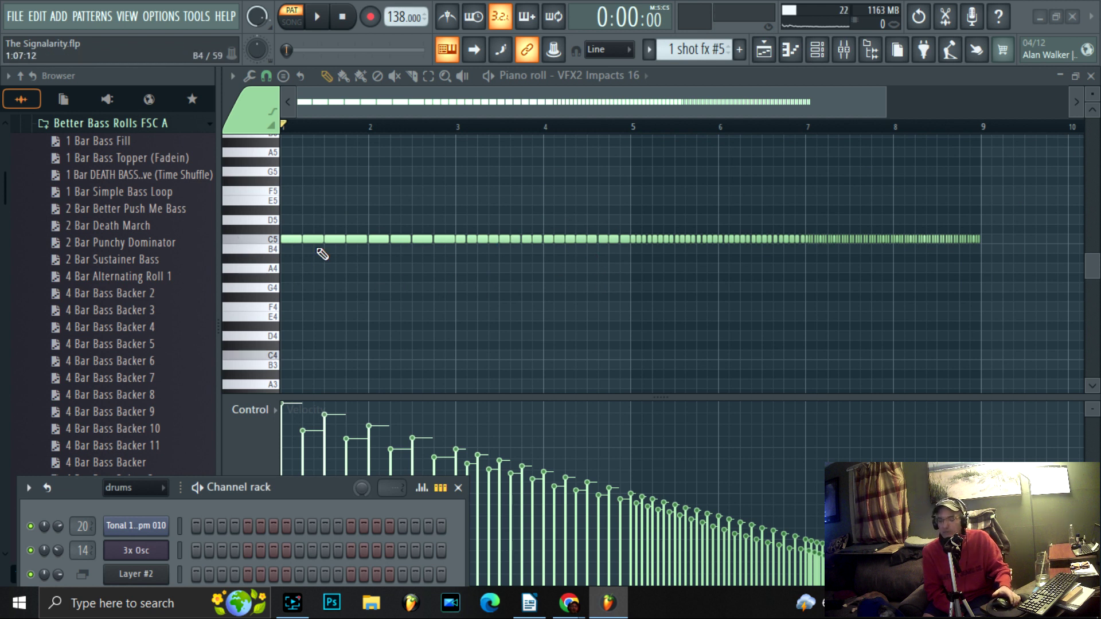
Play the 1 shot fx #5 roll and follow its notes and velocities through bar 8
left_click(320, 19)
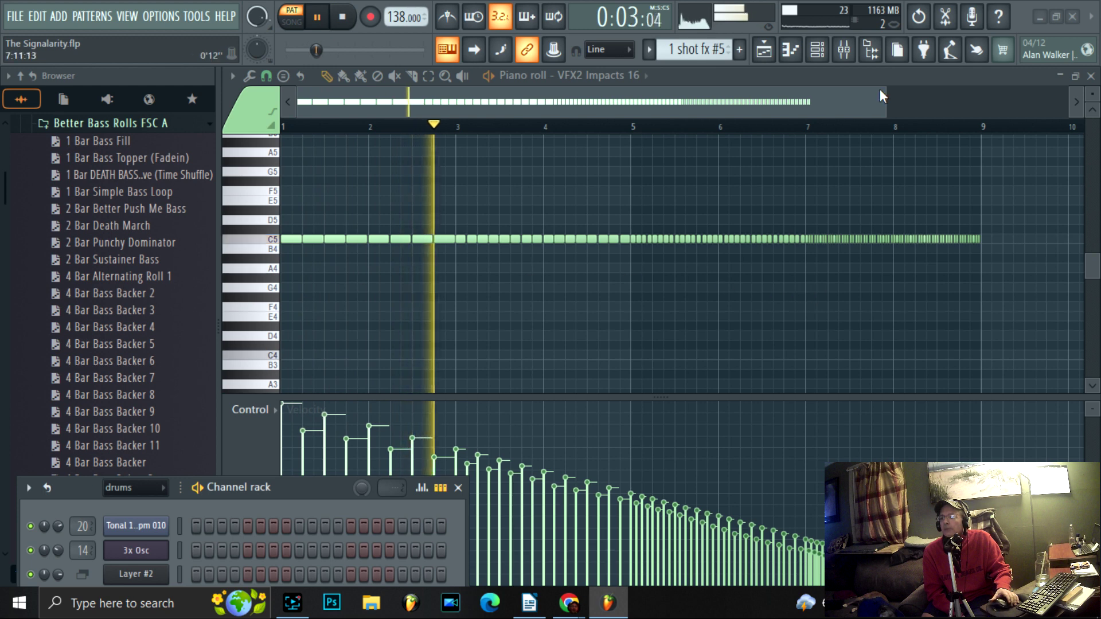
scroll(1032, 115, "up", 3)
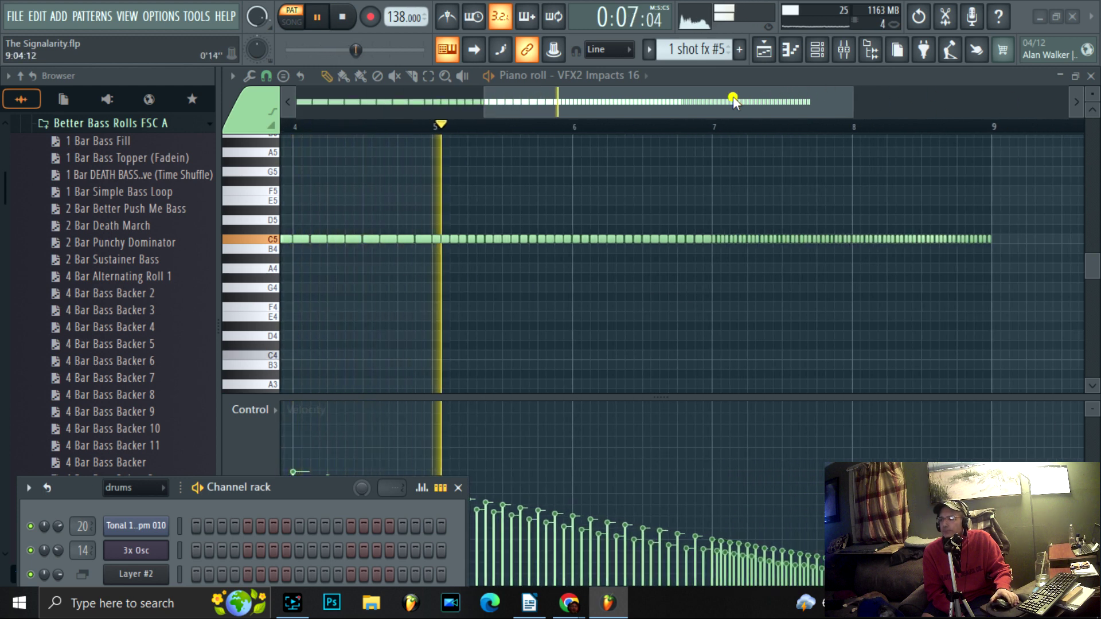
left_click_drag(733, 97, 837, 87)
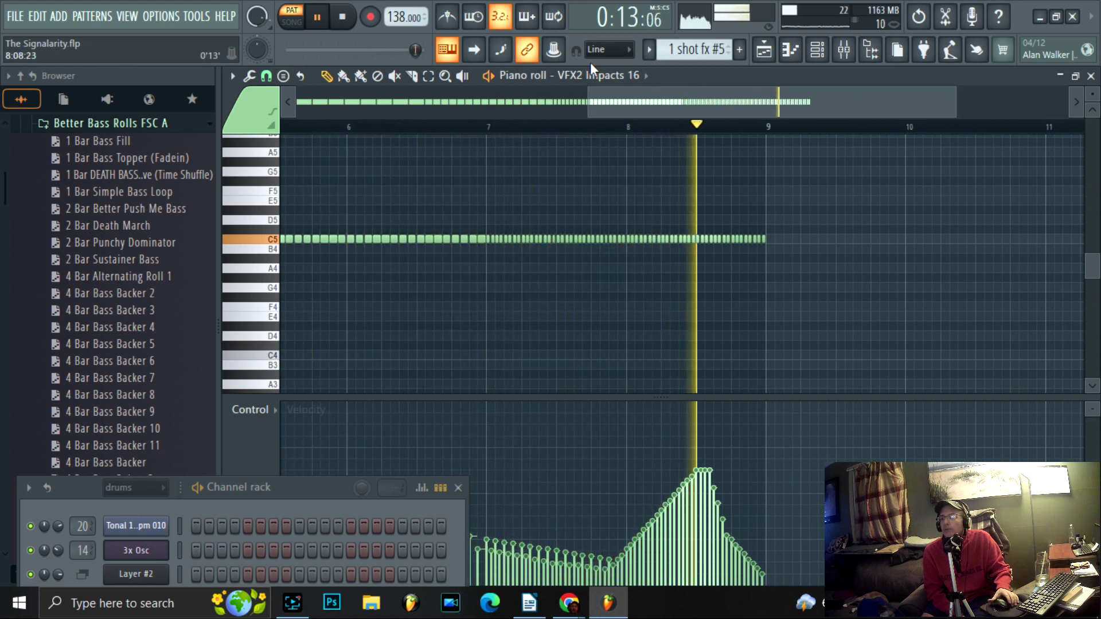
left_click(354, 19)
Return to the playlist, select 1 shot fx #3 and play it with its Channel rack steps in view
left_click(763, 49)
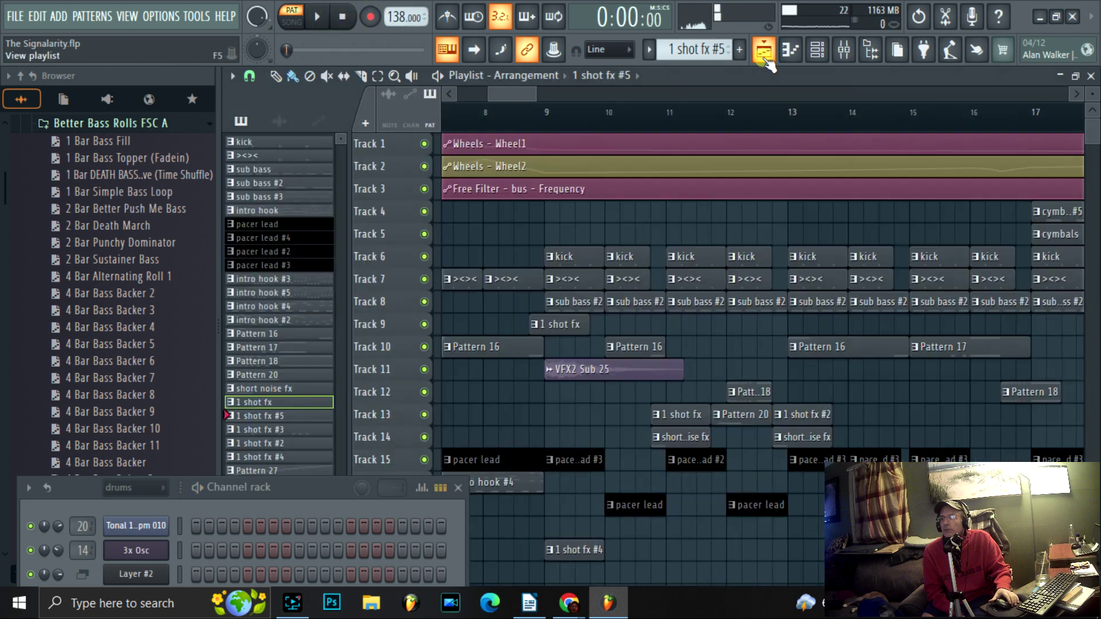
left_click(301, 431)
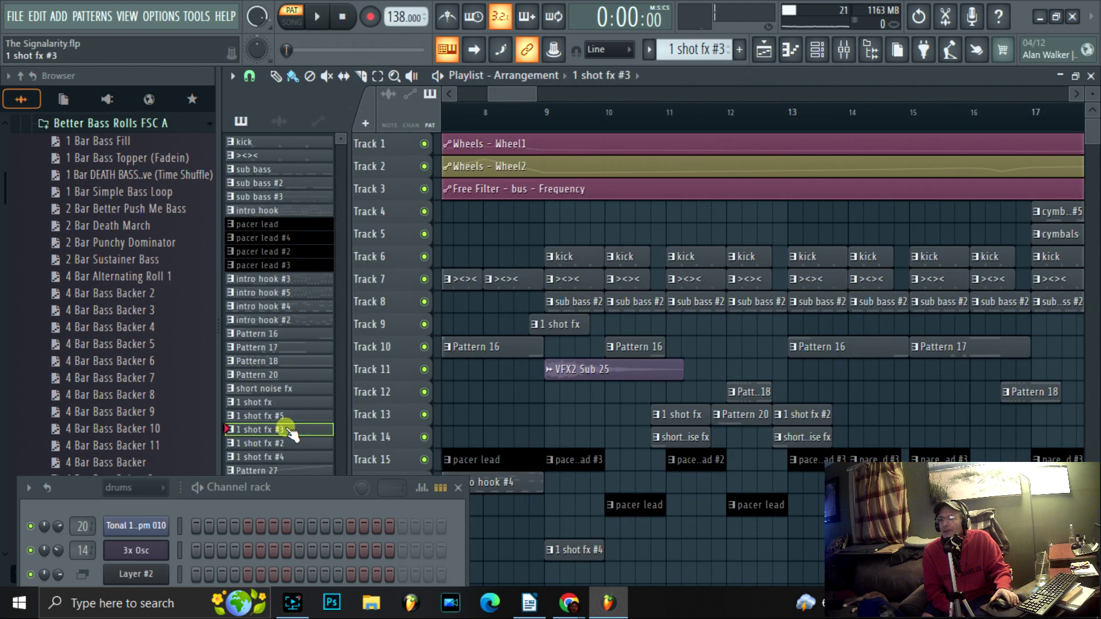
left_click_drag(304, 484, 599, 289)
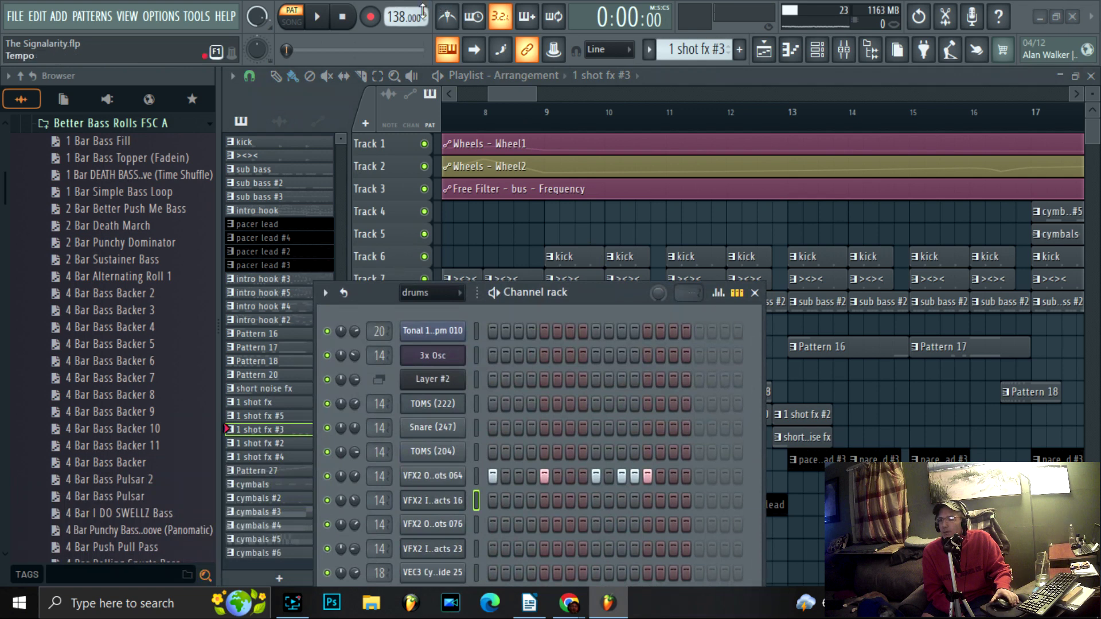
left_click(315, 18)
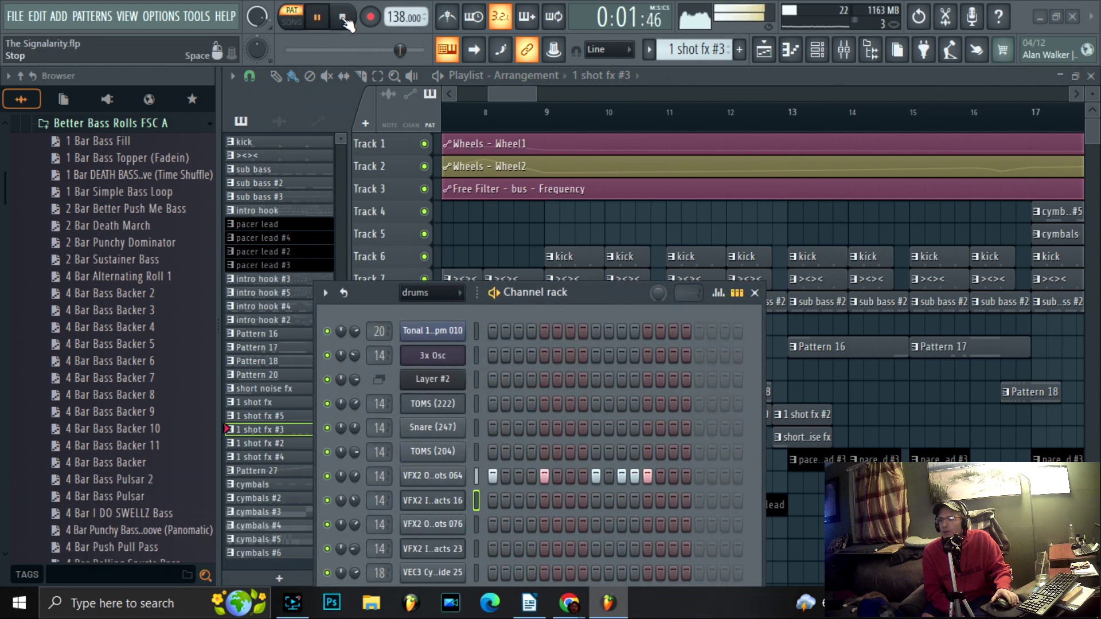
left_click(342, 18)
Browse the 1 shot fx patterns from #5 through #3 to #2 and move the Channel rack lower over the playlist
scroll(709, 53, "up", 1)
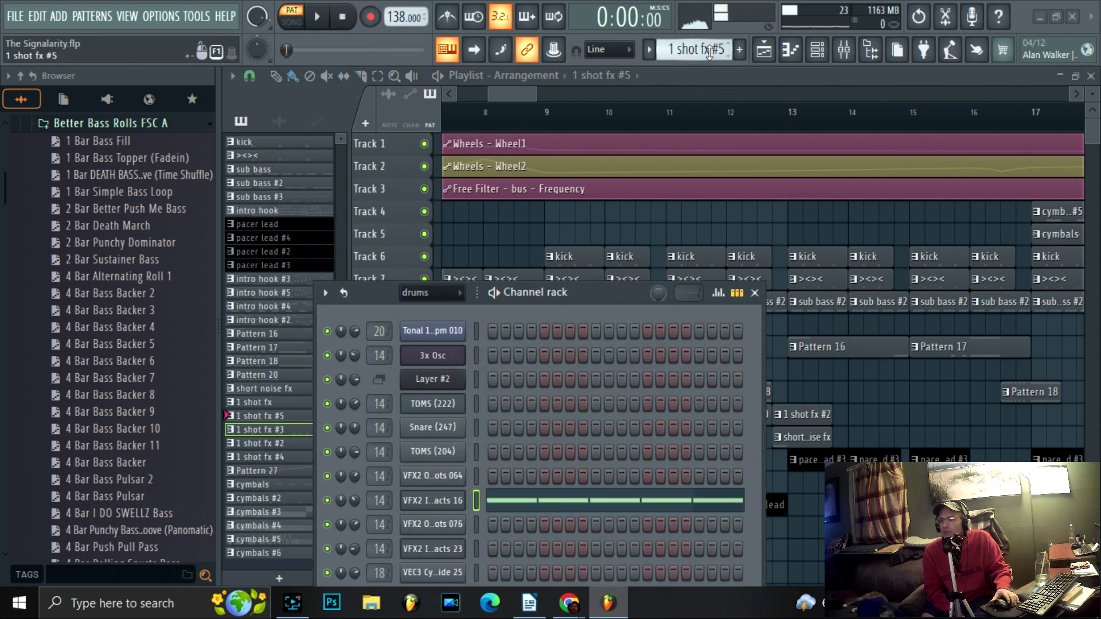
scroll(709, 53, "down", 1)
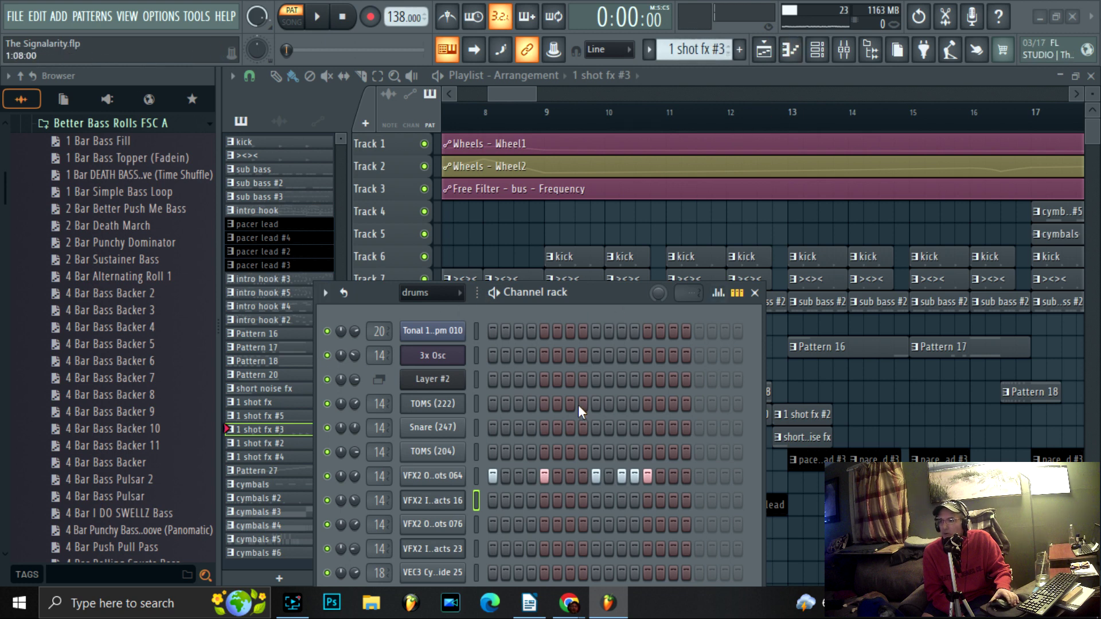
left_click_drag(614, 288, 862, 373)
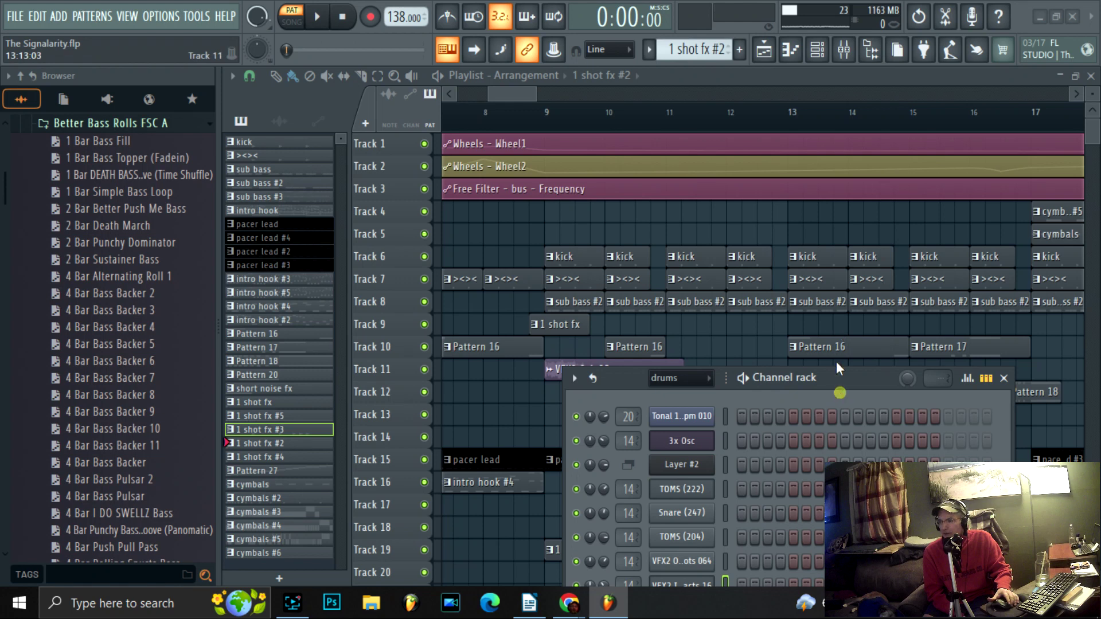
Play 1 shot fx #2 with its Channel rack steps in view and open the VFX2 Oneshots 076 channel settings
left_click_drag(843, 383, 839, 246)
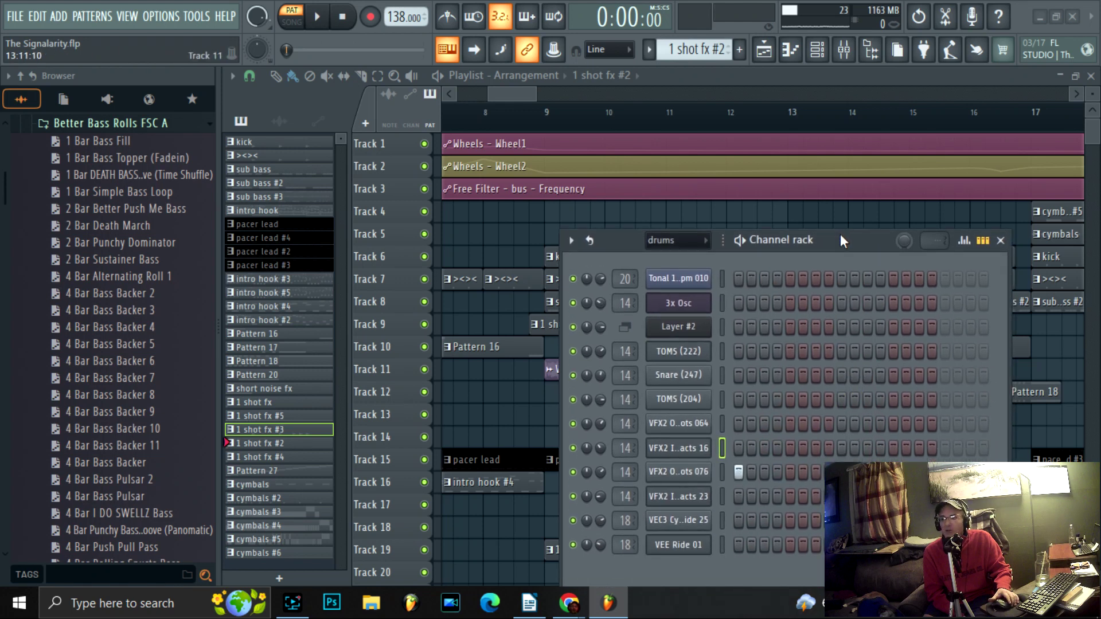
left_click(320, 19)
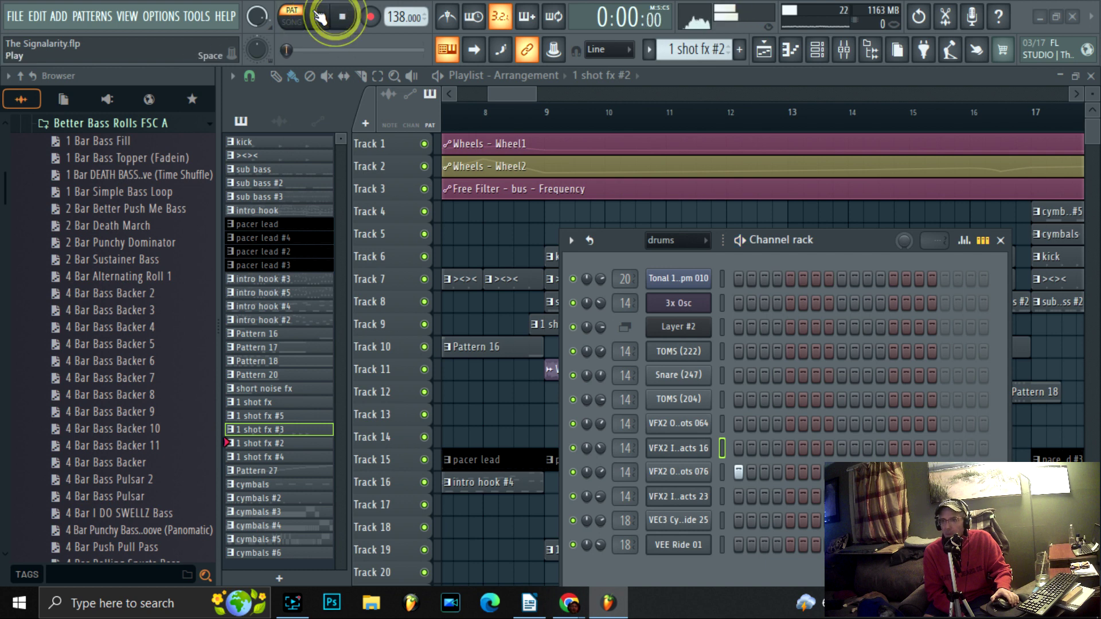
left_click(342, 16)
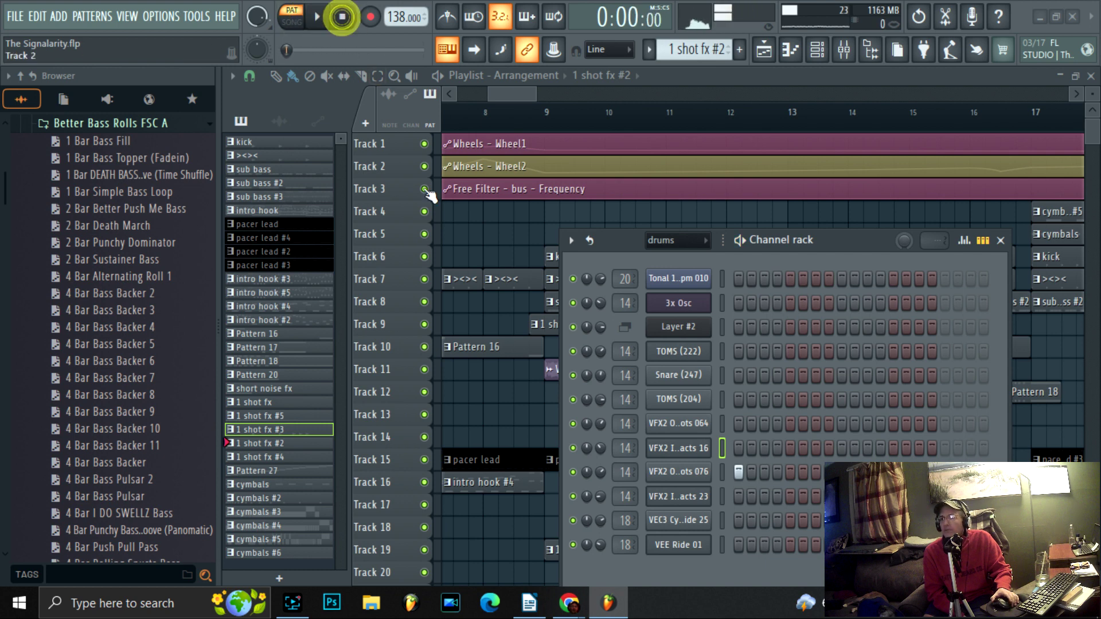
left_click(678, 479)
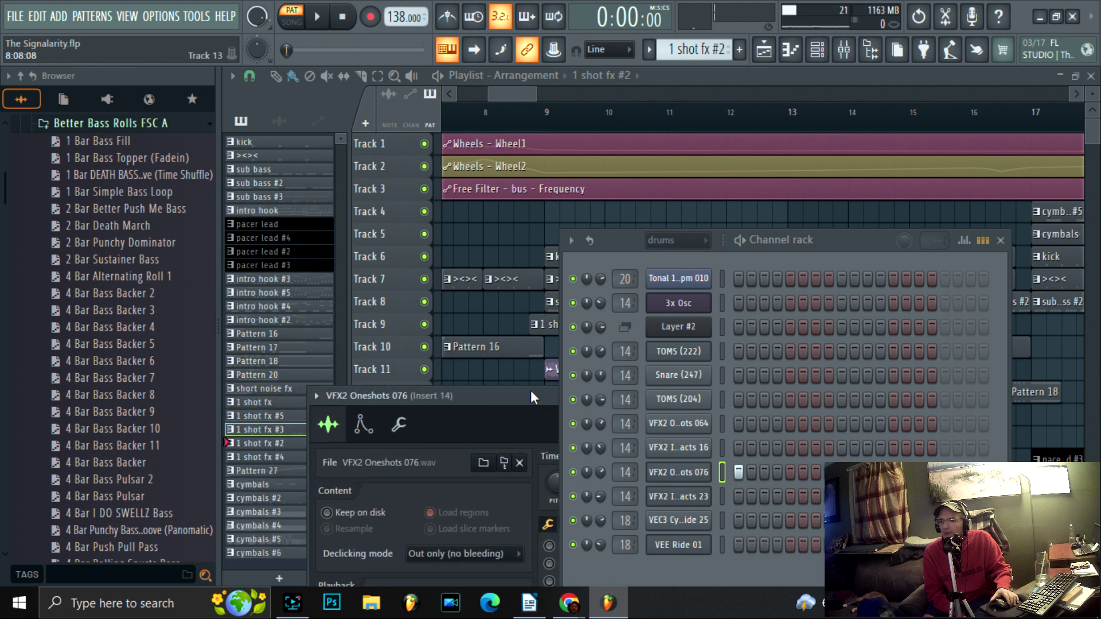
left_click_drag(531, 390, 421, 527)
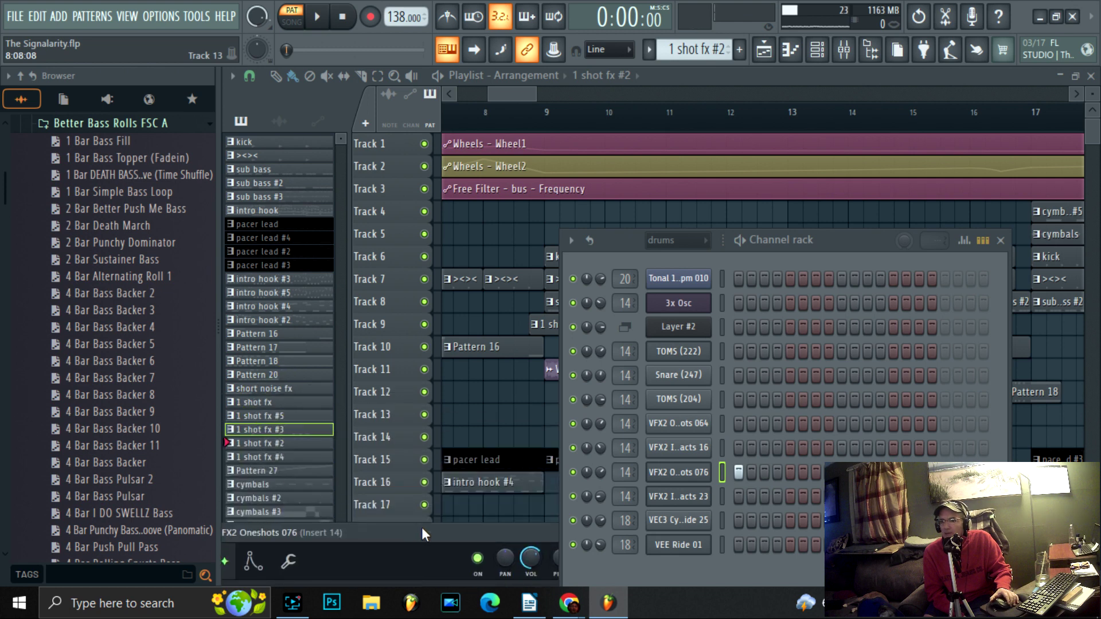
Play 1 shot fx #4 and move the Channel rack clear of the playlist clips
left_click(322, 18)
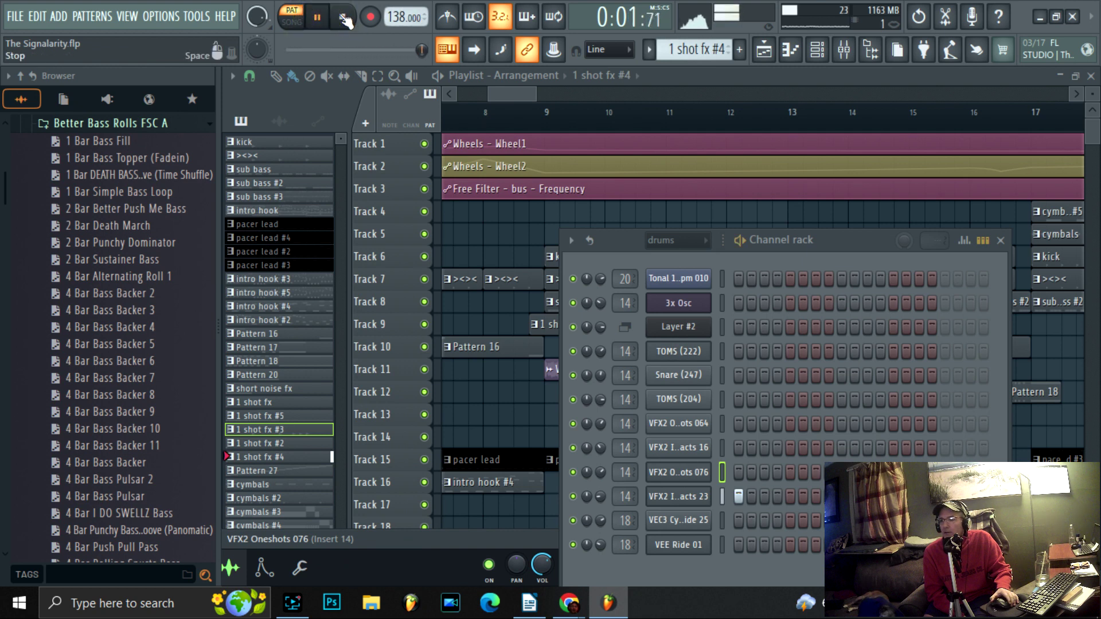
left_click(344, 19)
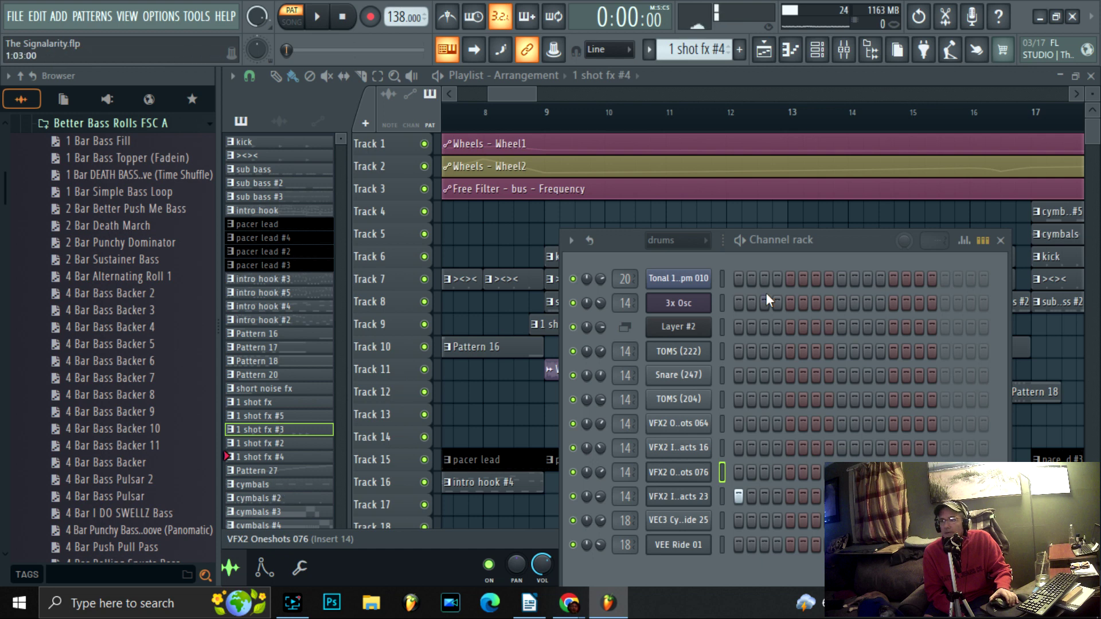
left_click_drag(830, 246, 1061, 418)
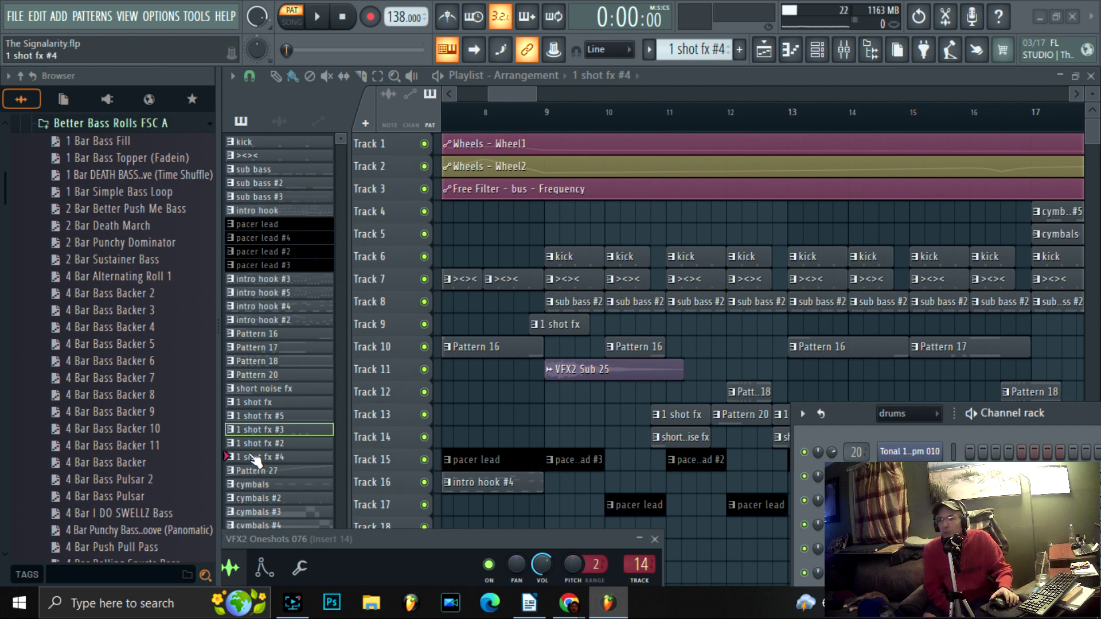
Select the cymbals pattern and view it in the piano roll from bar 1, with the Channel rack moved lower
left_click(252, 484)
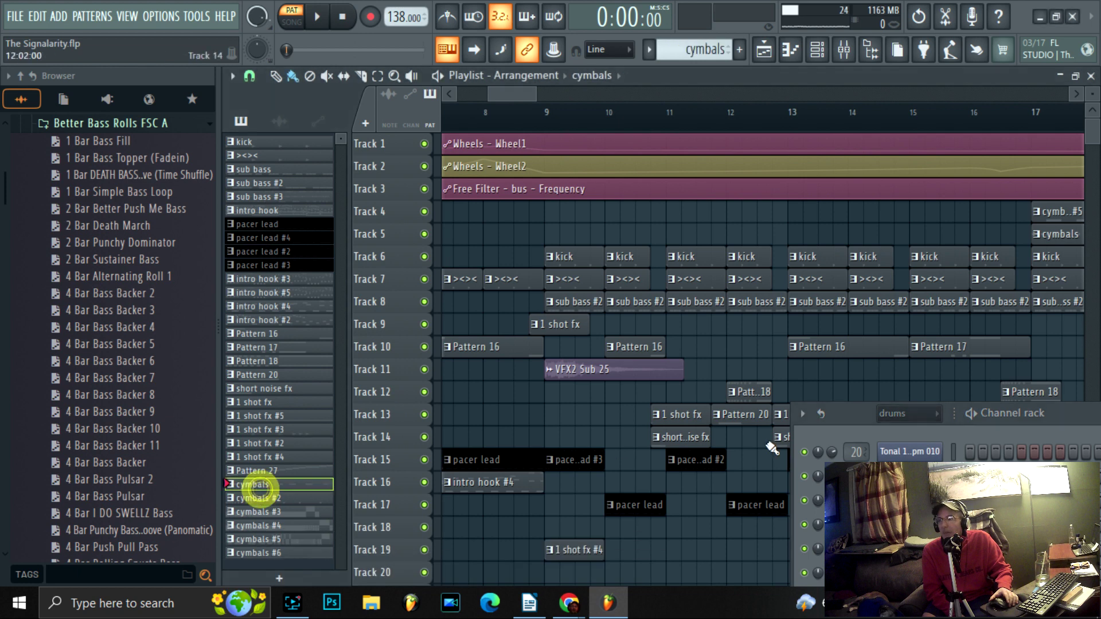
left_click_drag(1089, 414, 860, 212)
left_click(790, 49)
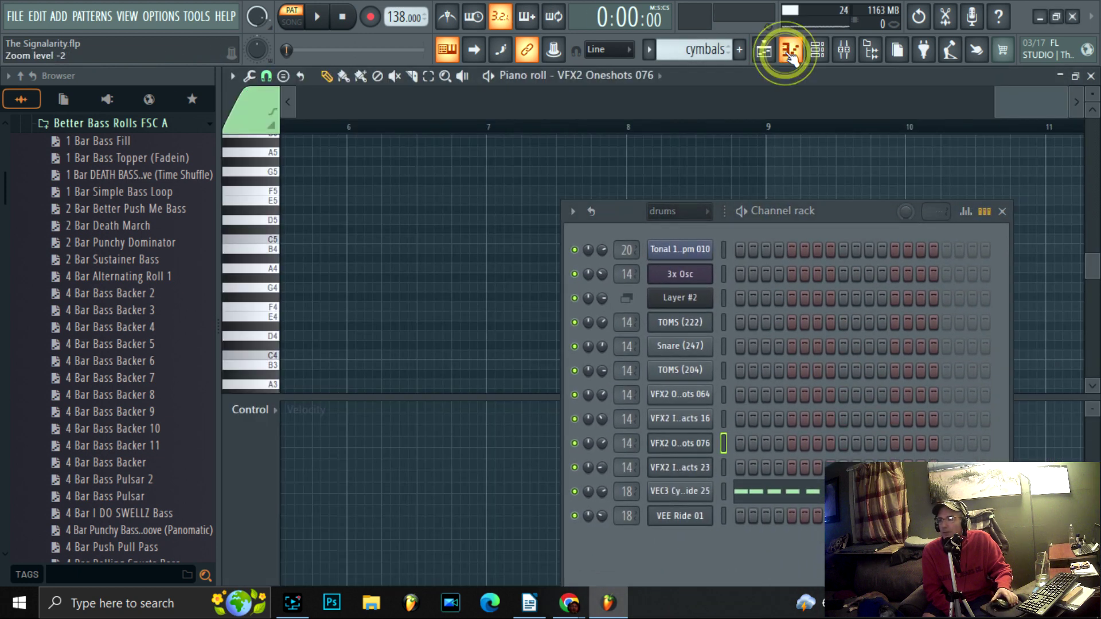
left_click_drag(834, 205, 860, 434)
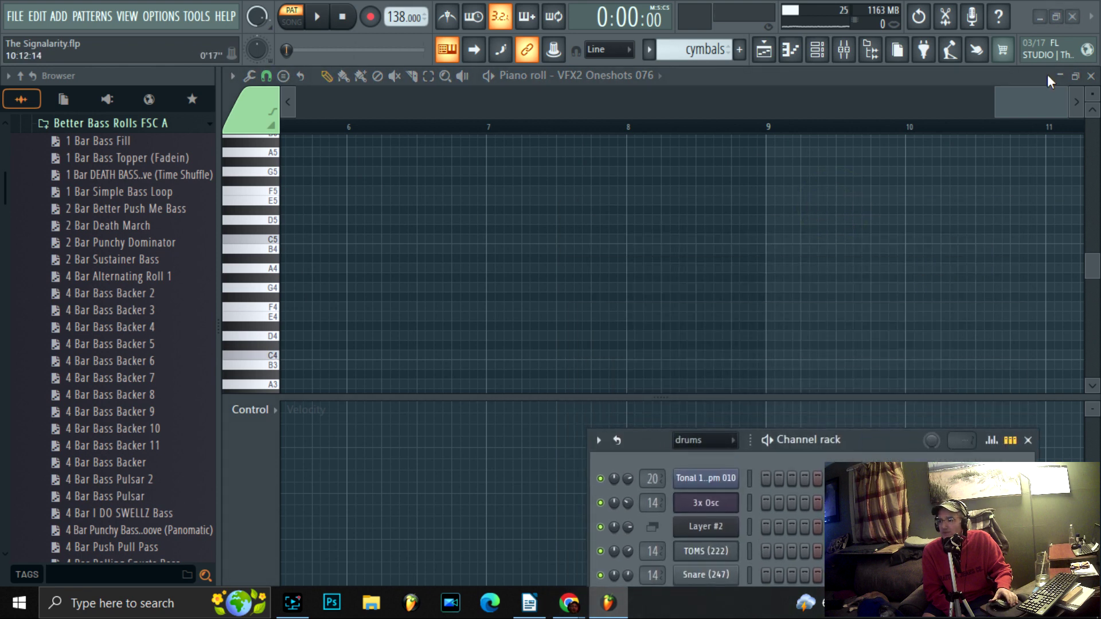
left_click_drag(1041, 98, 271, 82)
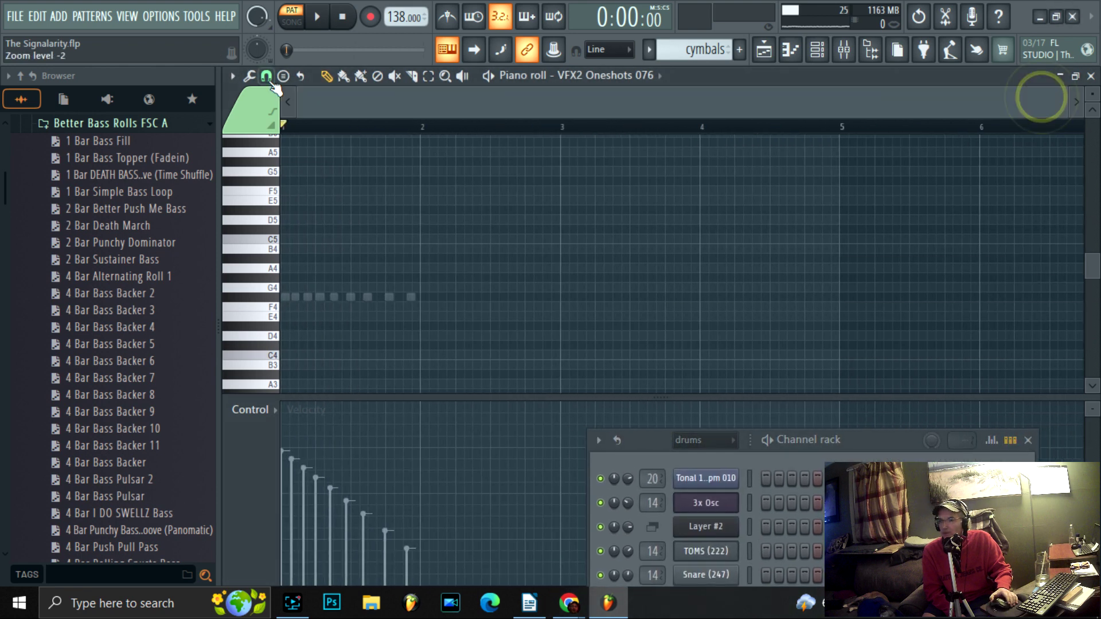
Open the Ride Cymbal FSC folder in the Browser and show the VEC3 Cymbals Ride 25 notes from bar 1
left_click(81, 122)
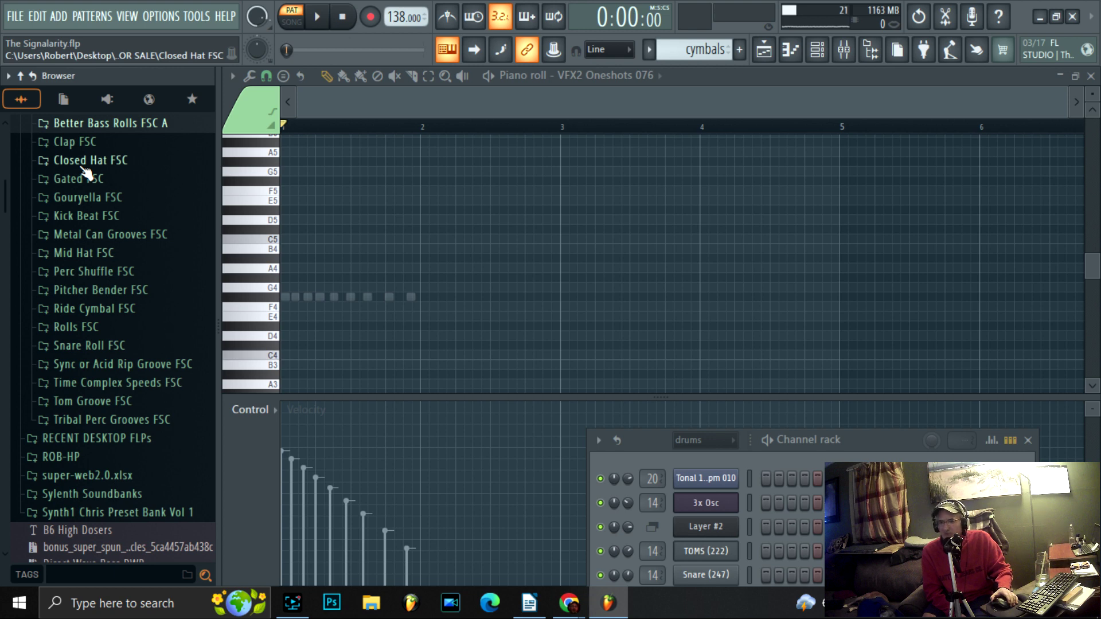
left_click(85, 308)
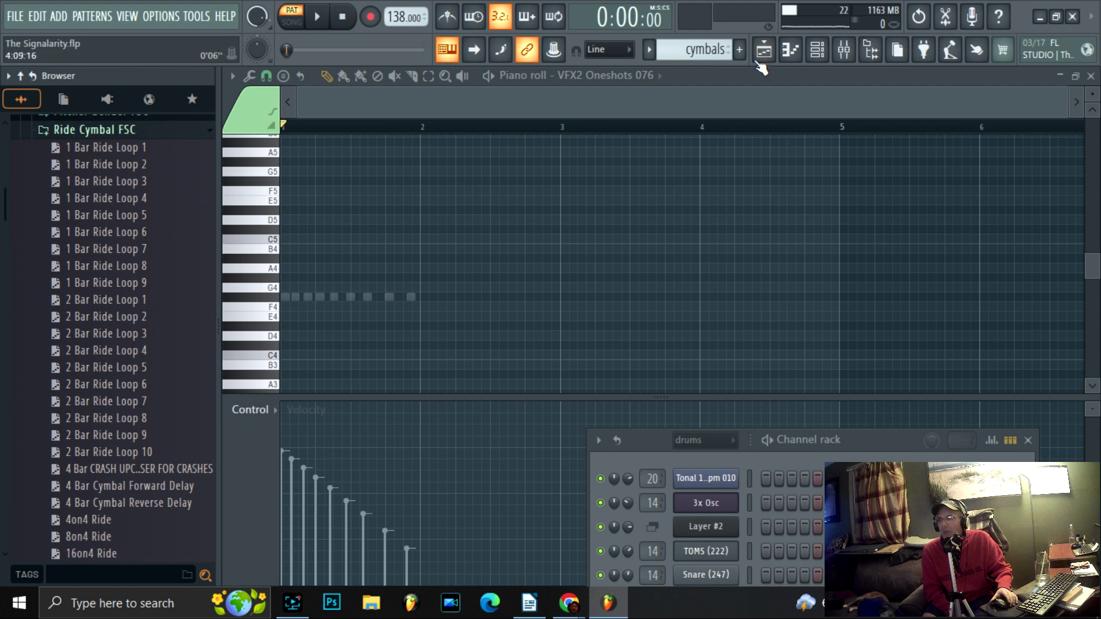
left_click(641, 77)
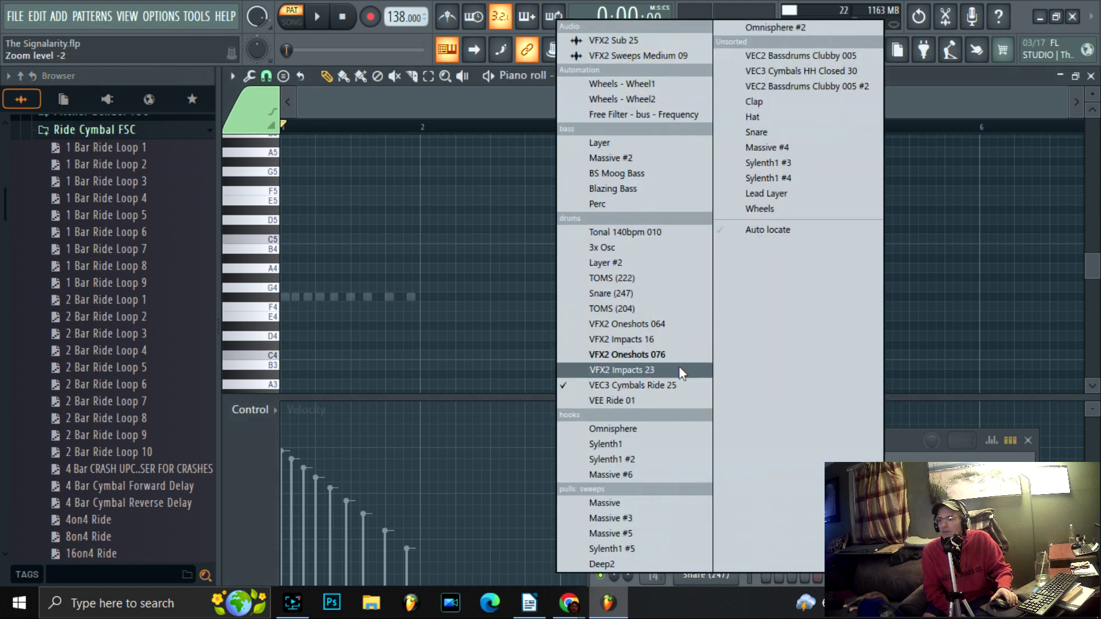
left_click(690, 385)
scroll(992, 150, "up", 3)
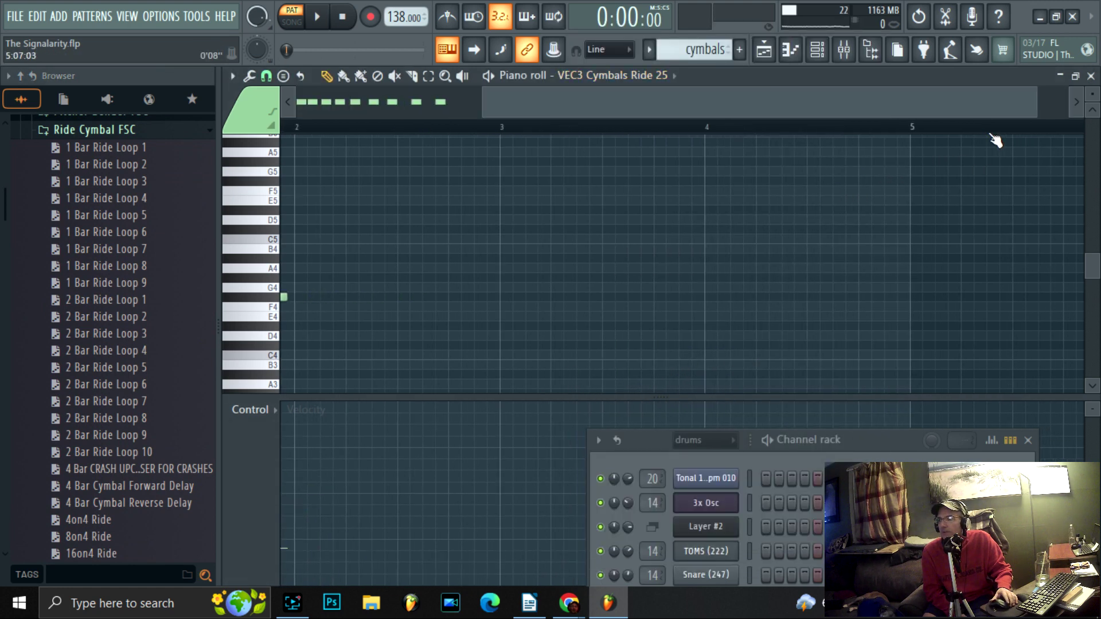
left_click(933, 104)
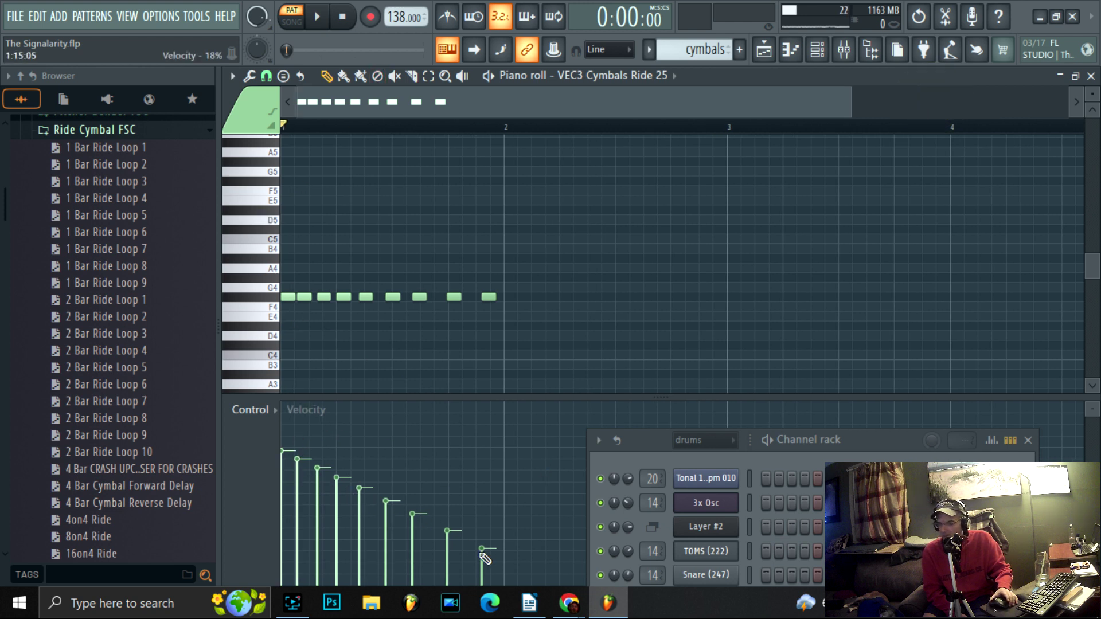
Play the cymbals roll, and switch to cymbals #2 to play its roll as well
left_click(317, 16)
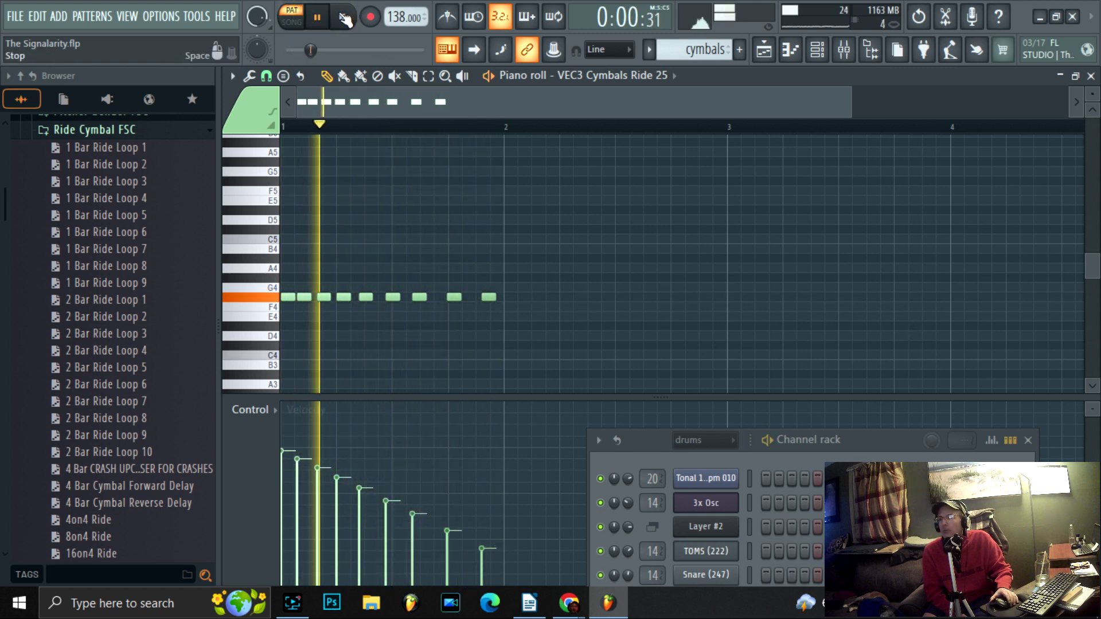
left_click(343, 17)
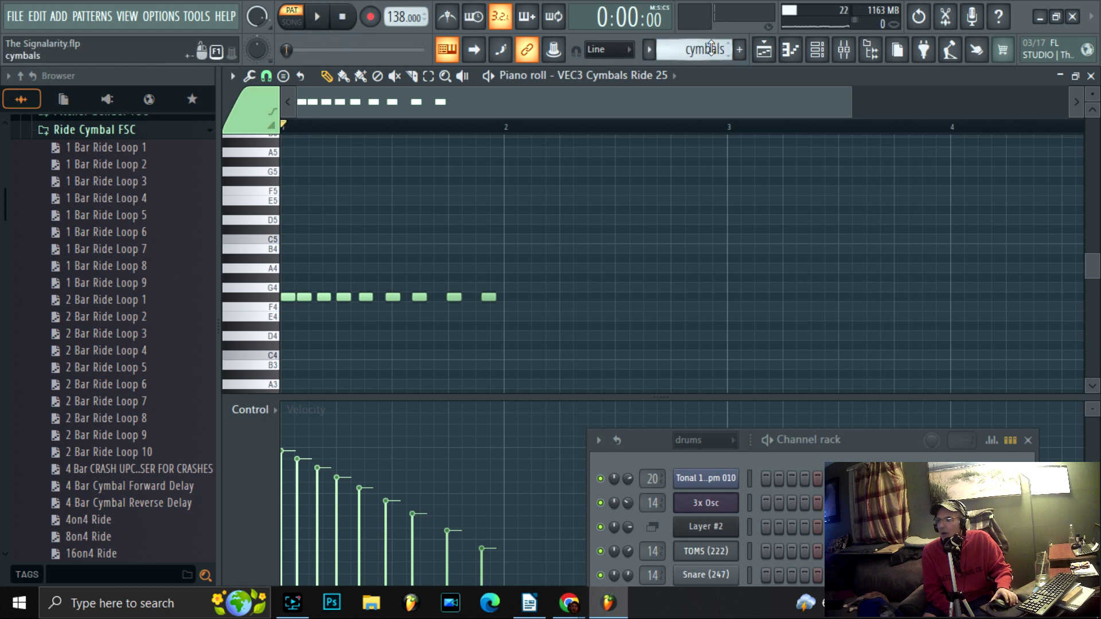
scroll(710, 49, "down", 1)
left_click_drag(114, 283, 485, 387)
left_click(317, 17)
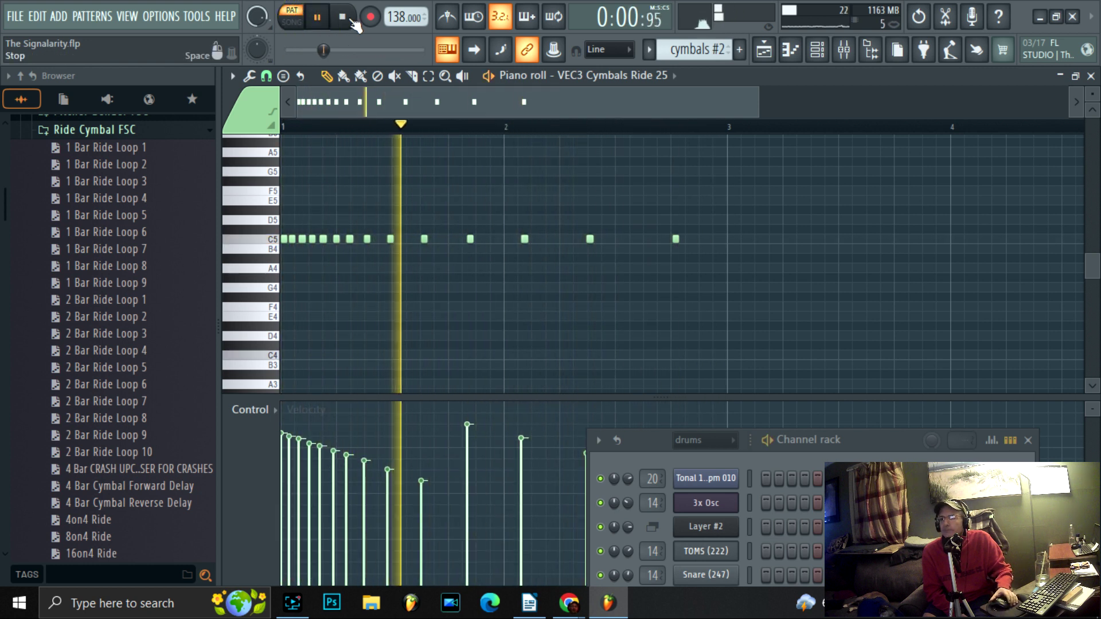
left_click(344, 18)
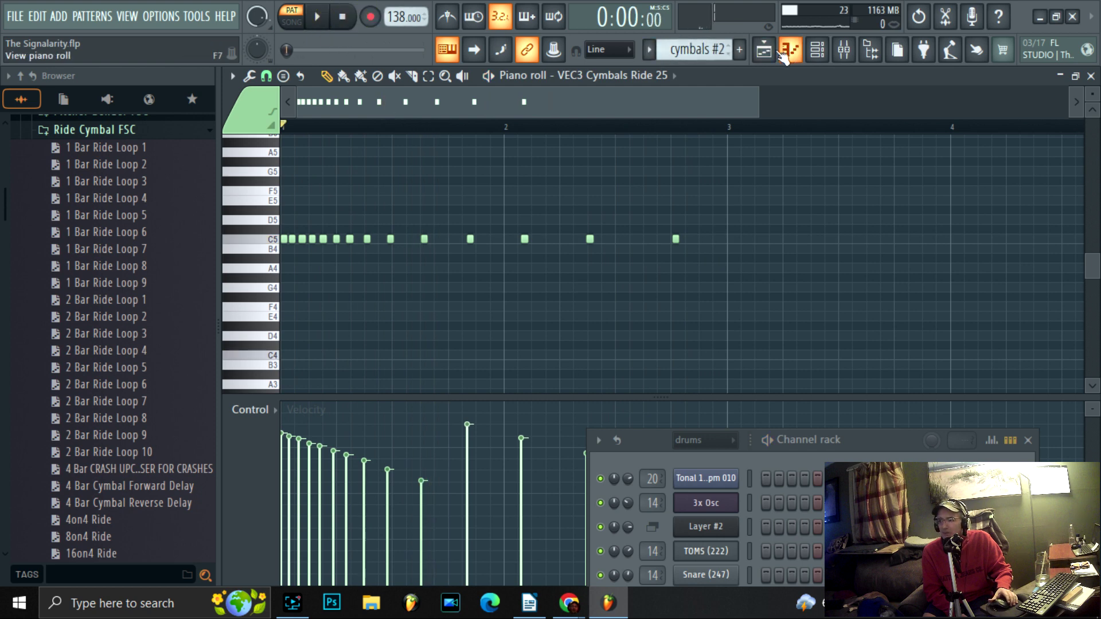
Glance at the playlist, return to the piano roll and switch to the cymbals #3 pattern
left_click(764, 50)
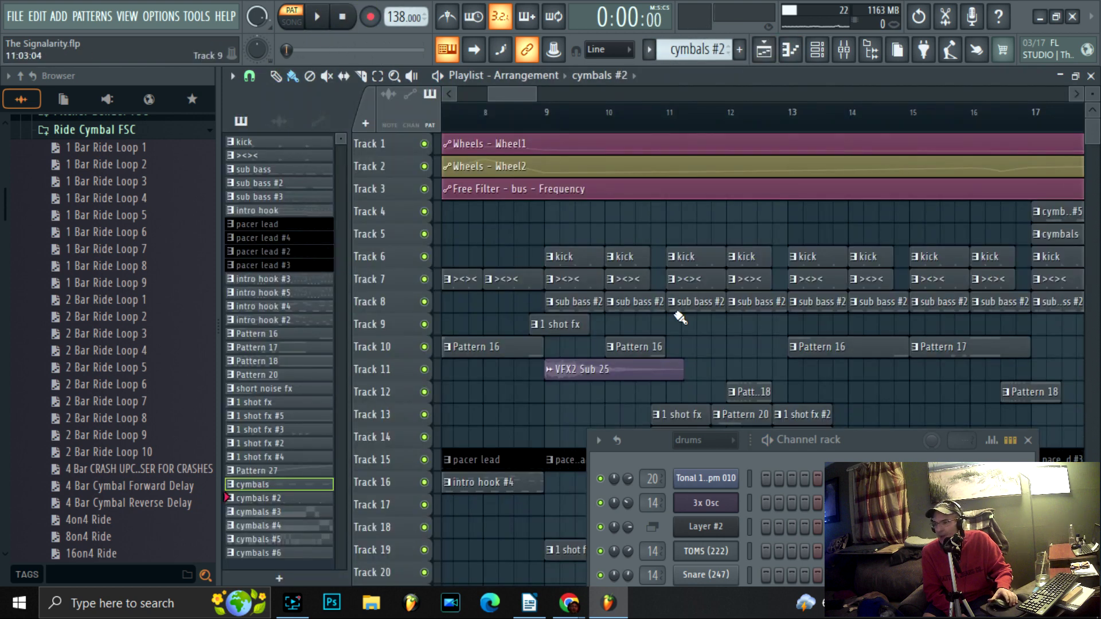
left_click(767, 57)
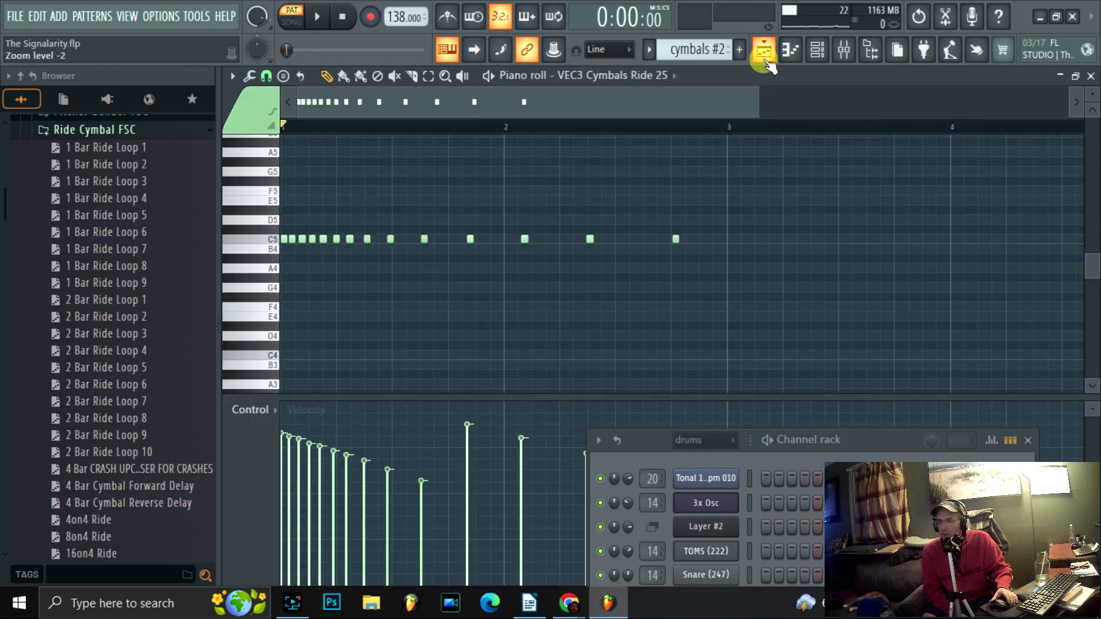
scroll(676, 48, "down", 1)
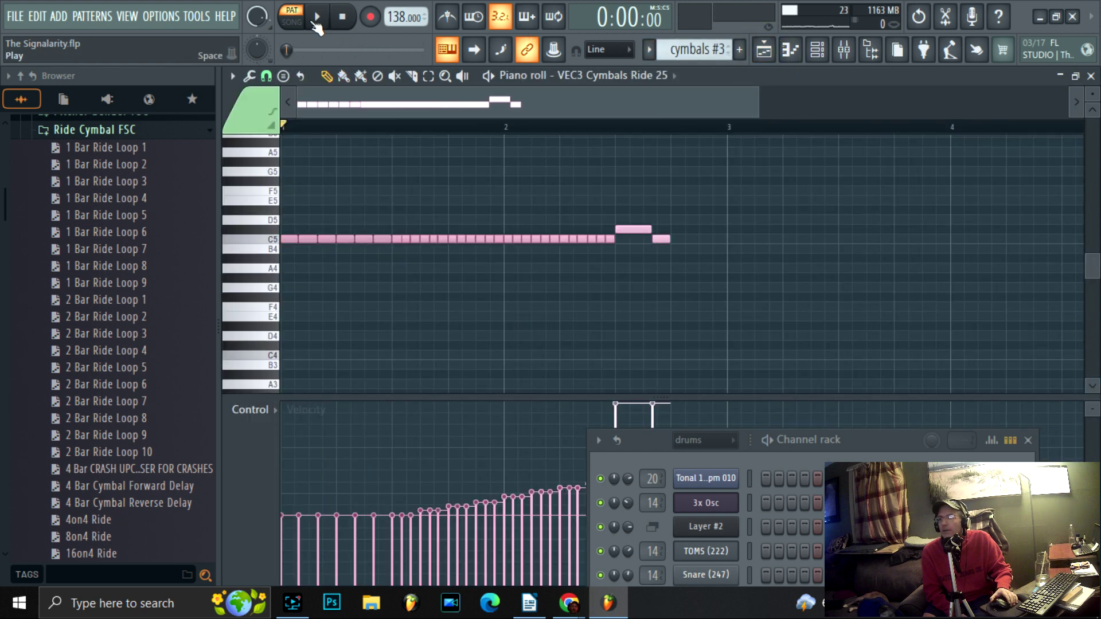
Collapse the Ride Cymbal FSC folder in the Browser and open the Snare Roll FSC folder
left_click(78, 130)
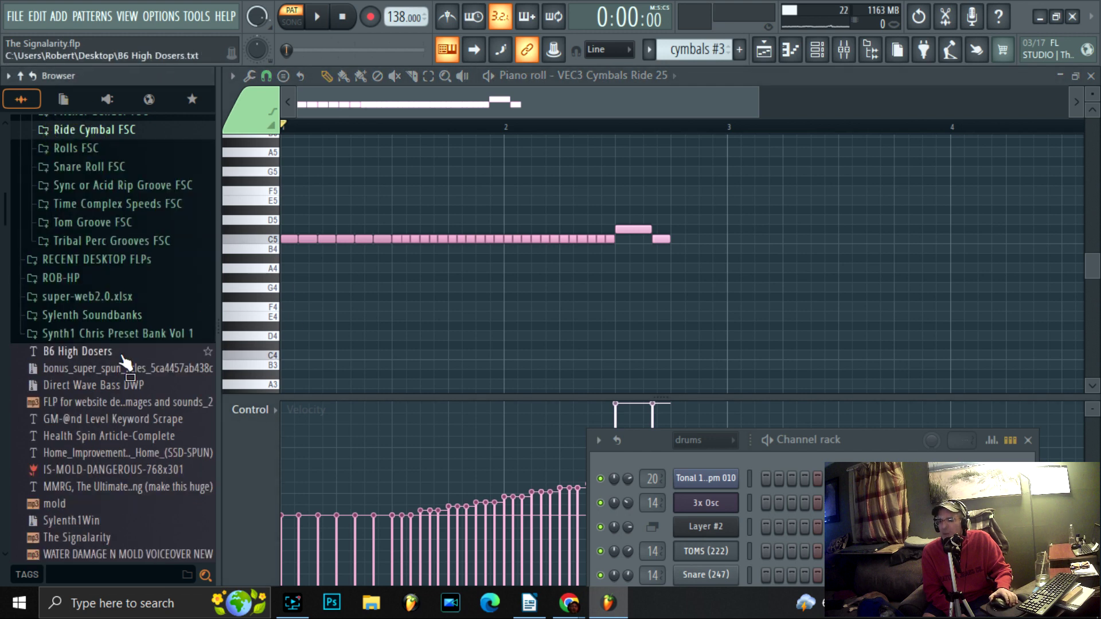
scroll(122, 321, "up", 7)
scroll(109, 349, "down", 4)
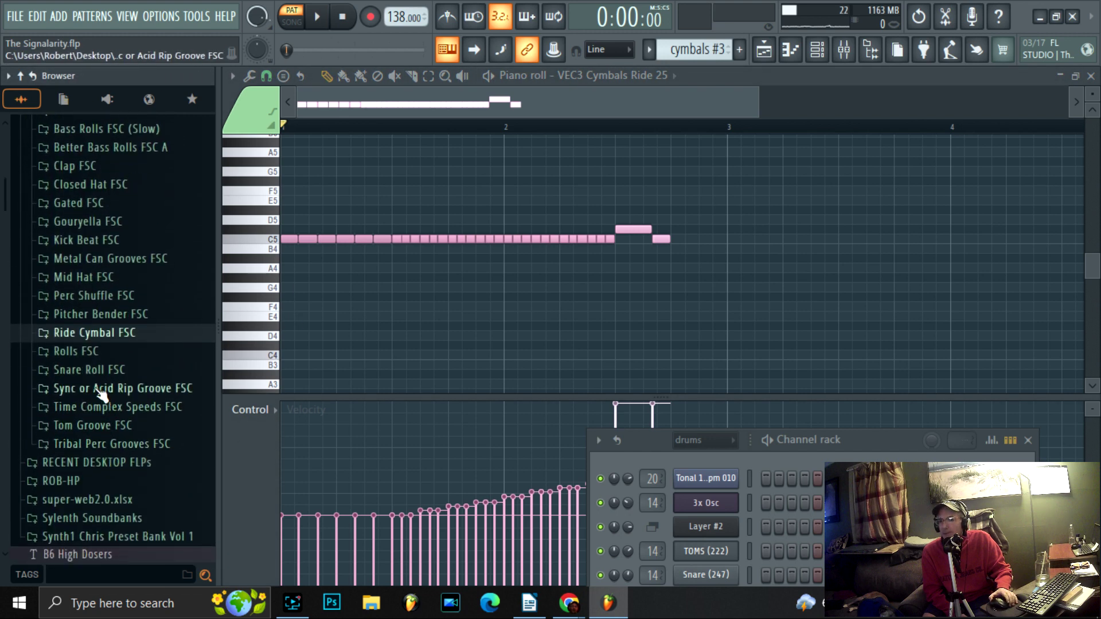
left_click(75, 370)
Play the cymbals #3 roll and move the Channel rack aside to uncover its velocities
left_click(325, 17)
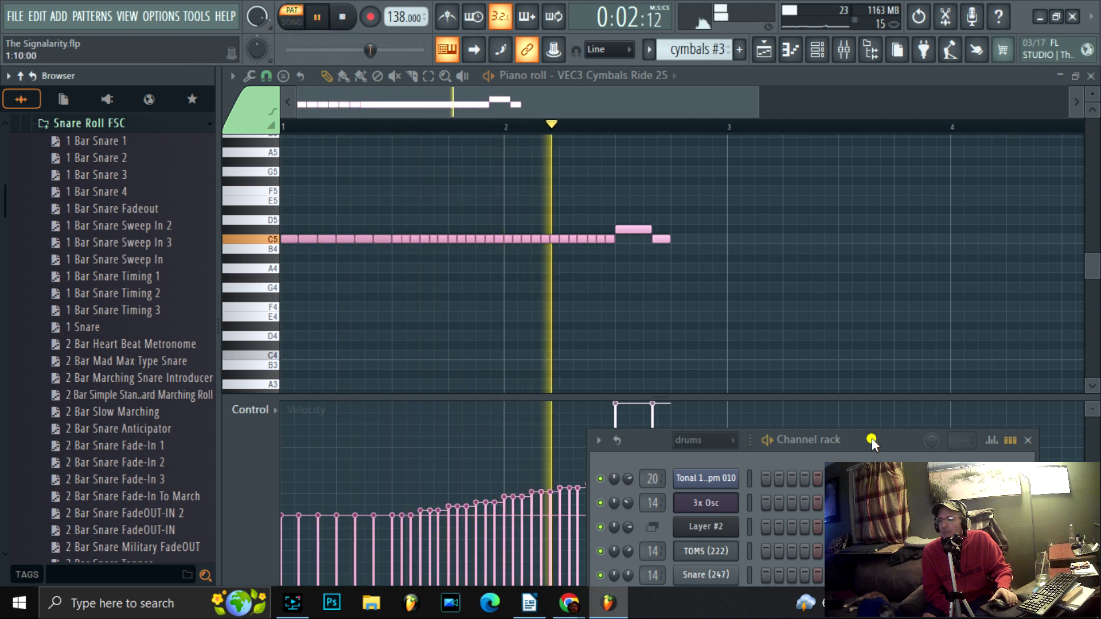
left_click_drag(871, 437, 981, 442)
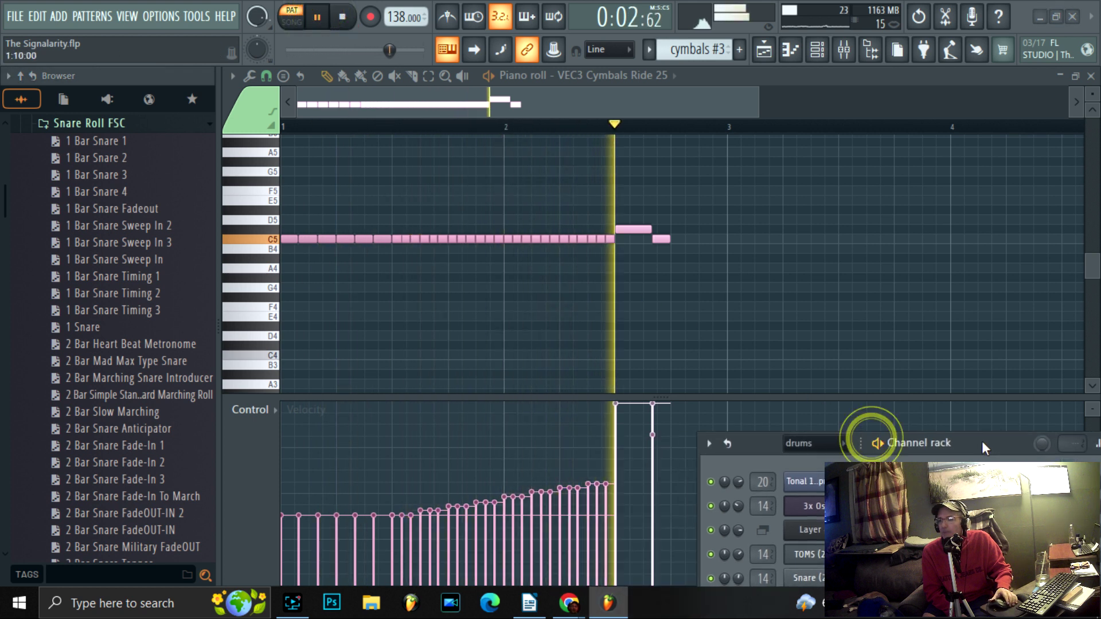
left_click(350, 17)
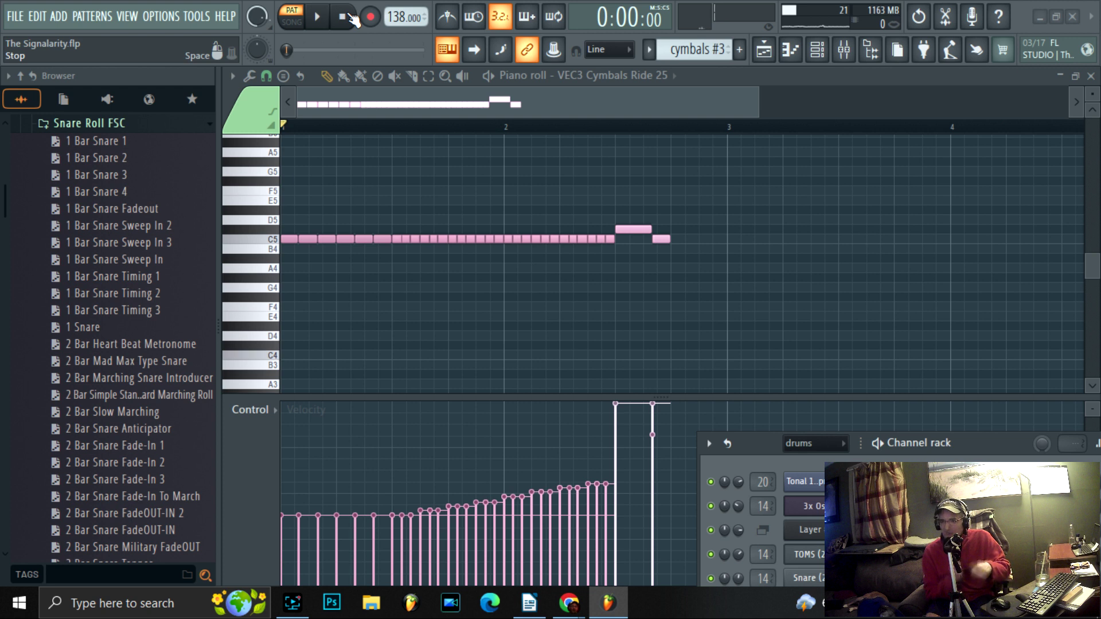
Switch to the cymbals #4 pattern and play its roll
scroll(693, 45, "down", 1)
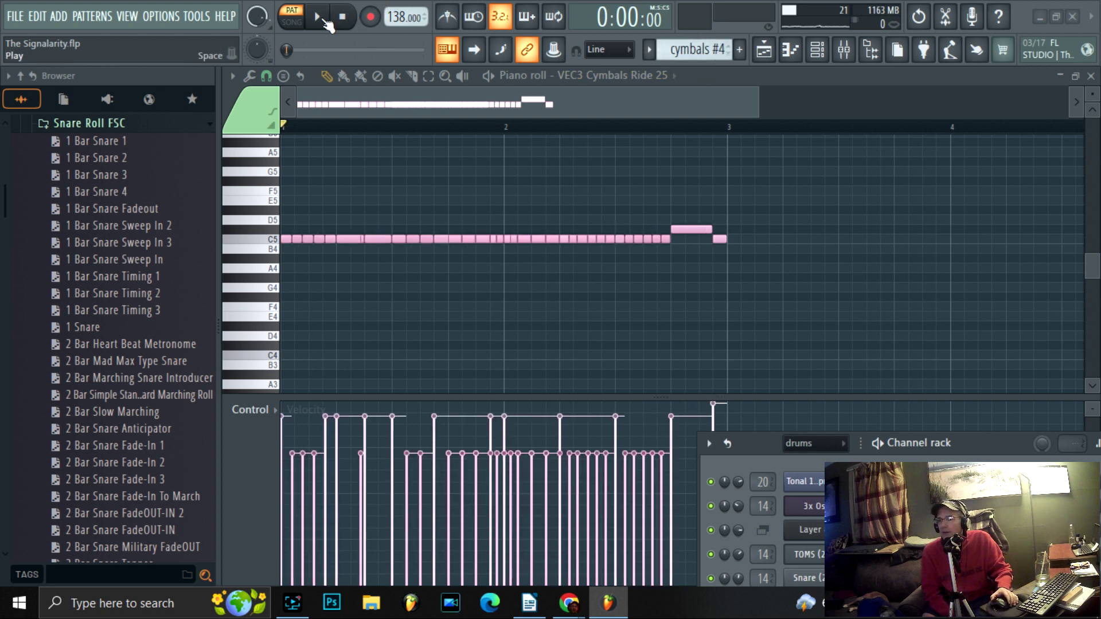
left_click(322, 19)
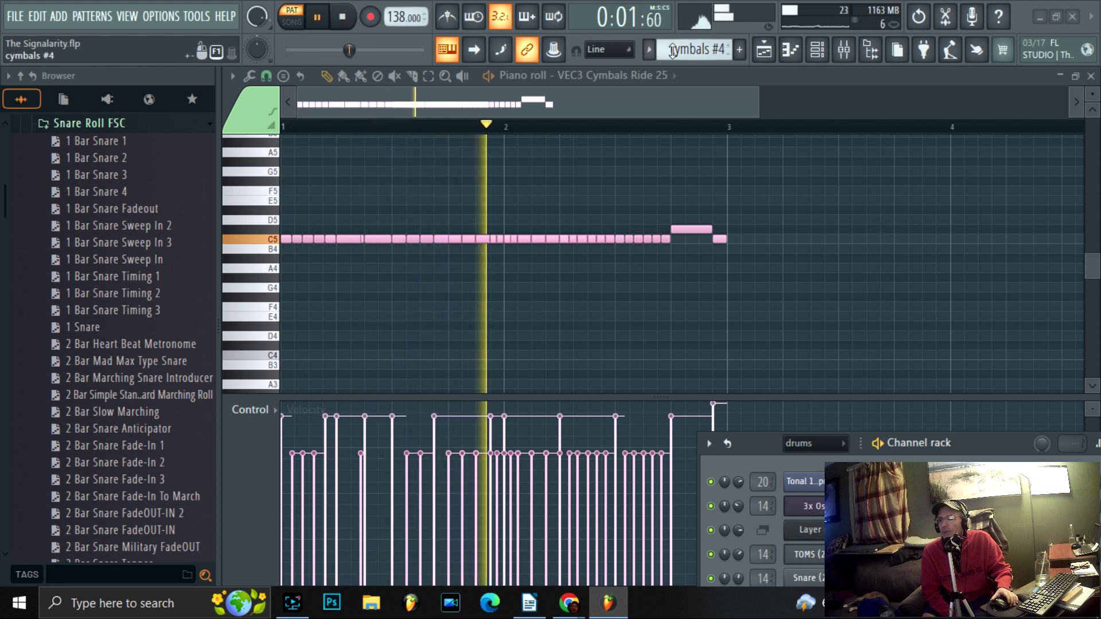
left_click(343, 18)
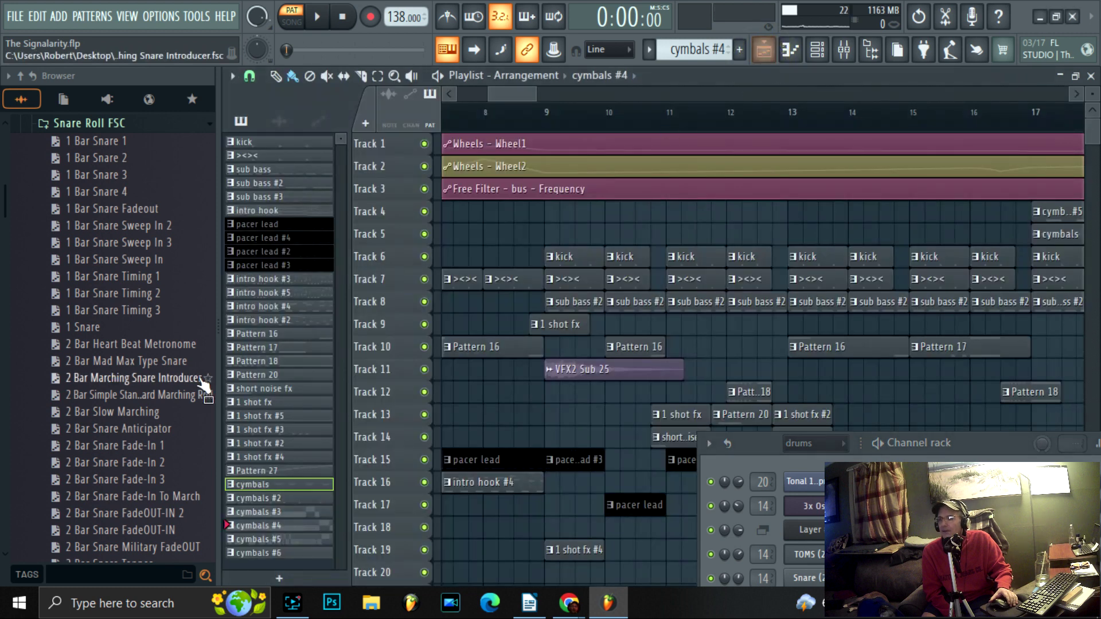
Select cymbals #5 in the playlist and show its VEE Ride 01 notes in the piano roll
left_click(286, 540)
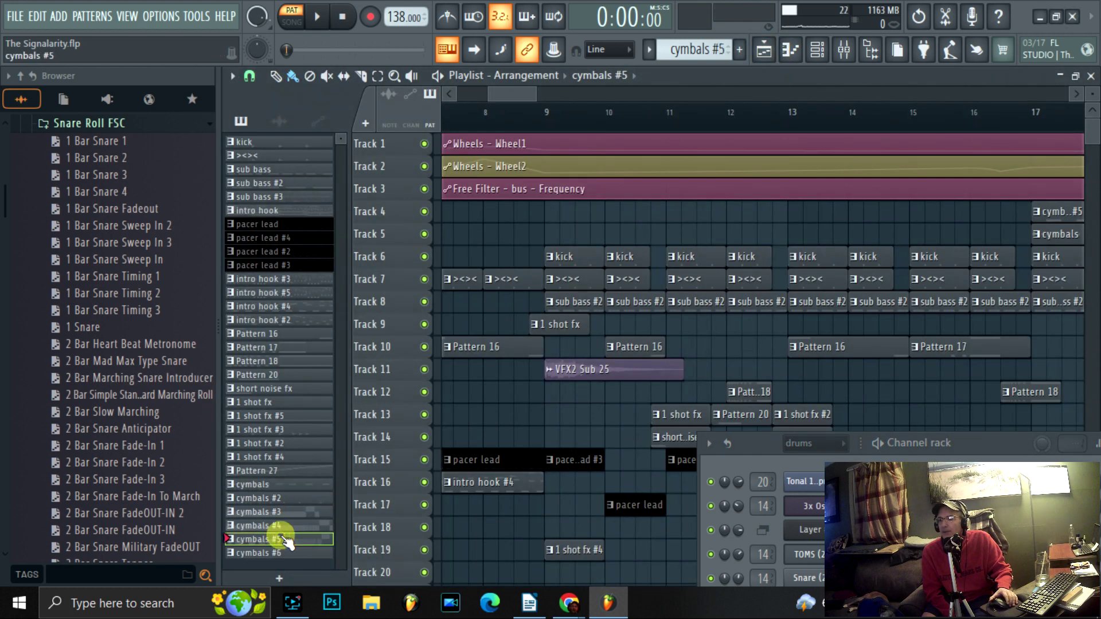
left_click(789, 54)
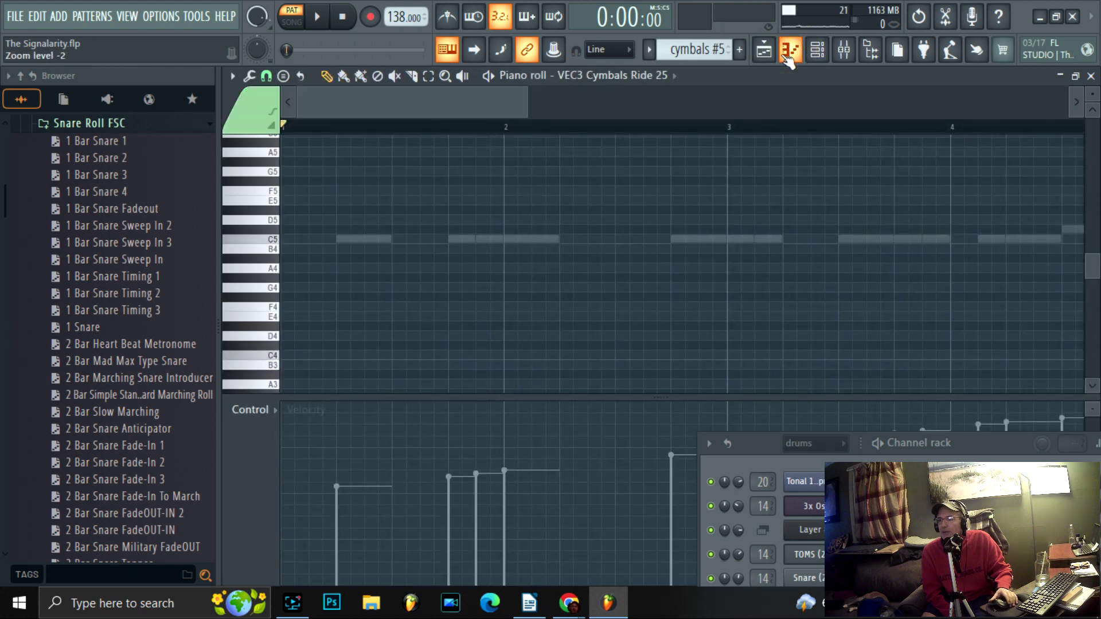
left_click(676, 76)
left_click(675, 400)
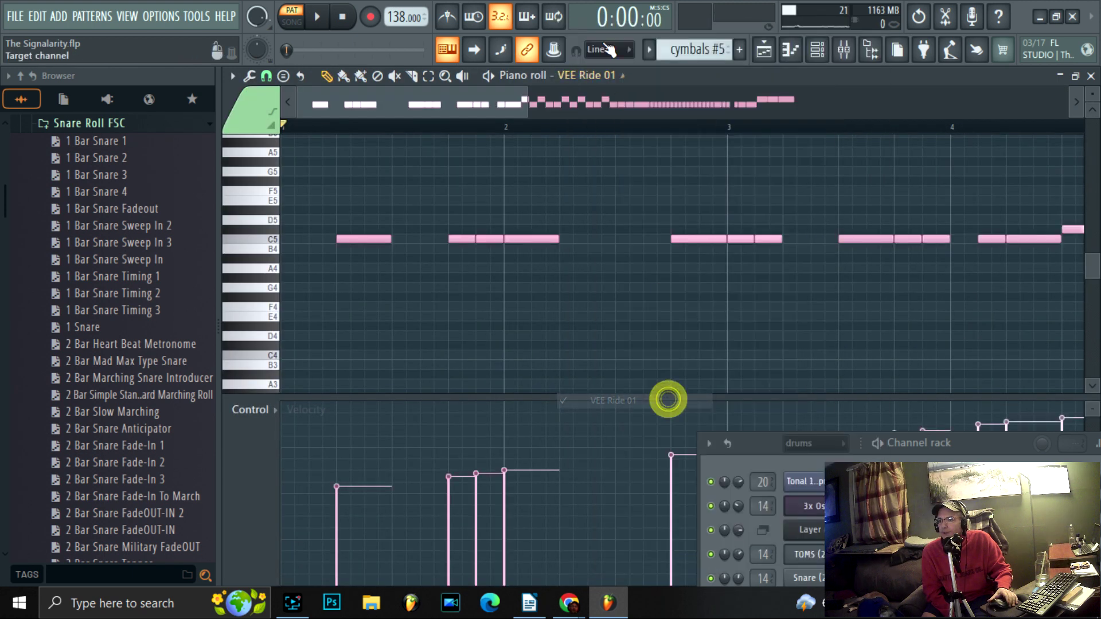
Play the cymbals #5 ride roll with all its notes in view and move the Channel rack off its velocities
left_click_drag(528, 102, 852, 110)
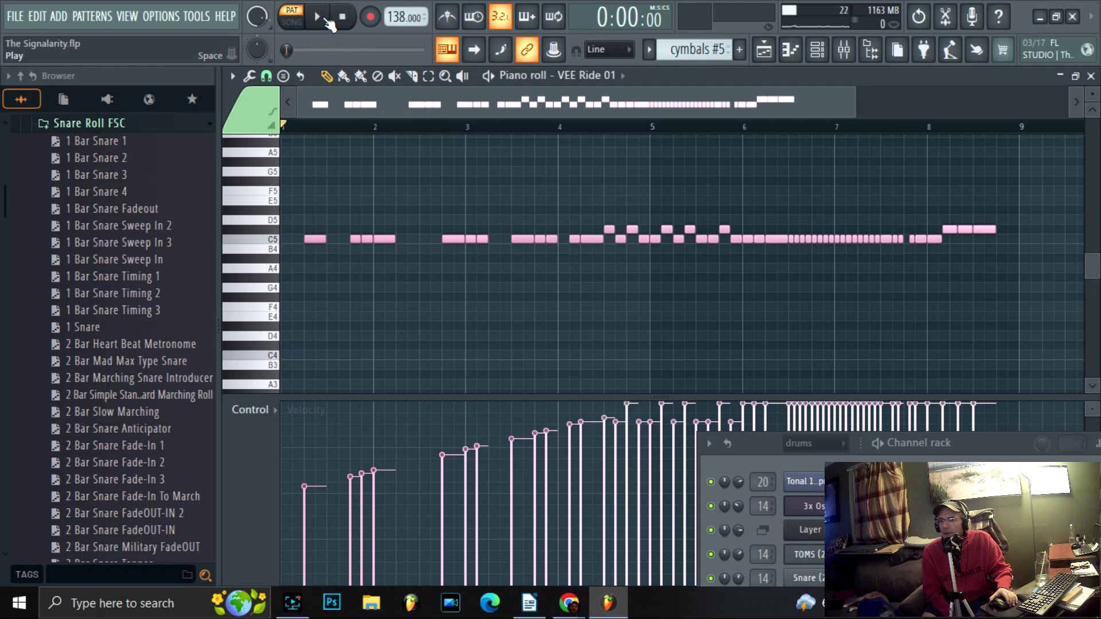
left_click(326, 20)
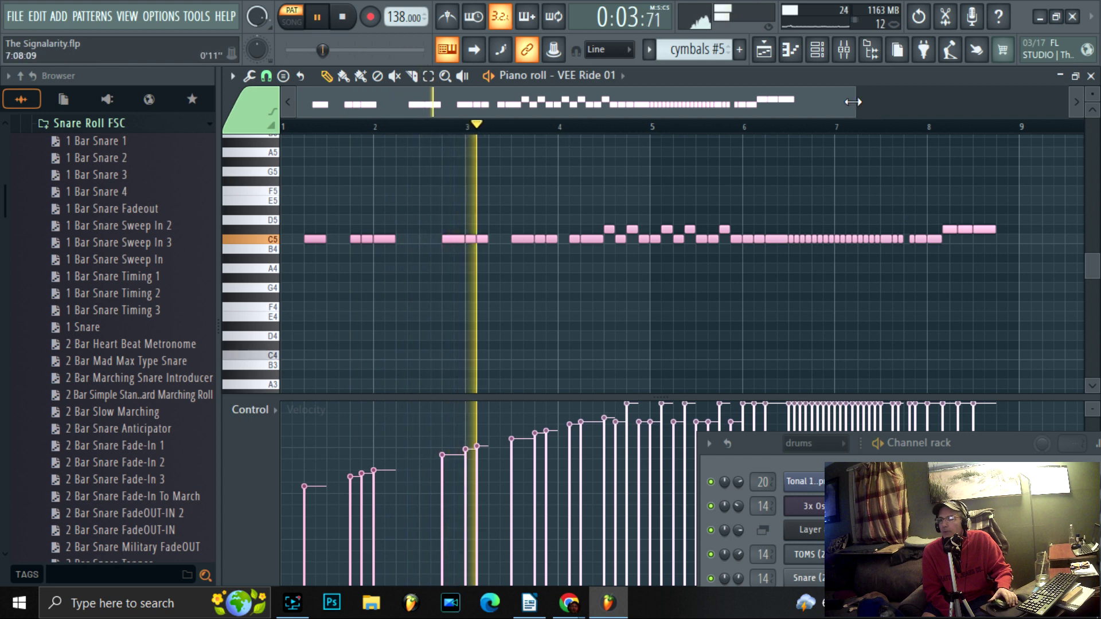
left_click_drag(853, 102, 949, 102)
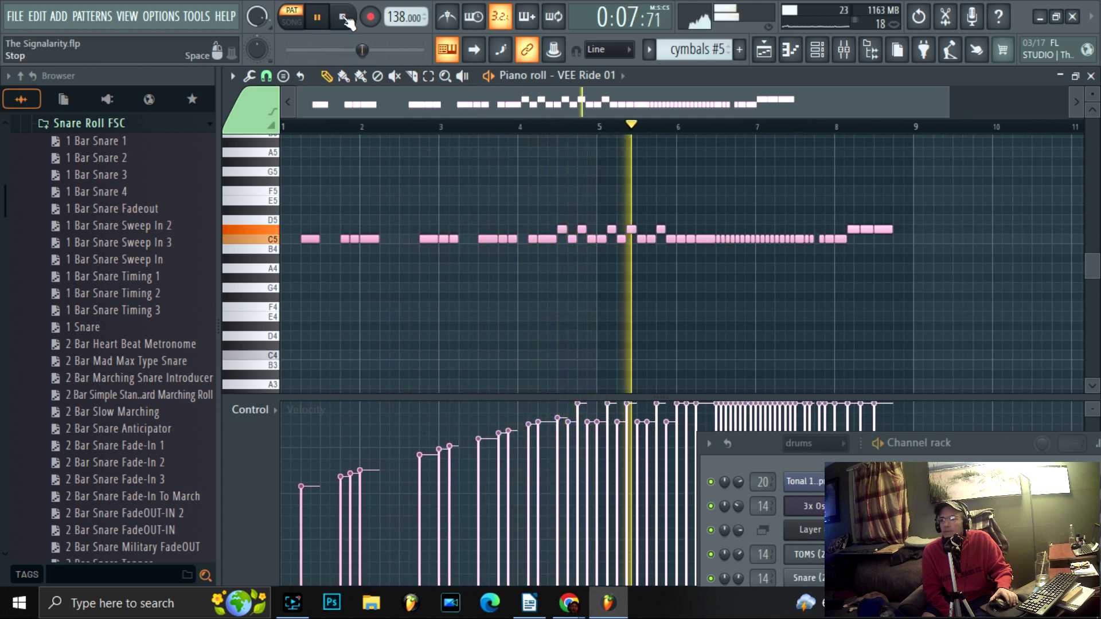
left_click_drag(975, 442, 1028, 492)
key("space")
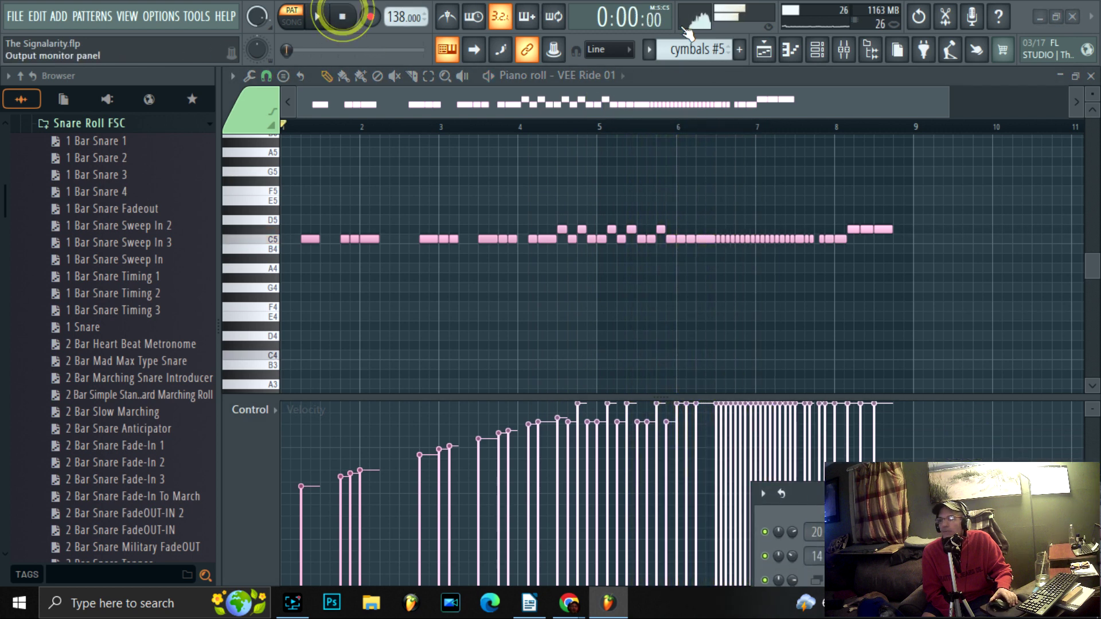
Select Pattern 16 in the playlist, bring the Channel rack into view and open the pattern in the piano roll
left_click(763, 50)
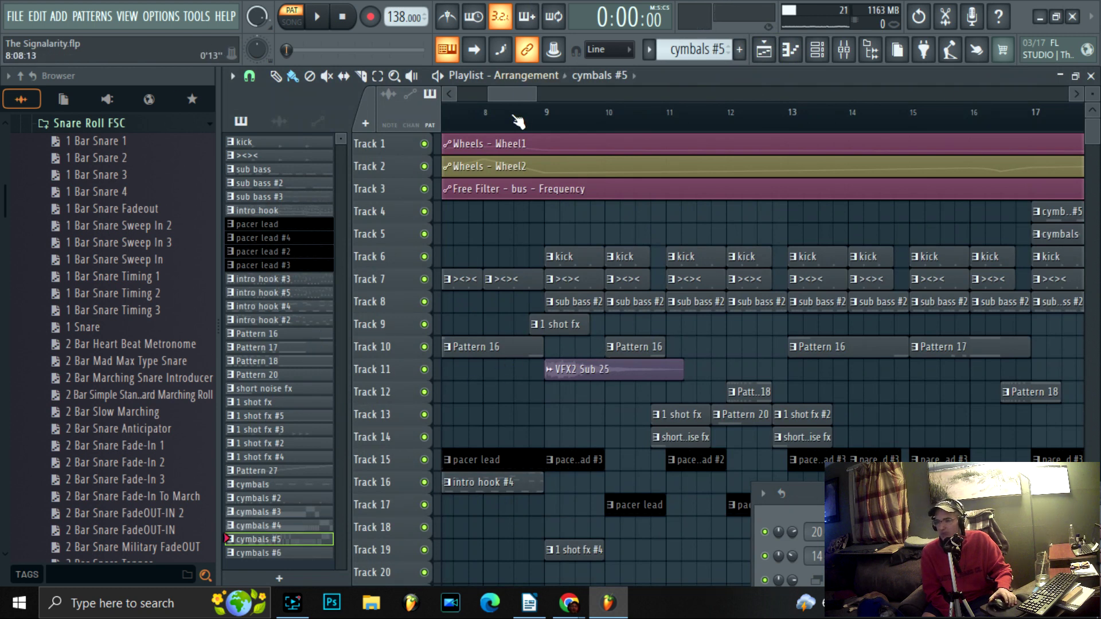
scroll(559, 110, "up", 3)
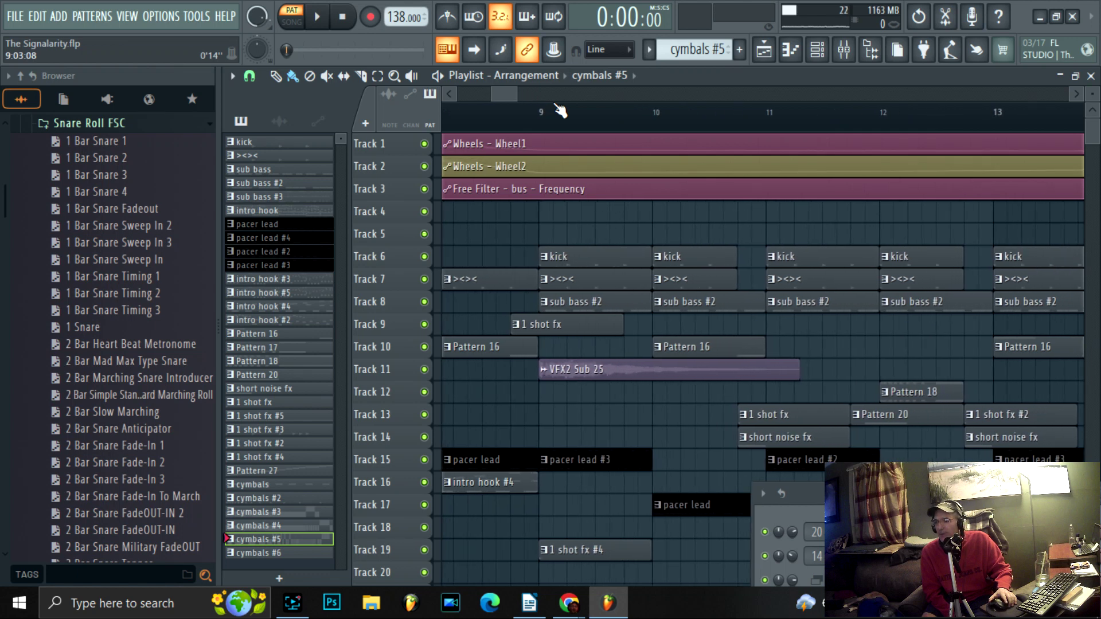
scroll(577, 380, "down", 3)
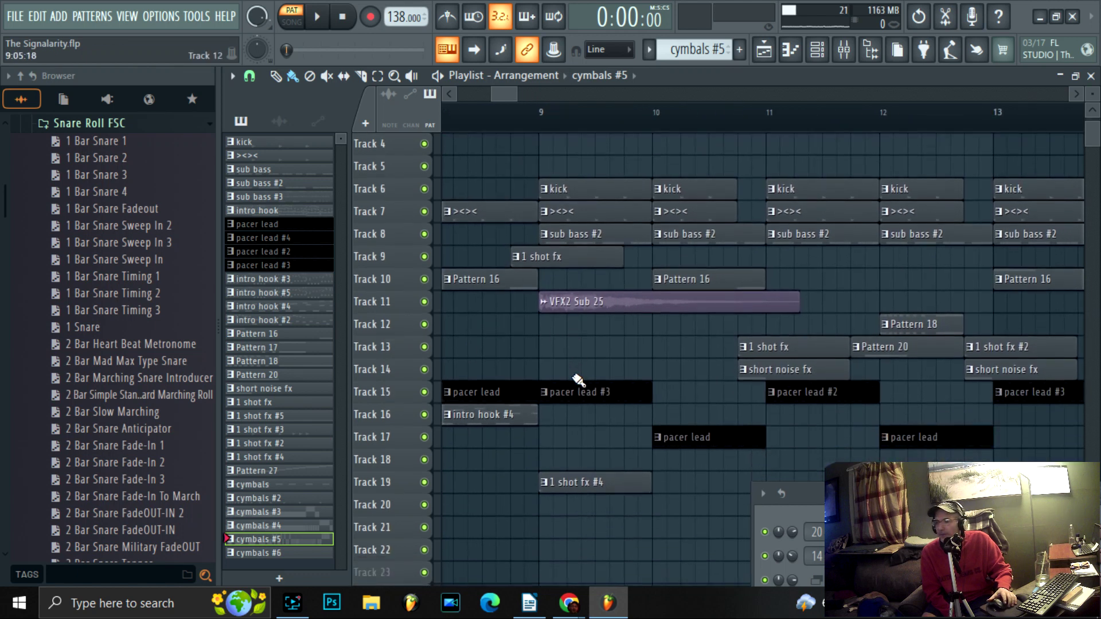
scroll(577, 381, "up", 3)
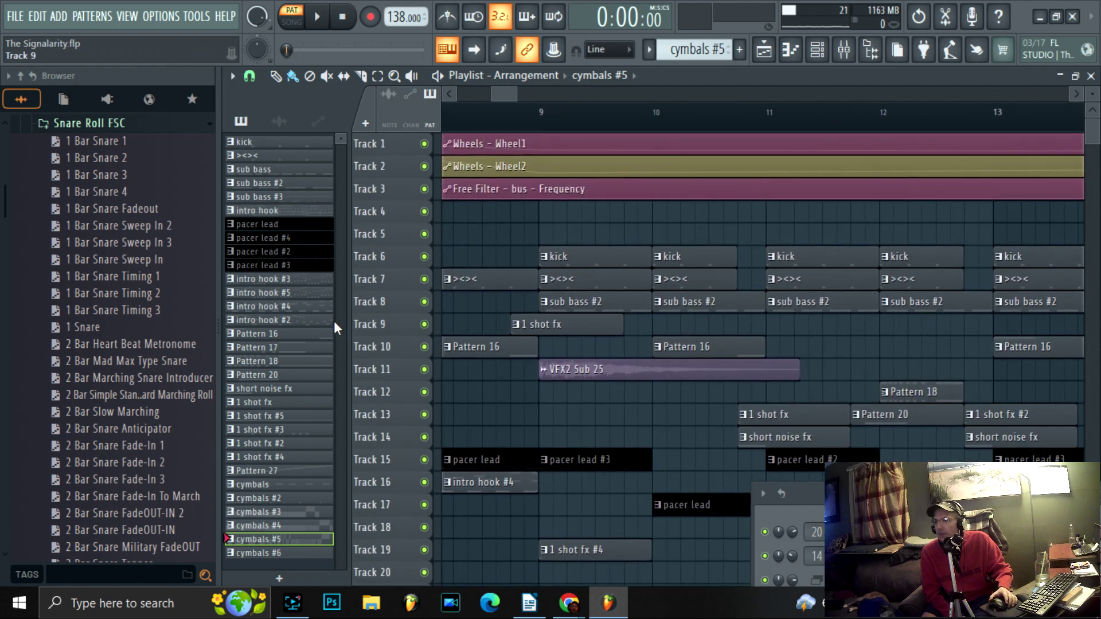
left_click(259, 334)
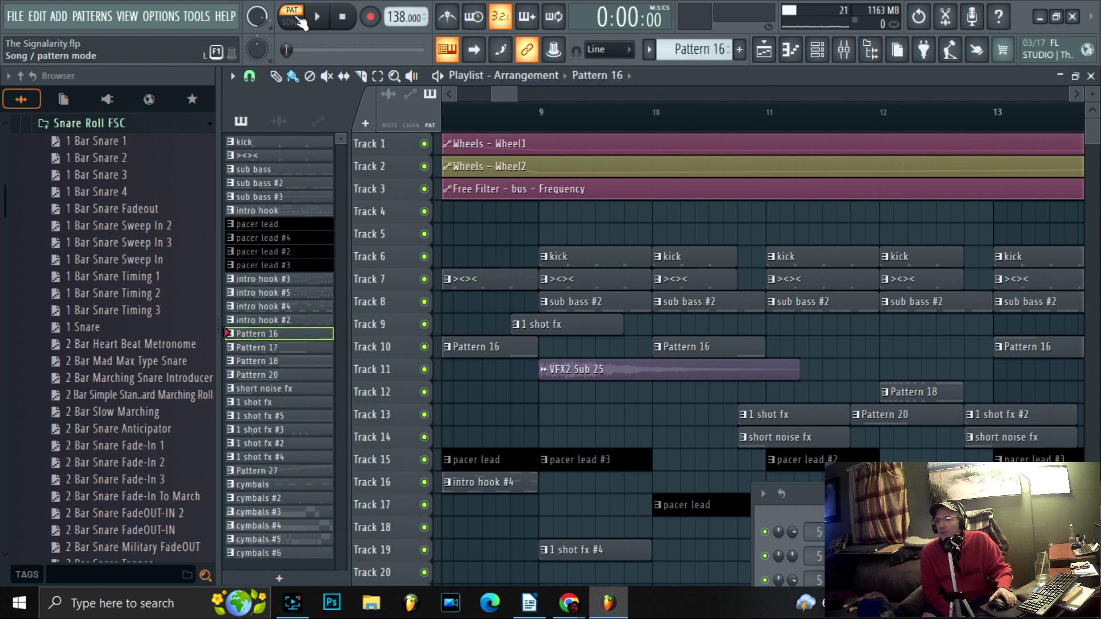
left_click_drag(1034, 497, 855, 259)
left_click(798, 59)
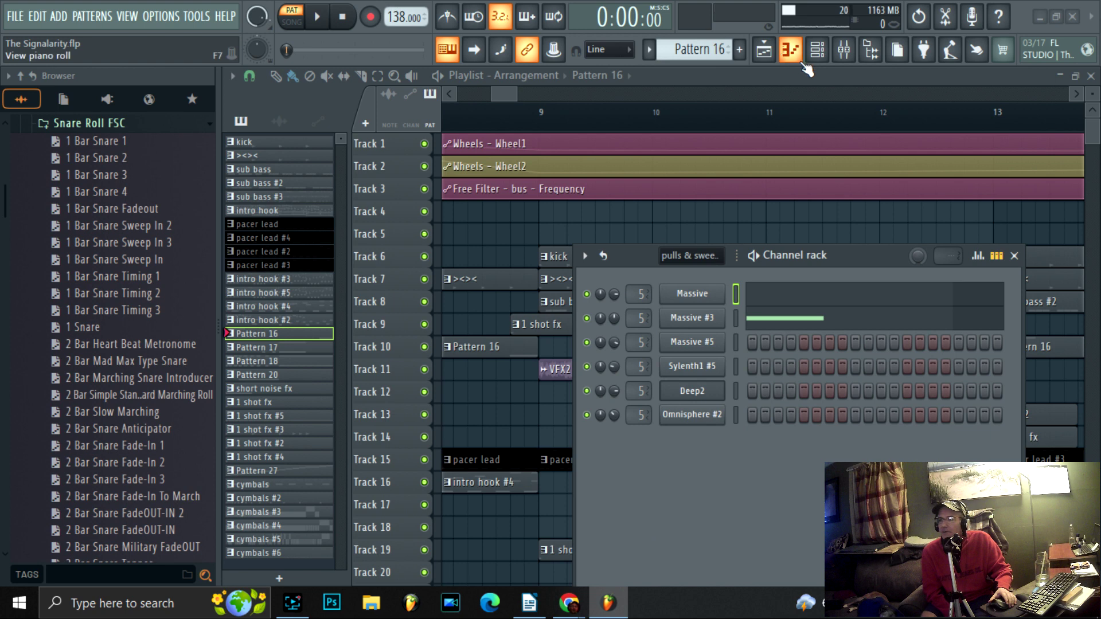
left_click(794, 63)
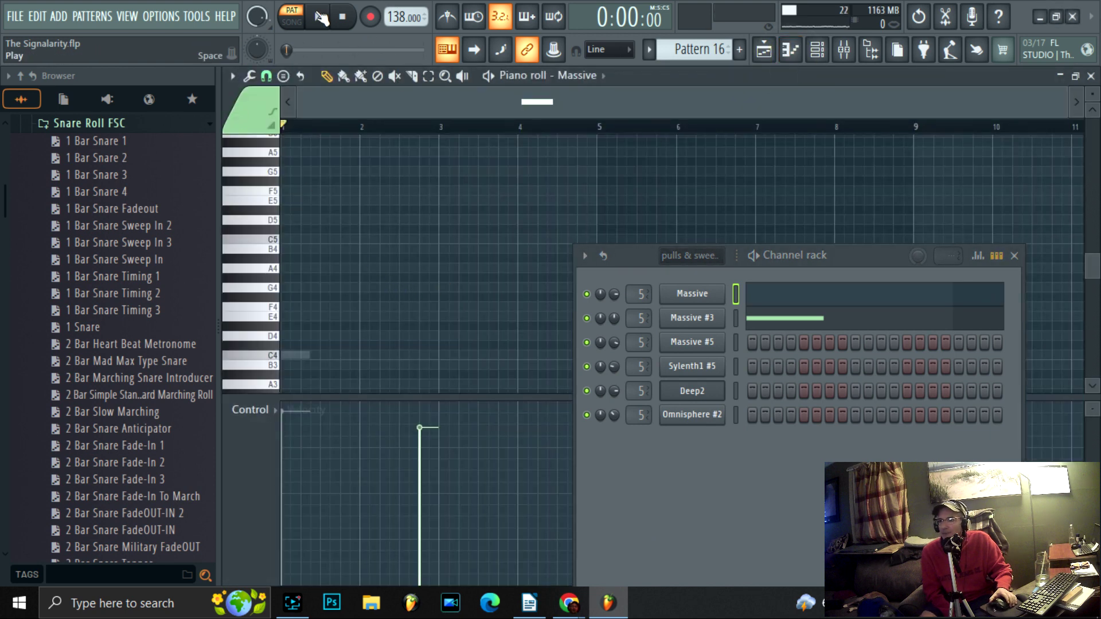
Play Pattern 16 twice and switch the Channel rack to show all channel groups
left_click(321, 17)
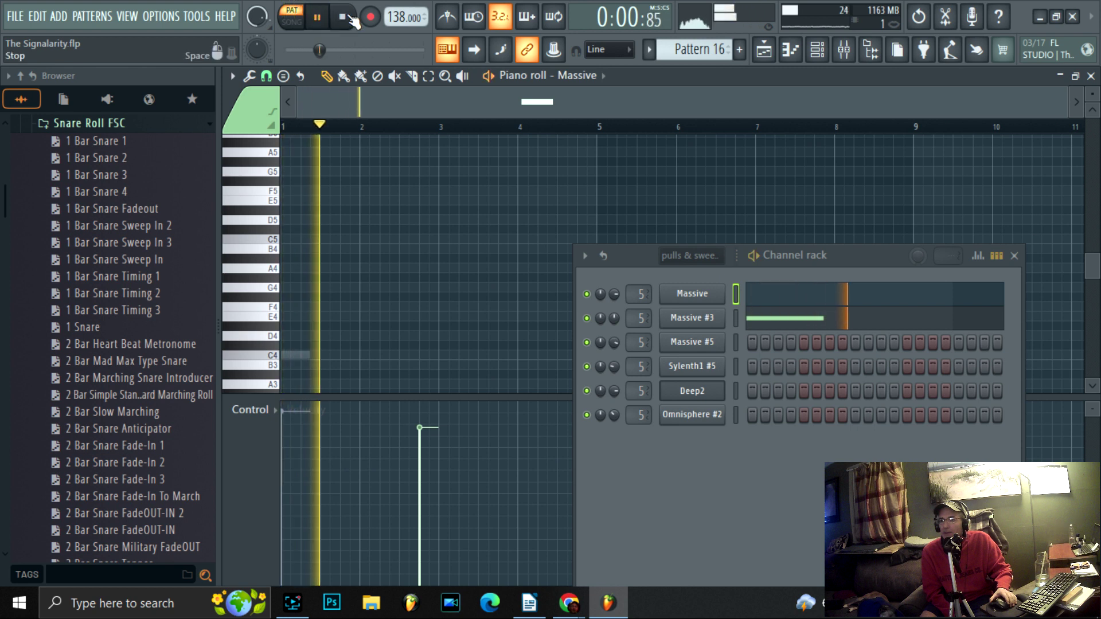
left_click(342, 17)
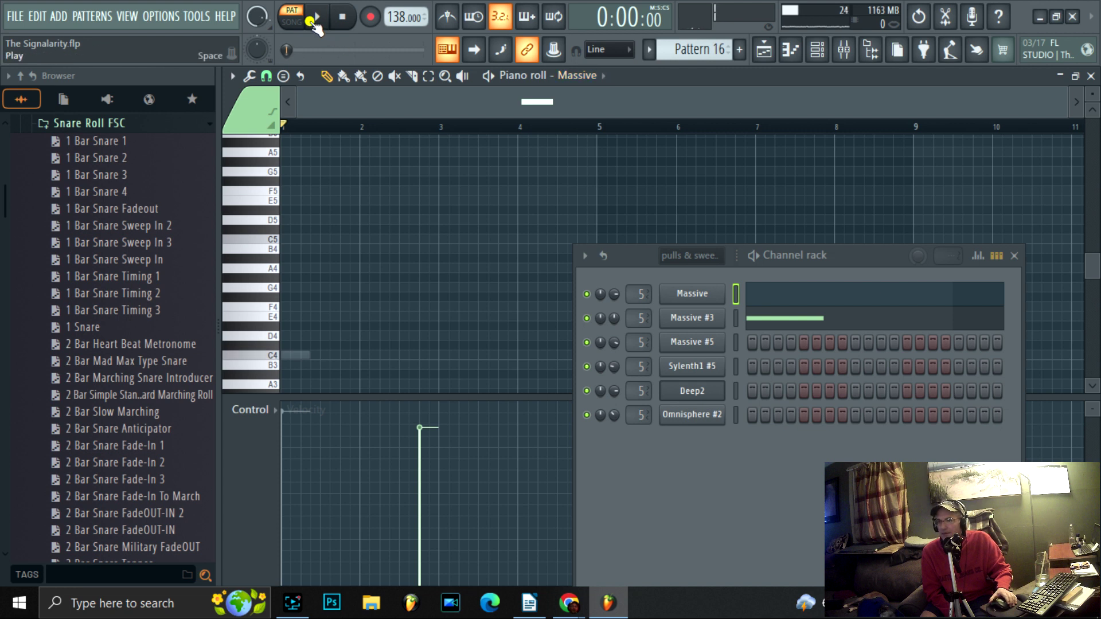
left_click(313, 22)
left_click(343, 17)
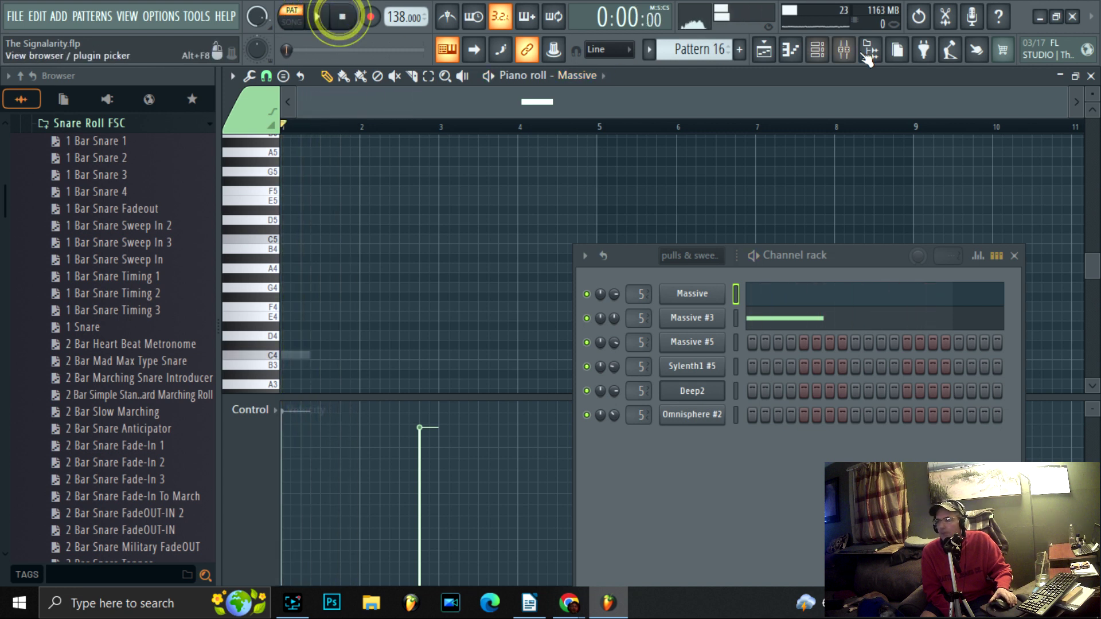
scroll(523, 254, "up", 2)
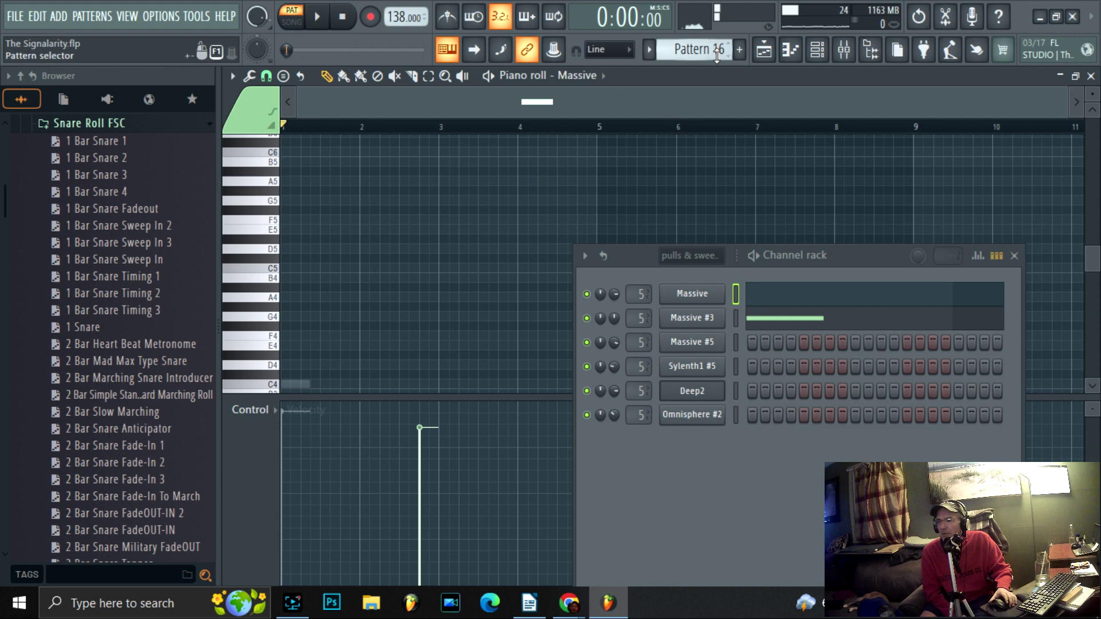
scroll(717, 55, "up", 1)
scroll(703, 52, "down", 1)
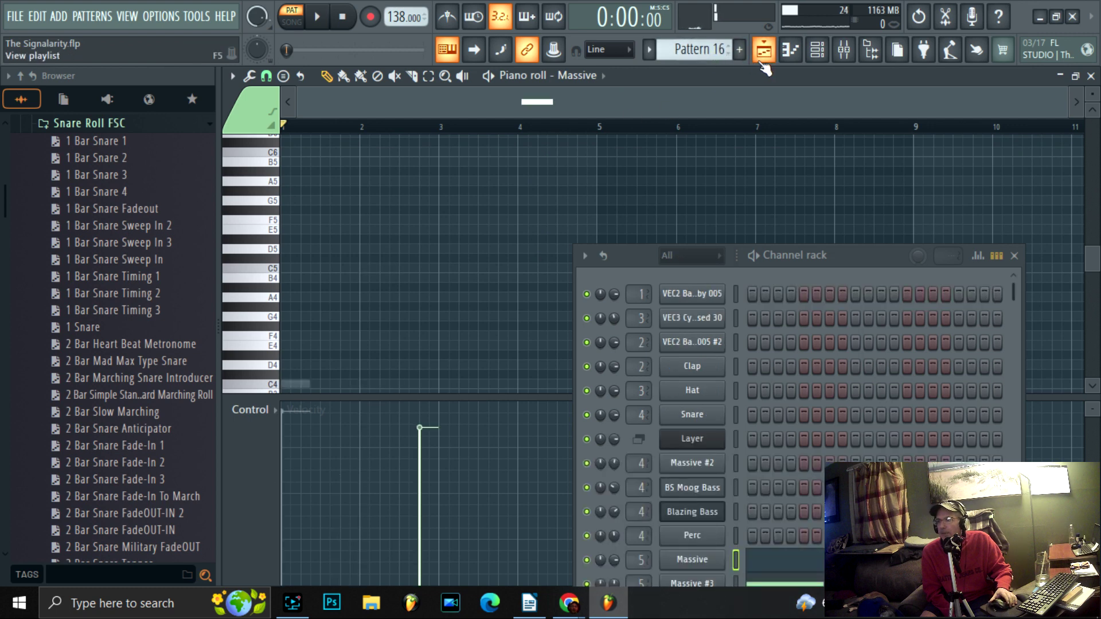
Select Pattern 17 in the playlist and play it while showing its Massive #4 and Omnisphere #2 notes in the Channel rack
left_click(763, 49)
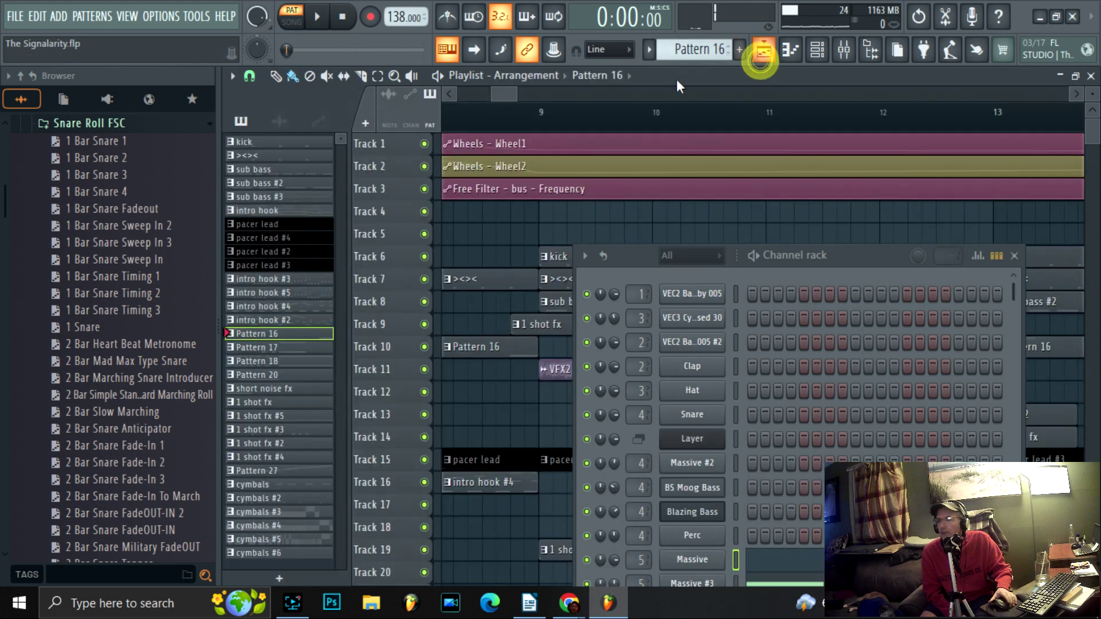
left_click(284, 348)
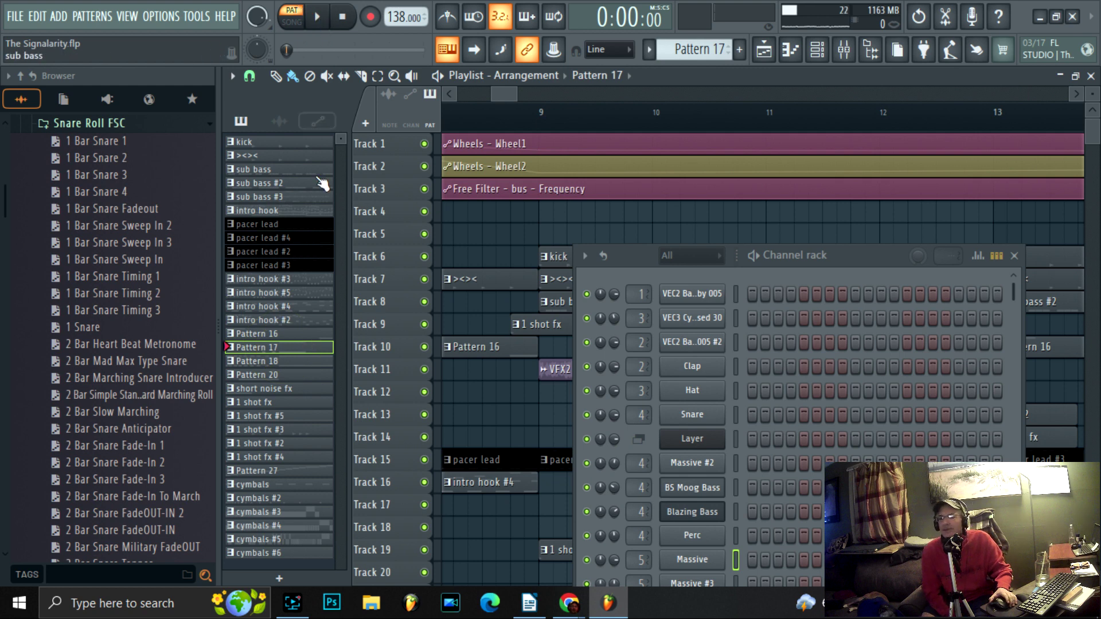
left_click(320, 19)
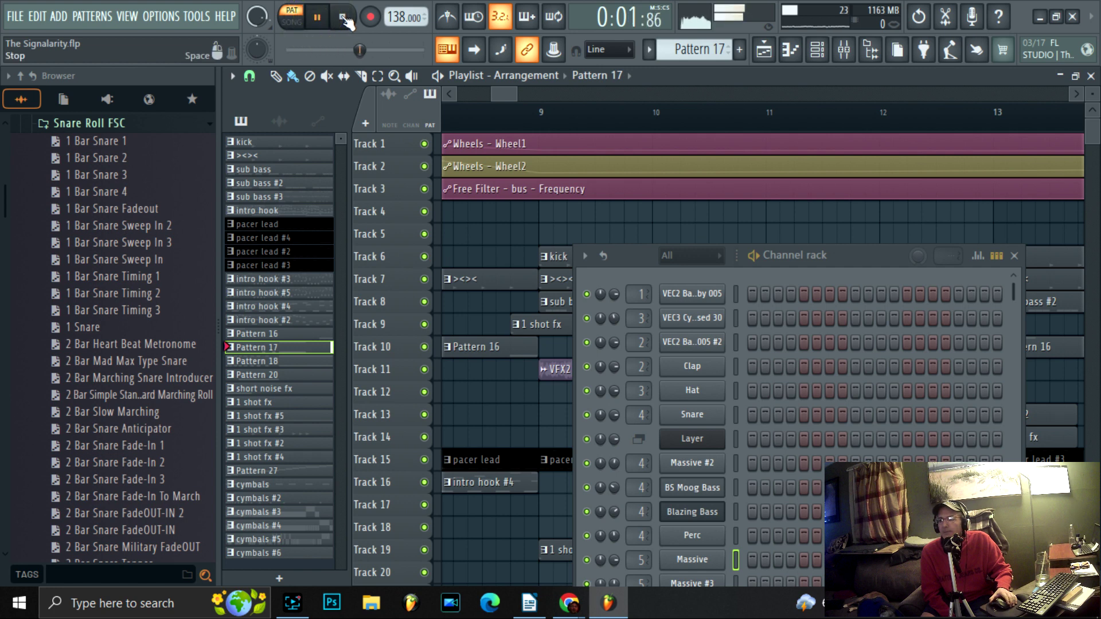
left_click_drag(794, 261, 748, 123)
scroll(678, 462, "down", 4)
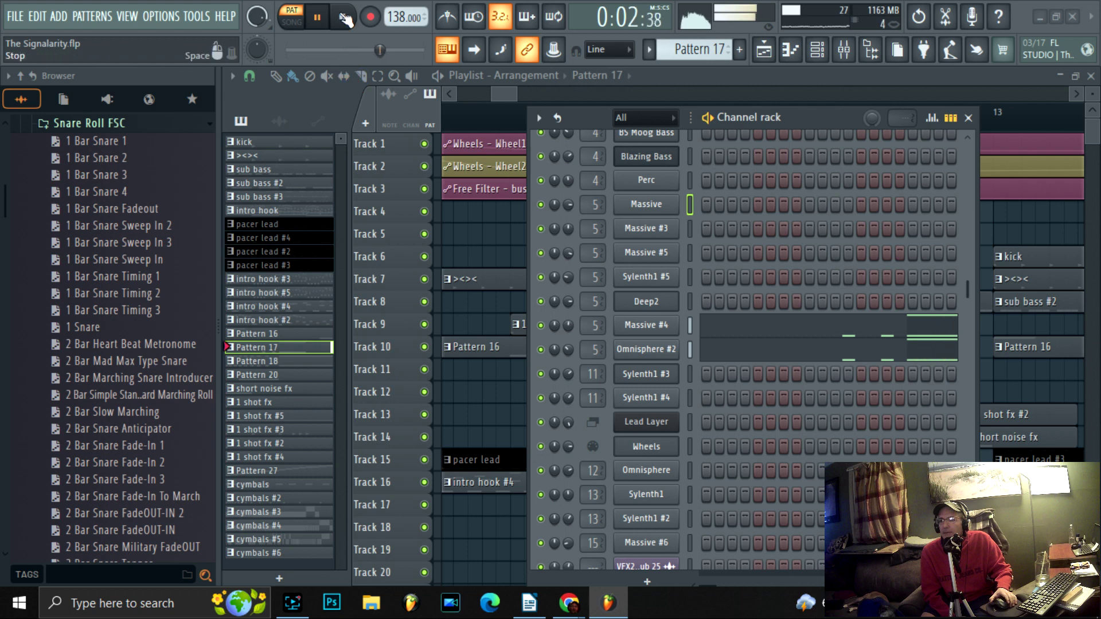
left_click(346, 19)
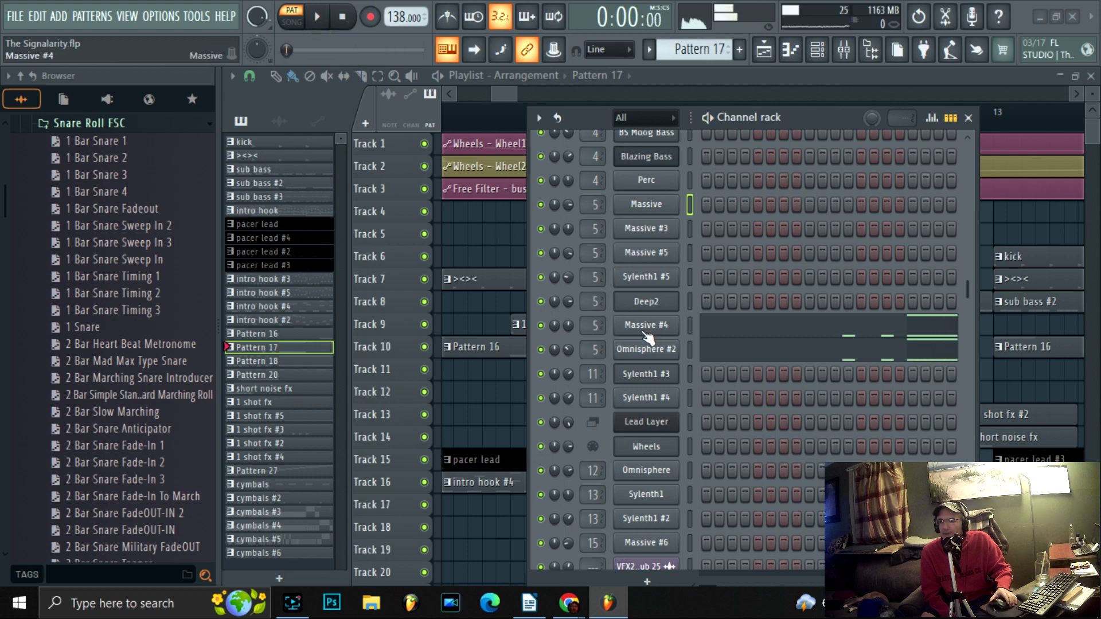
Show Pattern 17 enlarged in the piano roll with the Channel rack moved aside, and play it again
left_click(787, 57)
left_click_drag(817, 135, 1062, 305)
left_click_drag(1065, 93, 717, 137)
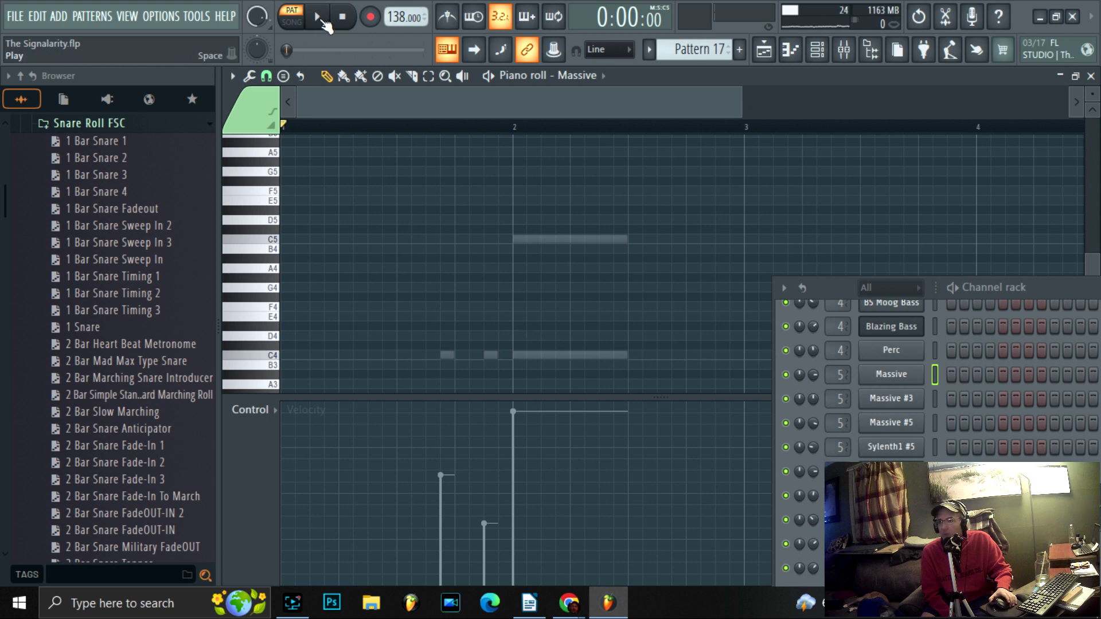
left_click(329, 17)
scroll(572, 182, "down", 1)
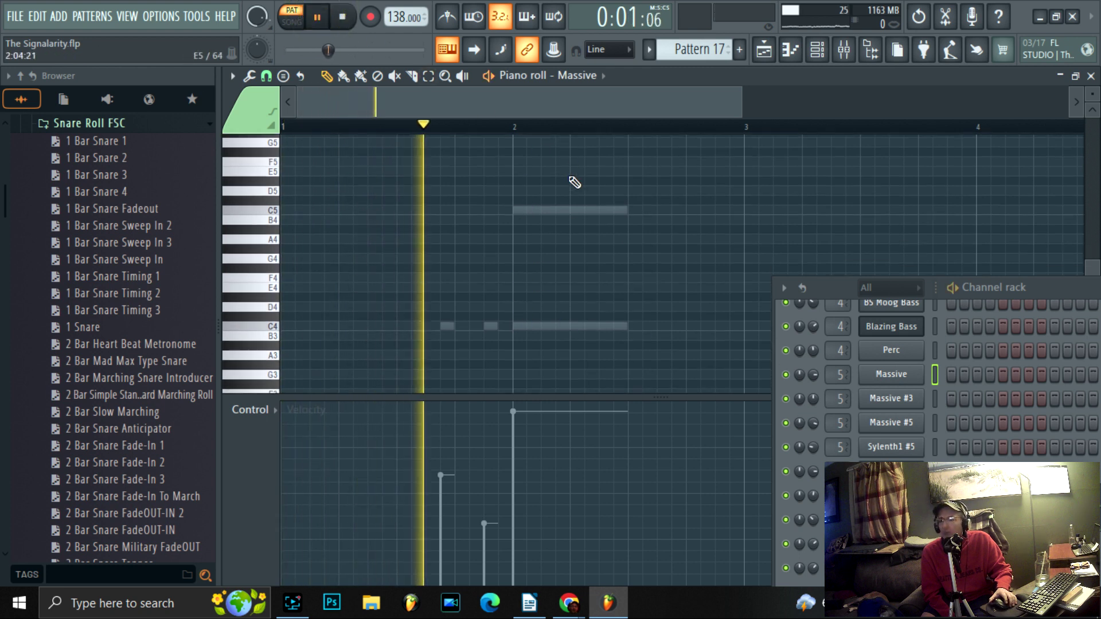
key("space")
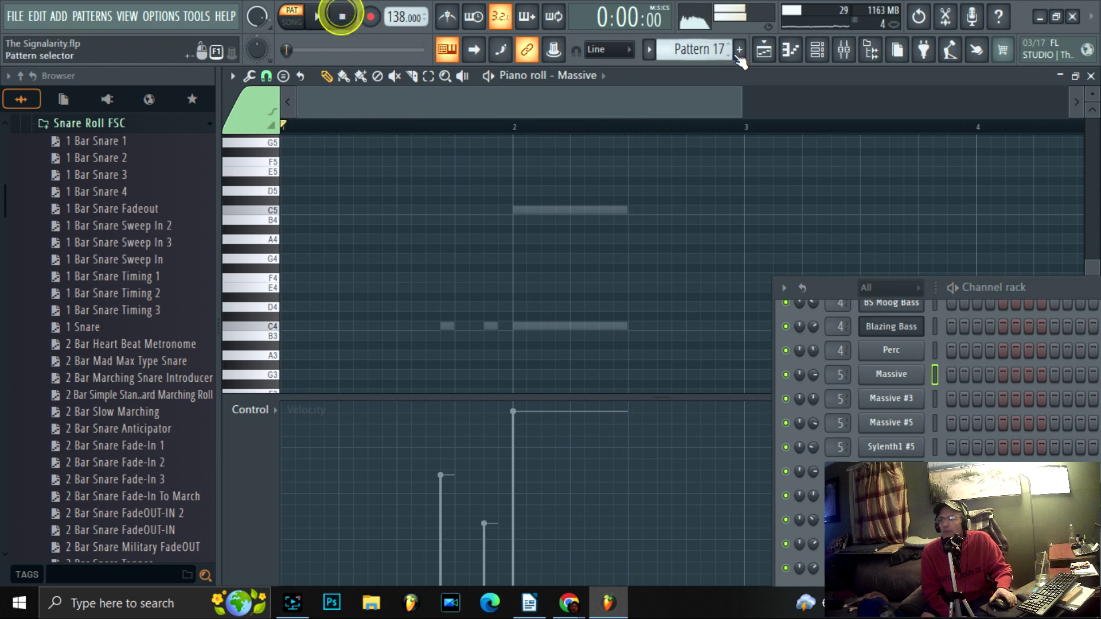
Select Pattern 18 in the playlist, play it with its channels in view and show its notes in the piano roll
left_click(764, 50)
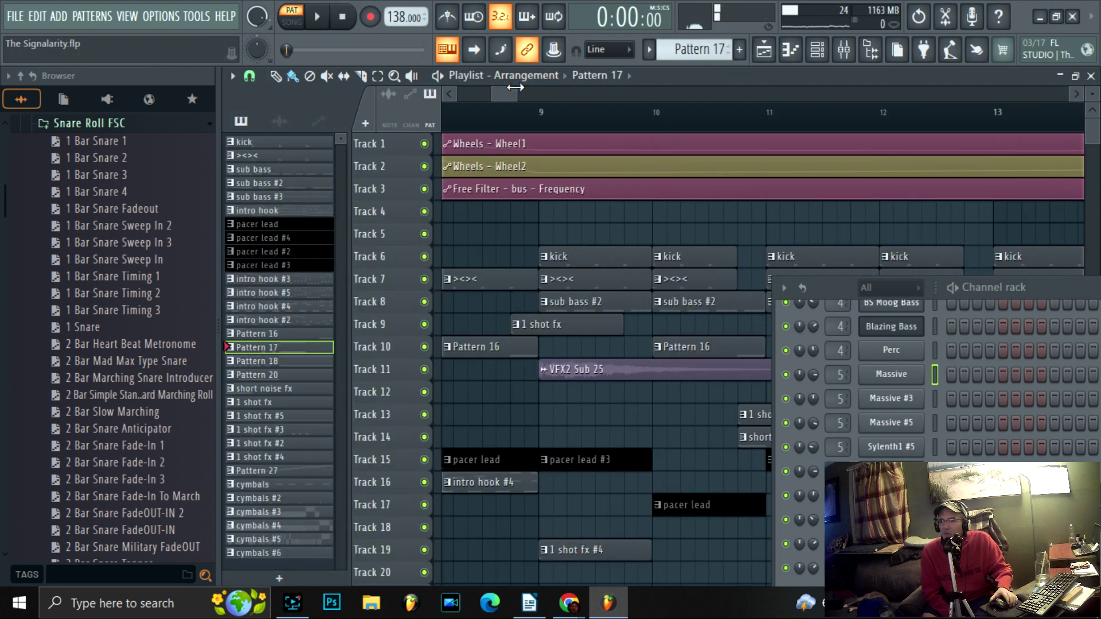
left_click_drag(515, 87, 556, 88)
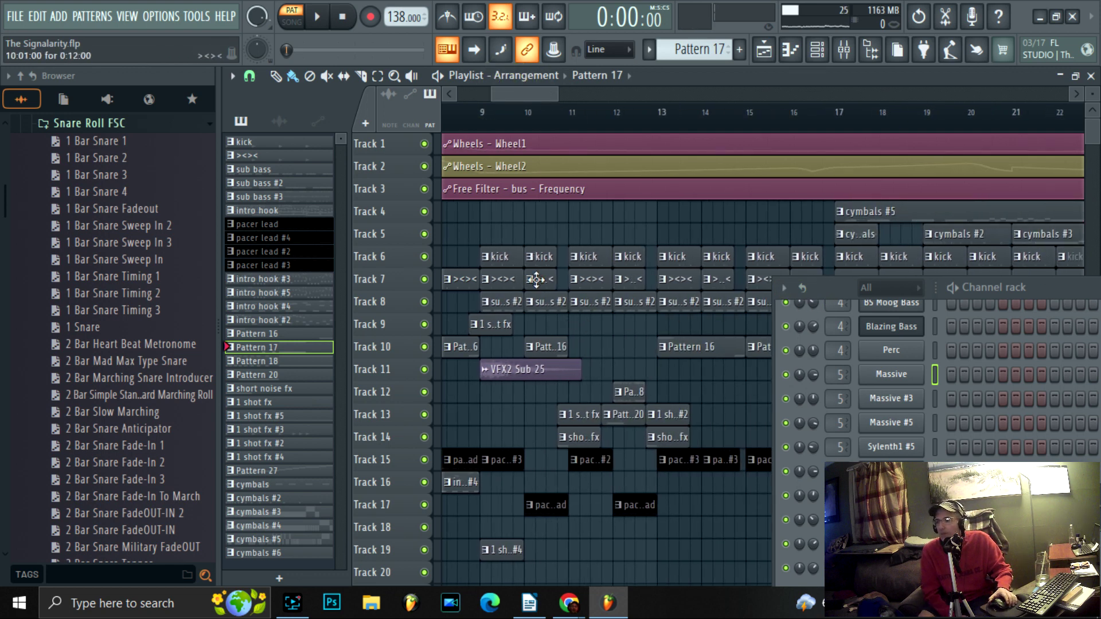
left_click(297, 361)
left_click(317, 17)
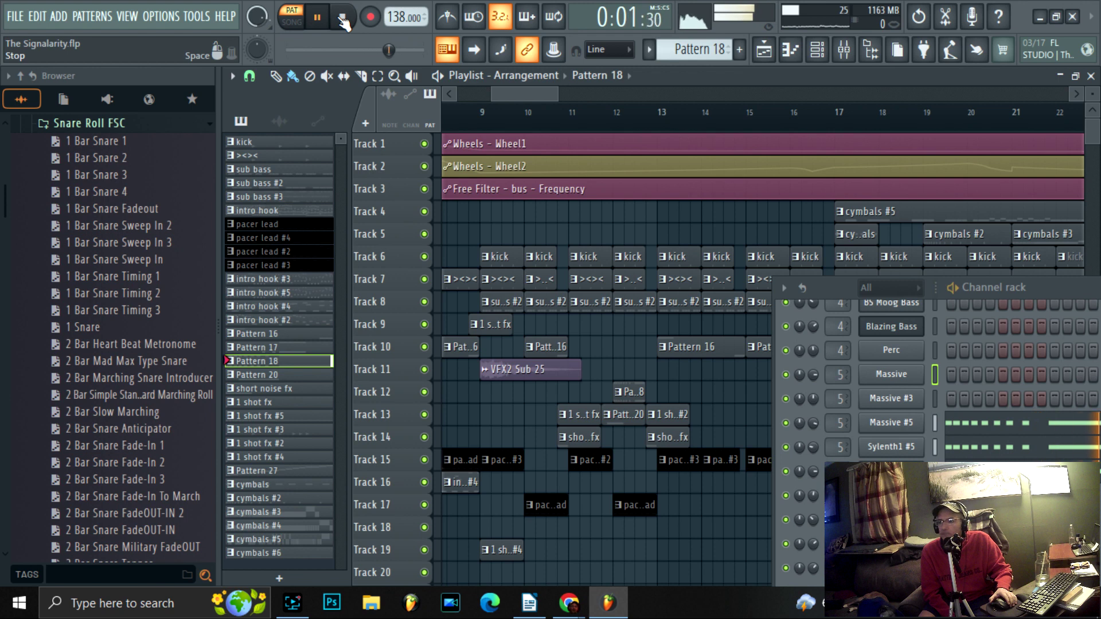
left_click(1061, 290)
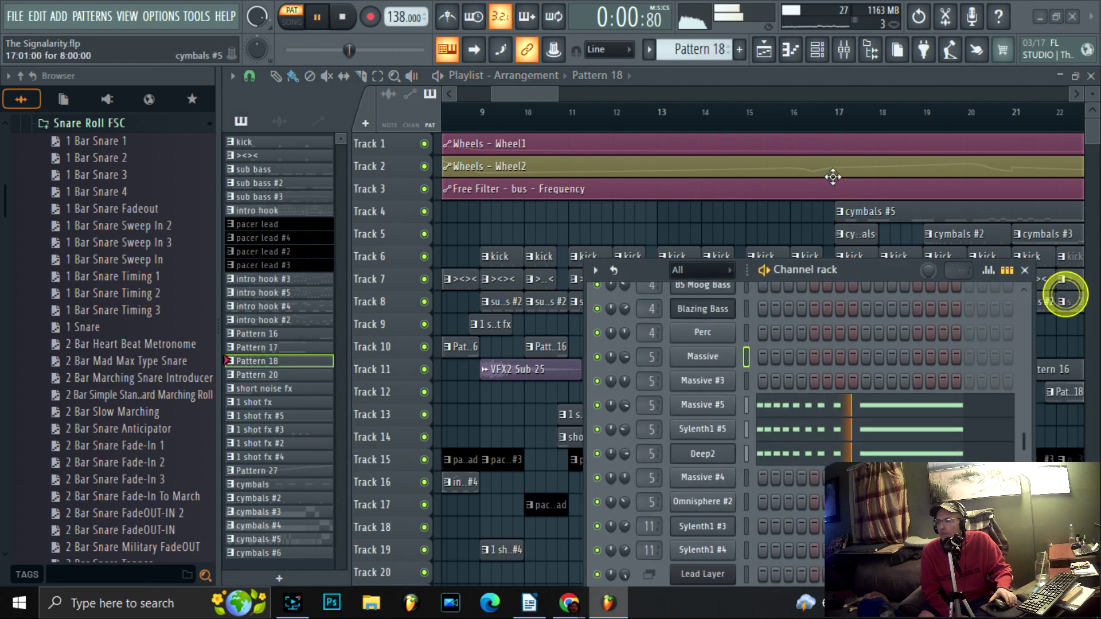
left_click(802, 57)
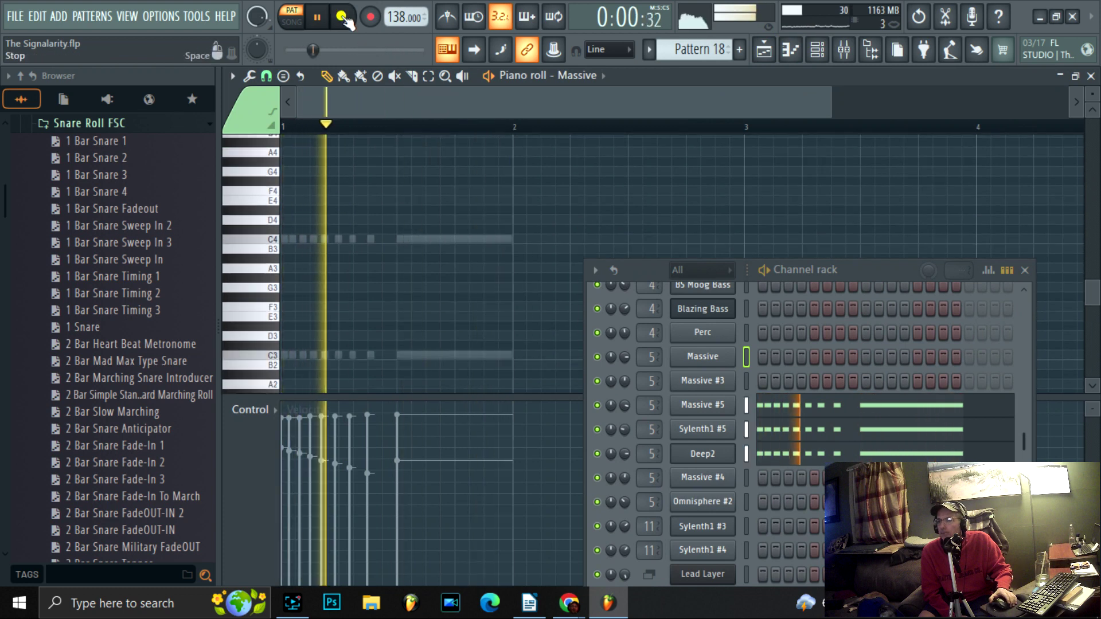
left_click(344, 20)
Make Massive #5 the piano roll's target channel and play its Pattern 18 notes enlarged
left_click(599, 75)
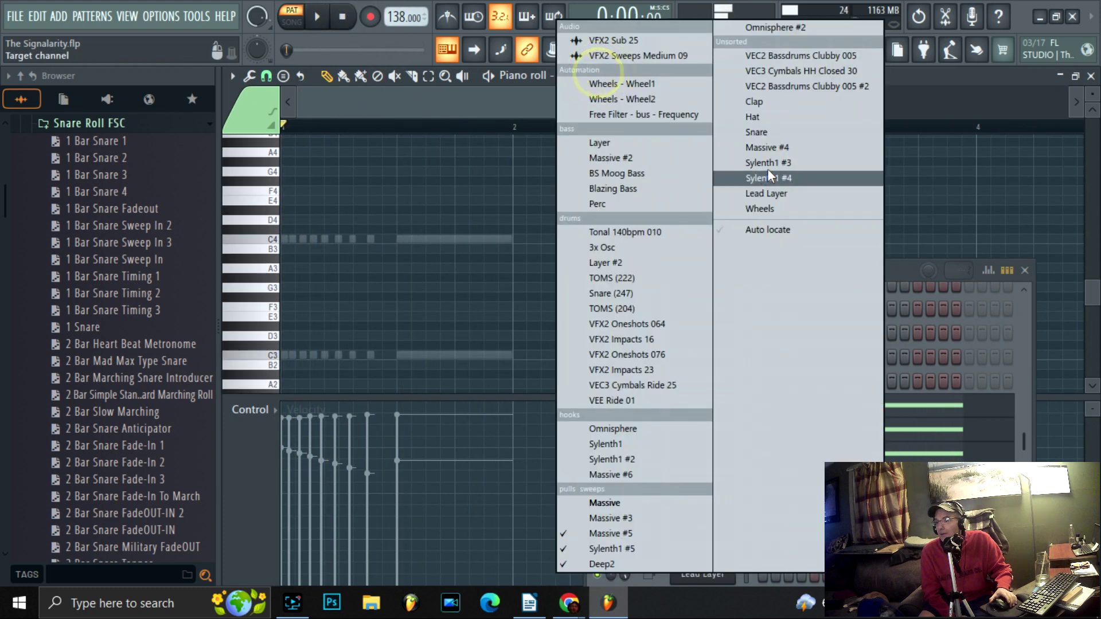
left_click(573, 533)
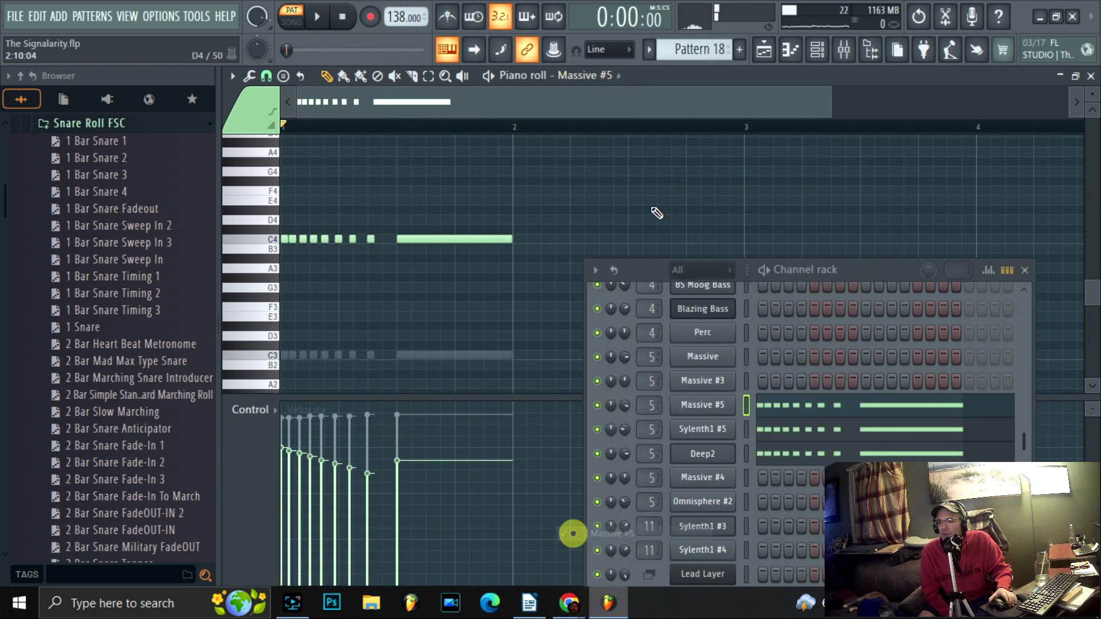
scroll(803, 132, "up", 3)
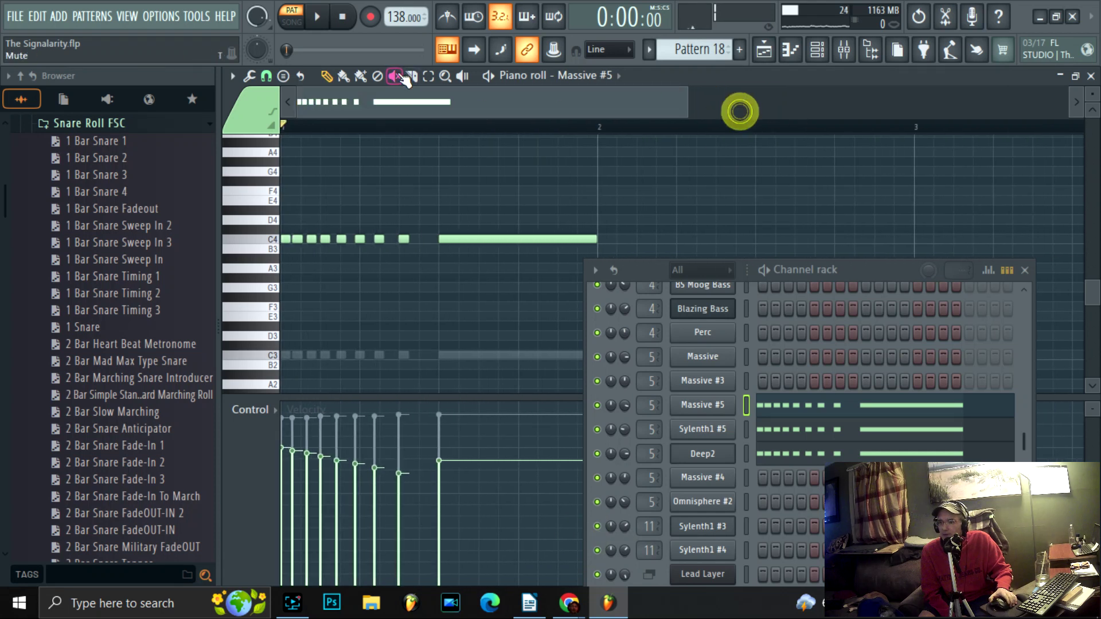
left_click(321, 18)
left_click(343, 17)
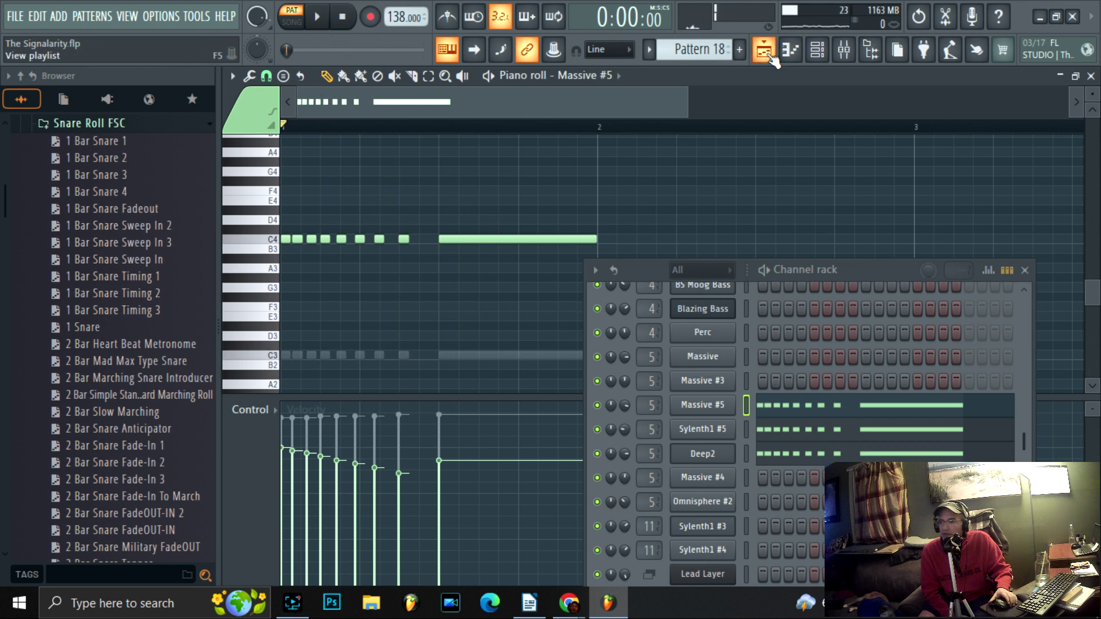
Return to the playlist and move the Channel rack aside to uncover the arrangement's clips
left_click_drag(844, 275, 918, 284)
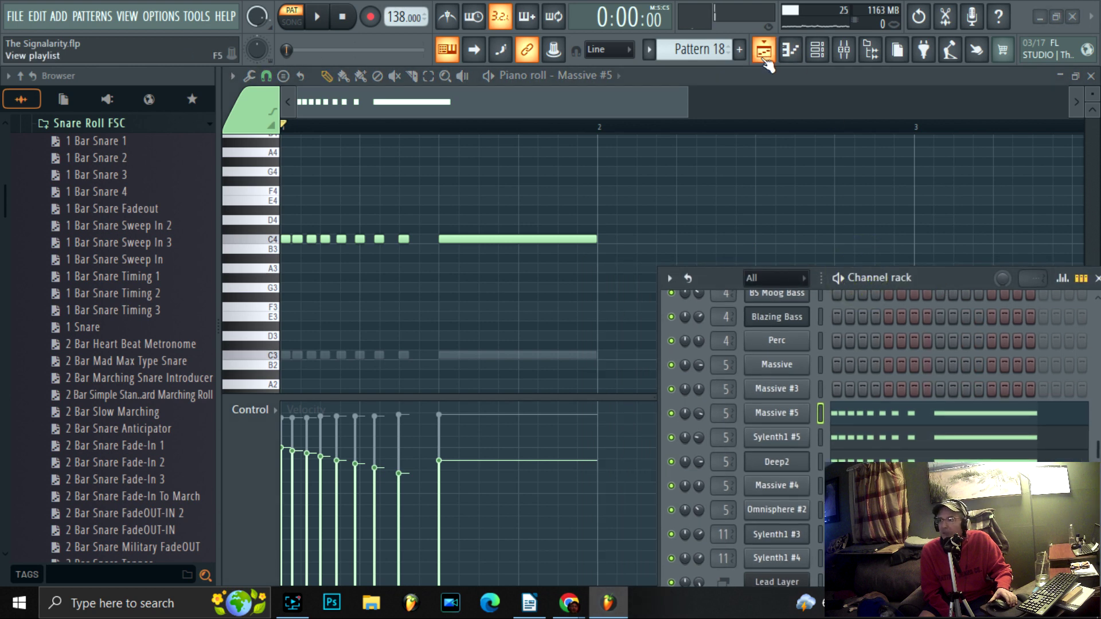
left_click(764, 56)
left_click_drag(951, 280, 1022, 324)
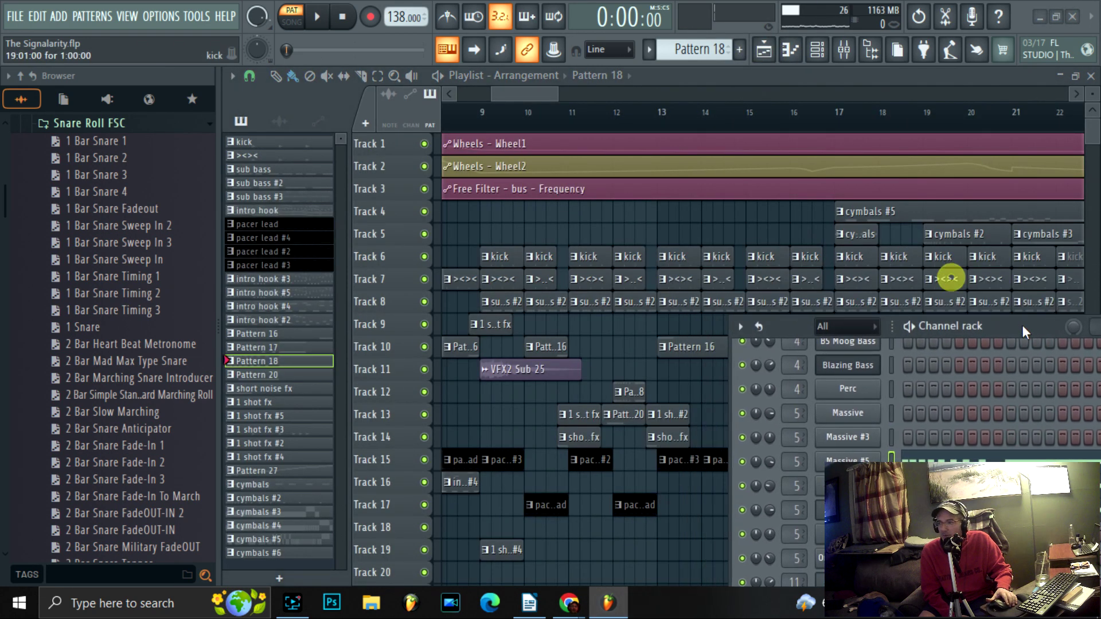
Select the short noise fx pattern, play it and bring its 3x Osc channel into view in the Channel rack
scroll(571, 176, "down", 2)
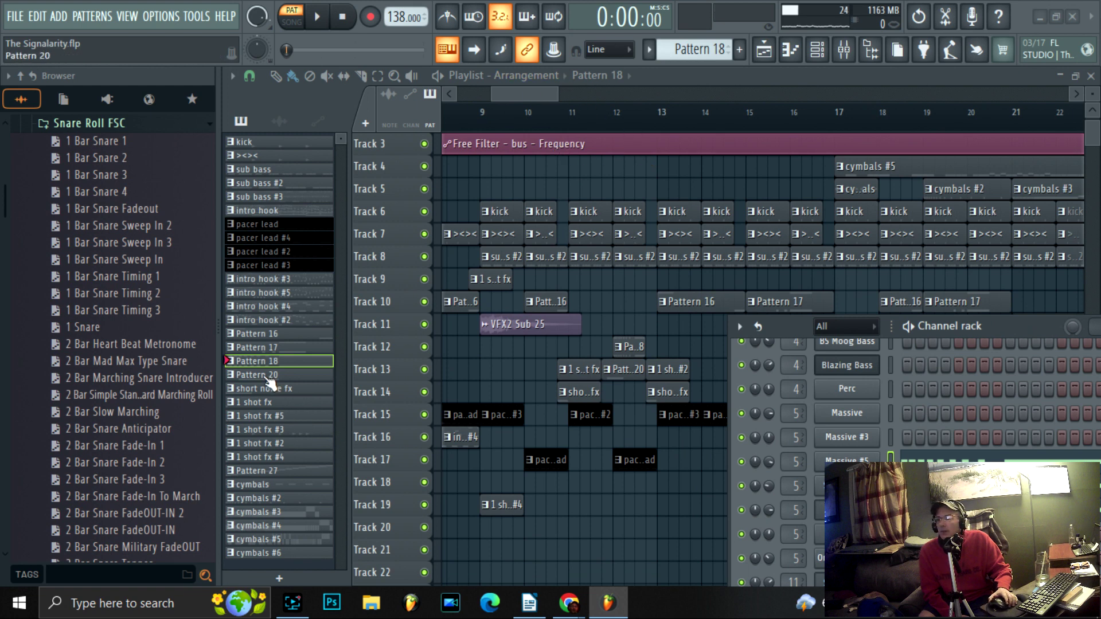
left_click(282, 389)
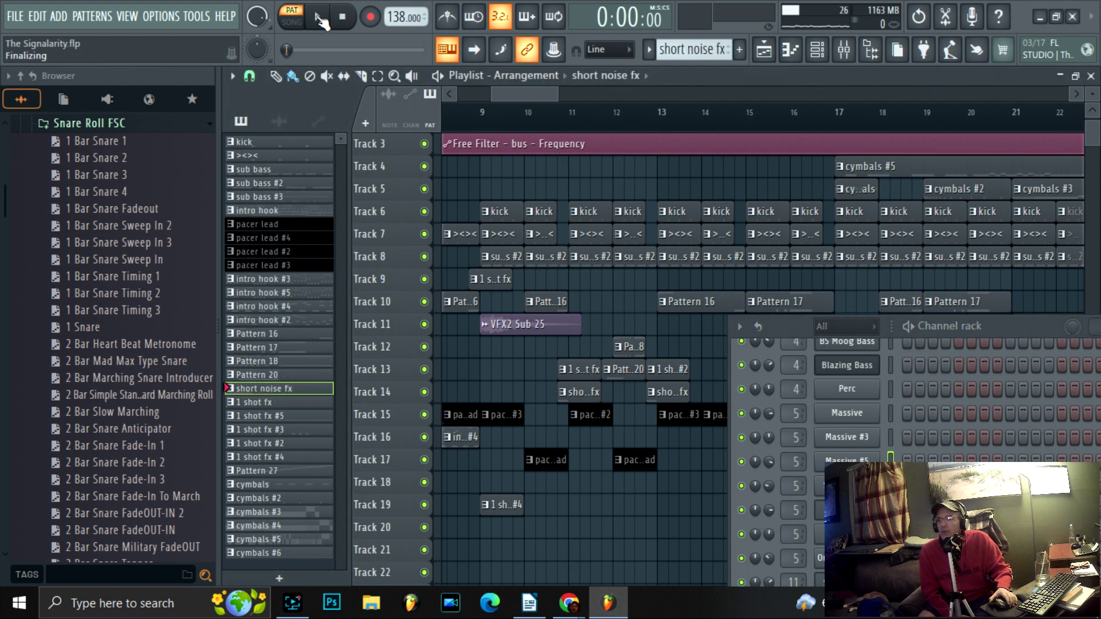
left_click(319, 18)
scroll(890, 409, "down", 3)
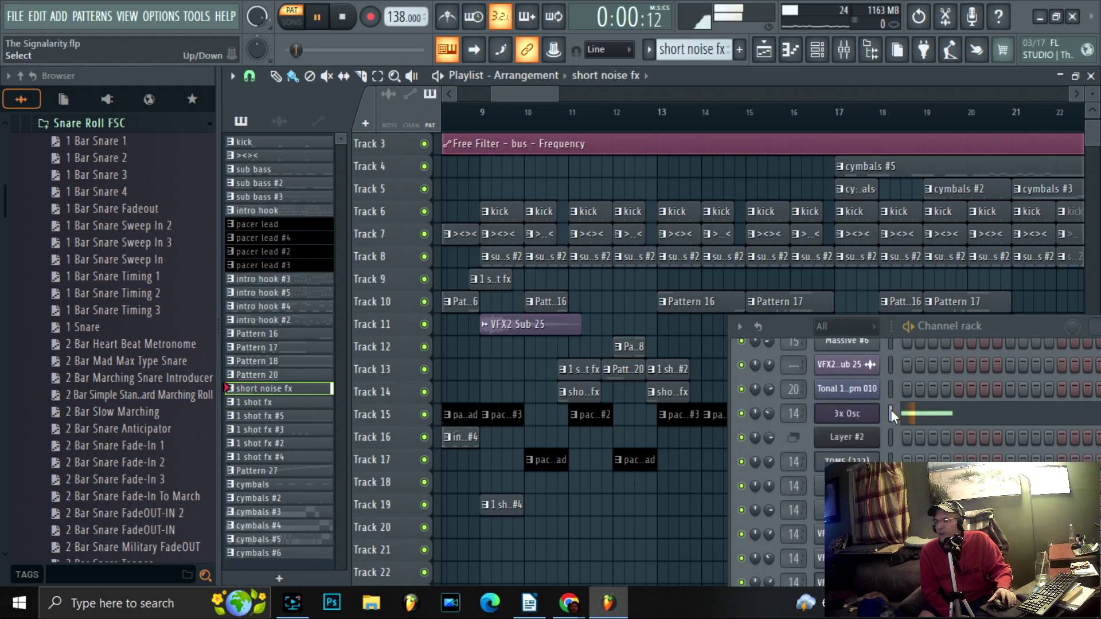
left_click(342, 18)
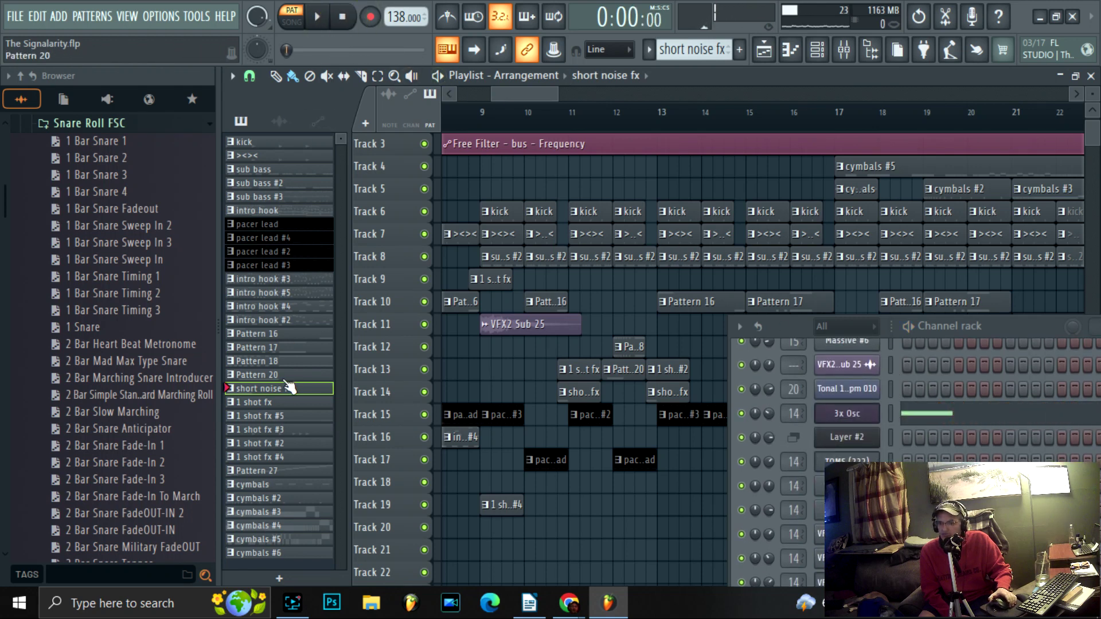
Select the 1 shot fx pattern and play it by itself in pattern mode
left_click(282, 401)
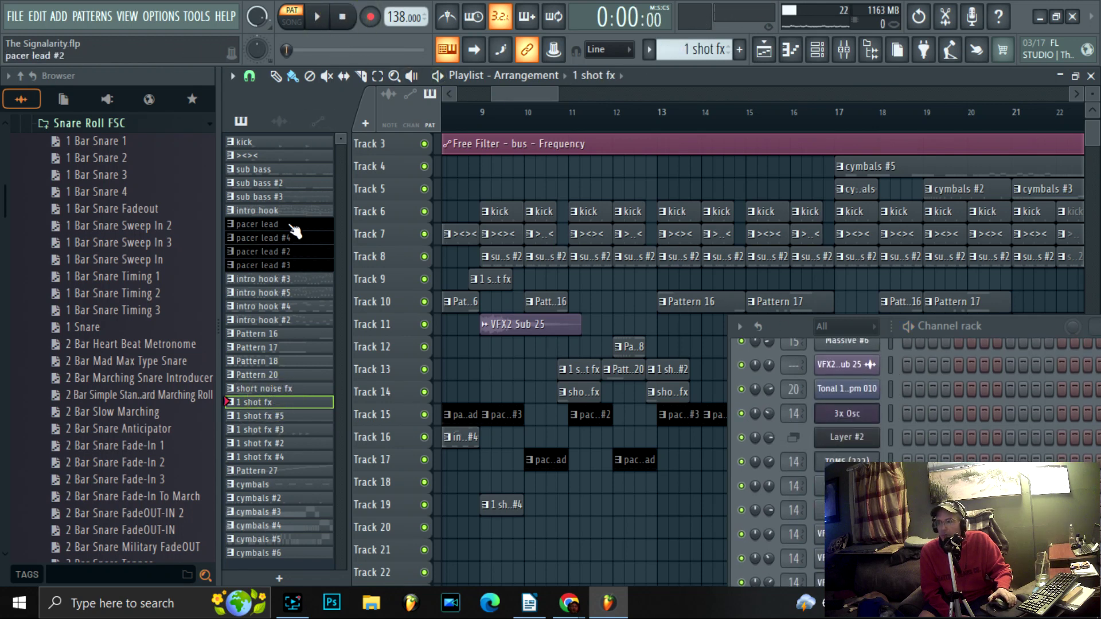
left_click(317, 17)
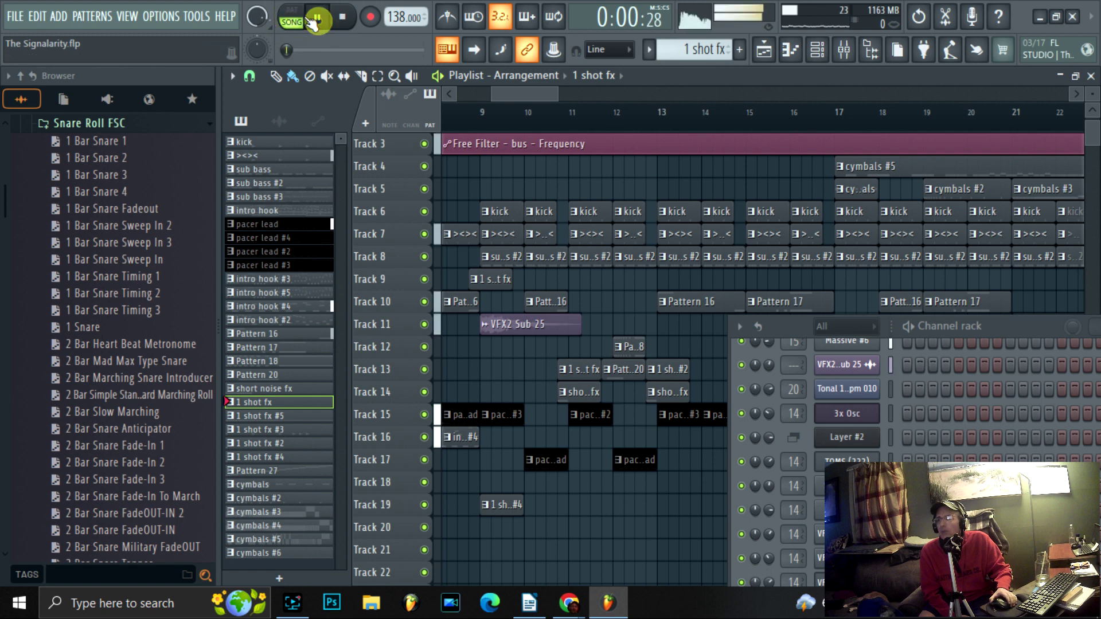
left_click(342, 18)
left_click(317, 17)
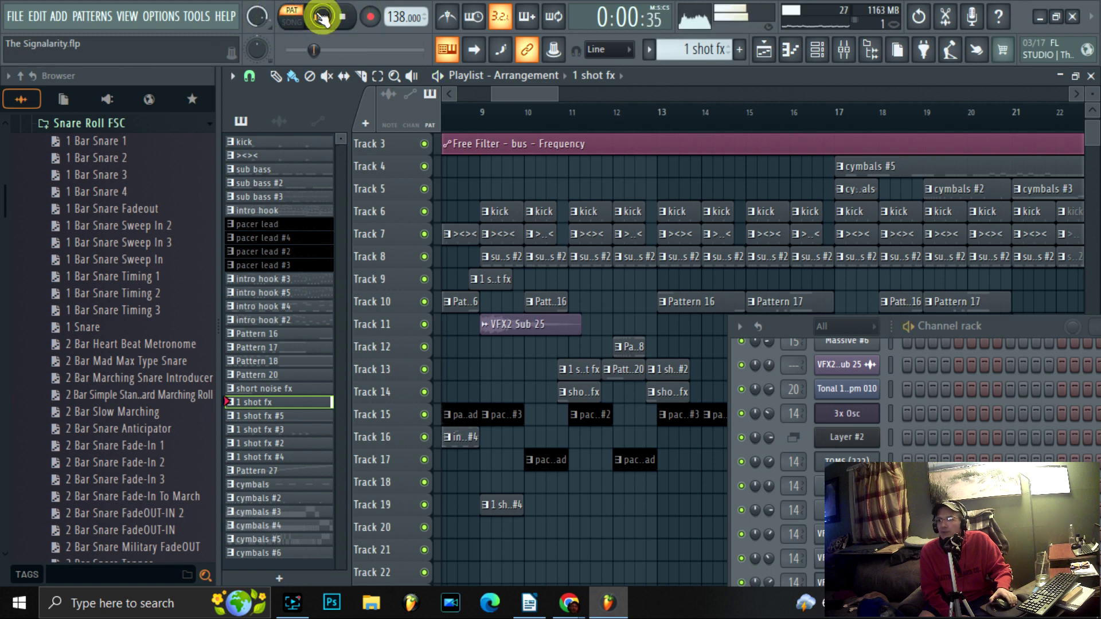
left_click(342, 17)
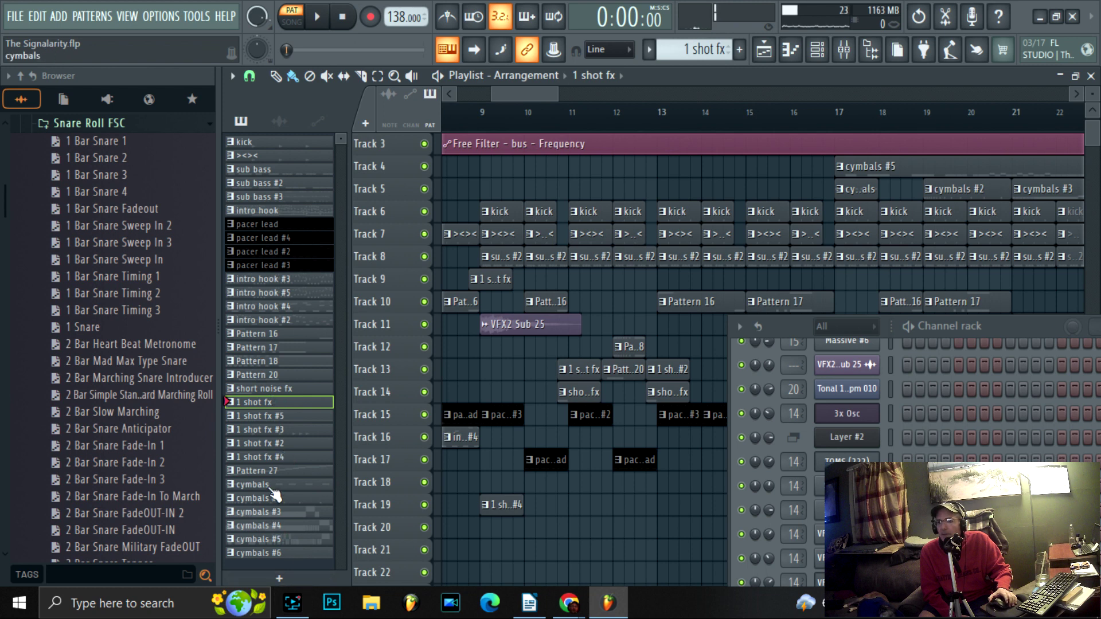
Move the Channel rack over the middle of the playlist, then select and briefly play the sub bass pattern
left_click(284, 224)
left_click_drag(1025, 326, 790, 184)
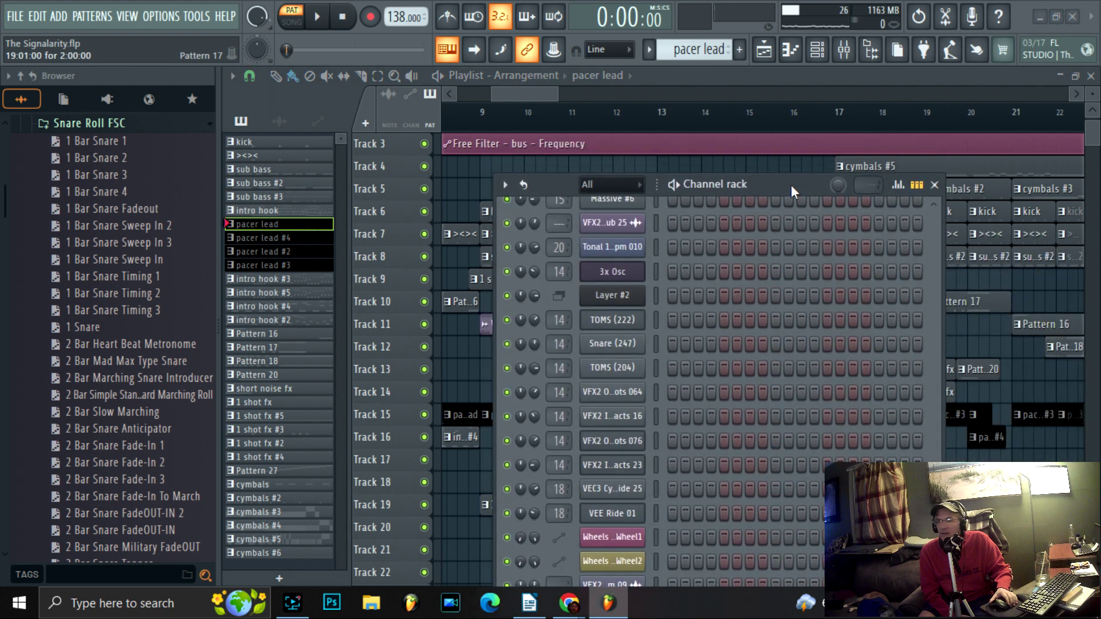
left_click(256, 168)
left_click(320, 16)
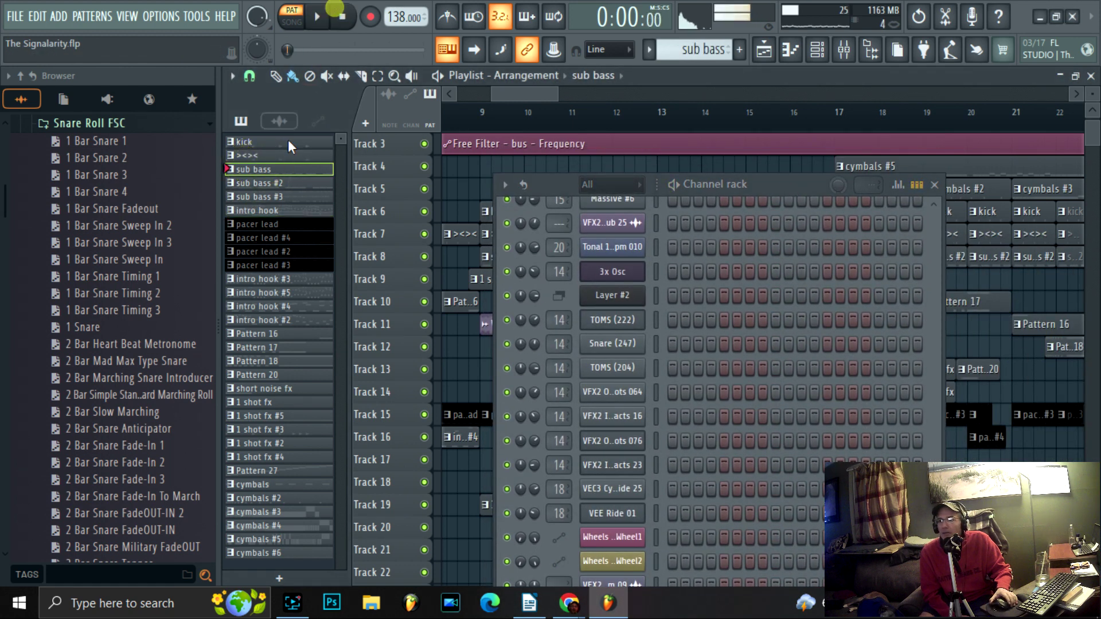
key("space")
Select the pacer lead pattern, show its Sylenth1 #3 notes in the piano roll and play them
left_click(255, 224)
scroll(690, 272, "down", 10)
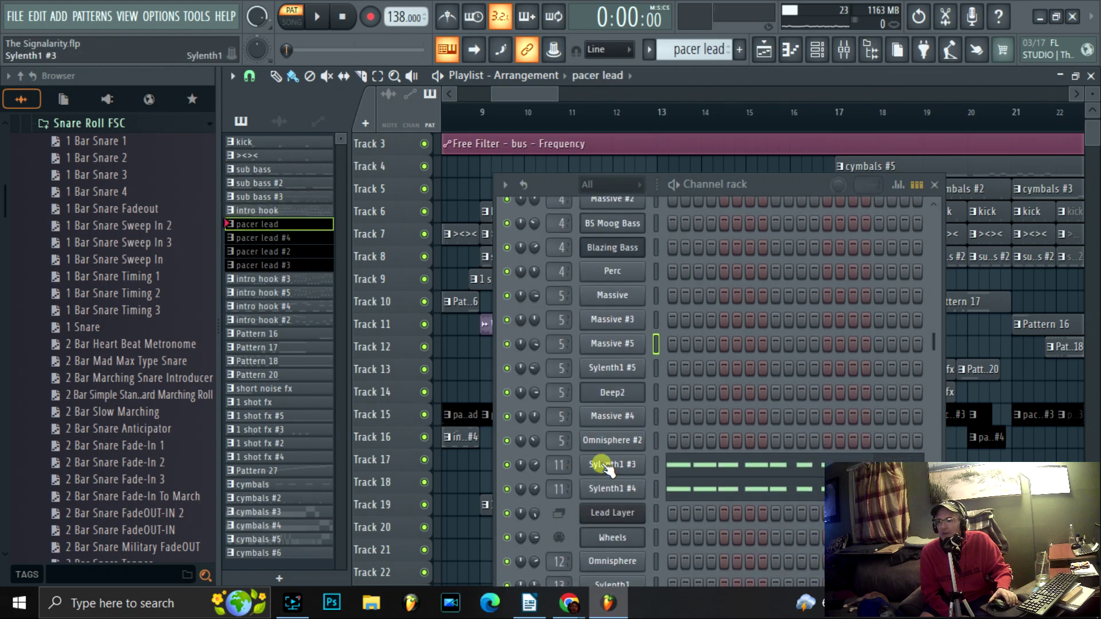
left_click(605, 466)
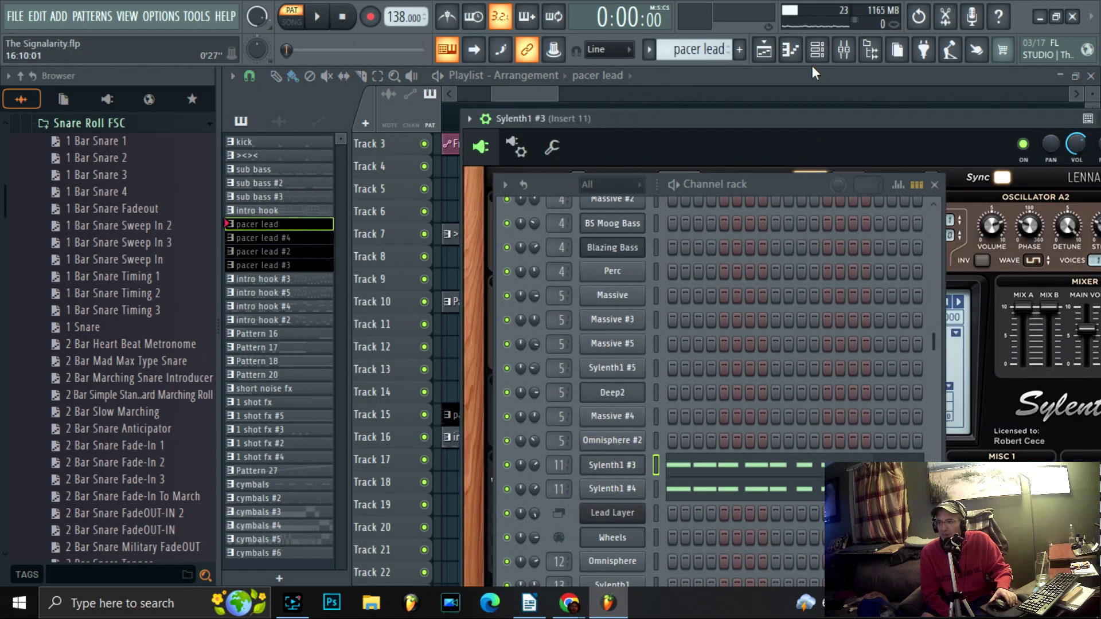
left_click(791, 50)
left_click_drag(769, 192, 924, 191)
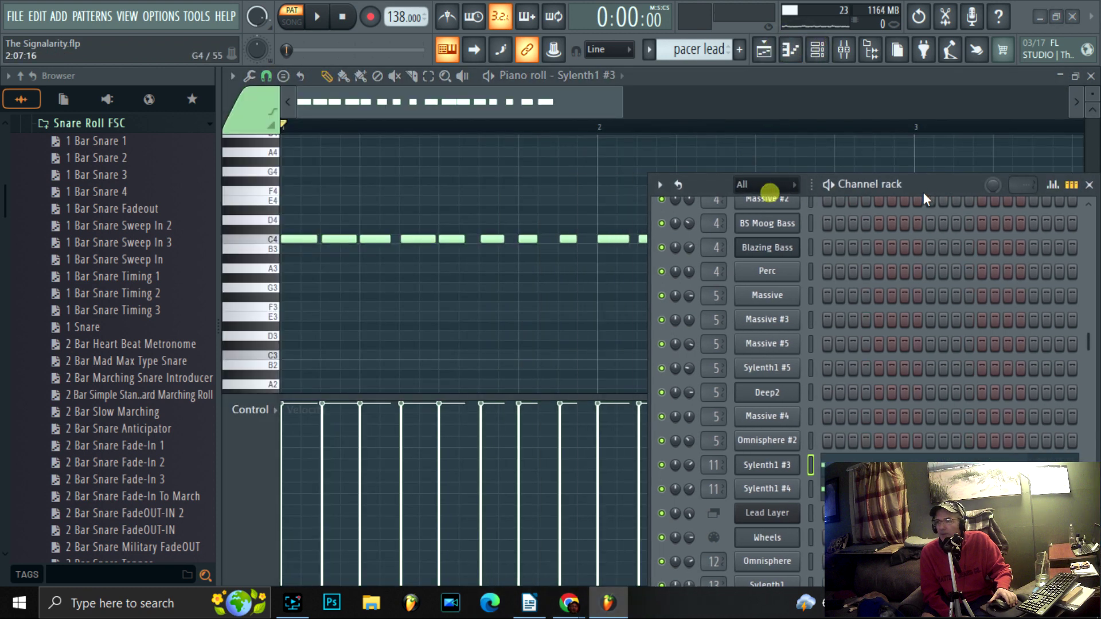
left_click(316, 17)
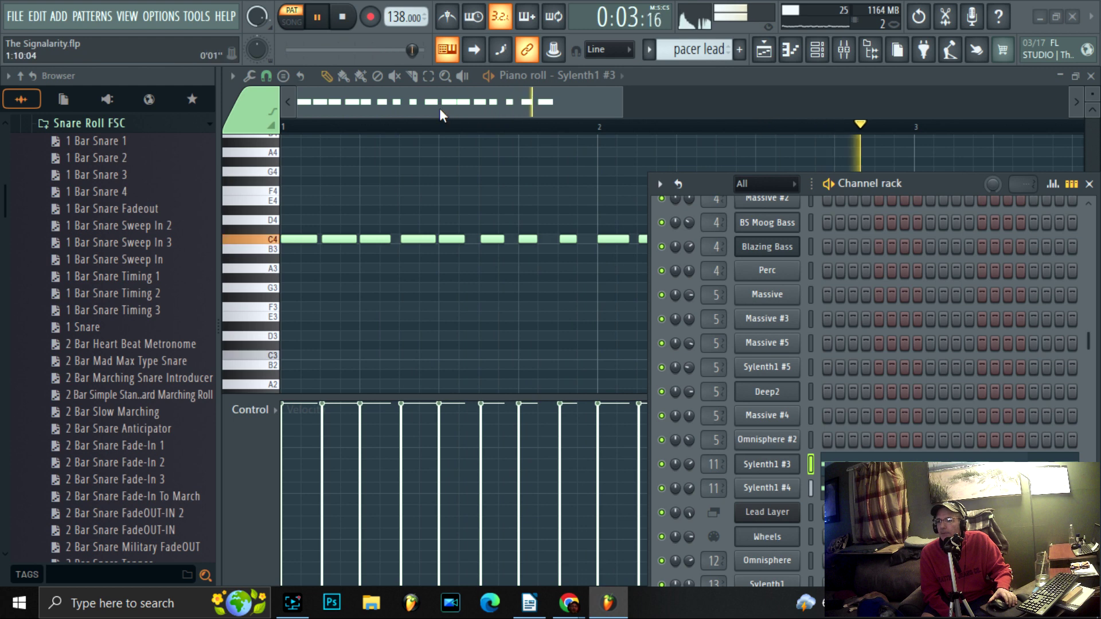
left_click(343, 16)
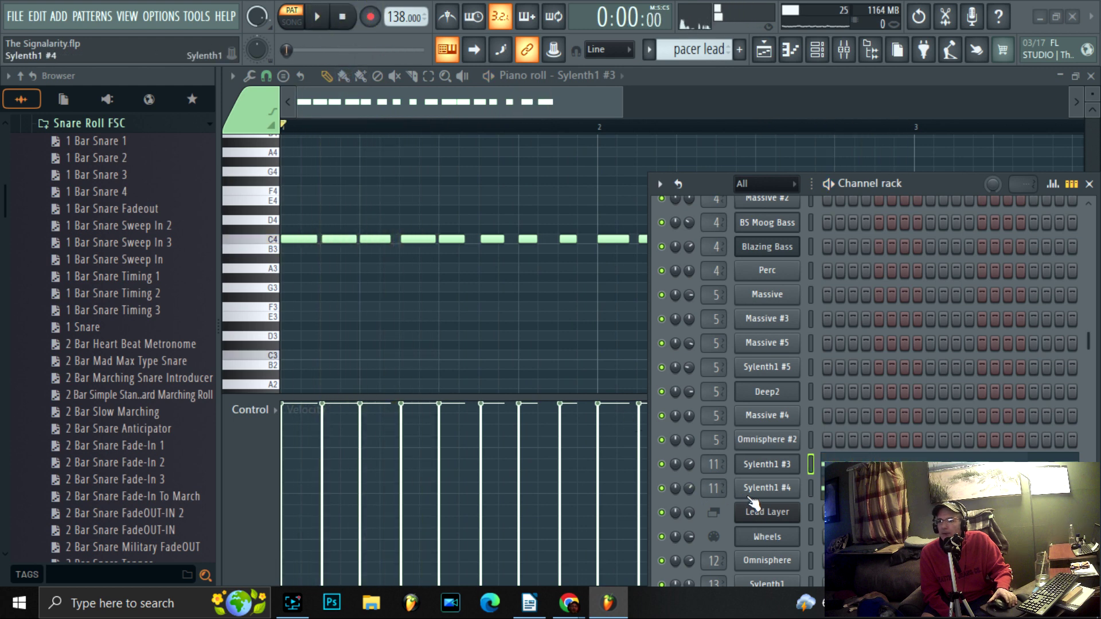
Show the Sylenth1 #3 and Sylenth1 #4 instrument presets used by the pacer lead, with the Channel rack moved aside
left_click(761, 466)
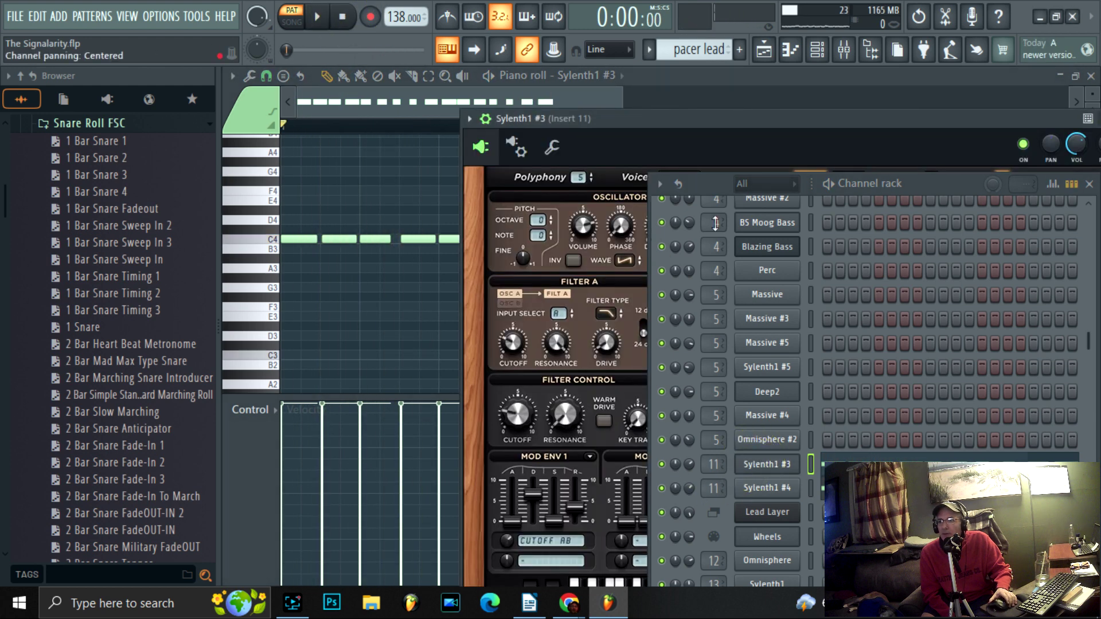
left_click_drag(933, 182, 295, 267)
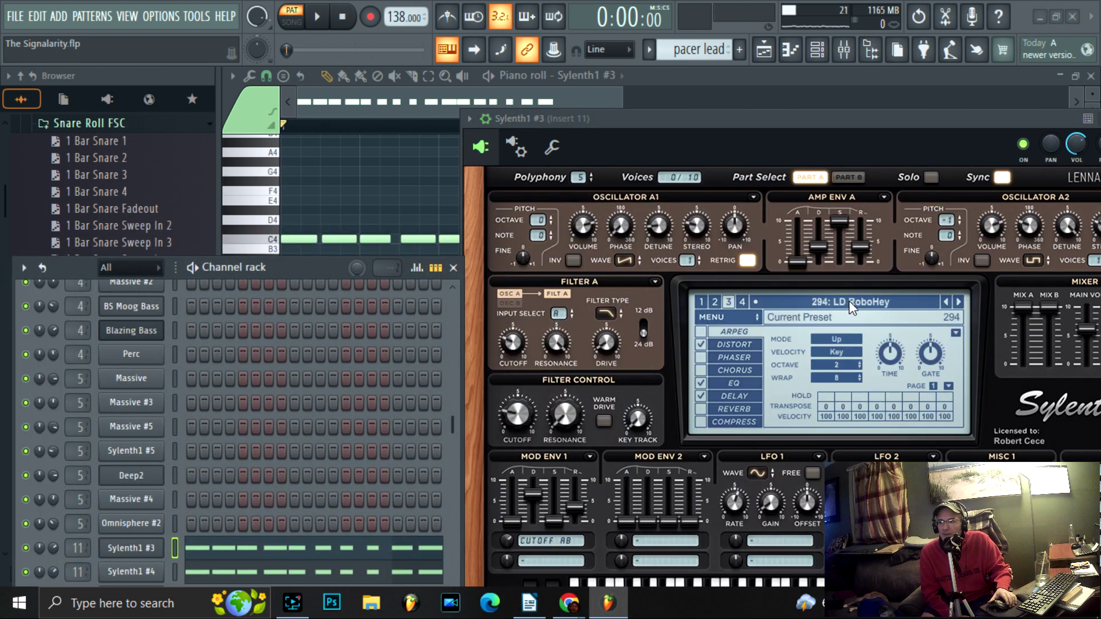
left_click(111, 575)
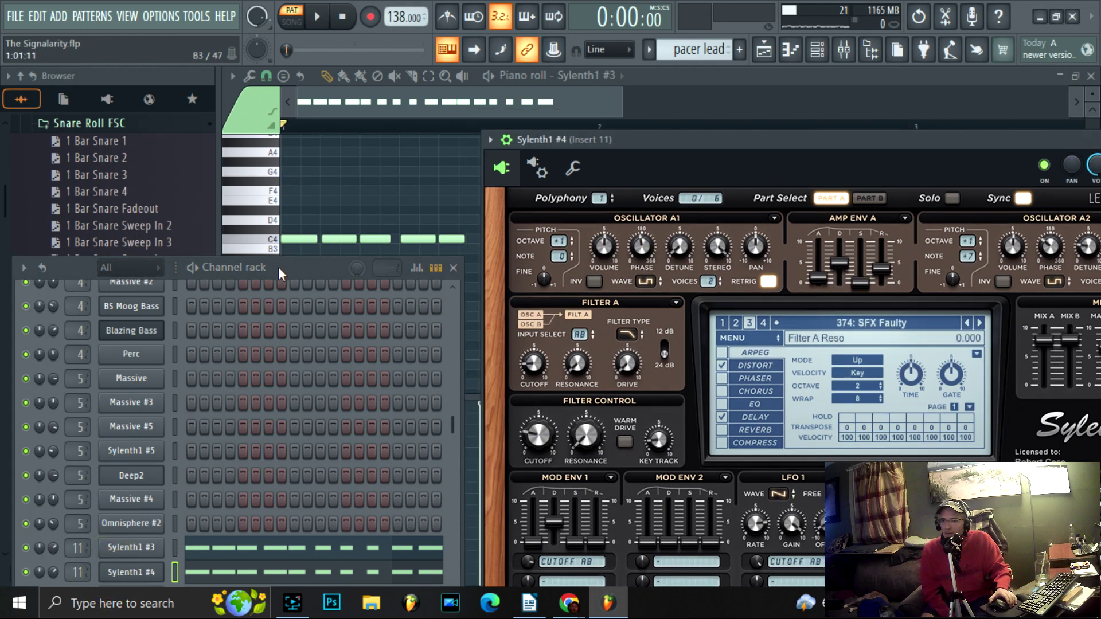
left_click_drag(278, 267, 350, 130)
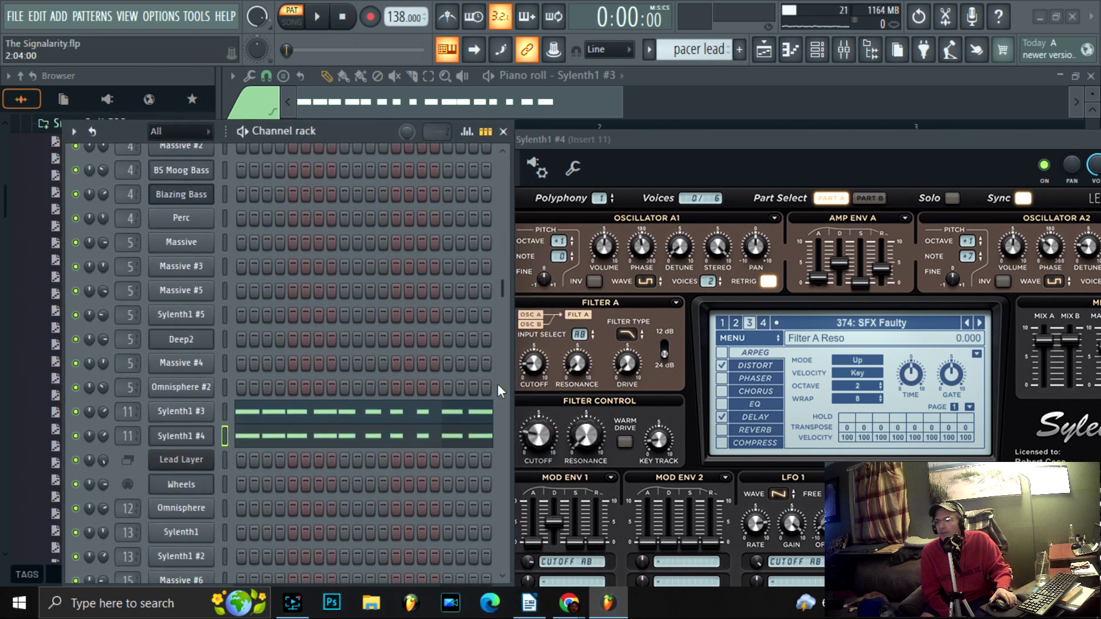
Open the Wheels controller and turn its Wheel1 knob while the pacer lead pattern plays
left_click(181, 484)
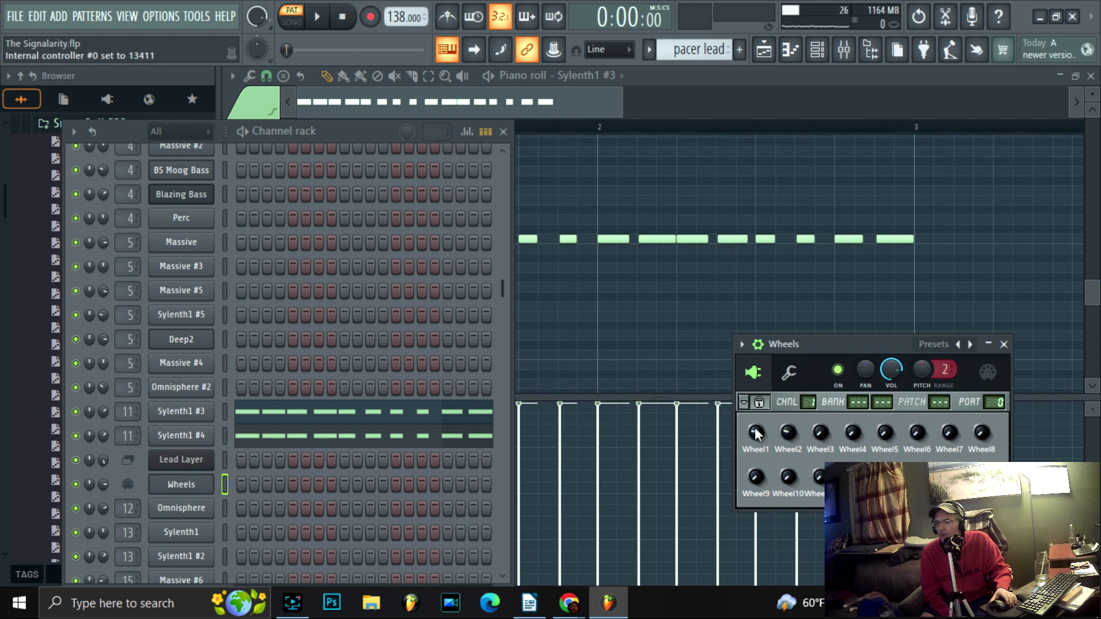
left_click(755, 434)
left_click(317, 18)
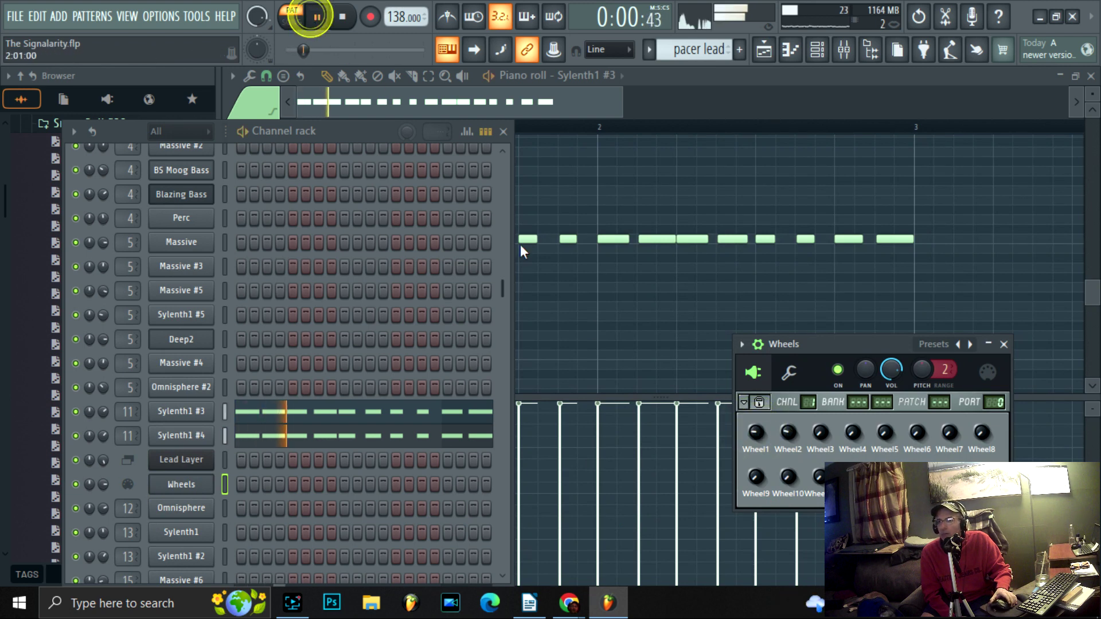
left_click_drag(755, 434, 787, 424)
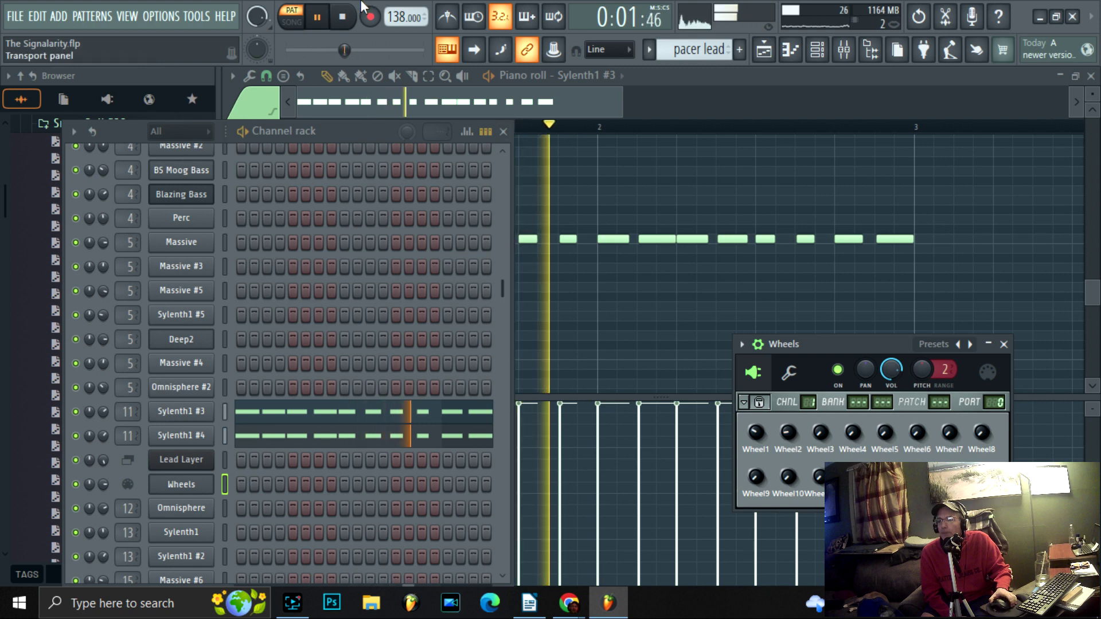
left_click(342, 17)
Select the intro hook #3 pattern in the playlist and show its Lead Layer notes in the piano roll
left_click(763, 49)
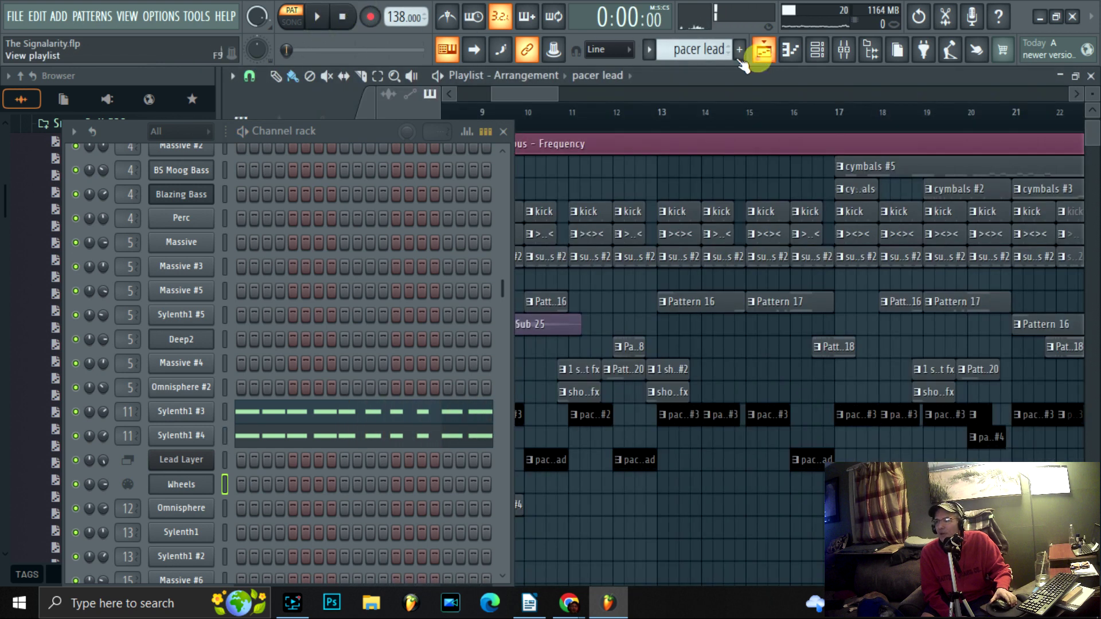
scroll(654, 174, "up", 2)
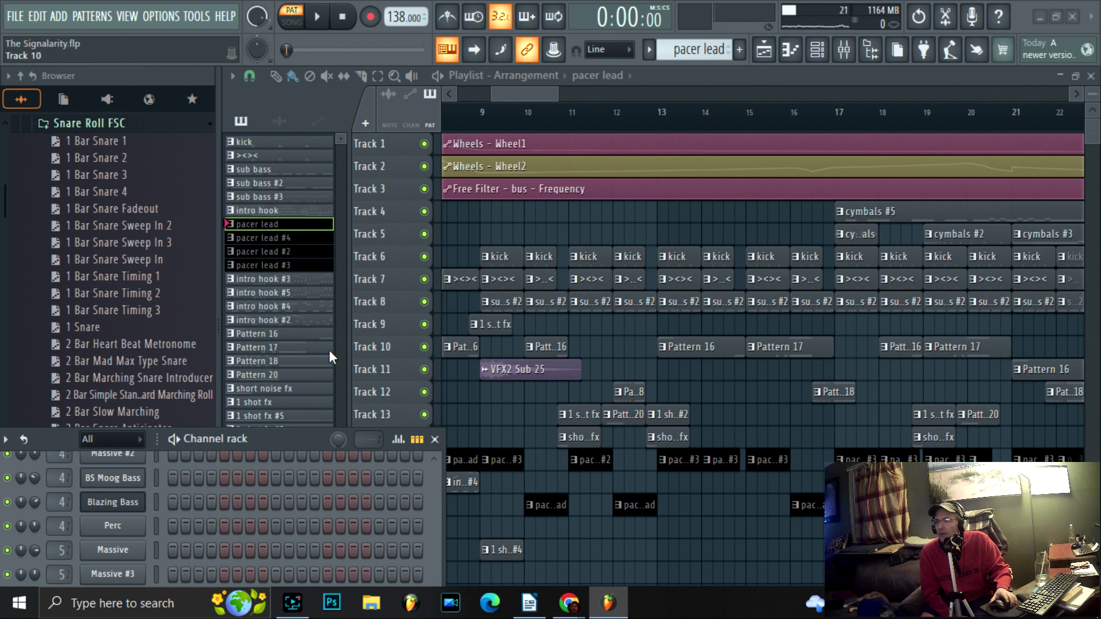
left_click(252, 279)
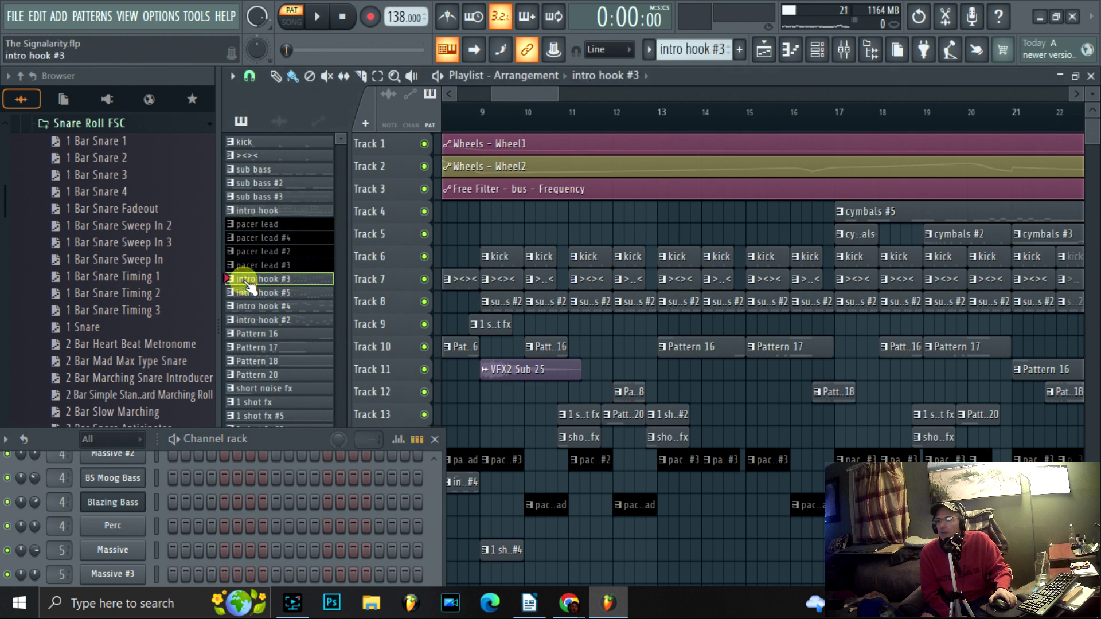
left_click(794, 52)
left_click_drag(455, 108, 862, 74)
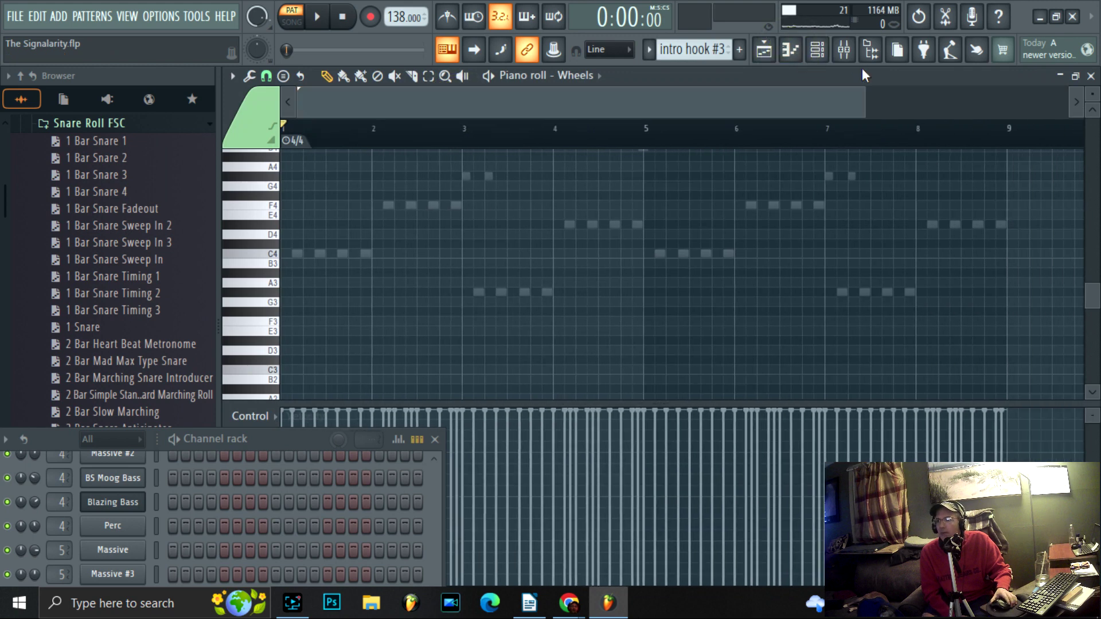
left_click(596, 81)
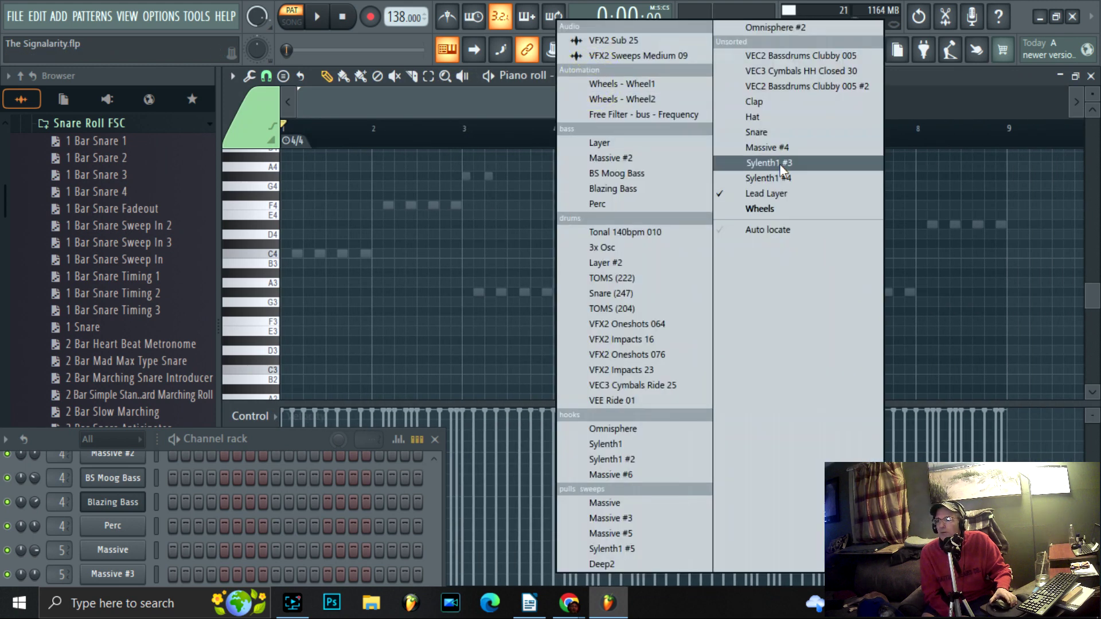
left_click(795, 190)
left_click(455, 431)
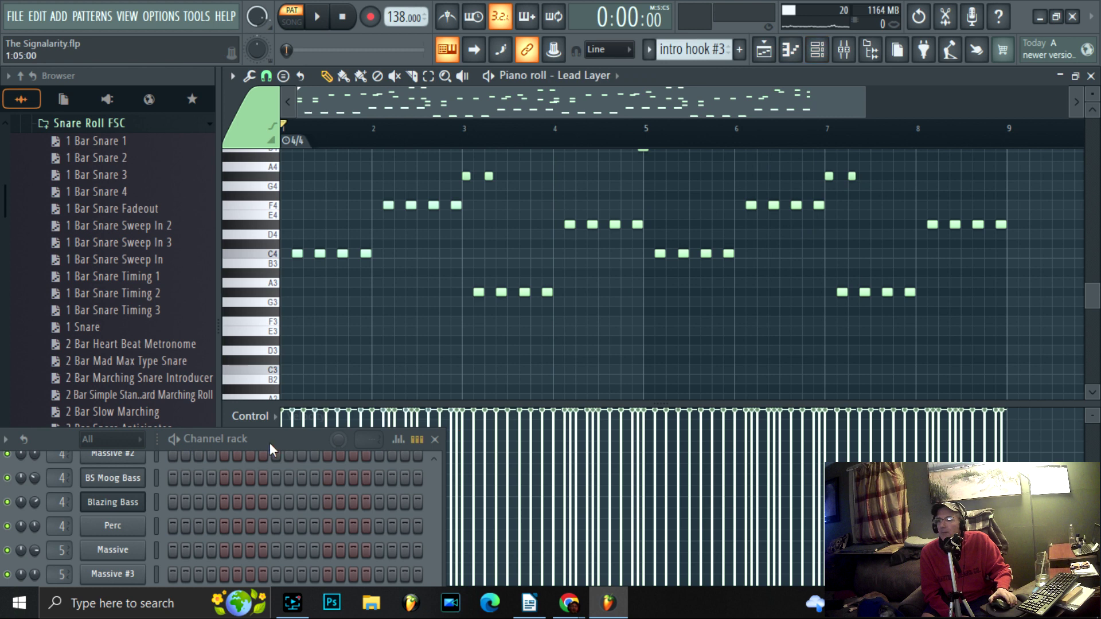
Place the Channel rack over the piano roll with the Lead Layer channels in view and play intro hook #3
left_click_drag(272, 450, 697, 275)
scroll(593, 470, "up", 4)
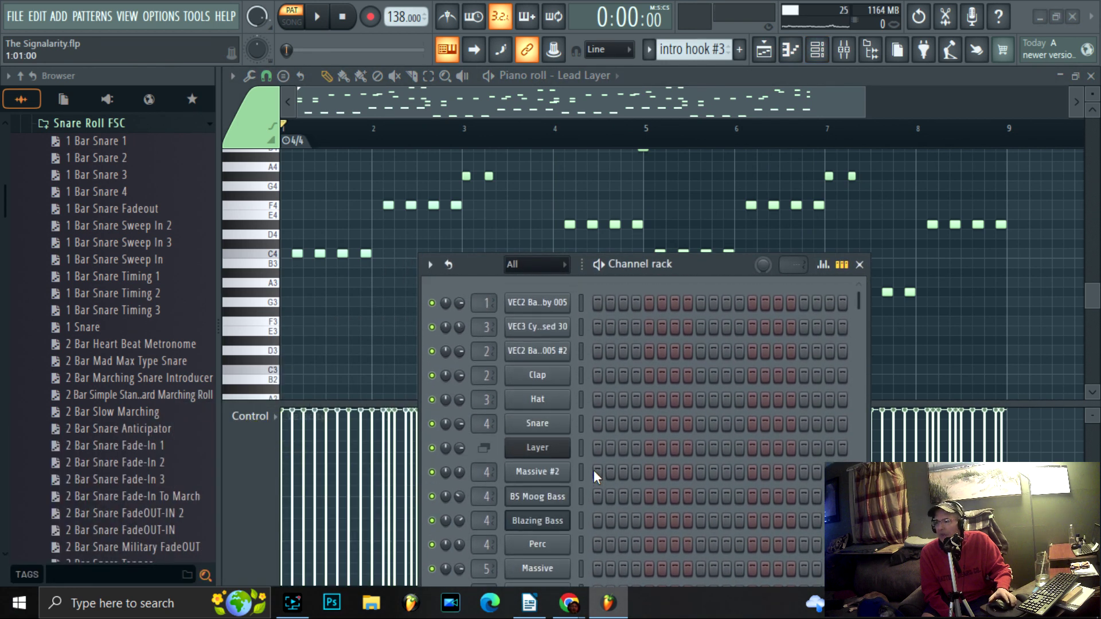
scroll(593, 470, "down", 8)
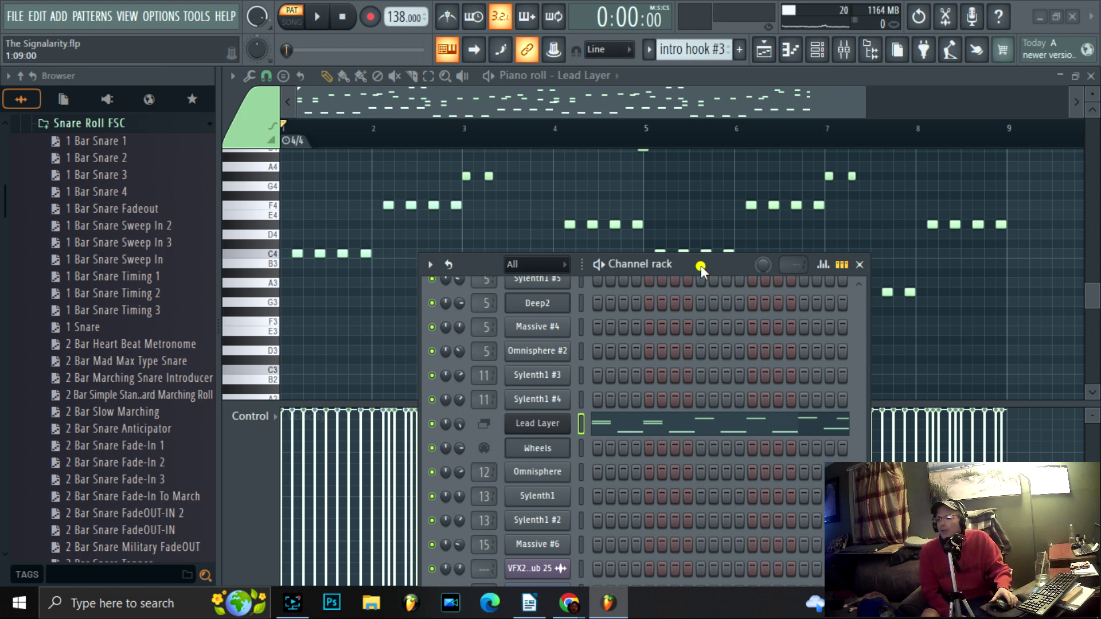
left_click_drag(701, 266, 713, 255)
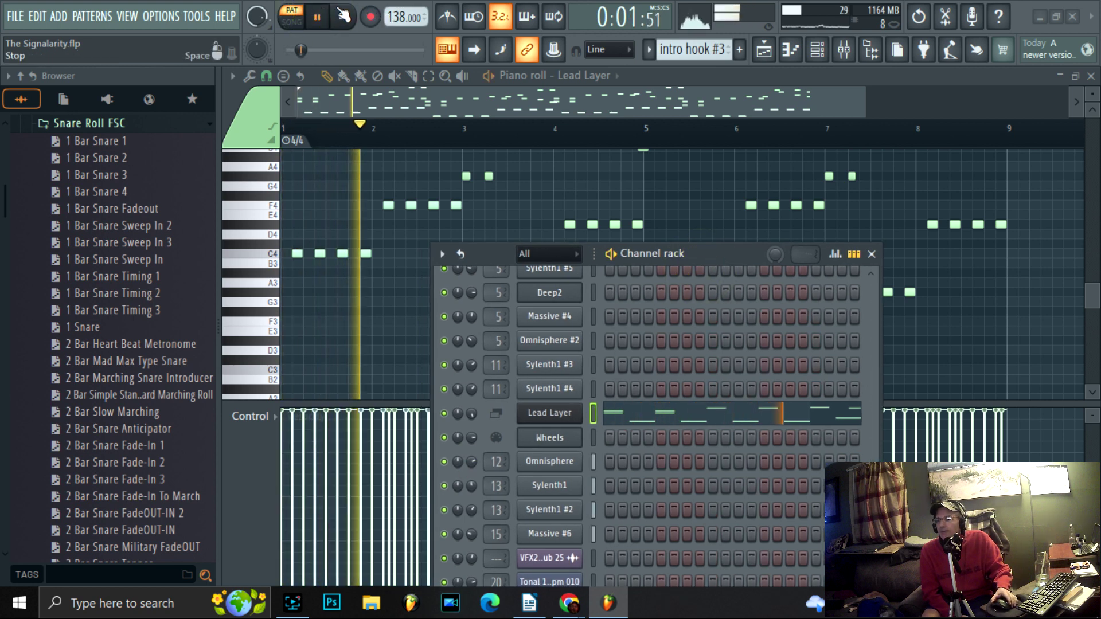
left_click(342, 16)
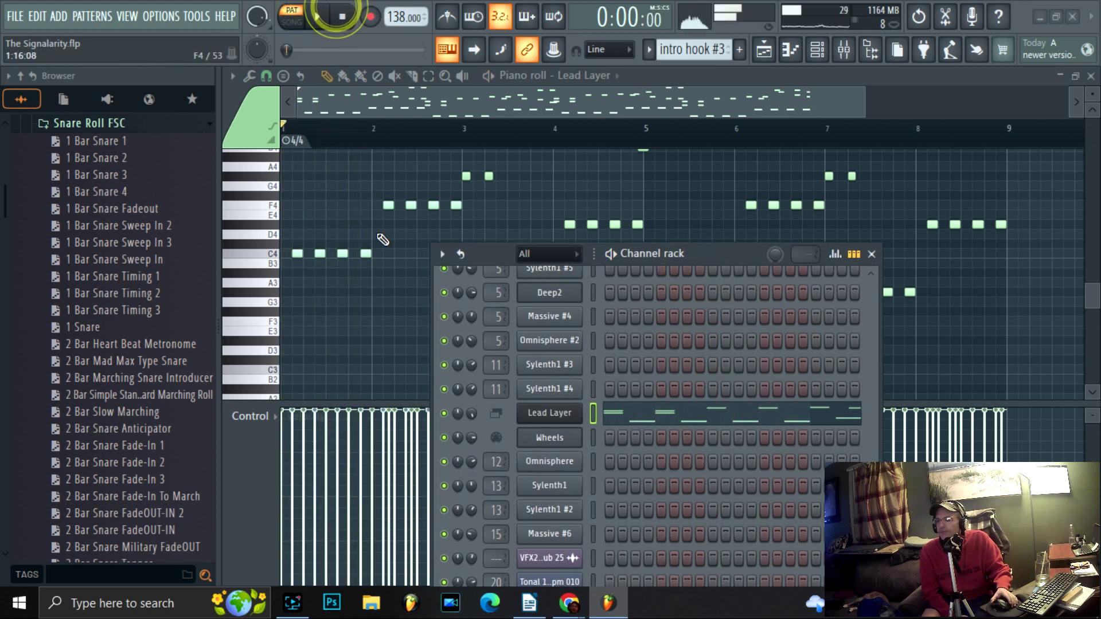
Mute Sylenth1, Sylenth1 #2 and Massive #6, and play intro hook #3 with only the Omnisphere layer
left_click(444, 509)
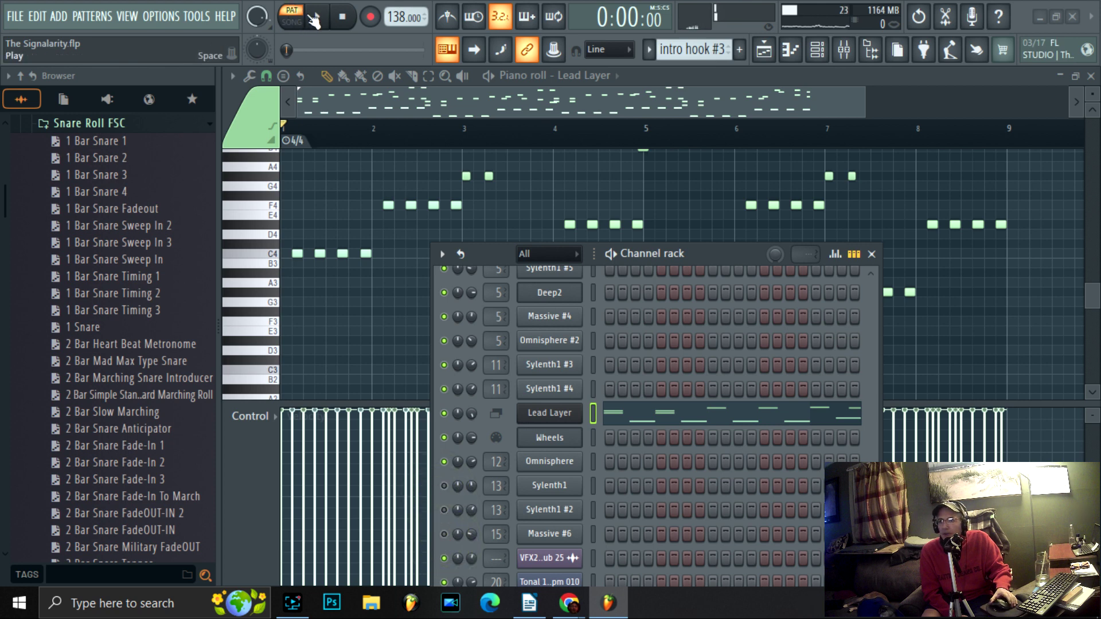
left_click(313, 18)
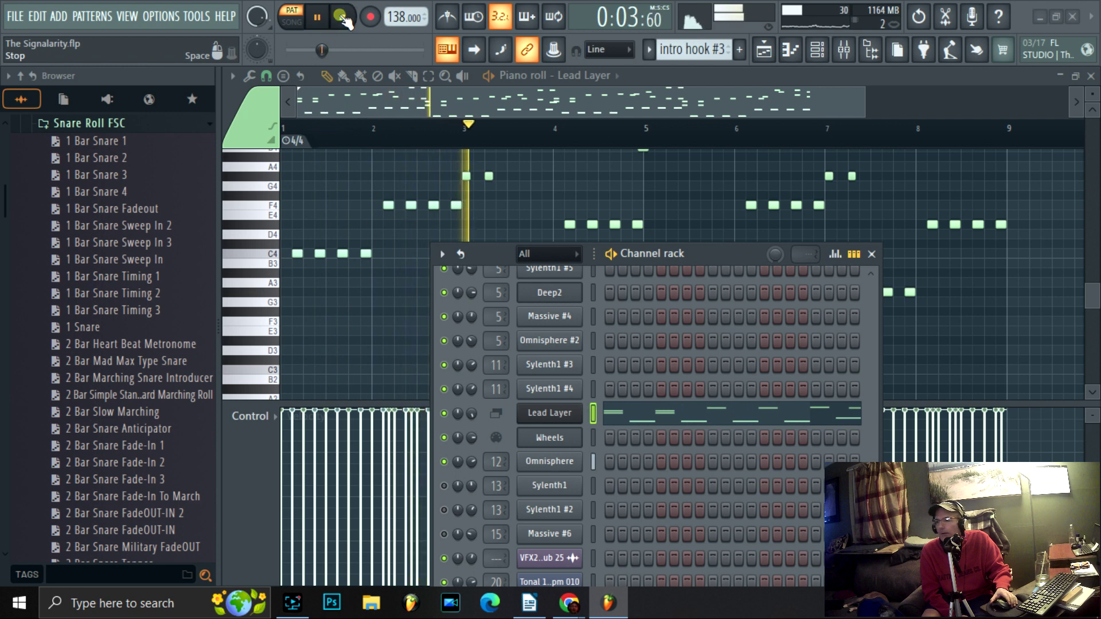
left_click(342, 17)
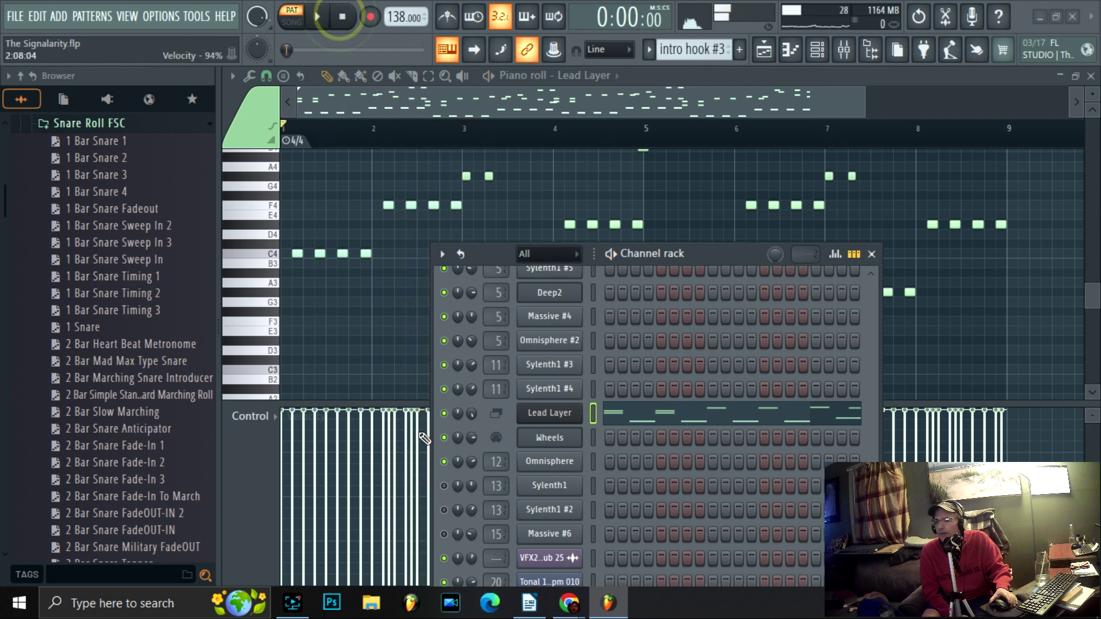
Mute Omnisphere, play intro hook #3 with only the Sylenth1 layer, and move the Channel rack clear of the Sylenth1 window
left_click(442, 462)
left_click(444, 485)
key("space")
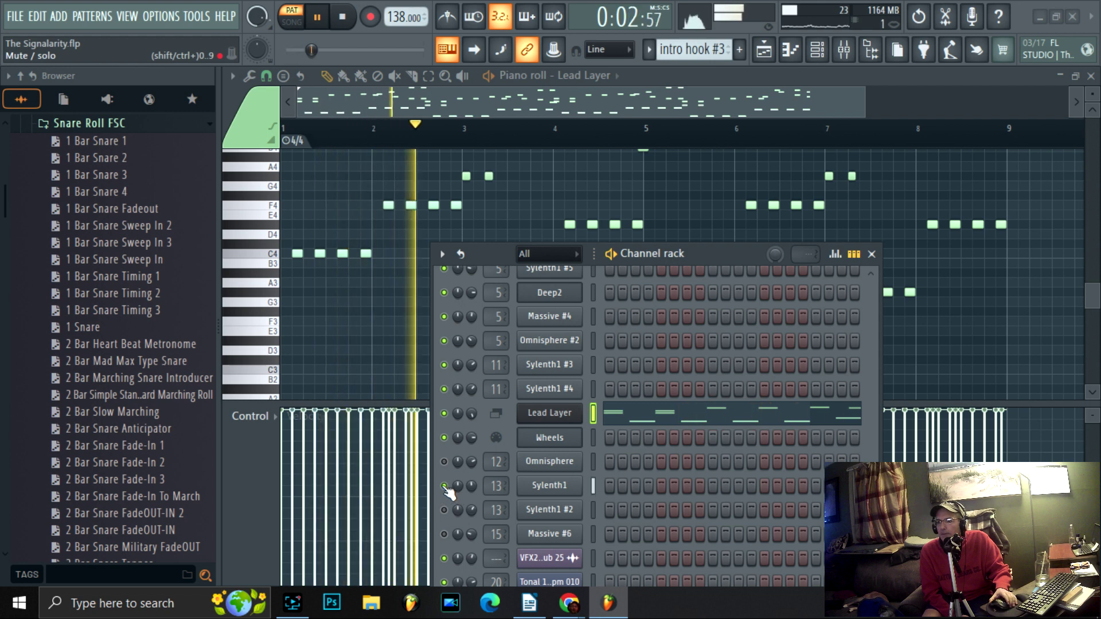
left_click(533, 485)
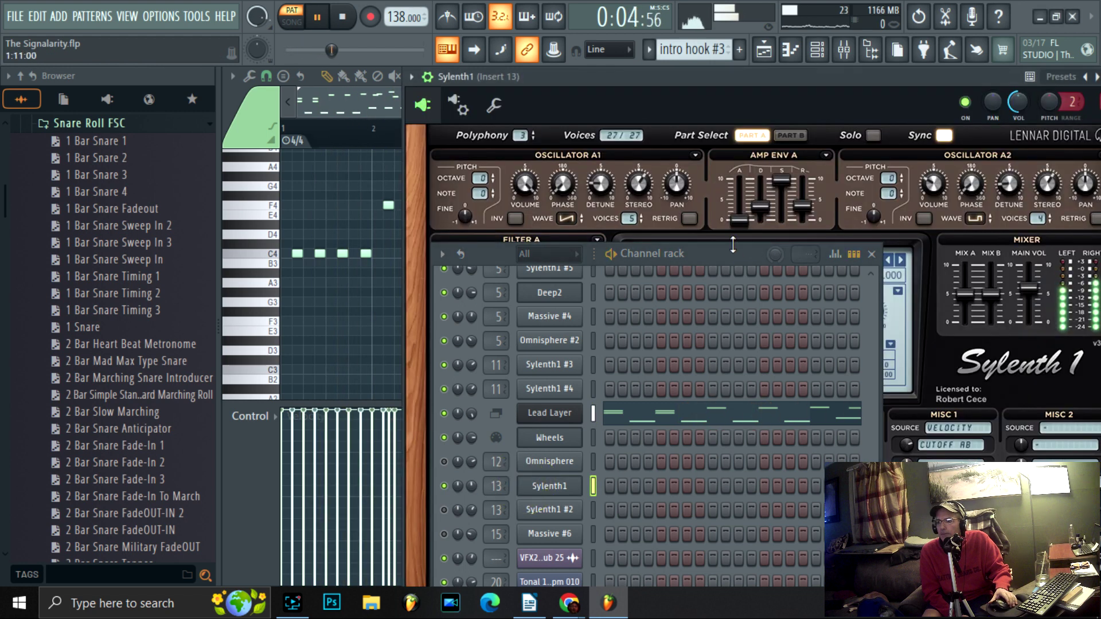
left_click_drag(733, 245, 475, 206)
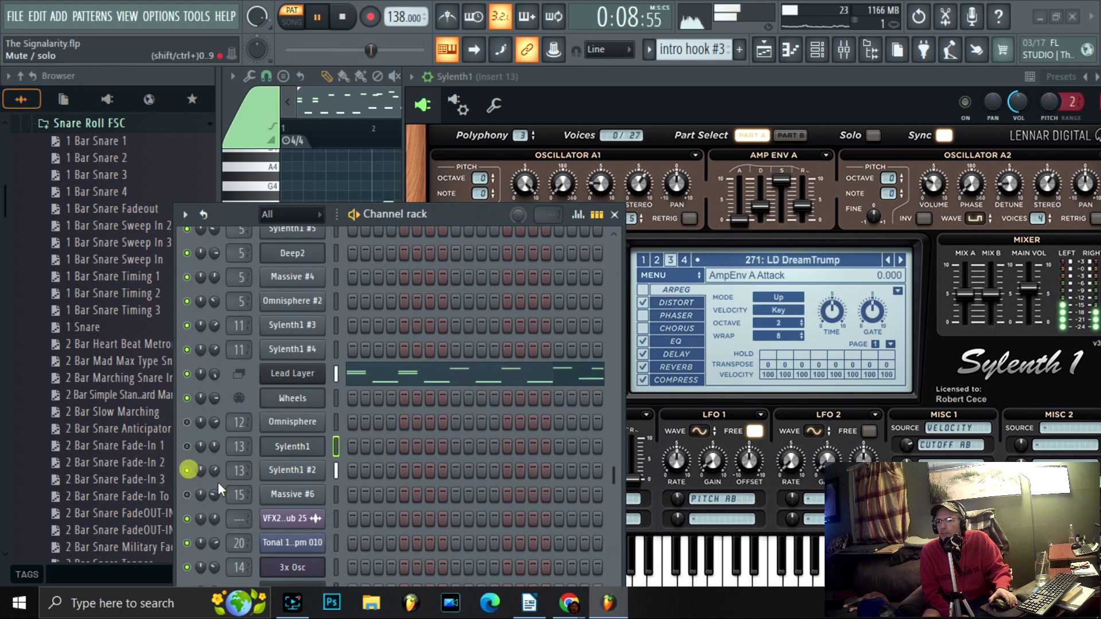
Switch the audible layer of intro hook #3 to Sylenth1 #2 alone and open its synth window
left_click(187, 470)
left_click(290, 470)
left_click(289, 471)
left_click(289, 470)
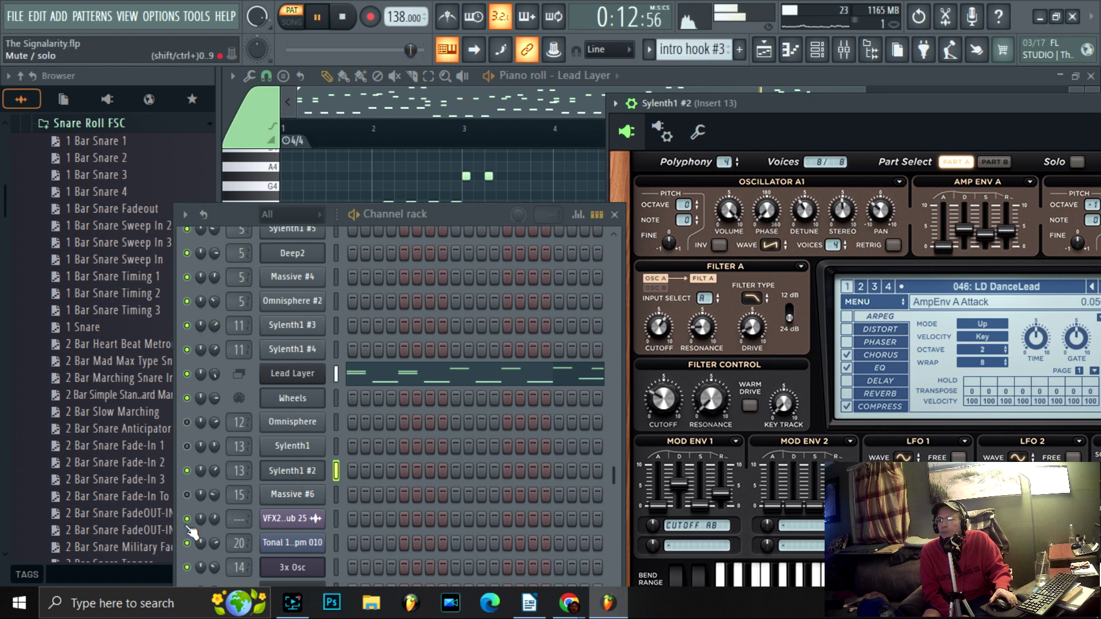
Isolate the Massive #6 layer during playback, open its synth window and show its preset browser view
left_click(187, 494)
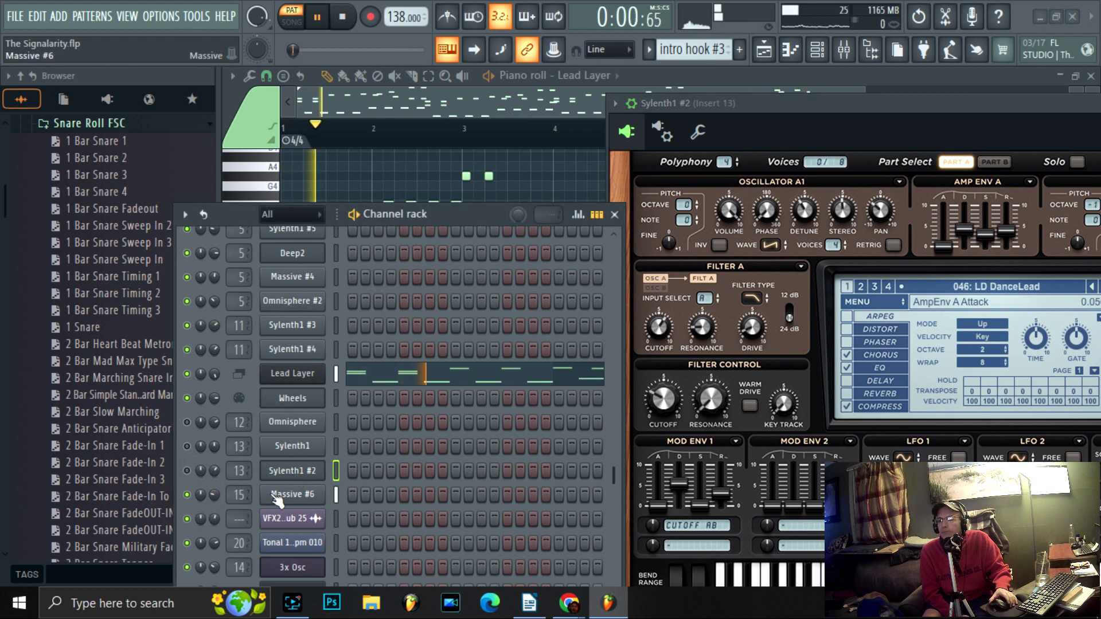
left_click(278, 494)
left_click(278, 494)
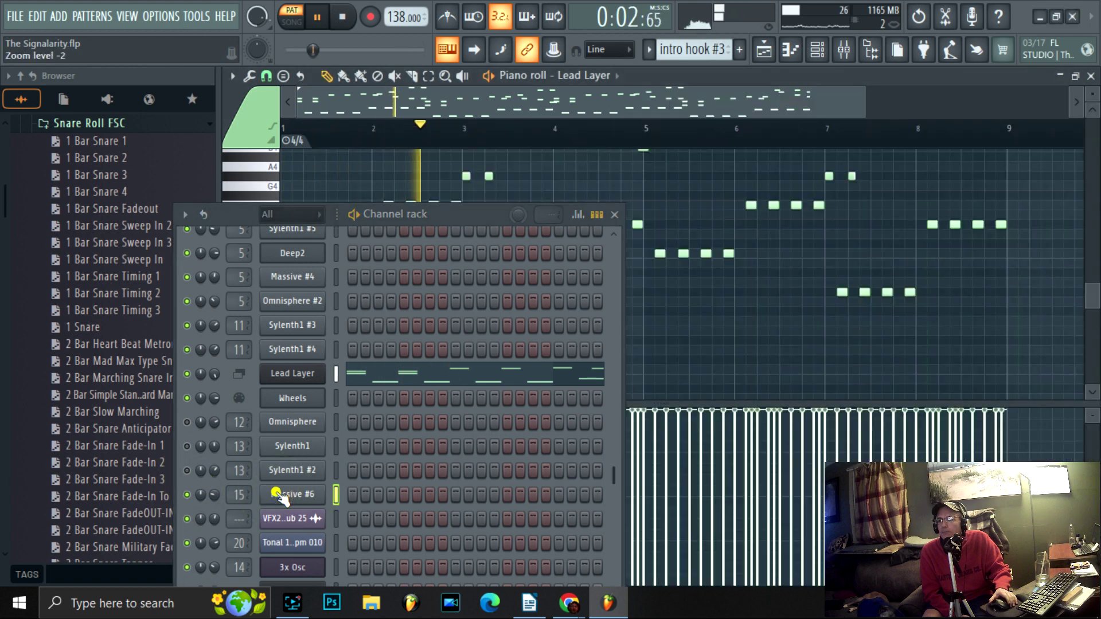
left_click(278, 495)
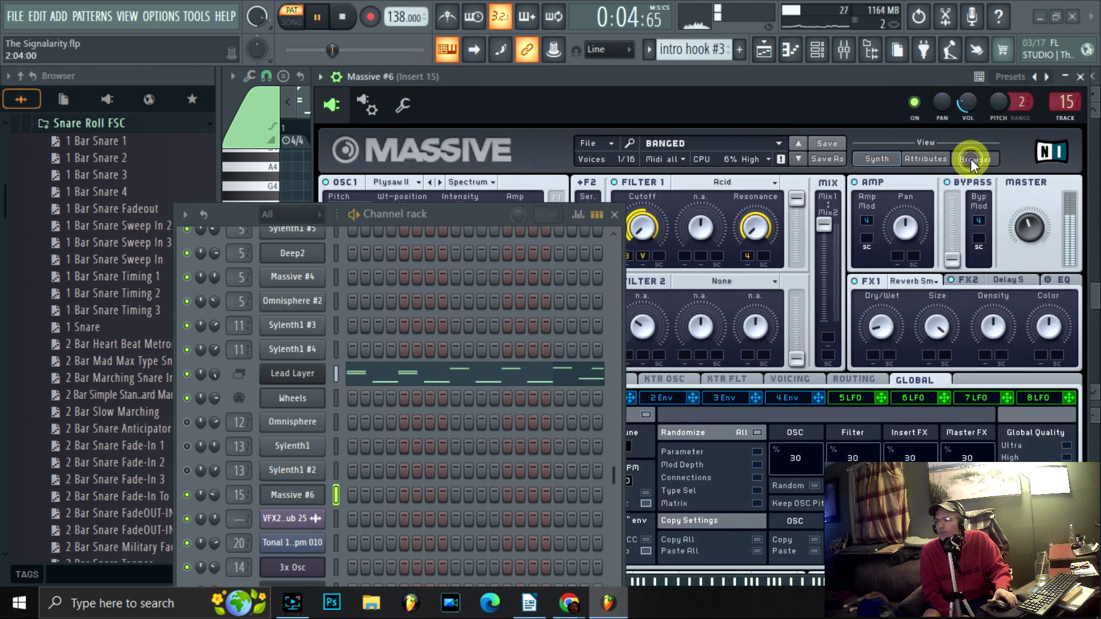
left_click(972, 160)
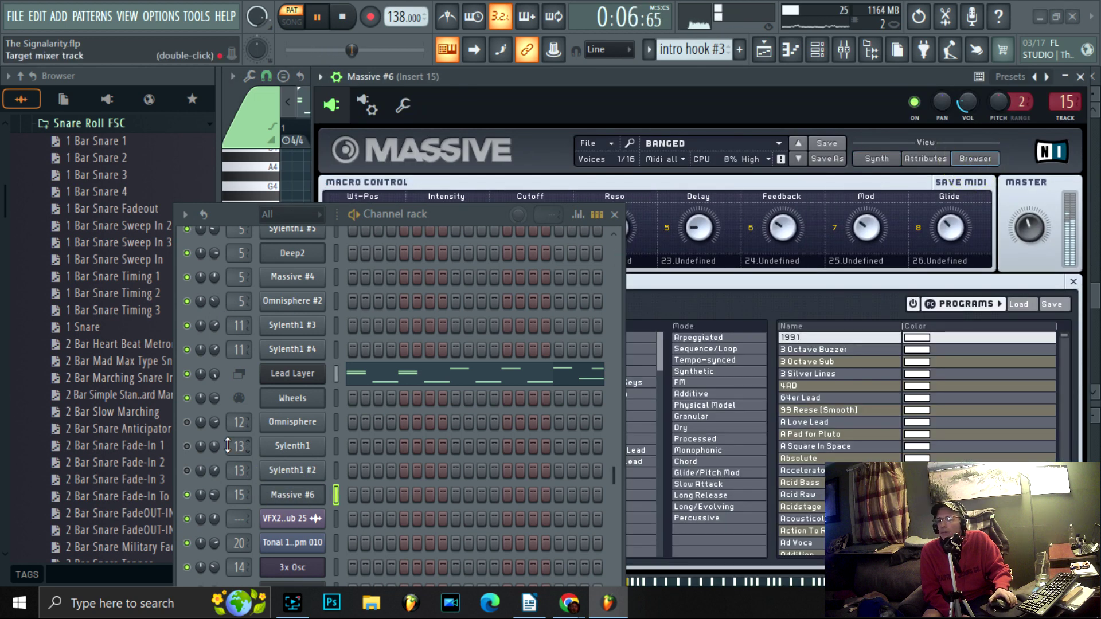
Unmute Sylenth1 #2, Sylenth1 and Omnisphere, open the Wheels controller and stop playback
left_click(187, 470)
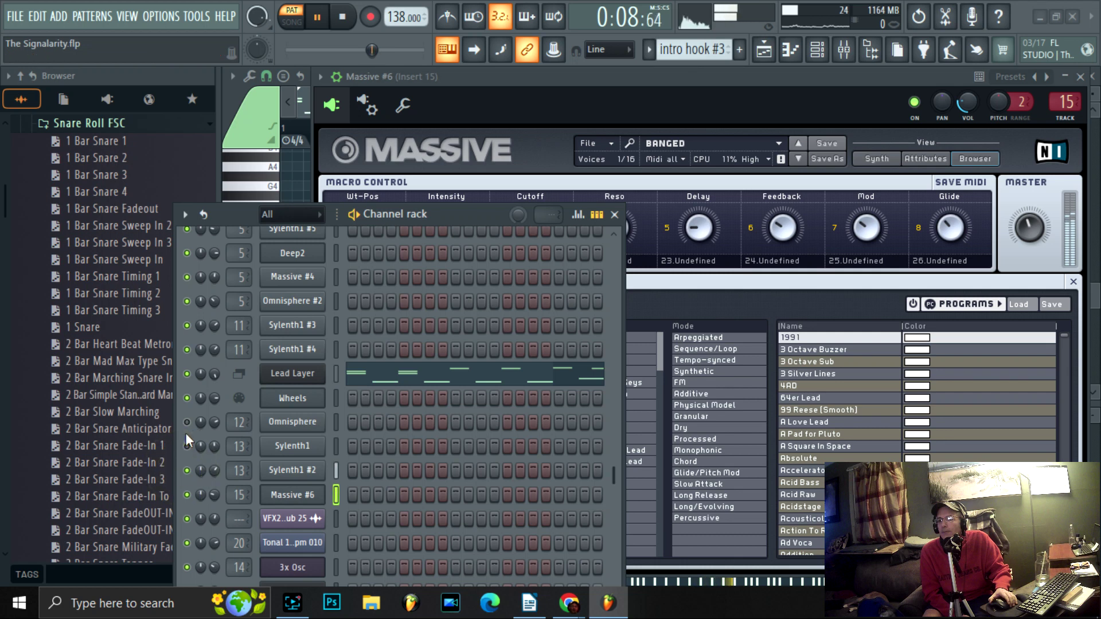
left_click(187, 446)
left_click(187, 422)
left_click(291, 398)
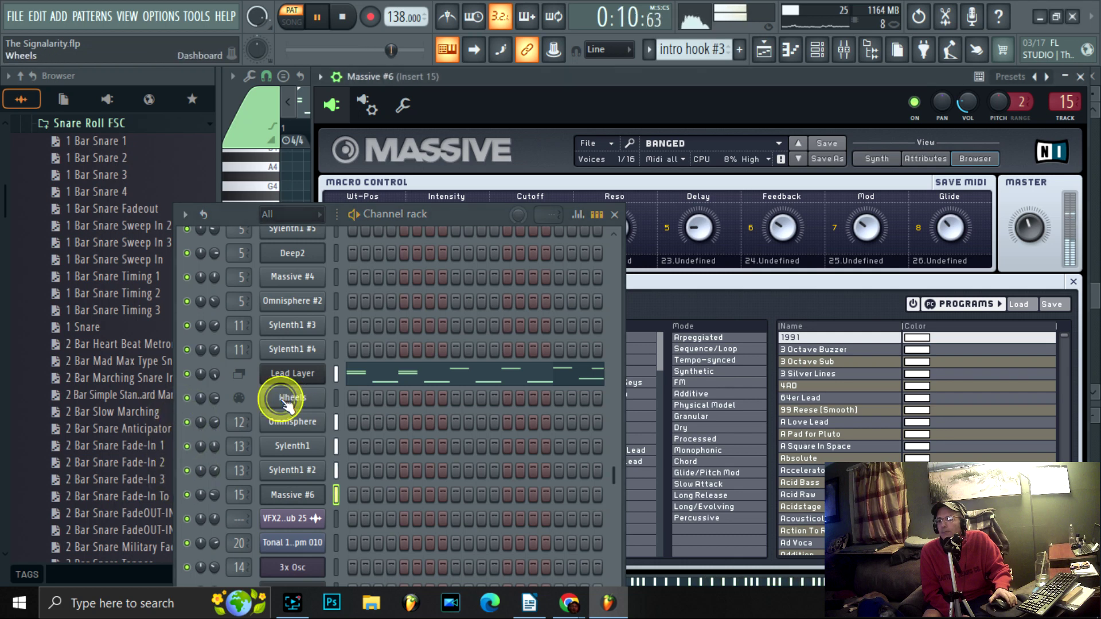
left_click(342, 18)
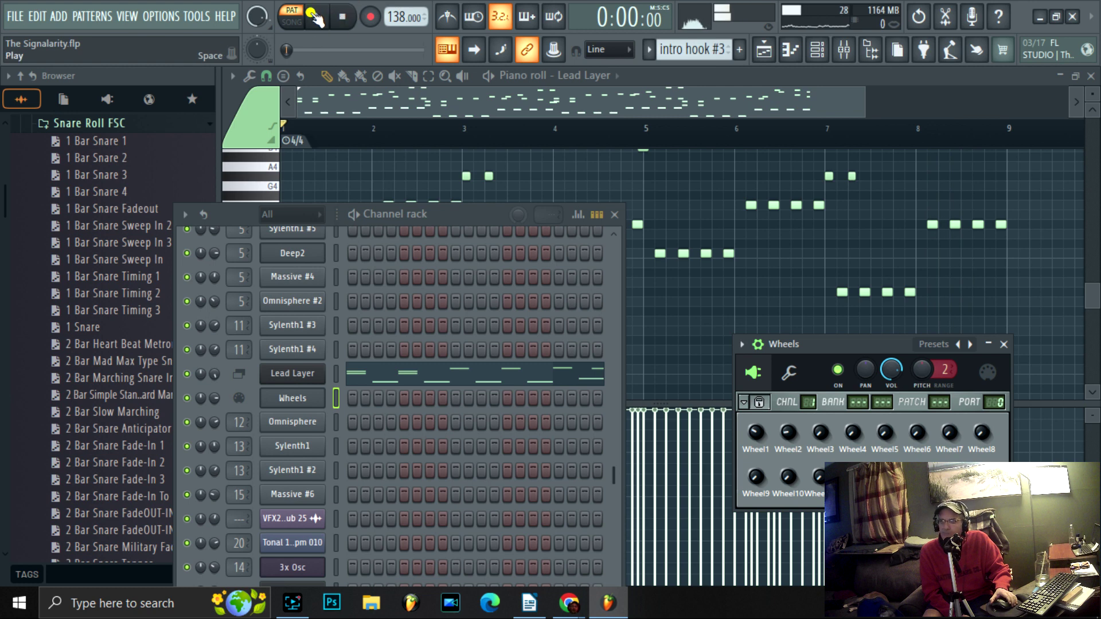
Play intro hook #3 with all lead layers and with Massive #6 muted, turning Wheel1 to compare the sound
left_click(317, 17)
key("space")
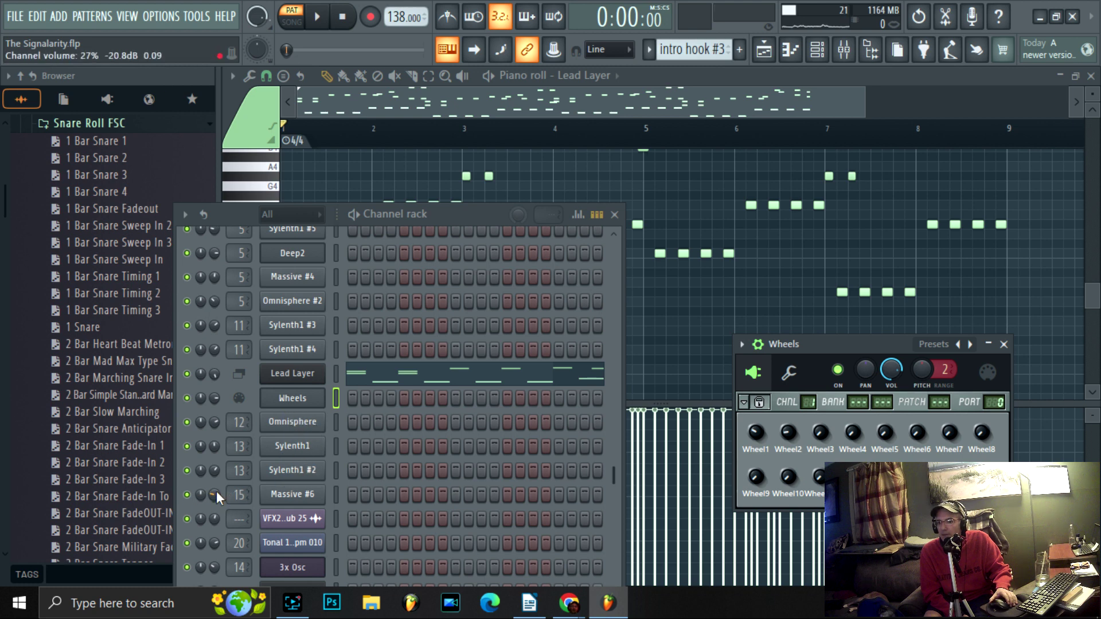
left_click(317, 18)
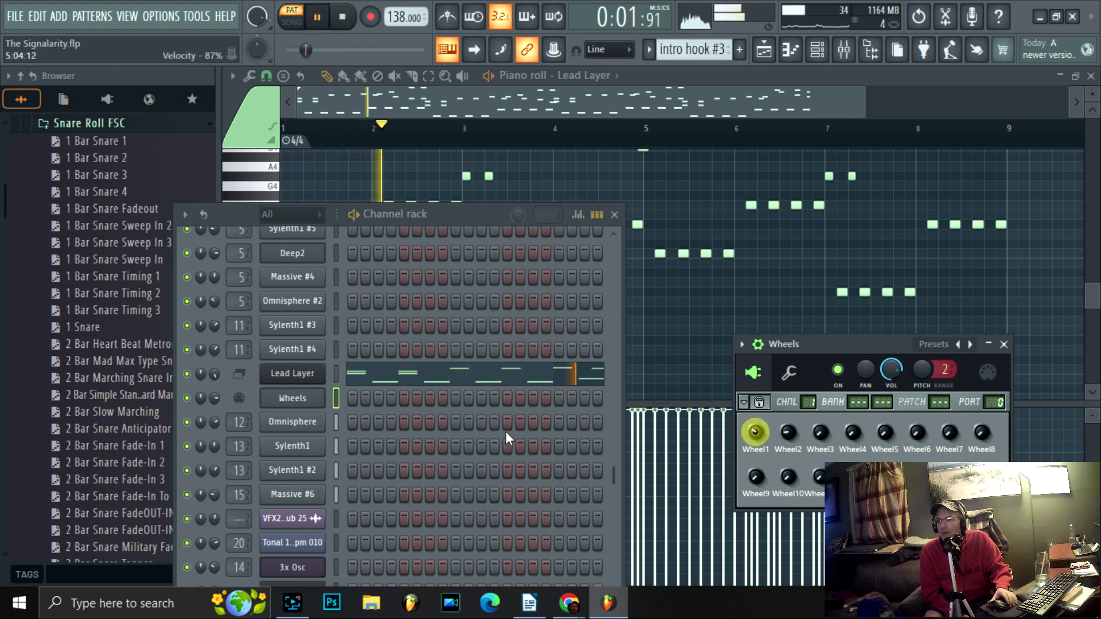
left_click(186, 494)
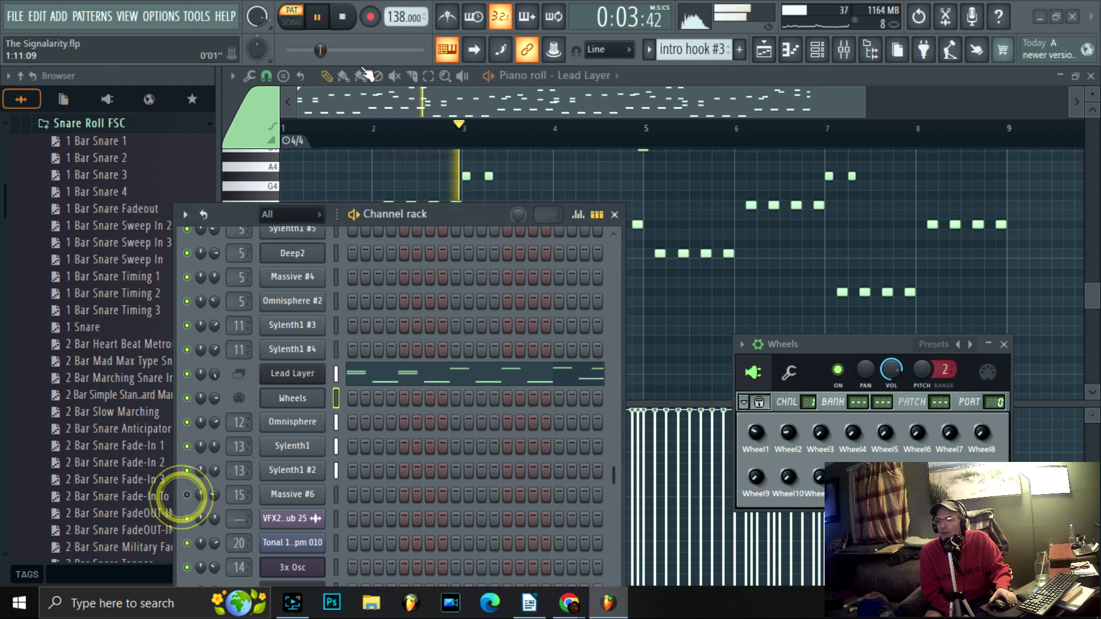
left_click(340, 23)
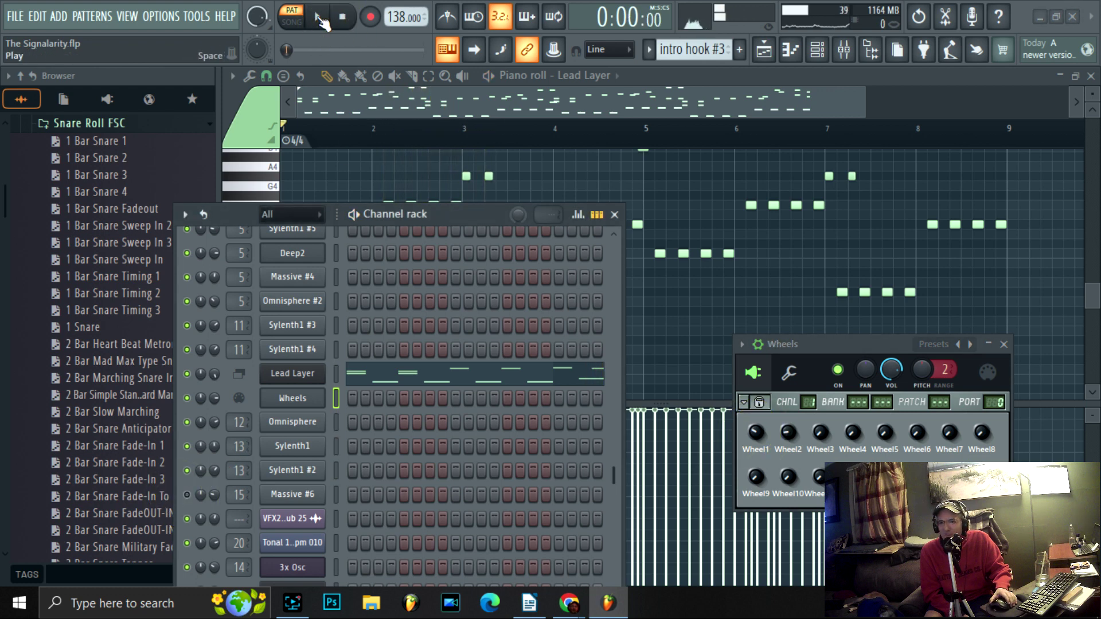
left_click(319, 18)
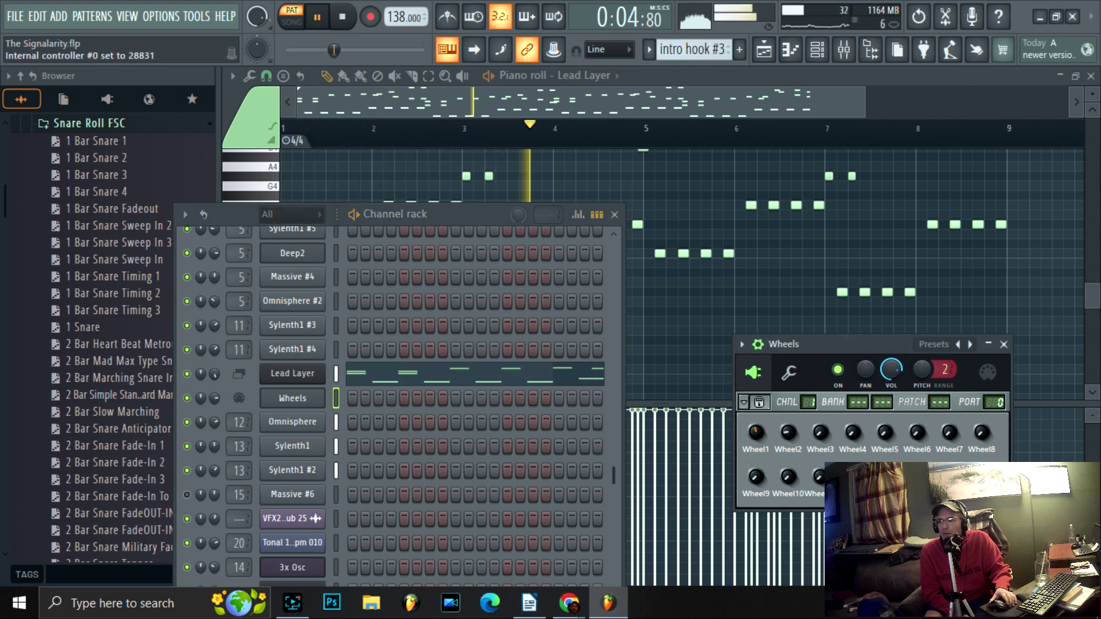
key("space")
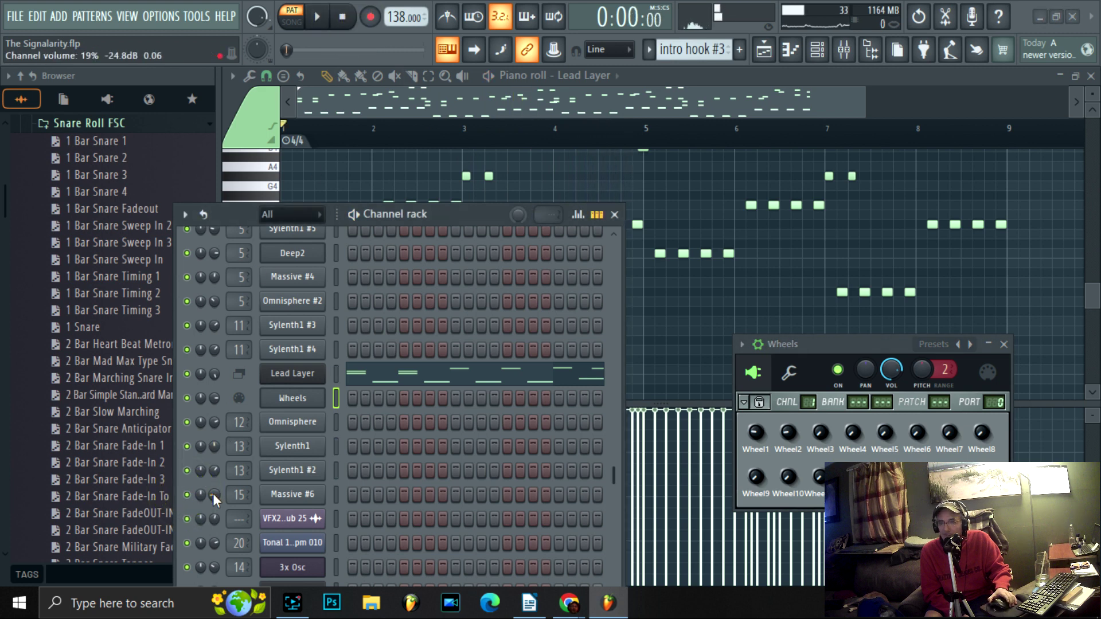
Play intro hook #3 while turning Wheel1 up to maximum, temporarily muting Sylenth1 #2, Sylenth1 and Omnisphere to compare the layers
left_click(314, 20)
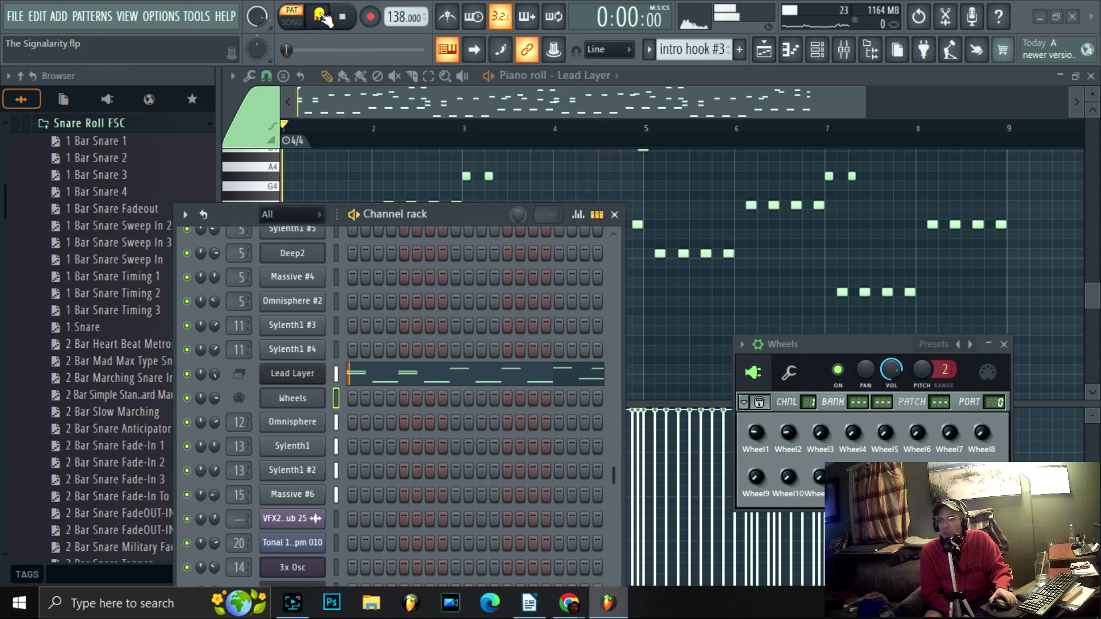
left_click_drag(760, 437, 760, 378)
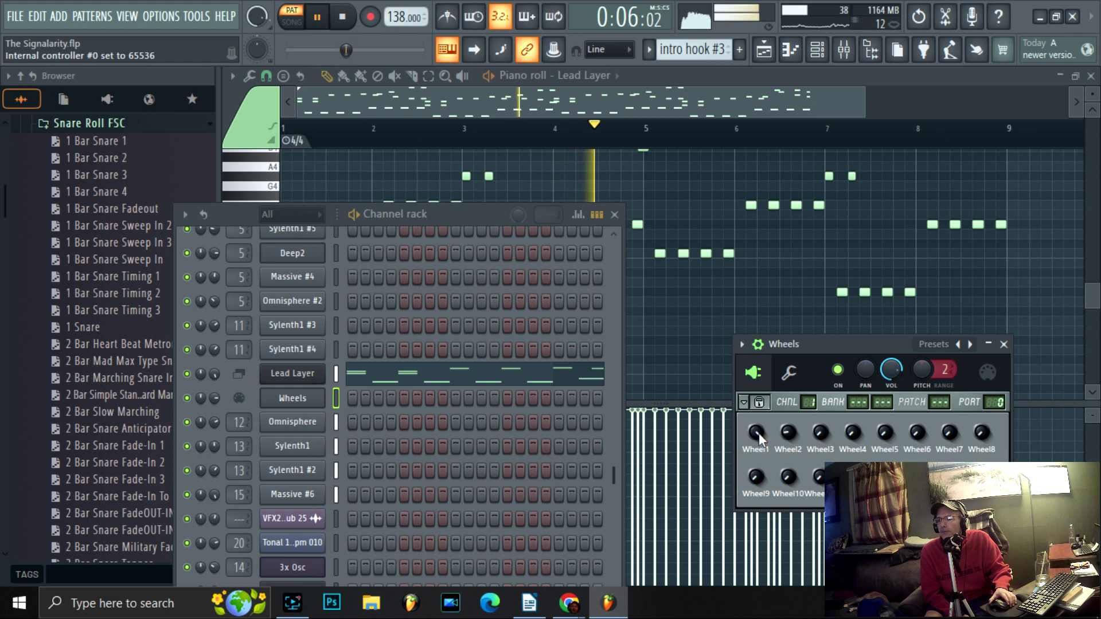
left_click(187, 468)
left_click(187, 446)
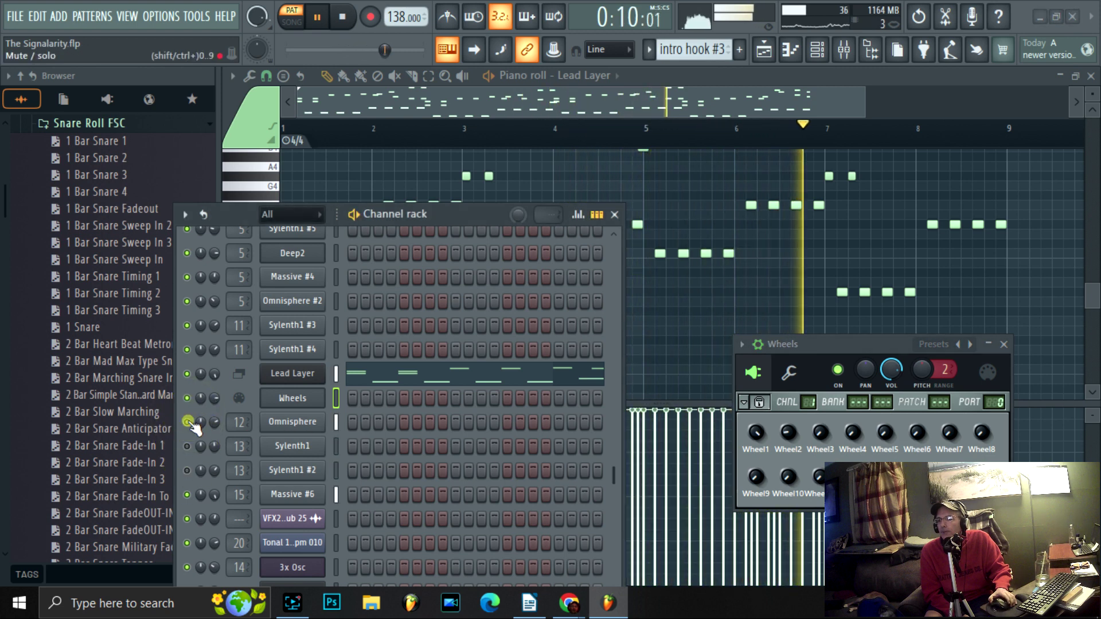
left_click(186, 422)
left_click(187, 446)
left_click(185, 470)
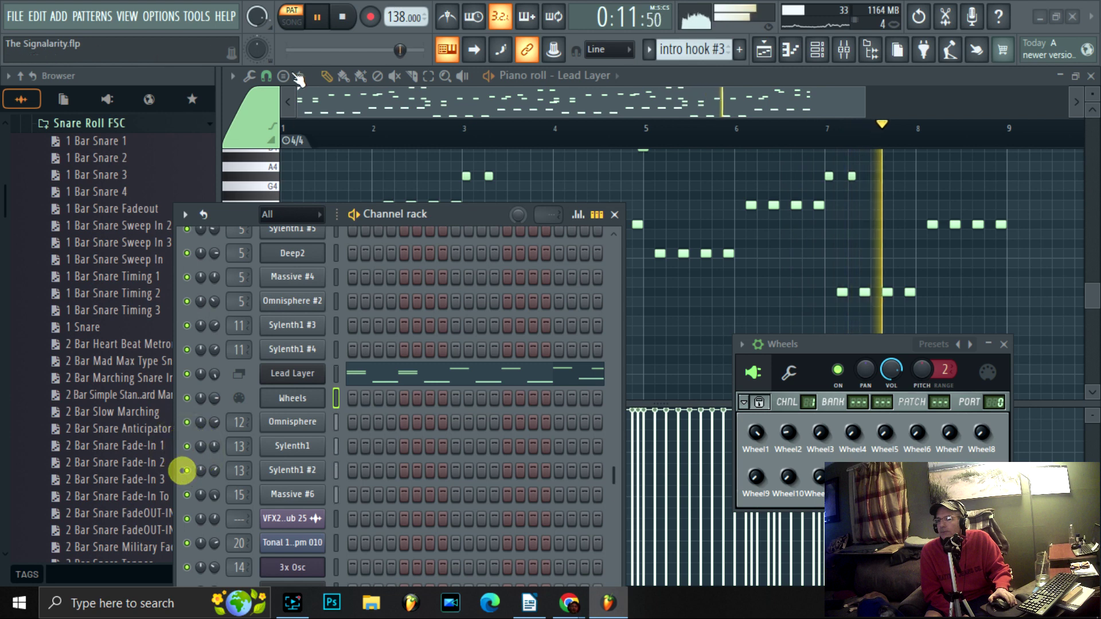
left_click(342, 17)
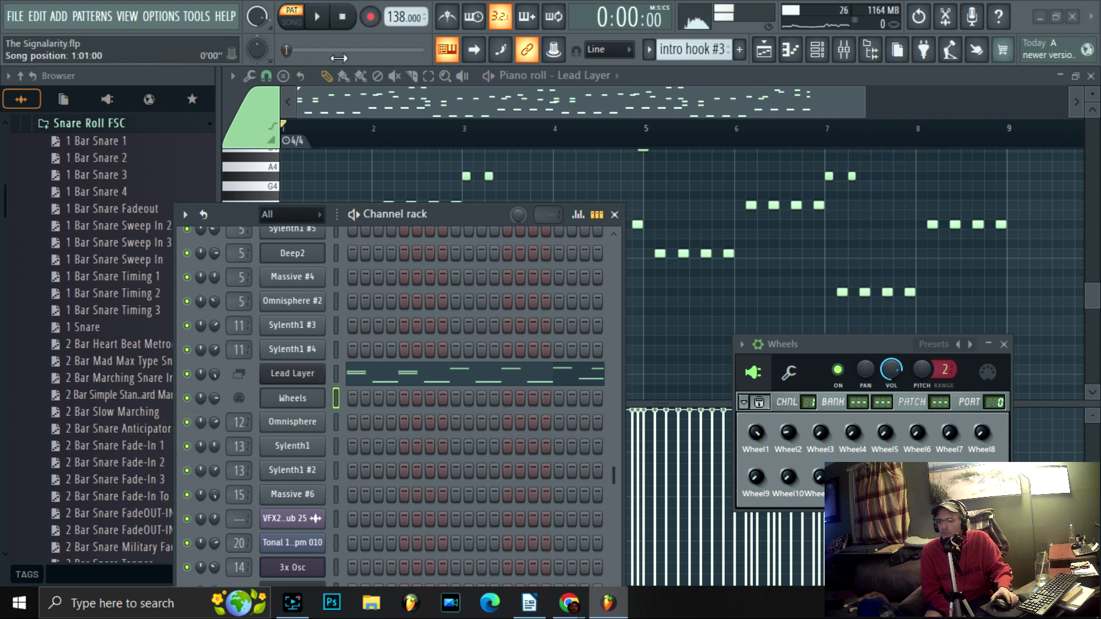
Shift the Channel rack off the Browser and turn the Wheel1 knob back down
left_click_drag(480, 214, 587, 216)
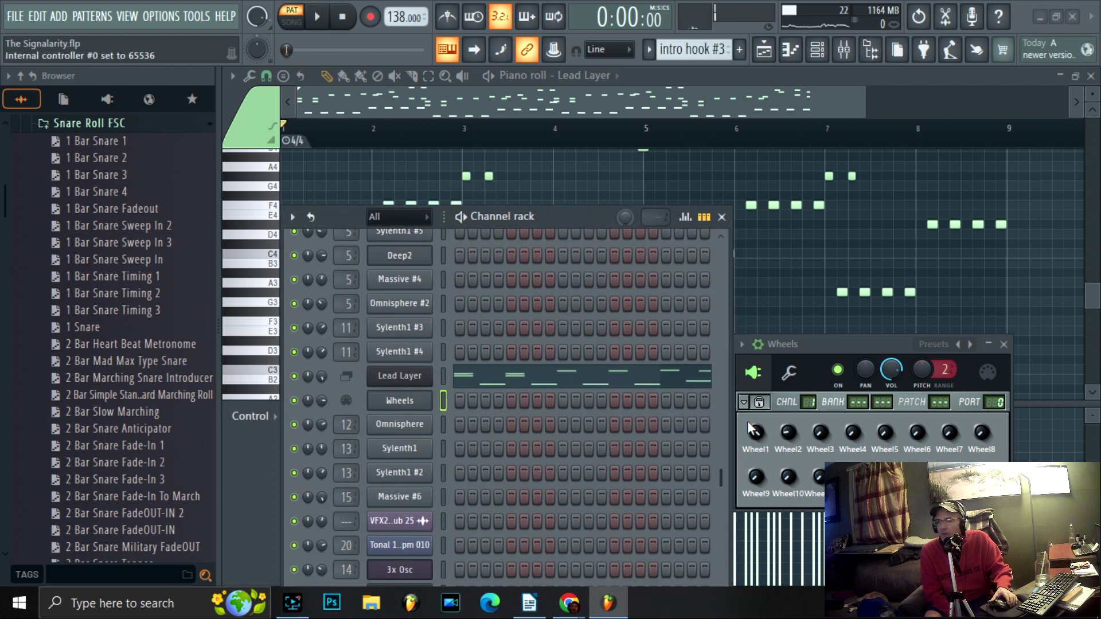
left_click_drag(755, 432, 756, 453)
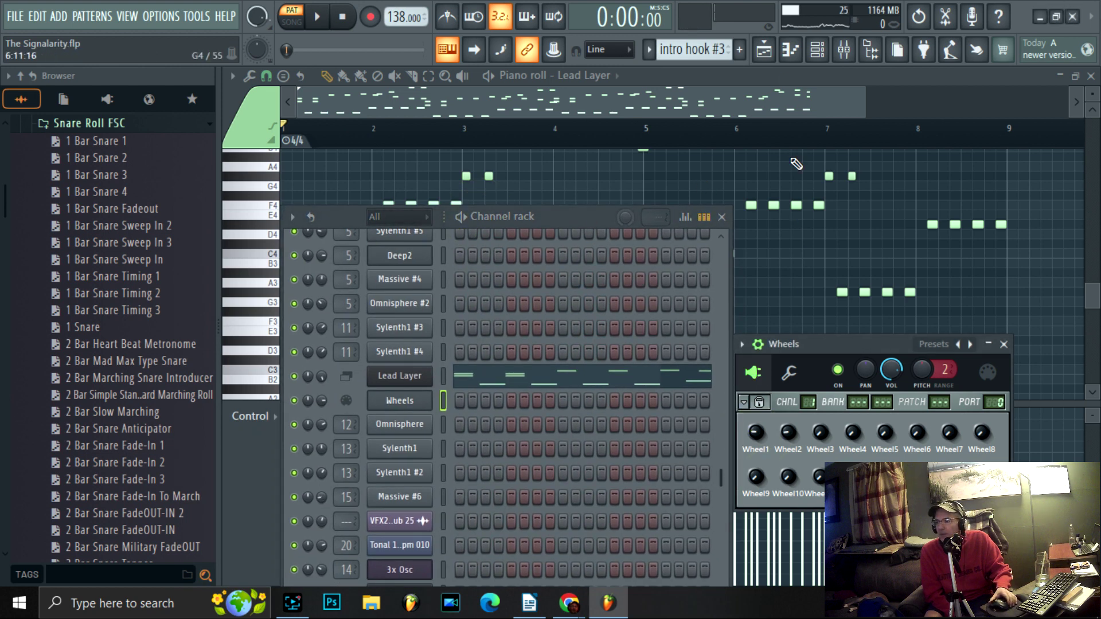
key("Escape")
Move the Channel rack off the playlist's pattern list, select intro hook #5 and show it in the piano roll
left_click(751, 51)
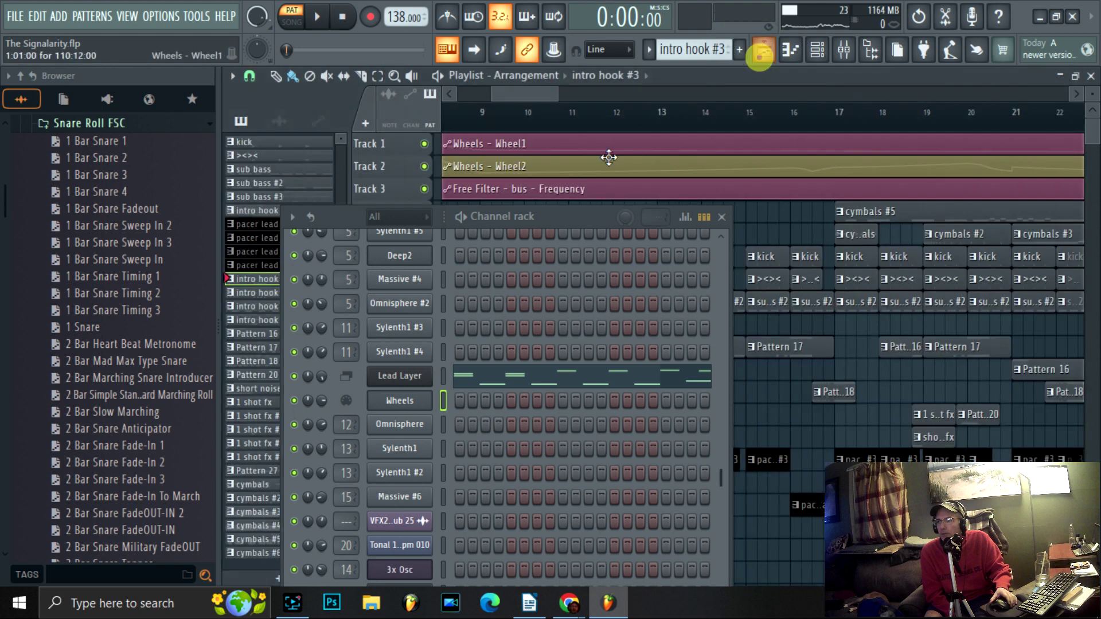
left_click_drag(586, 216, 49, 321)
left_click(286, 295)
left_click(789, 50)
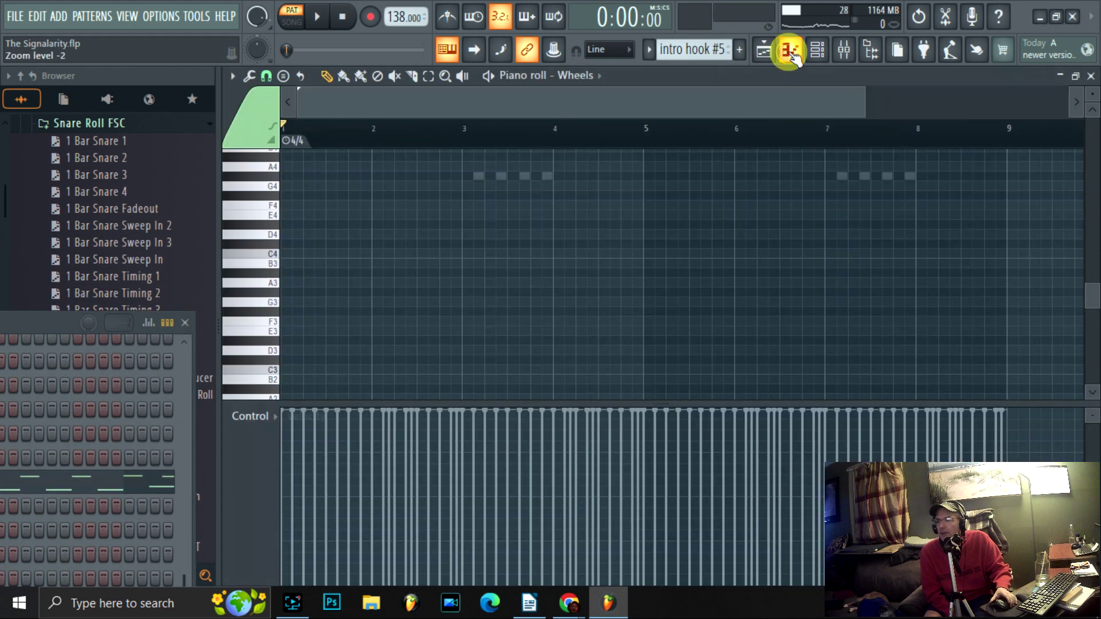
scroll(635, 240, "up", 5)
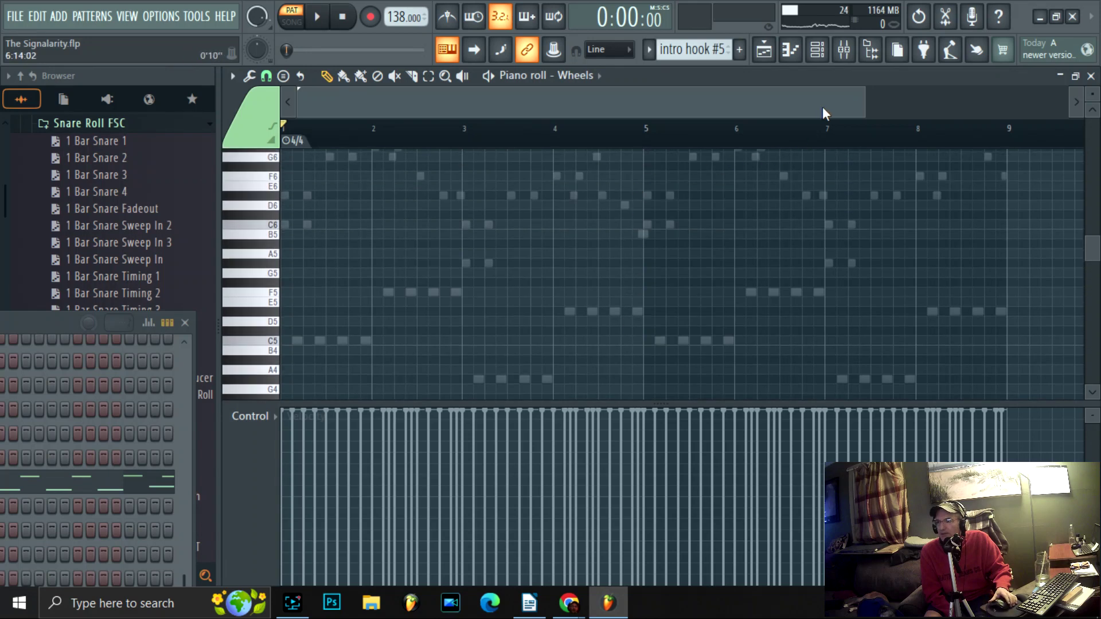
scroll(867, 101, "down", 1)
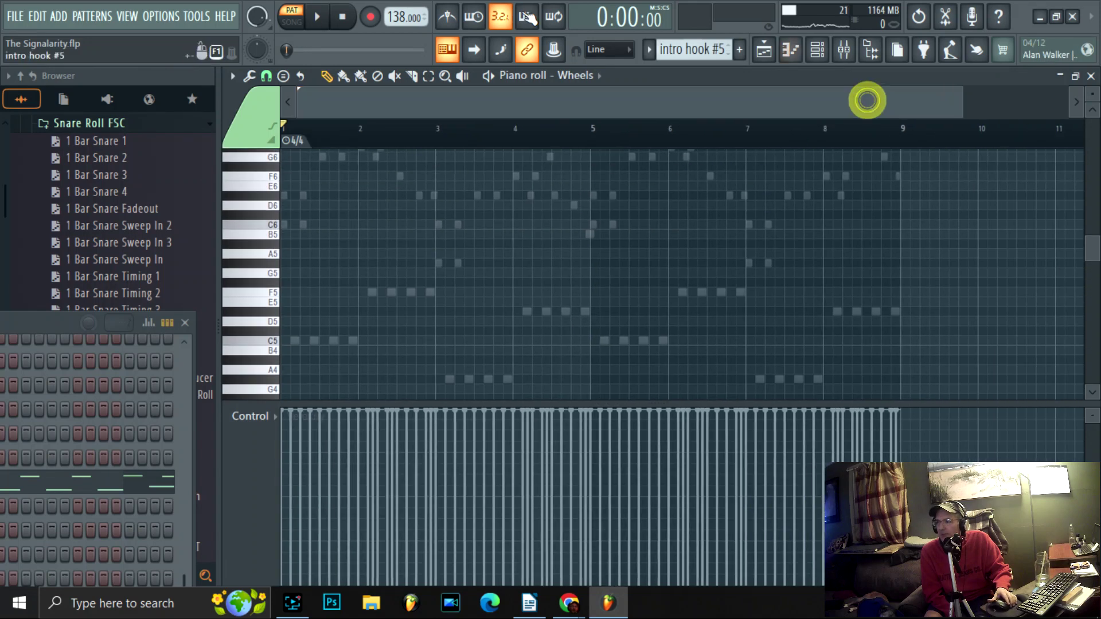
Play intro hook #5 with the piano roll set to the Lead Layer channel, flipping to intro hook #3 for comparison
left_click(316, 16)
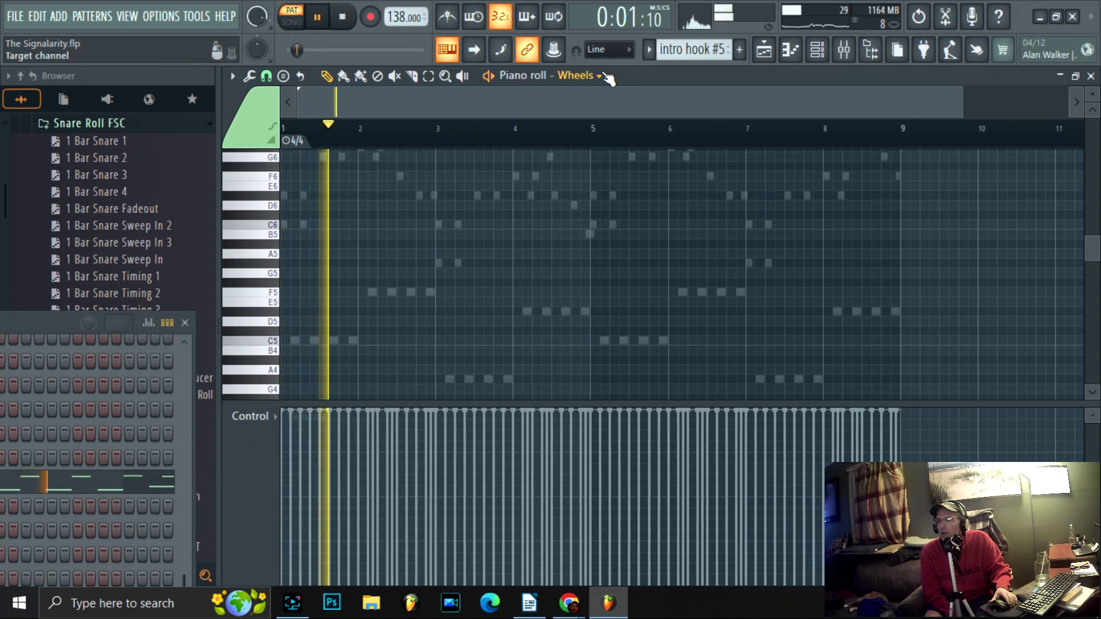
left_click(580, 78)
left_click(735, 193)
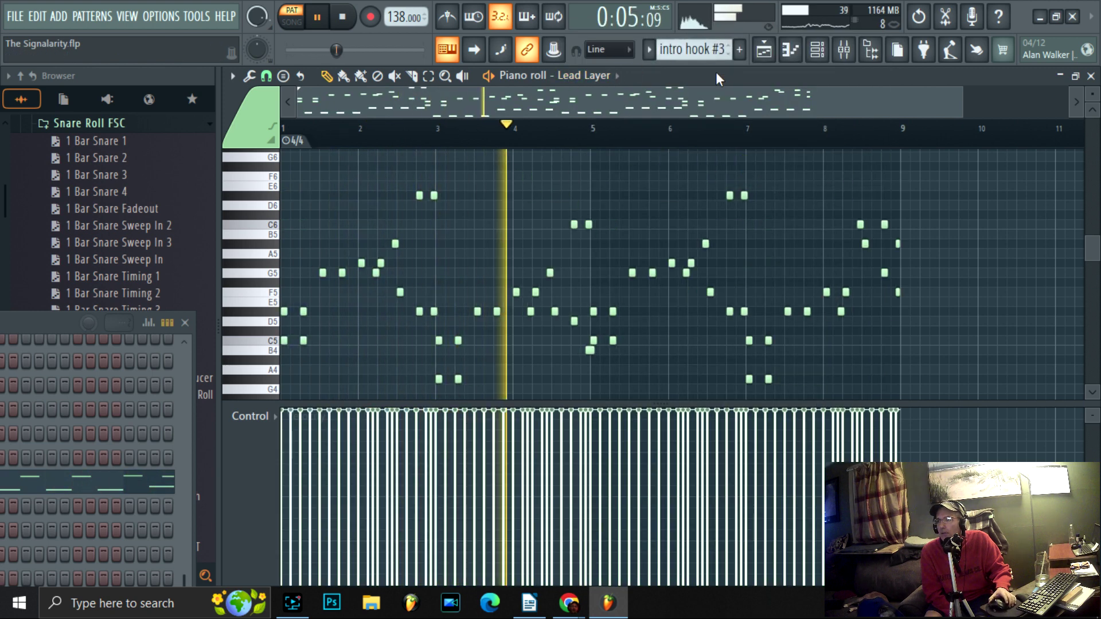
scroll(683, 45, "down", 2)
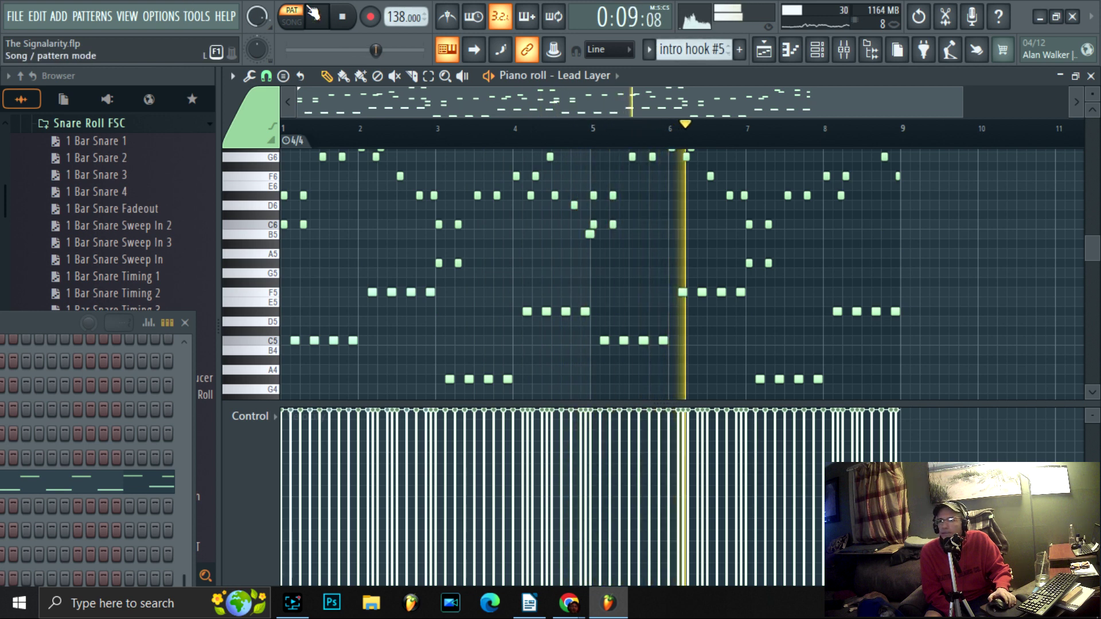
key("space")
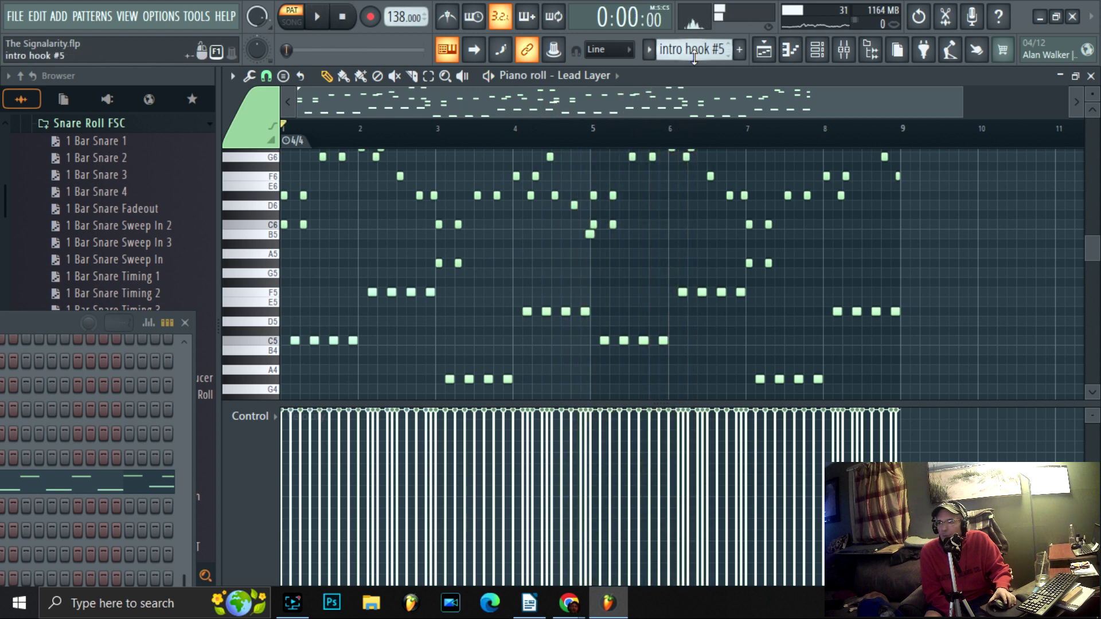
Select intro hook #4 and play it while examining its Lead Layer notes in the piano roll down to C4
scroll(693, 57, "up", 1)
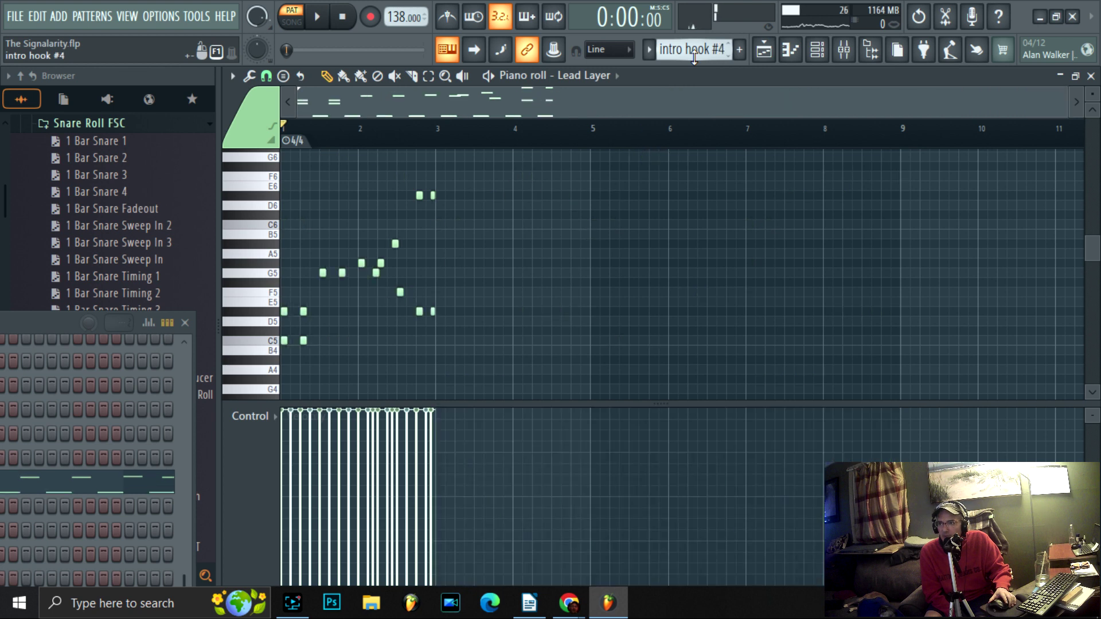
left_click(319, 16)
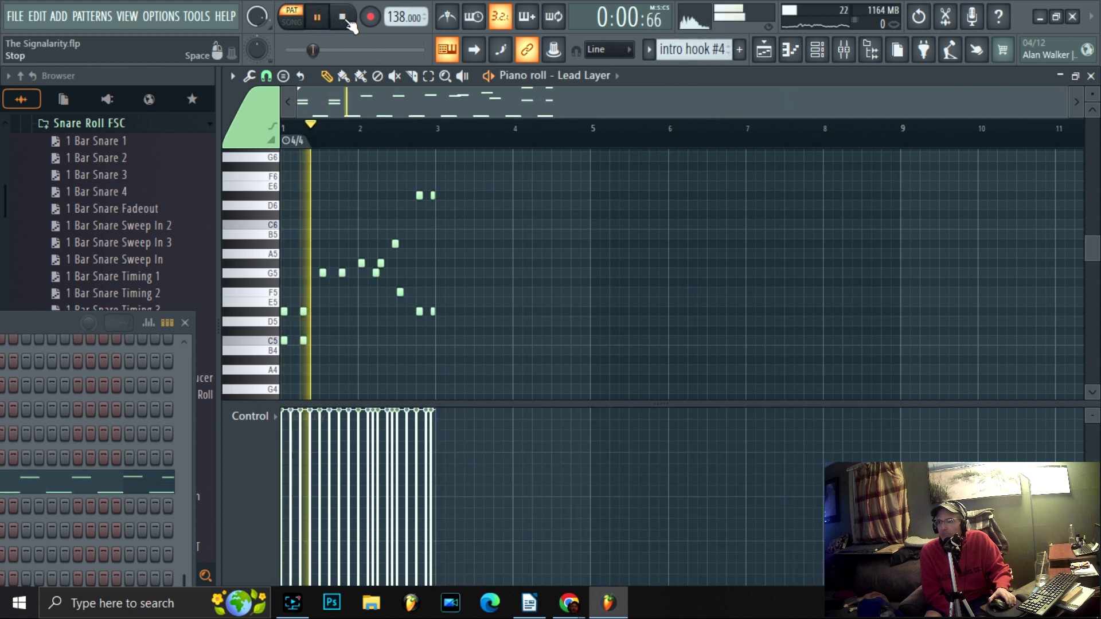
scroll(474, 133, "up", 2)
scroll(654, 400, "down", 5)
scroll(653, 400, "up", 2)
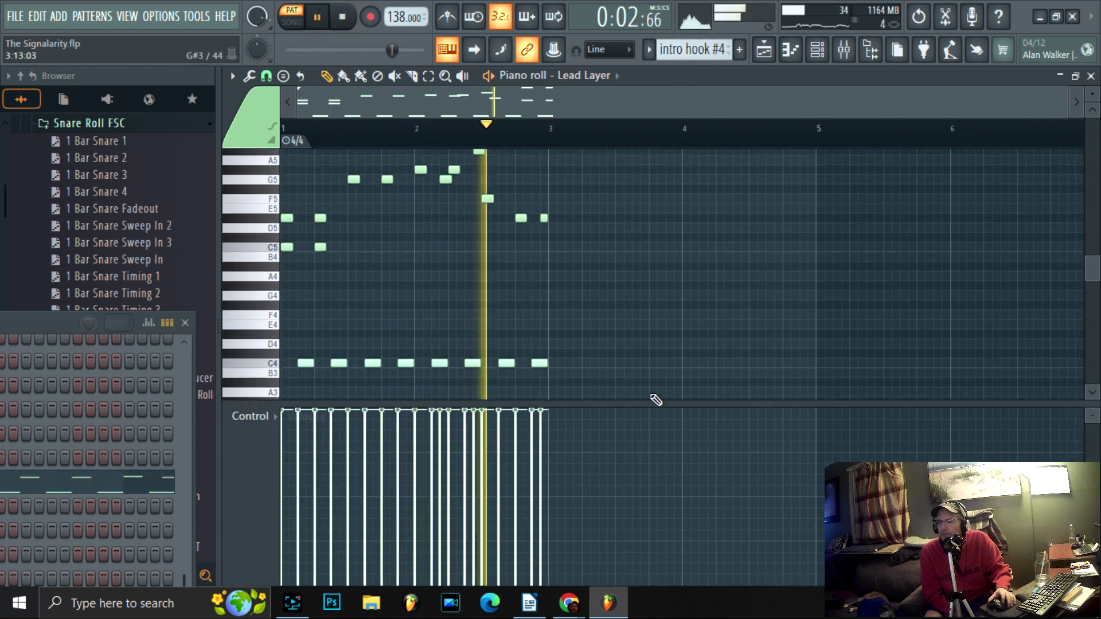
Stop intro hook #4, select intro hook #2 and play it while examining its Lead Layer notes in the piano roll
left_click(341, 19)
left_click(341, 19)
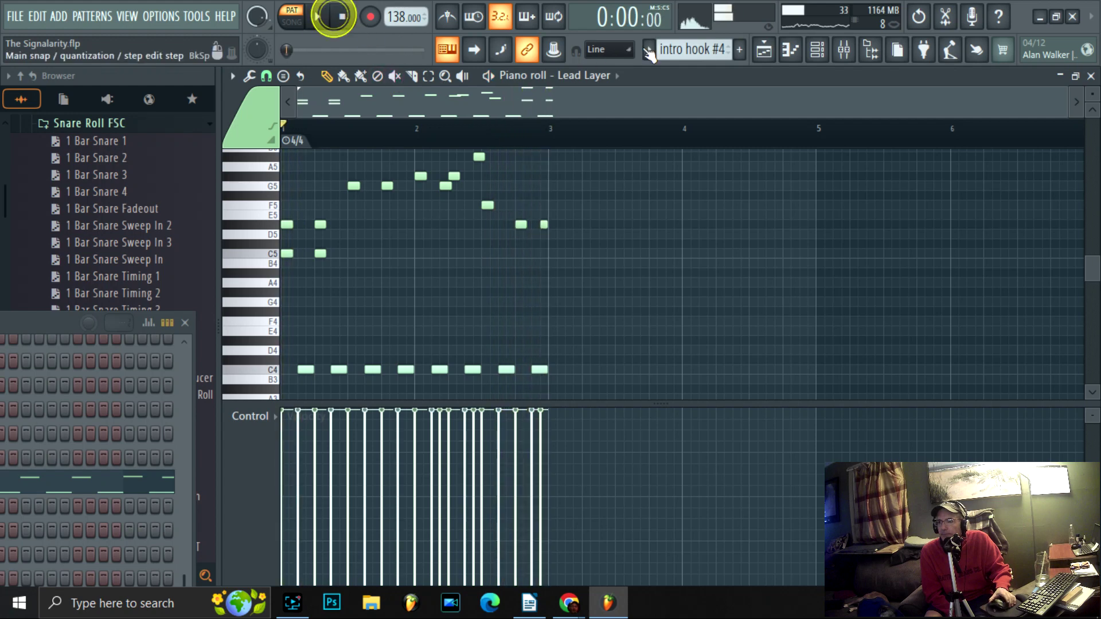
left_click(764, 55)
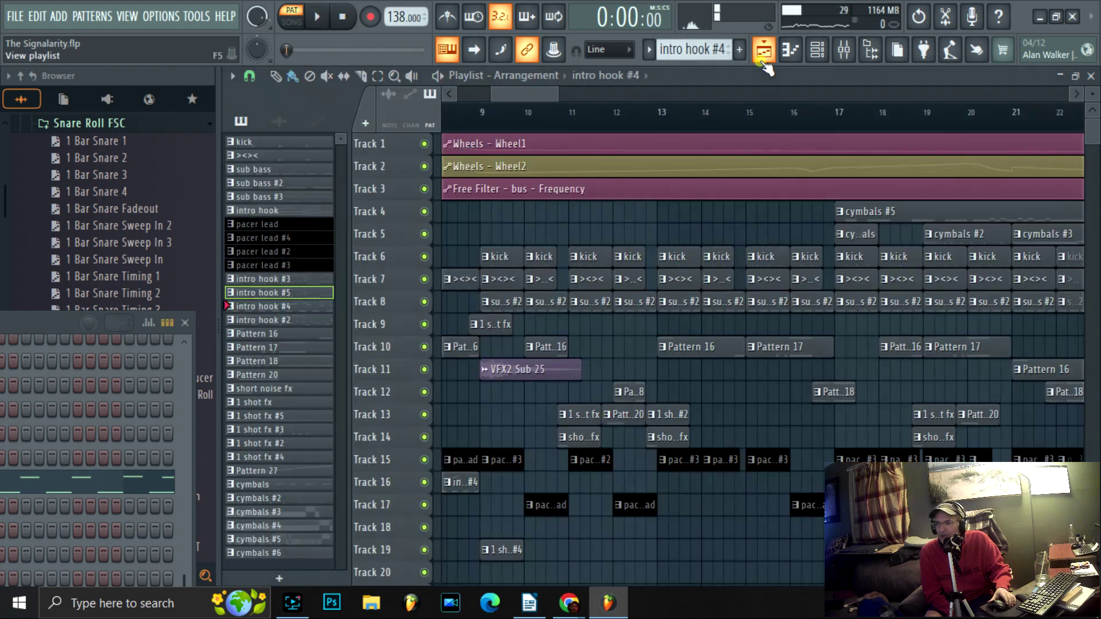
left_click(291, 319)
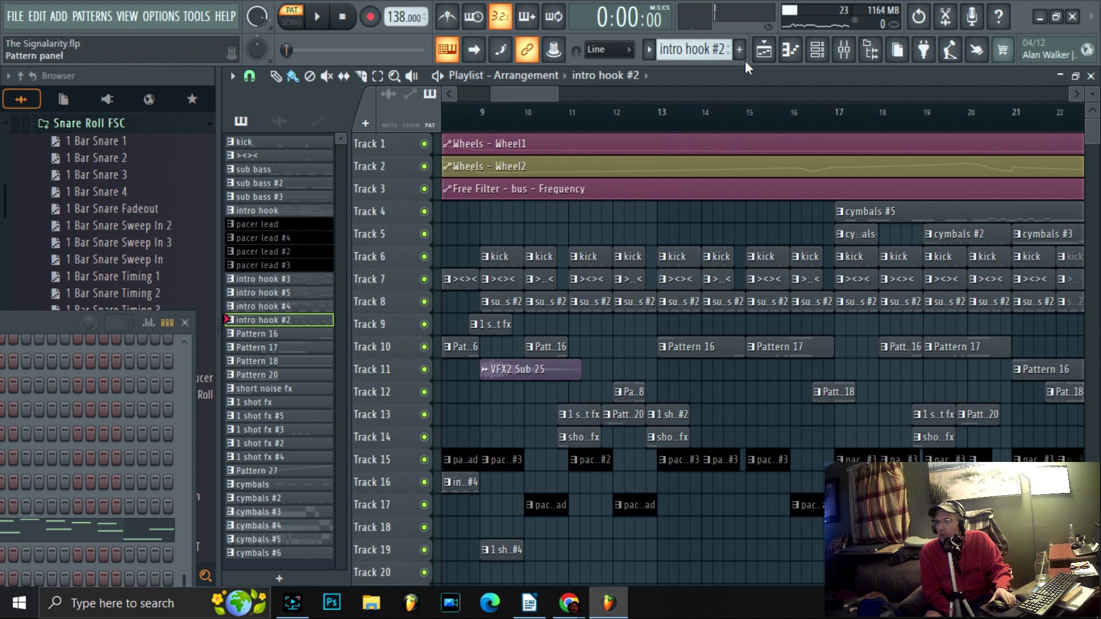
left_click(784, 57)
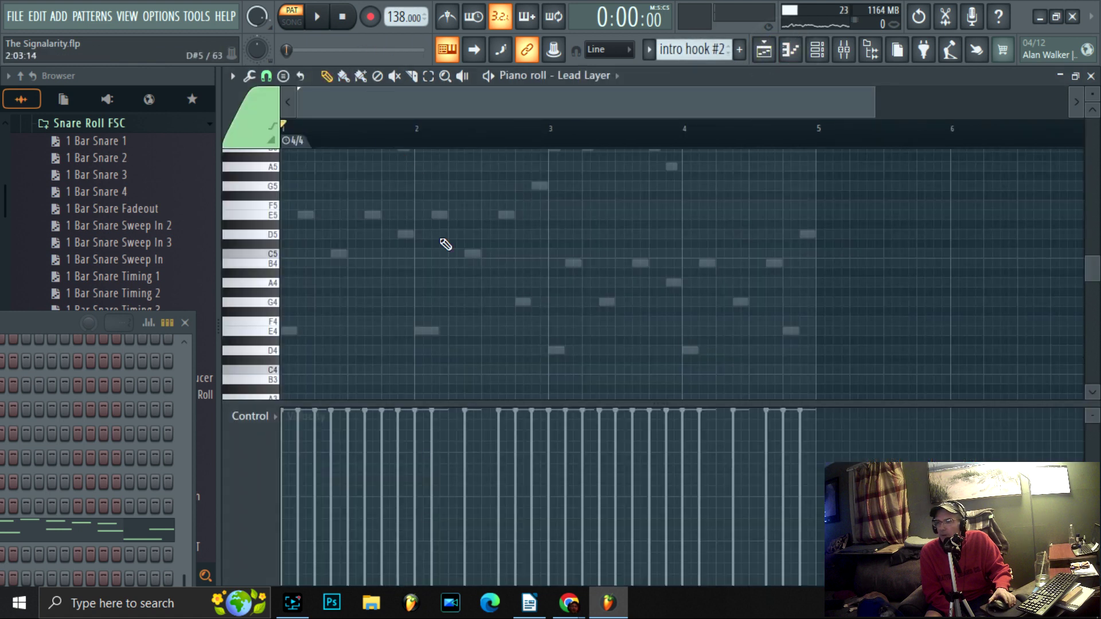
scroll(446, 244, "up", 2)
left_click(317, 16)
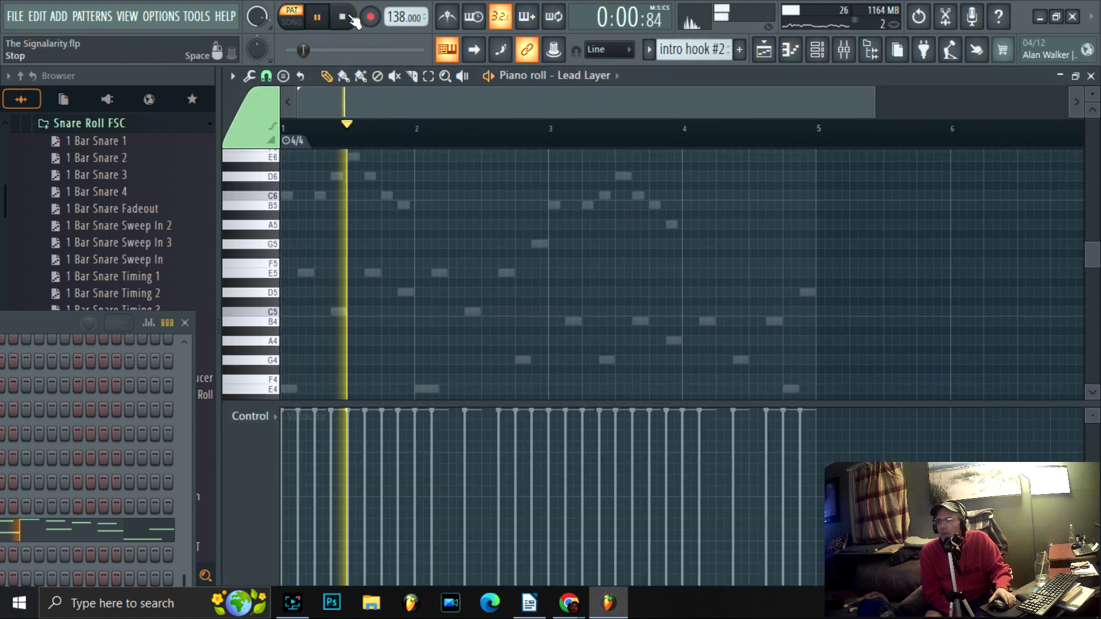
left_click(342, 17)
Return to the playlist arrangement and shift the Channel rack lower to uncover more of the Browser's snare list
left_click(764, 57)
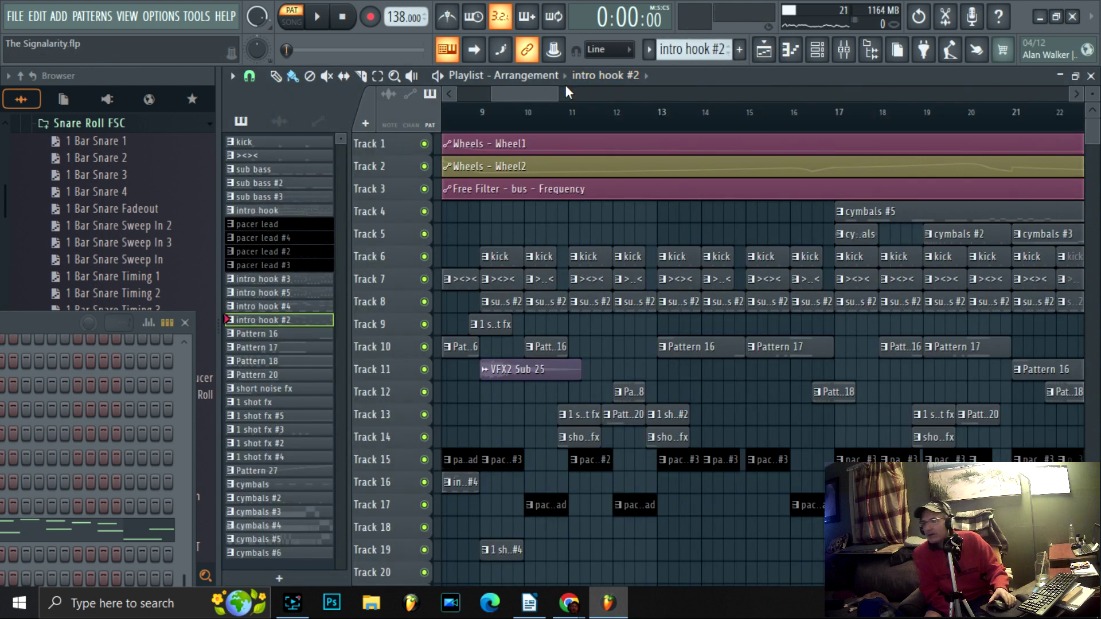
left_click_drag(558, 94, 822, 94)
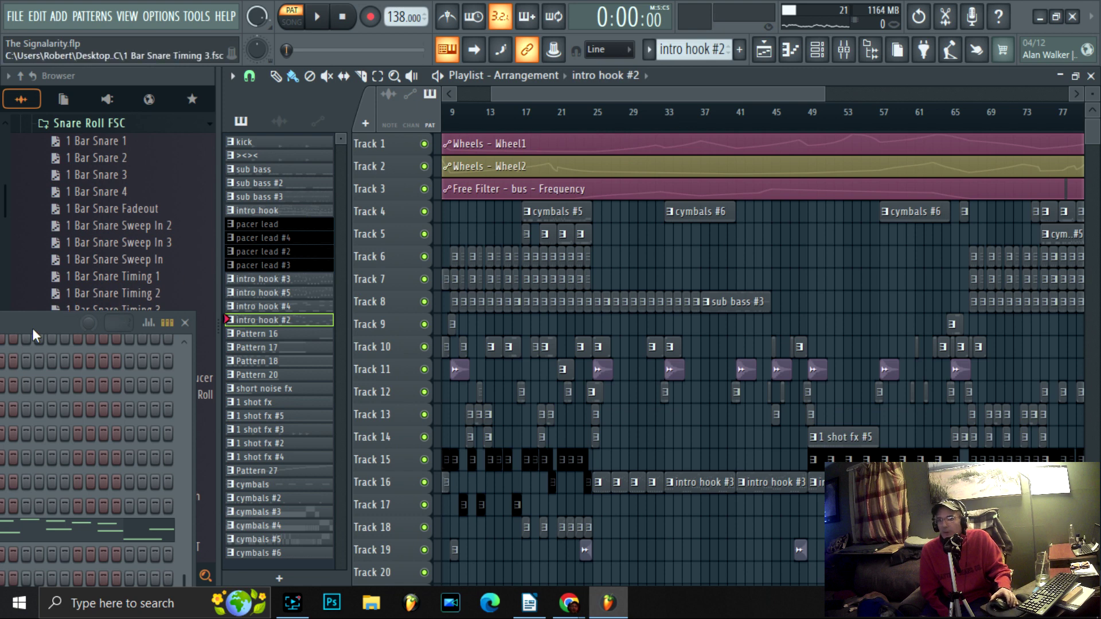
left_click_drag(32, 328, 74, 358)
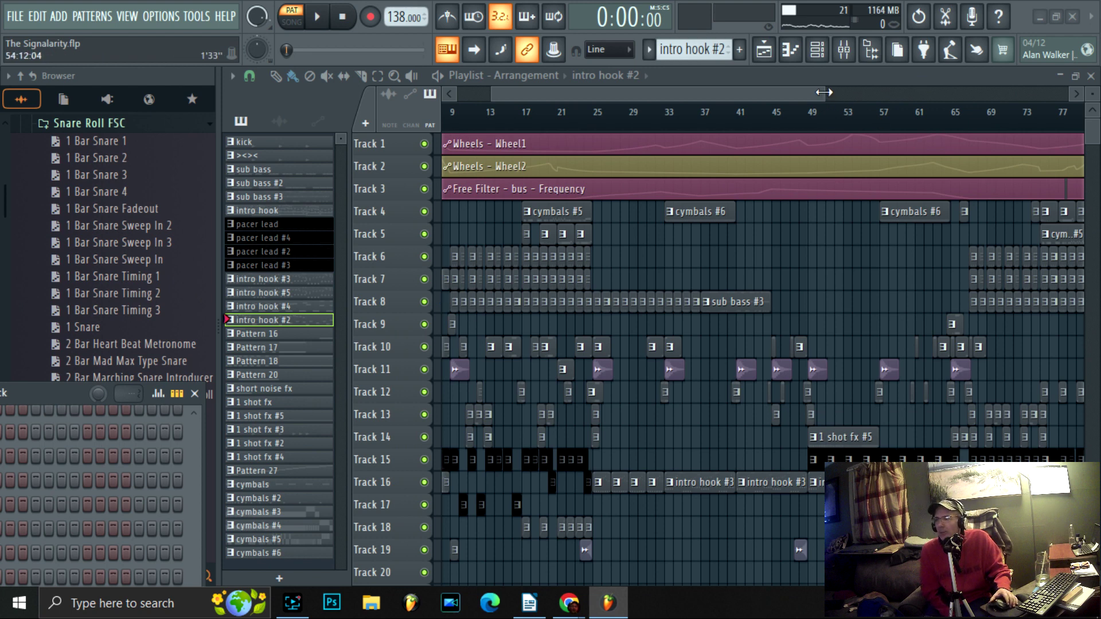
left_click_drag(824, 91, 715, 92)
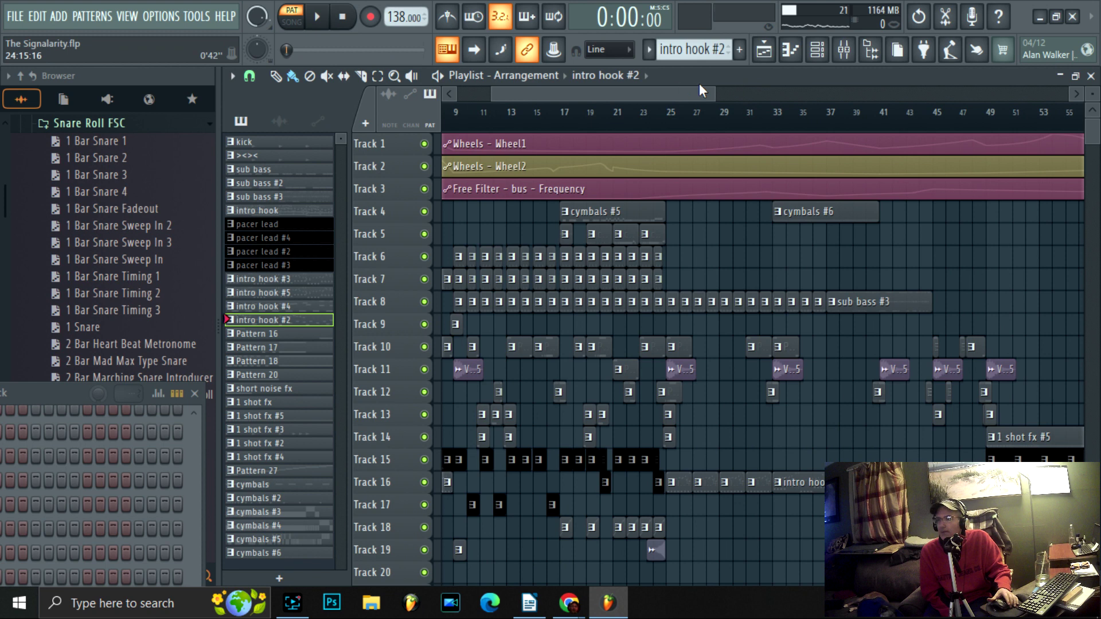
left_click_drag(705, 87, 576, 86)
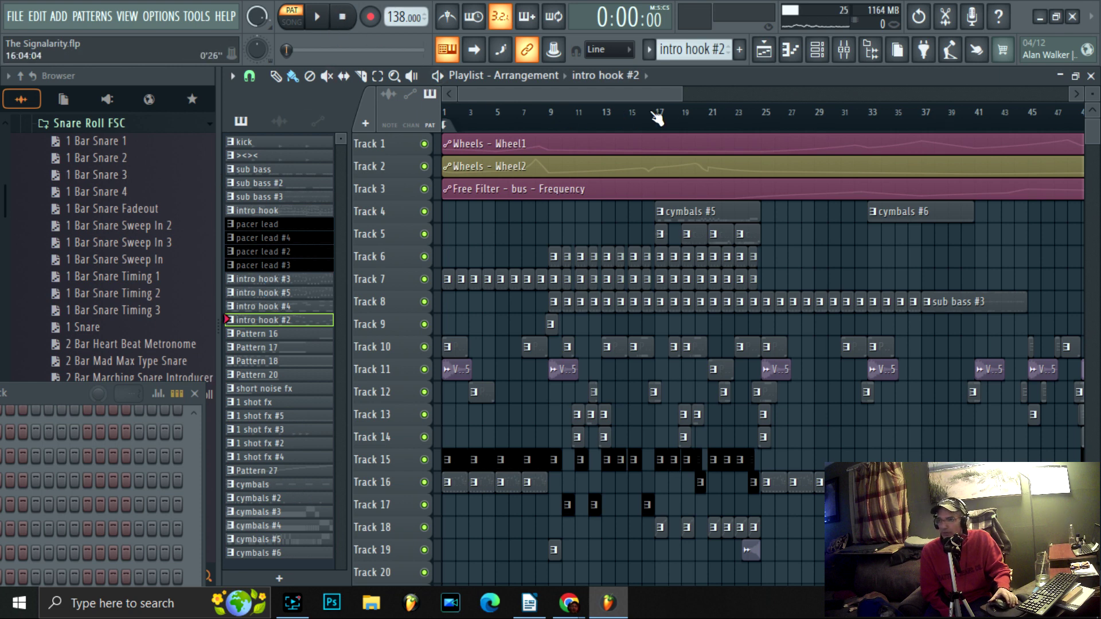
scroll(716, 116, "up", 1)
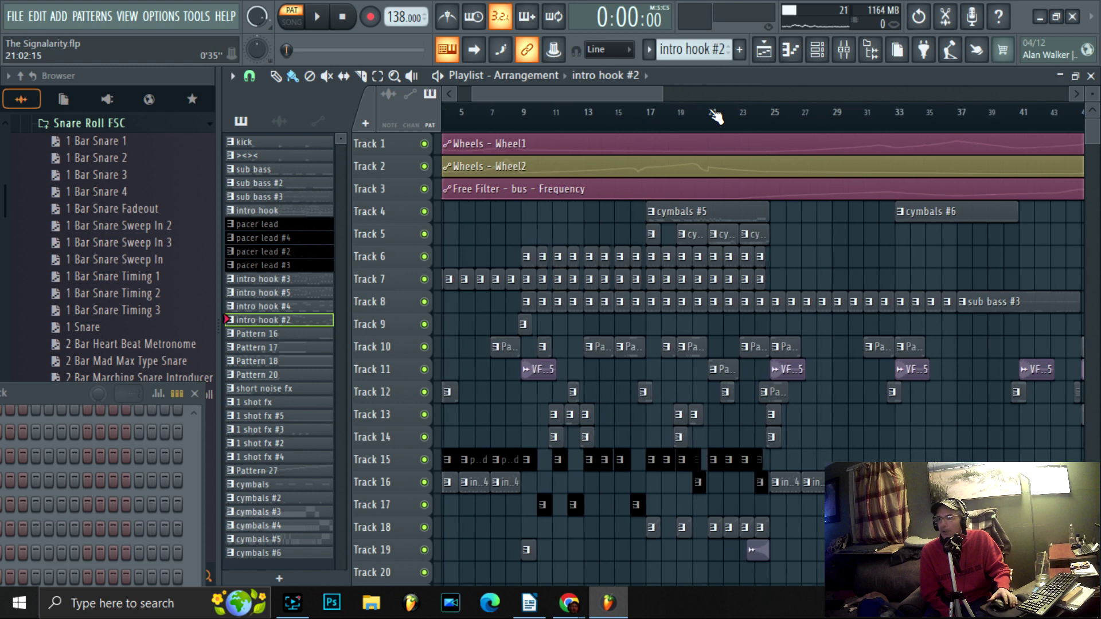
Play the arrangement from bar 1 in Song mode with its full length in view
left_click_drag(646, 92, 540, 83)
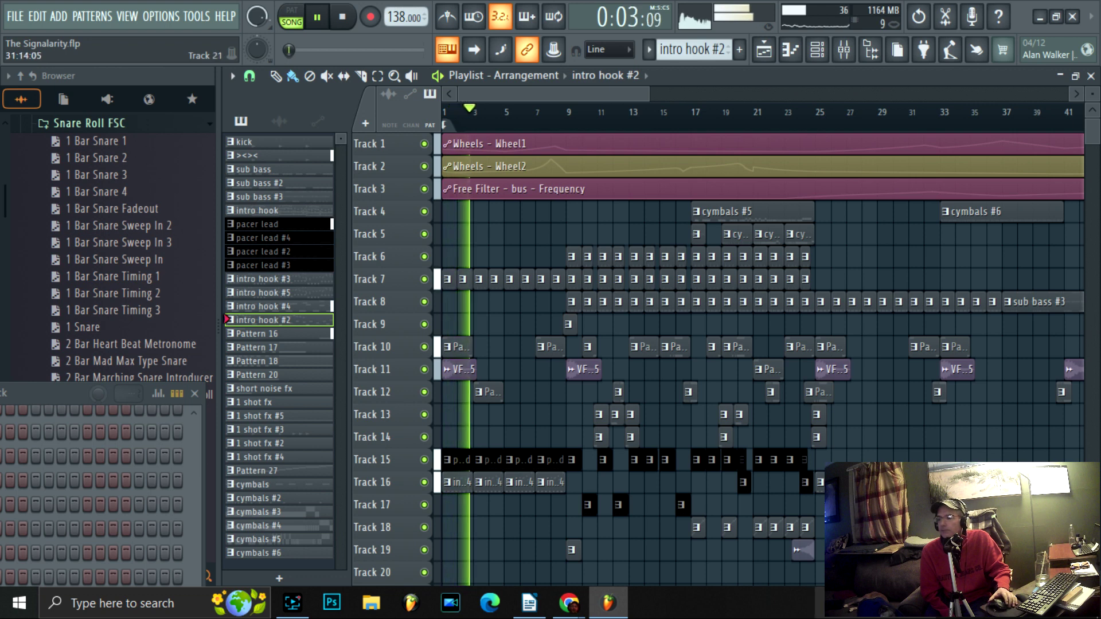
scroll(710, 117, "down", 3)
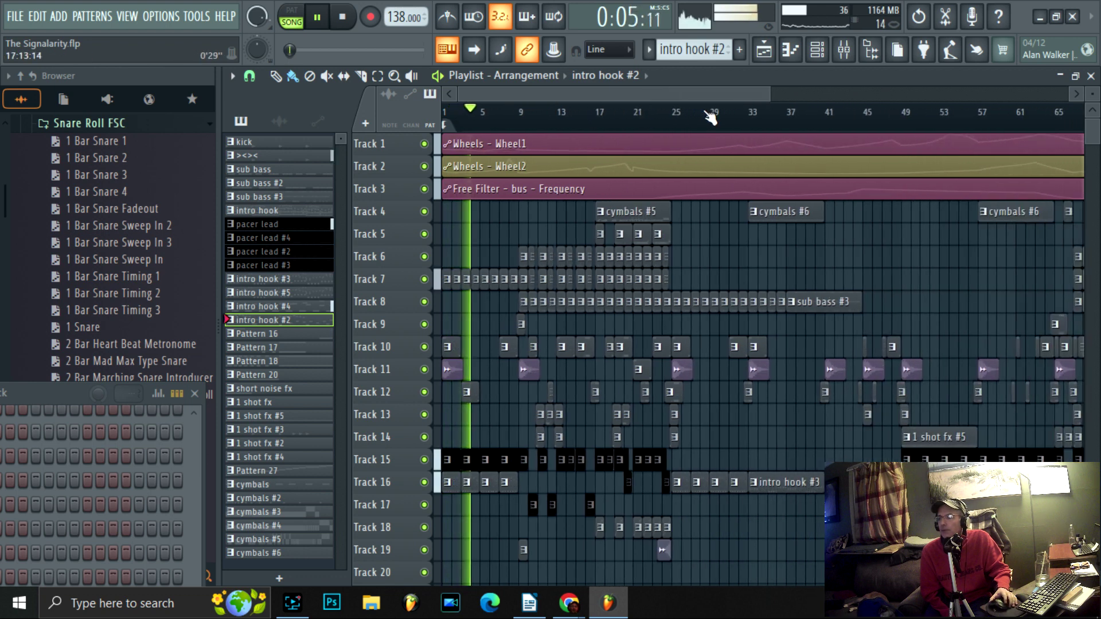
scroll(709, 117, "down", 4)
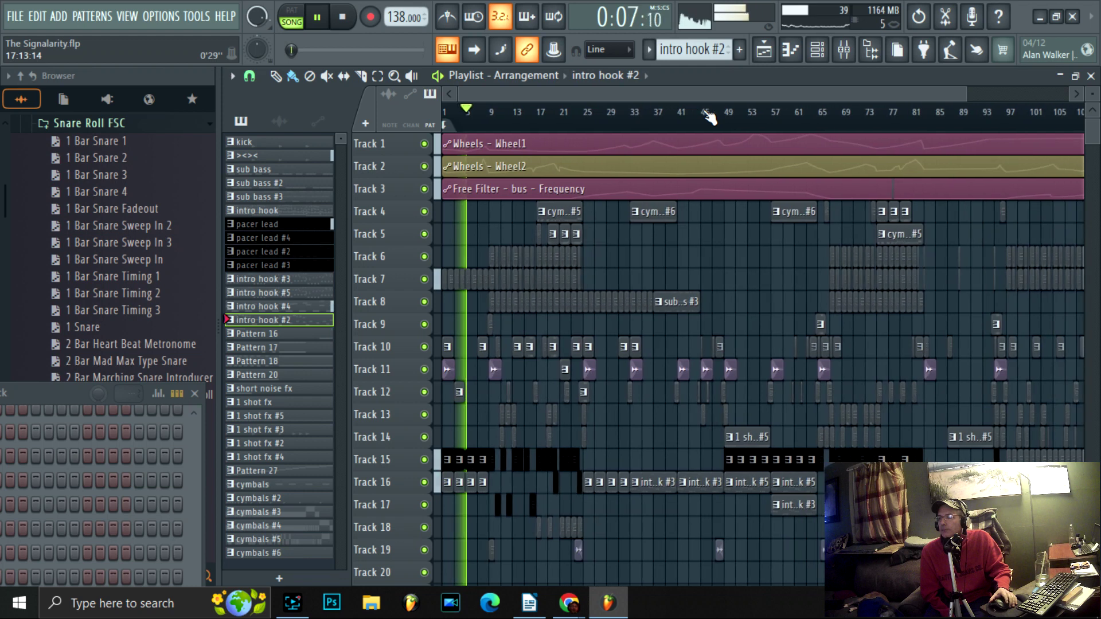
scroll(709, 117, "down", 1)
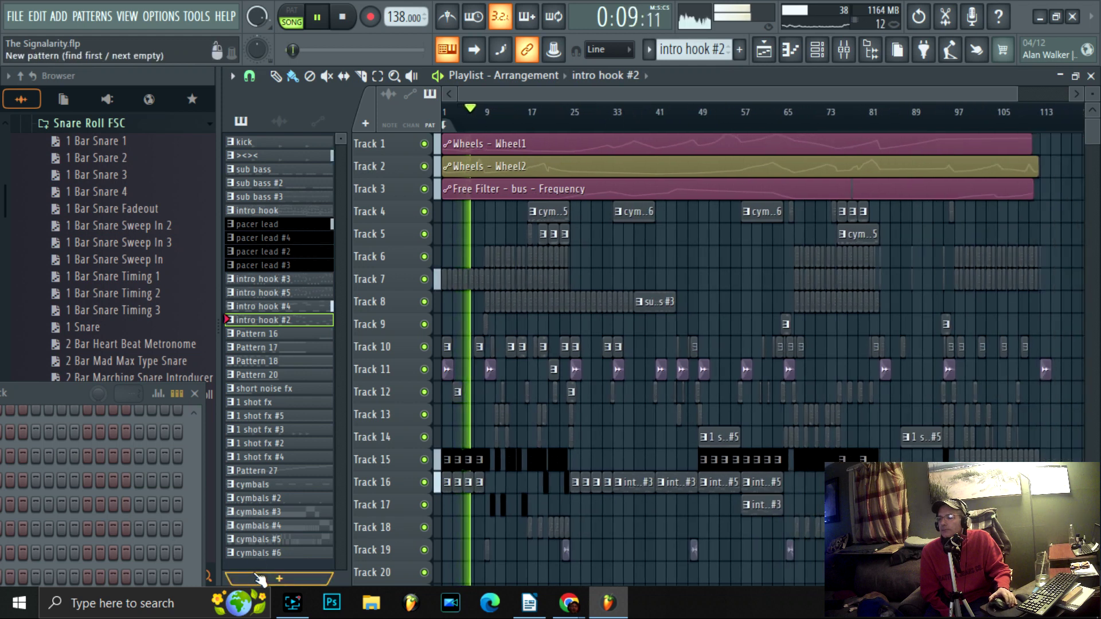
Bring up the Screen Recorder window to check the recording, and return to the FL Studio playlist
mouse_move(292, 599)
mouse_move(283, 554)
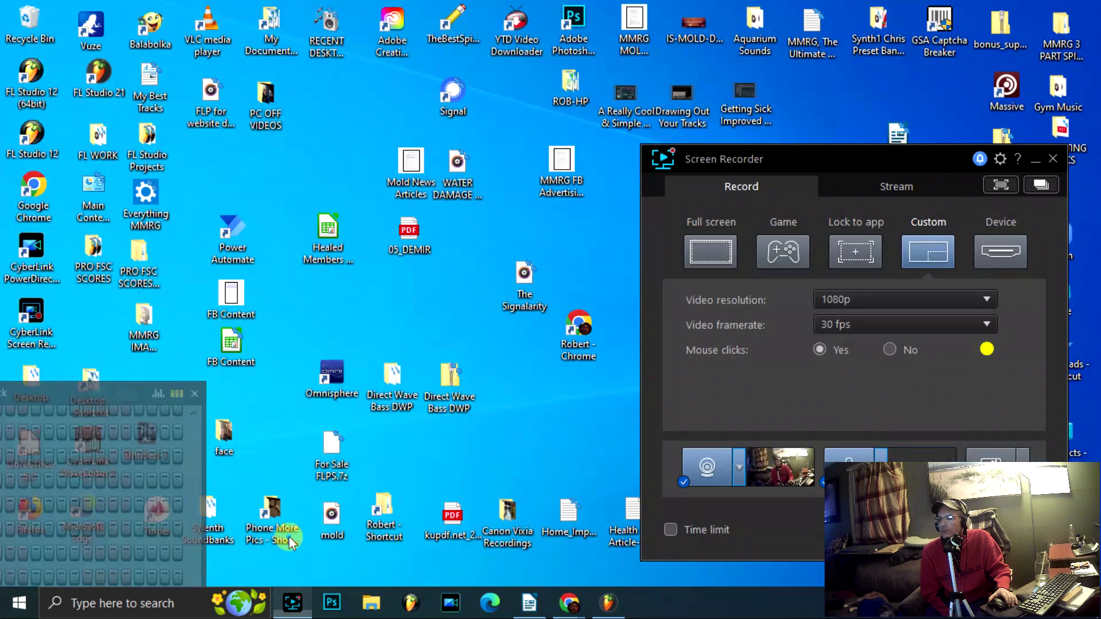
left_click(288, 535)
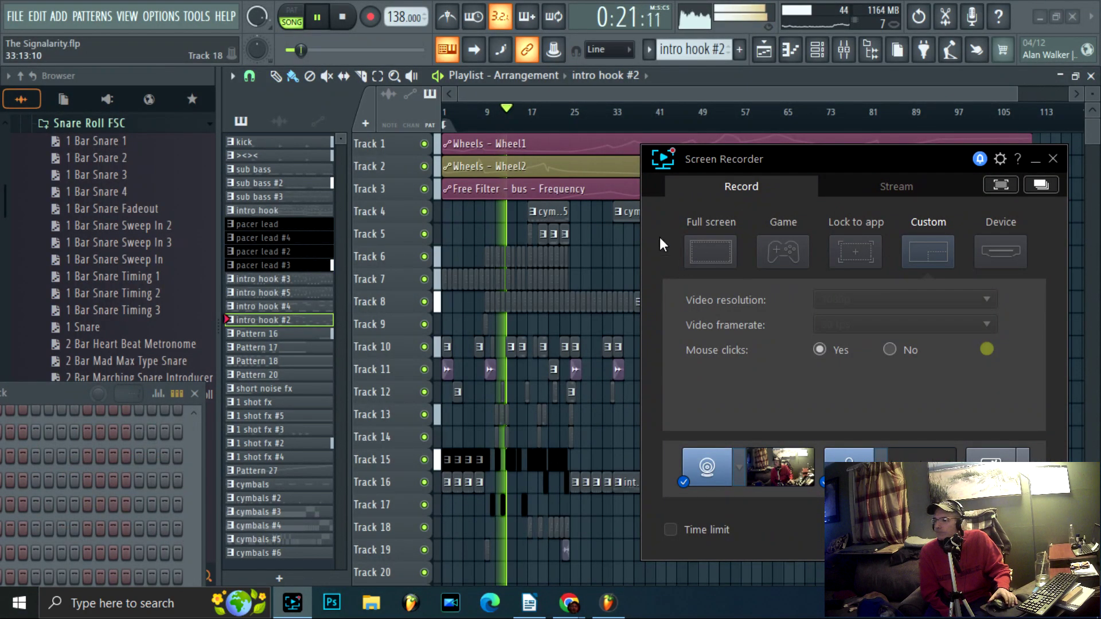
left_click(700, 76)
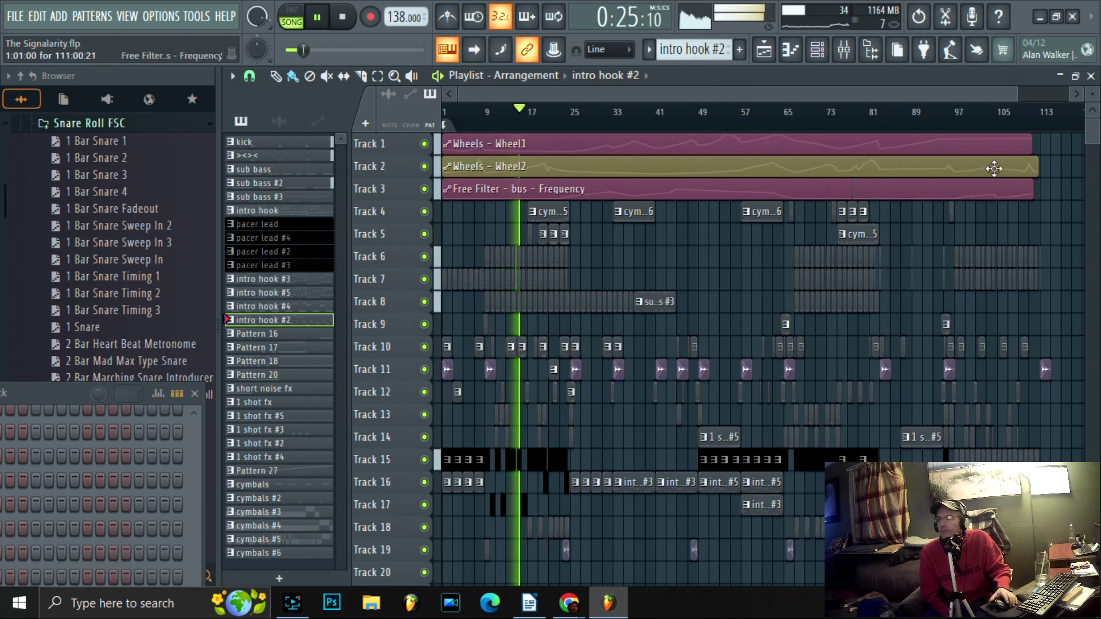
Follow the song playback closely through the clips from about bar 18 to bar 36
left_click_drag(1016, 93, 631, 86)
scroll(735, 111, "up", 3)
scroll(735, 111, "up", 1)
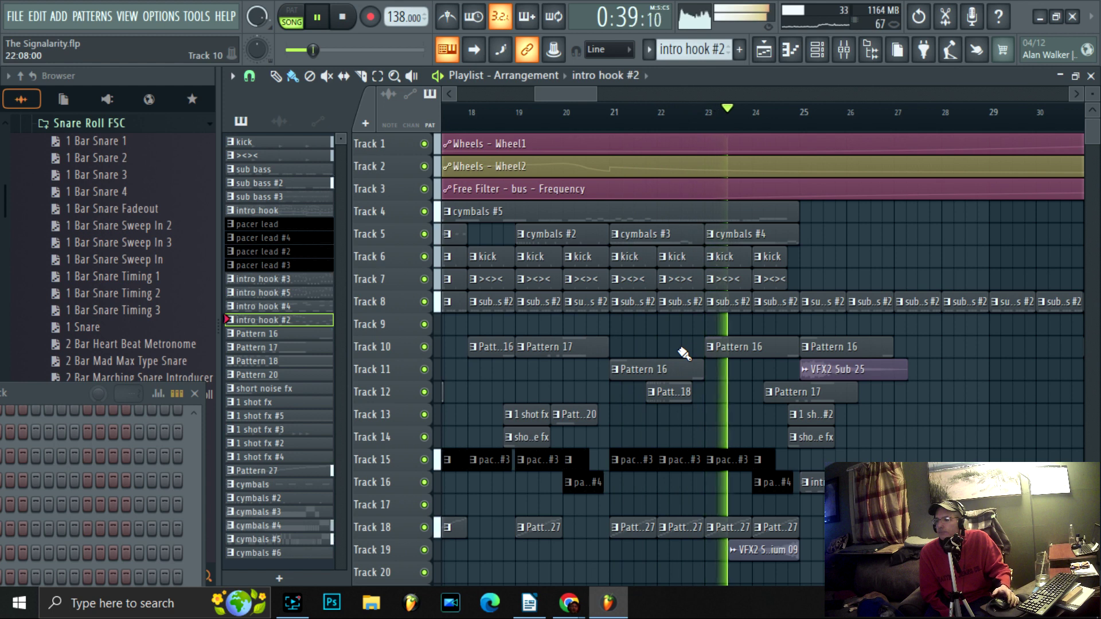
left_click_drag(558, 97, 582, 95)
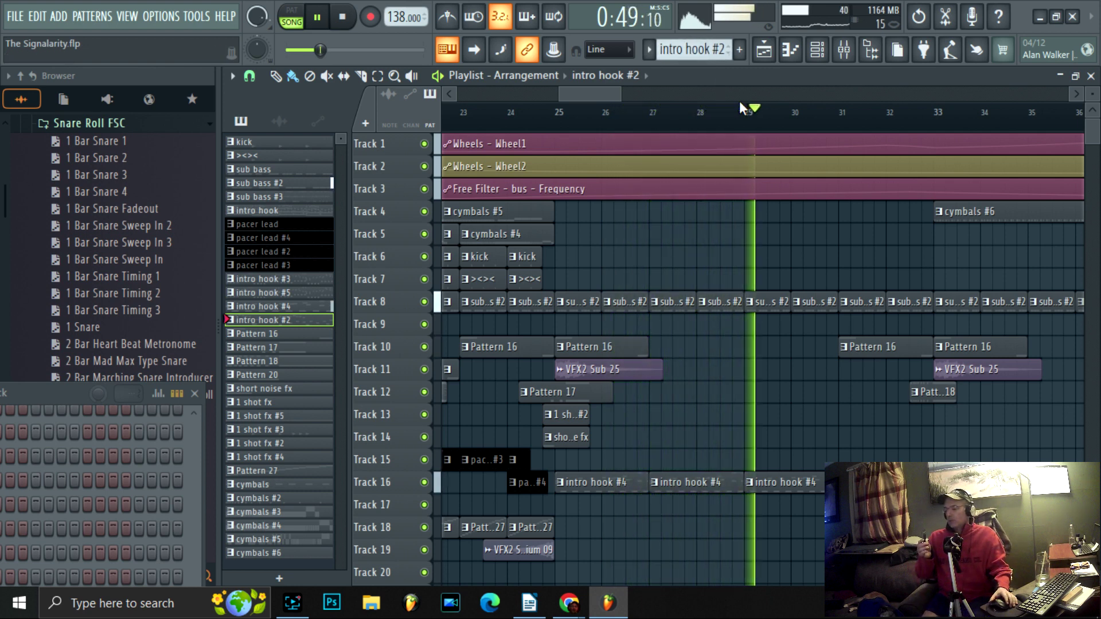
scroll(848, 115, "down", 4)
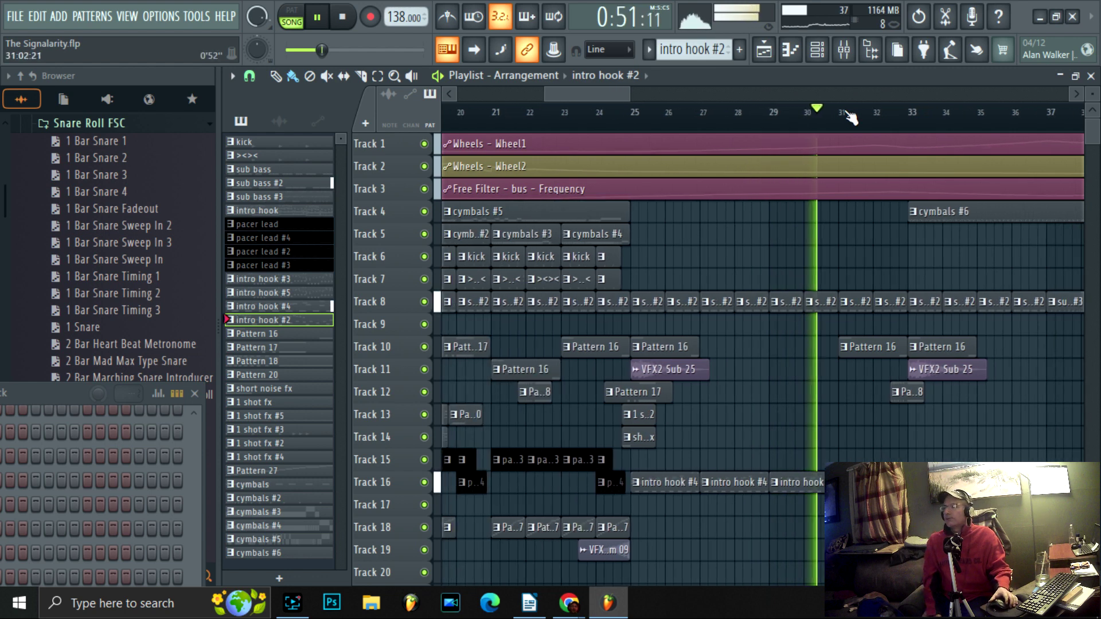
scroll(905, 95, "right", 1)
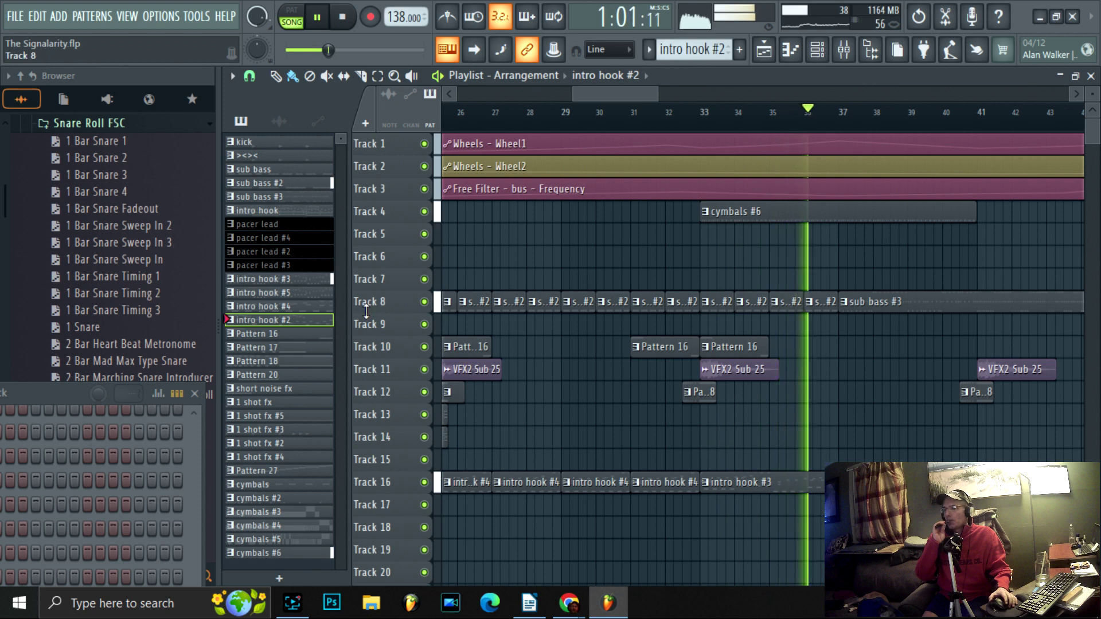
Select the cymbals #6 pattern, examine its notes and velocities in the piano roll, and return to the playlist
left_click(269, 553)
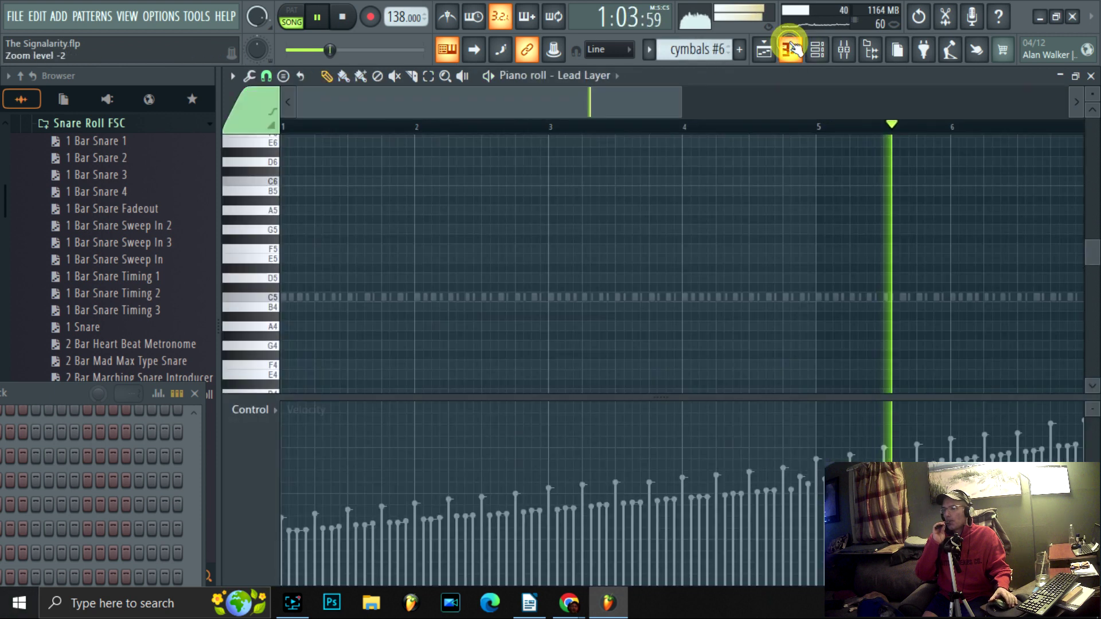
left_click(790, 50)
left_click_drag(681, 113, 893, 113)
left_click(764, 50)
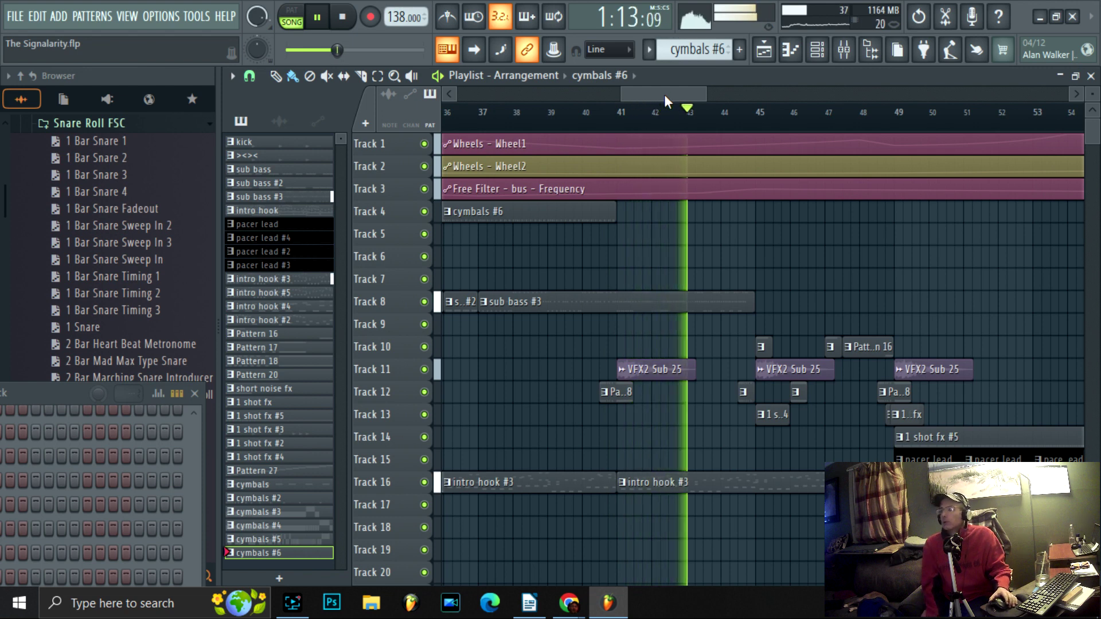
Follow the song playback through the intro hook #3, intro hook #5 and pacer lead sections up to about bar 66
scroll(755, 117, "down", 1)
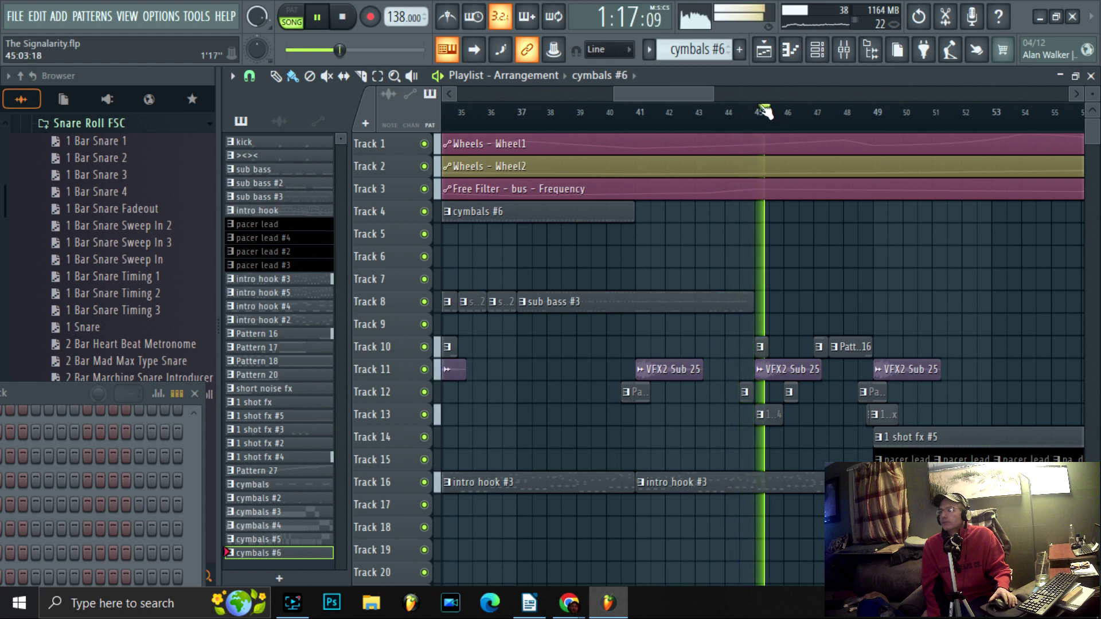
scroll(766, 112, "down", 1)
left_click_drag(676, 87, 697, 86)
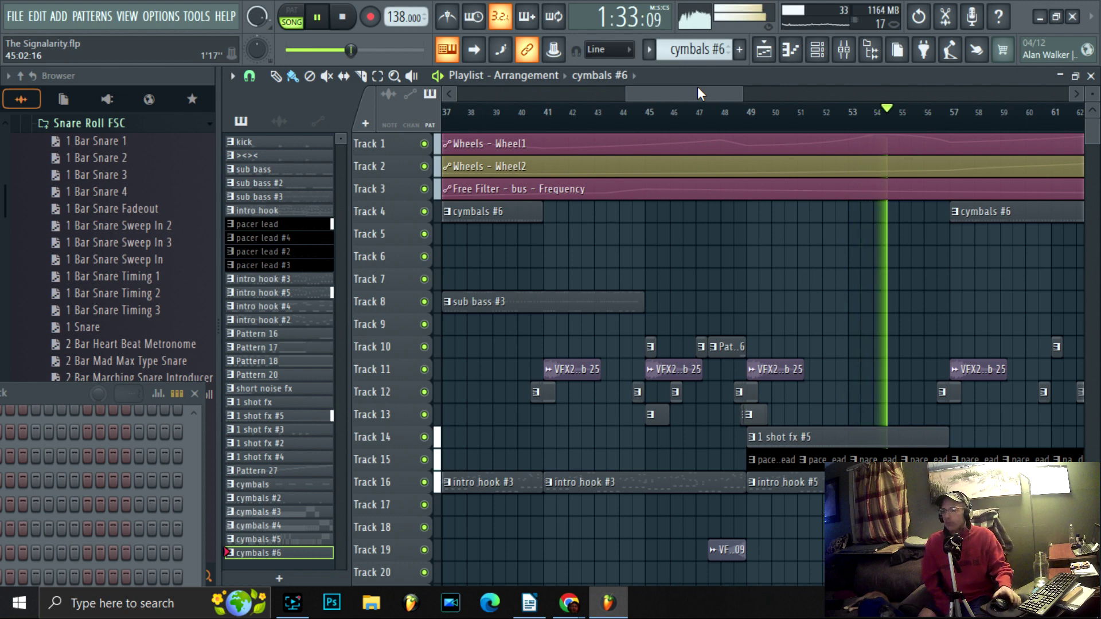
scroll(773, 112, "down", 2)
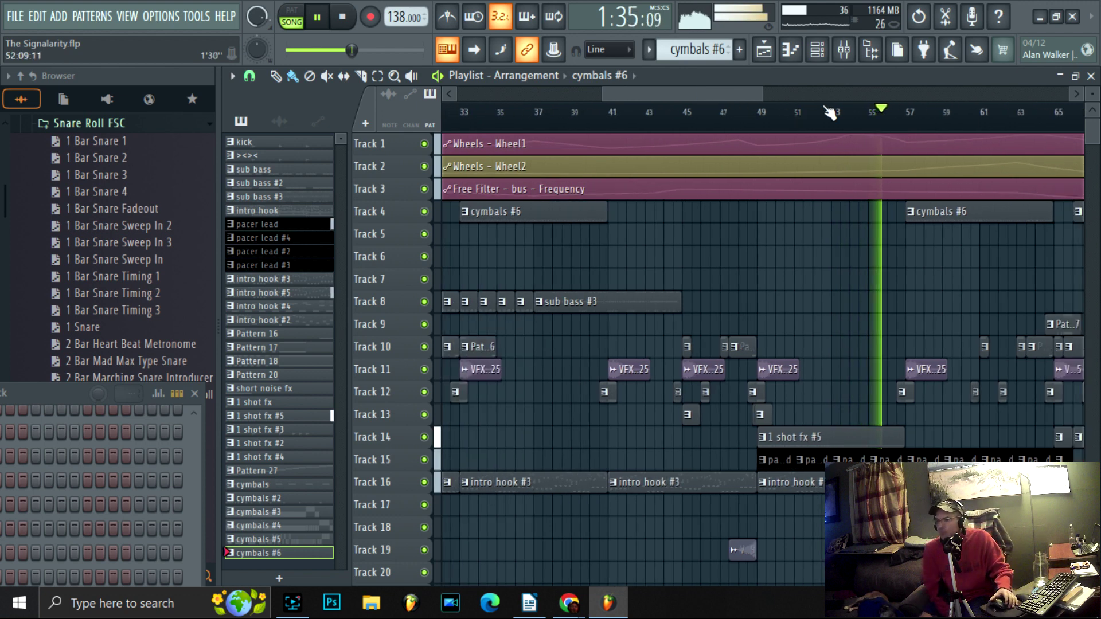
scroll(830, 112, "up", 2)
left_click_drag(727, 91, 737, 90)
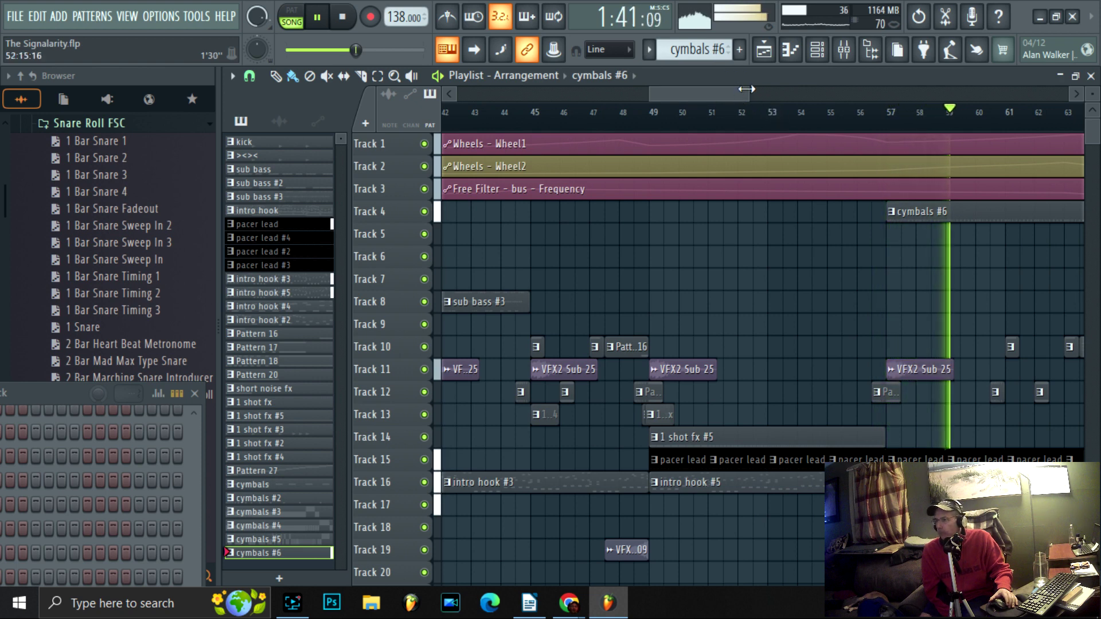
left_click_drag(716, 87, 752, 89)
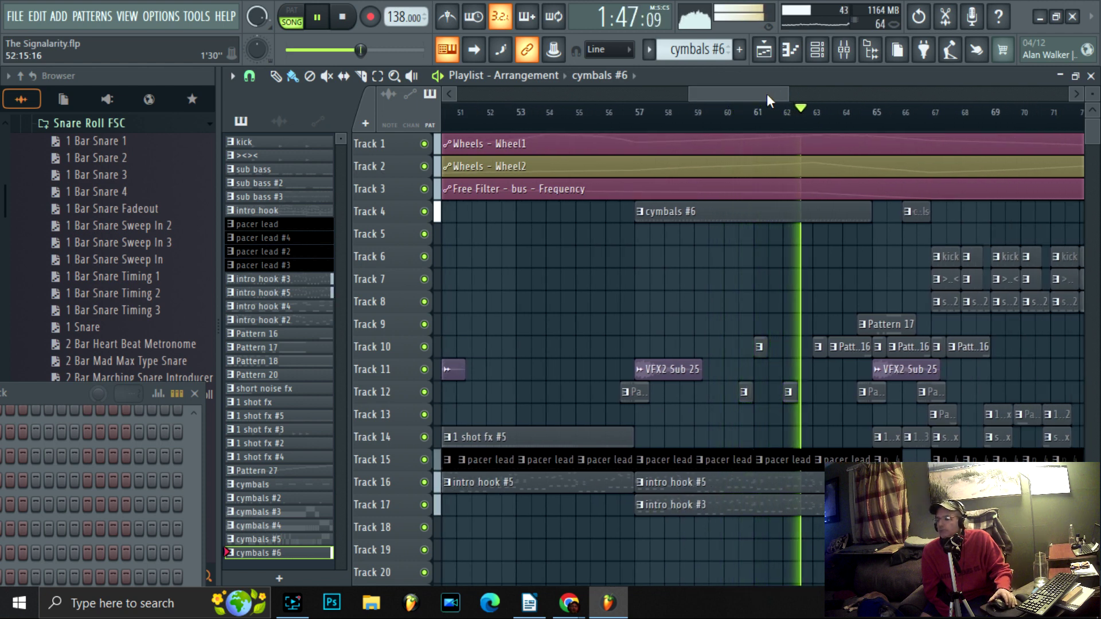
left_click(765, 94)
left_click_drag(766, 94, 789, 94)
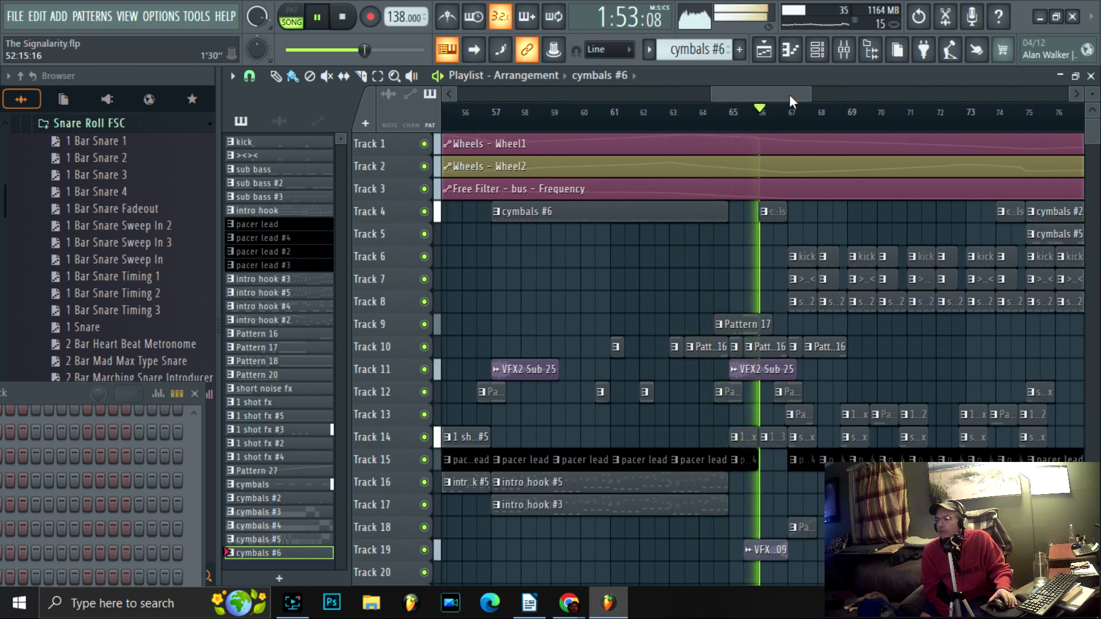
Examine the kick, sub bass #2 and pacer lead #4 clips up close as the song plays from bar 67 to bar 75
scroll(826, 115, "up", 4)
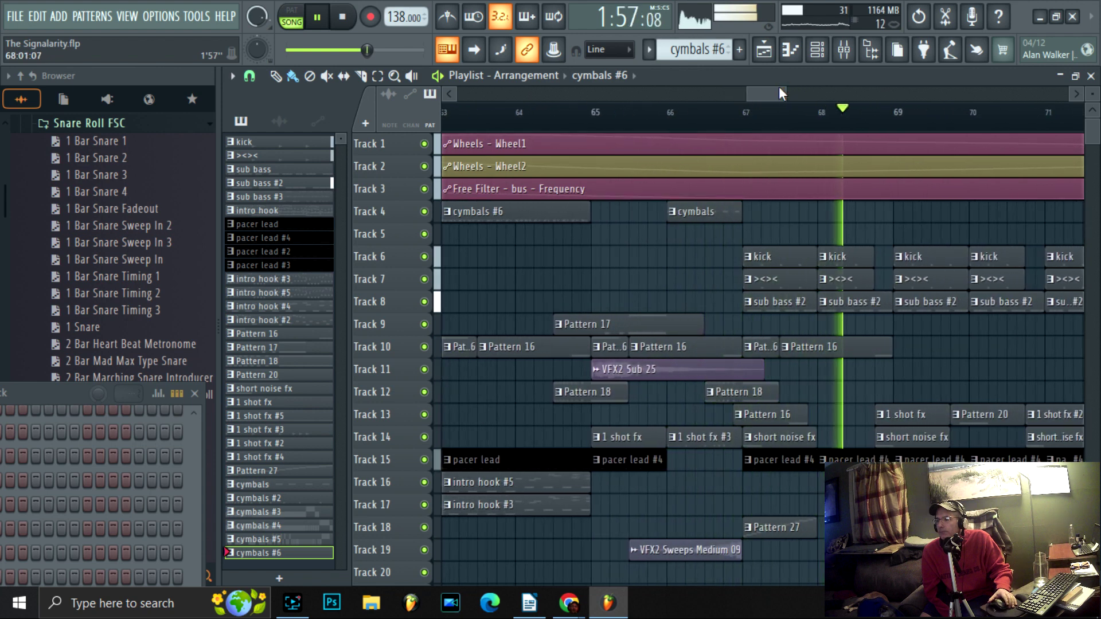
scroll(813, 118, "down", 1)
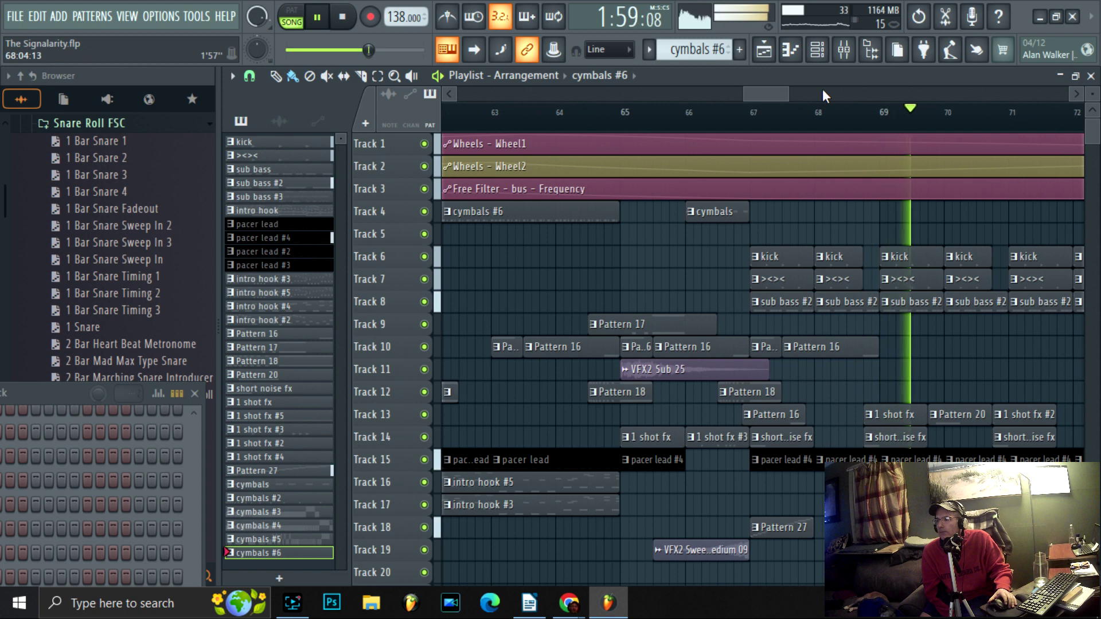
scroll(822, 92, "right", 4)
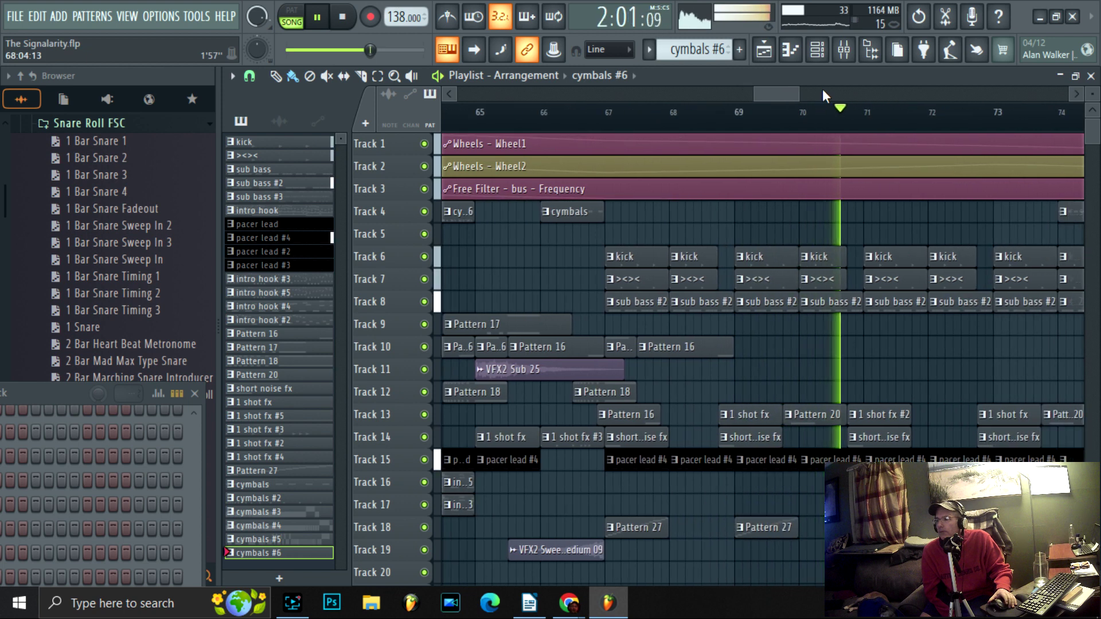
scroll(822, 88, "right", 3)
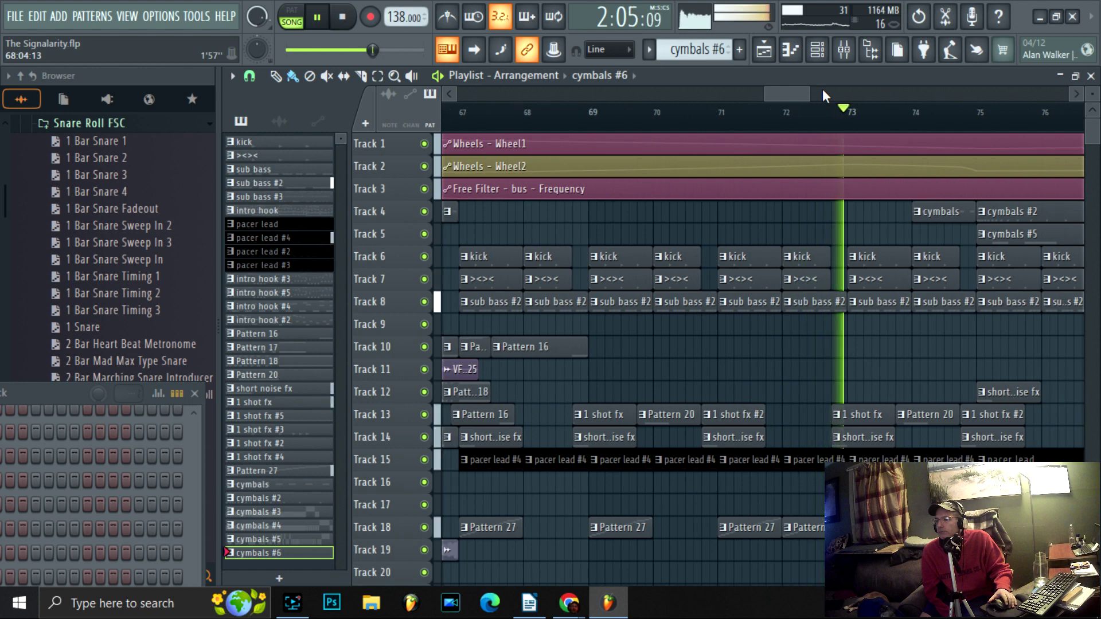
scroll(822, 88, "right", 2)
scroll(822, 88, "right", 1)
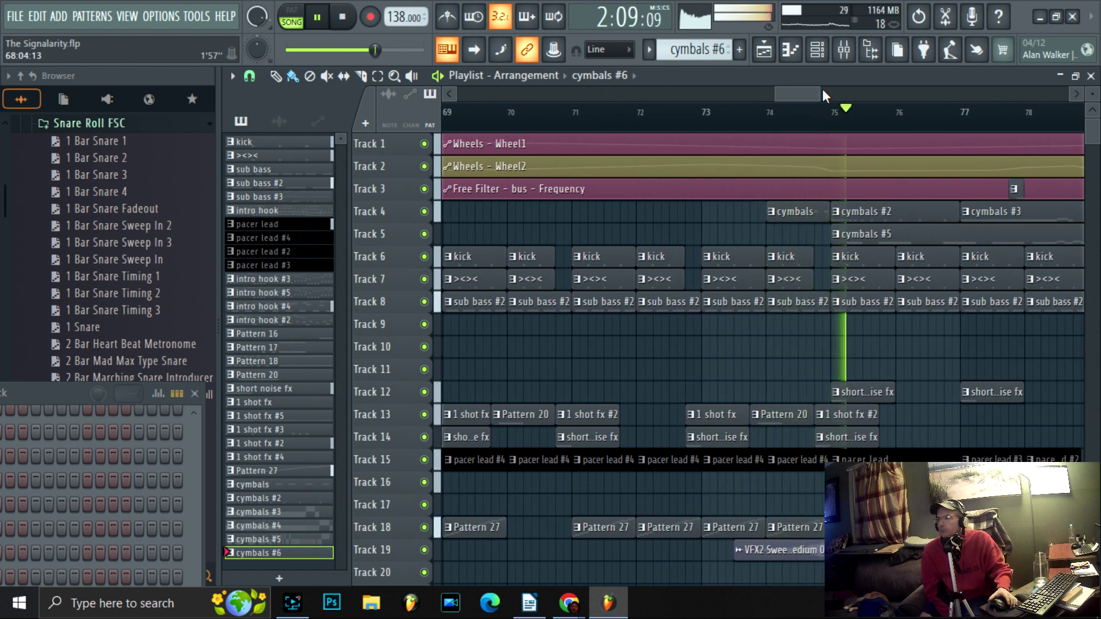
Follow the song playback through the cymbals, sub bass #2, pacer lead and intro hook #4 clips from bar 75 to bar 83
scroll(841, 92, "right", 1)
scroll(841, 86, "right", 1)
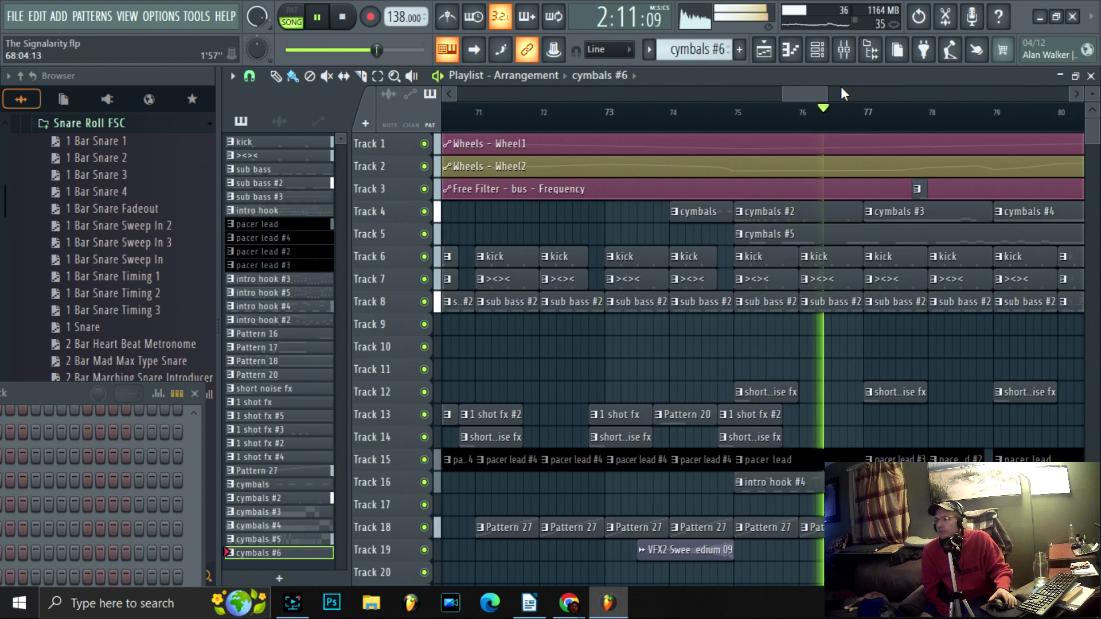
scroll(888, 114, "up", 2)
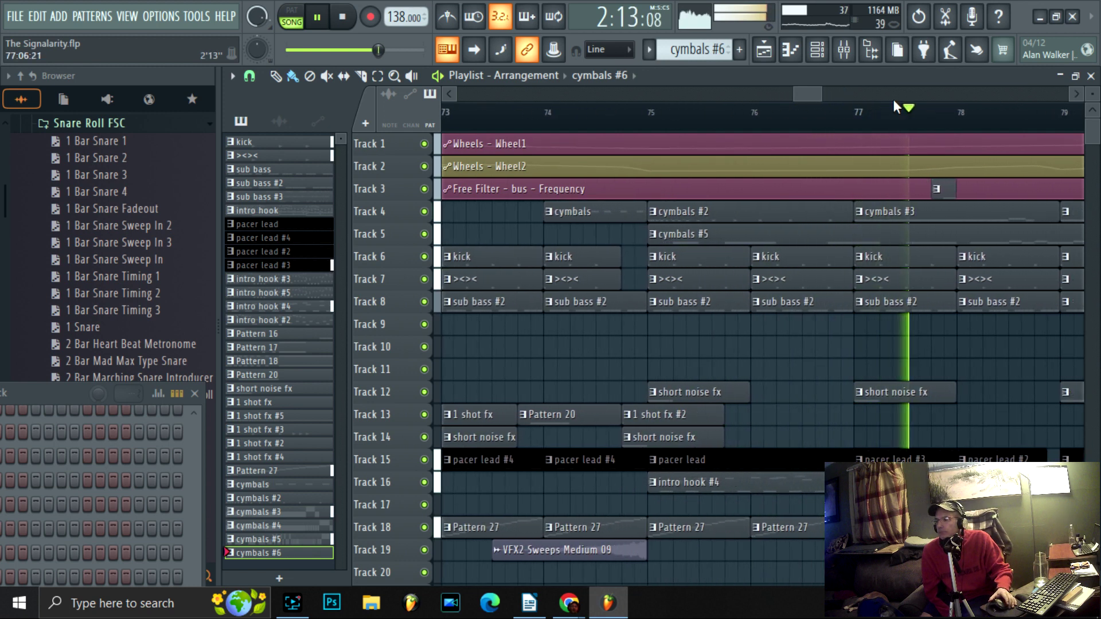
scroll(898, 92, "right", 2)
scroll(897, 93, "right", 4)
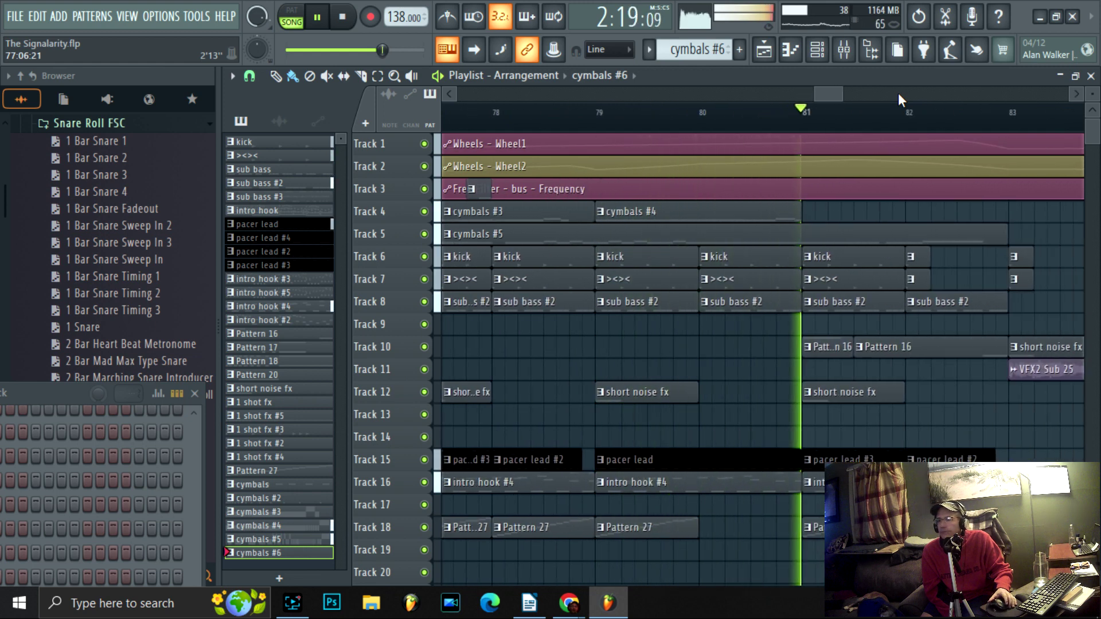
scroll(898, 93, "right", 2)
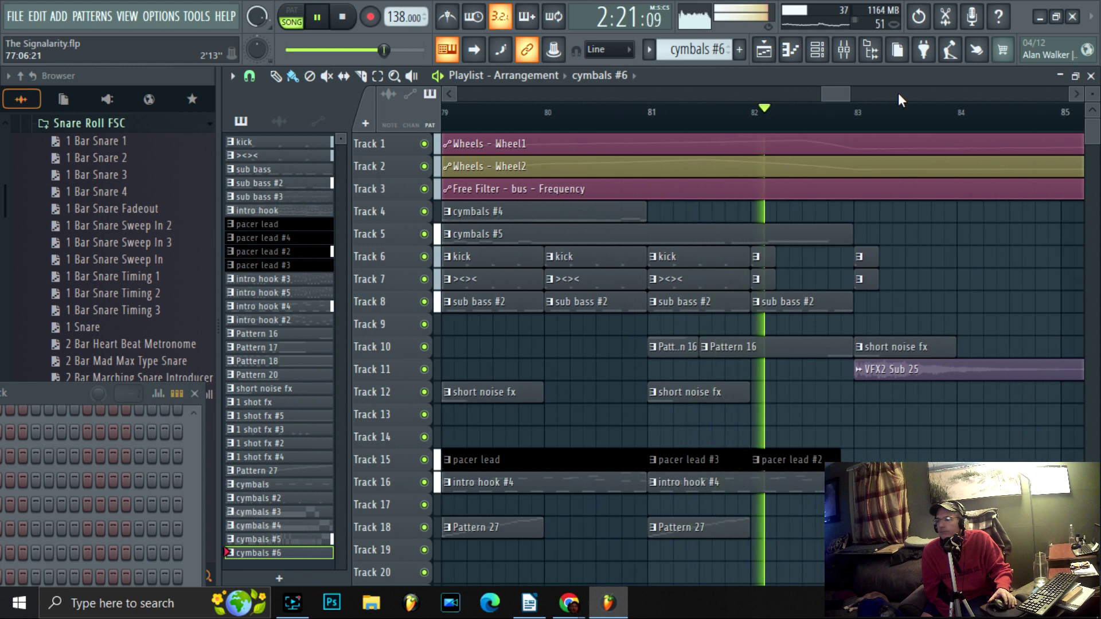
scroll(897, 100, "right", 2)
scroll(940, 99, "left", 1)
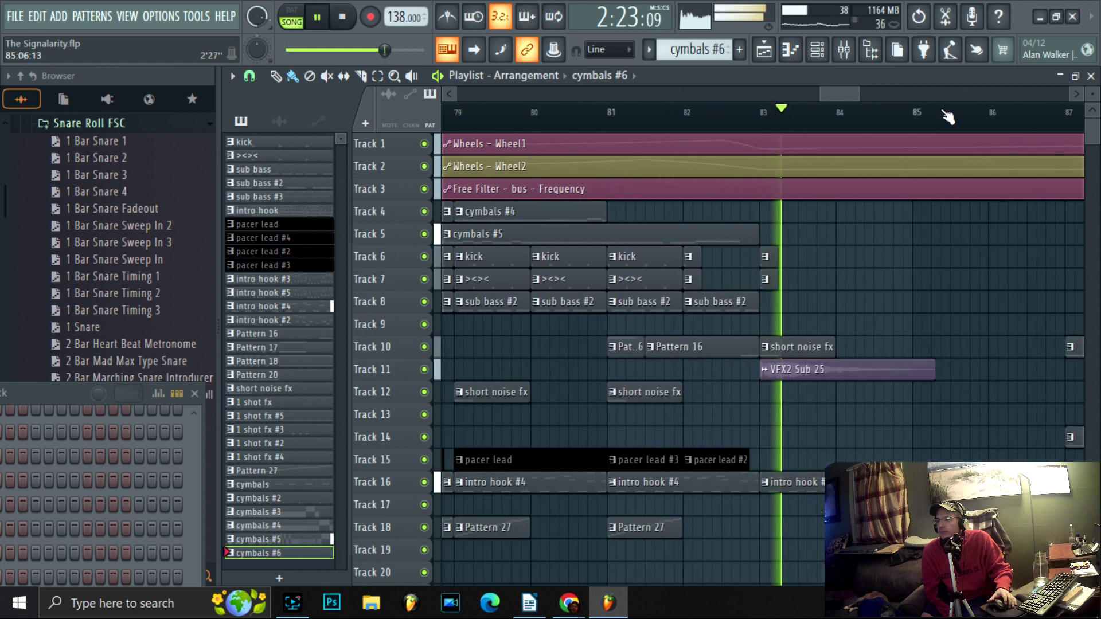
Follow the playback through the quieter intro hook #4, intro hook #3, intro hook #5 and 1 shot fx #5 clips up to about bar 93
scroll(964, 94, "down", 2)
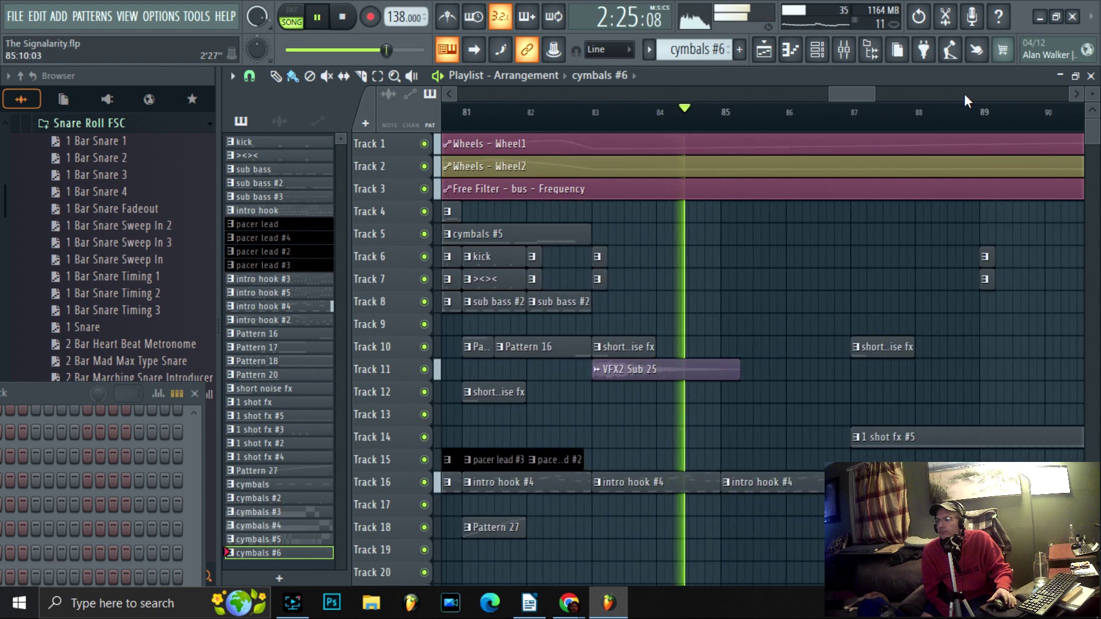
scroll(964, 94, "right", 1)
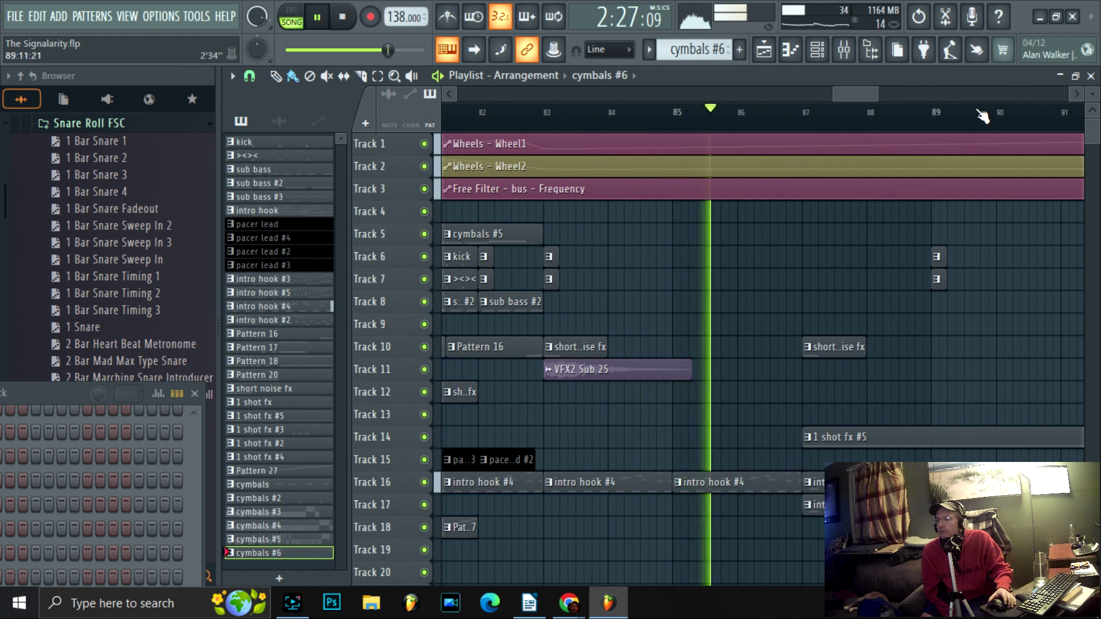
scroll(974, 115, "down", 1)
scroll(975, 109, "right", 3)
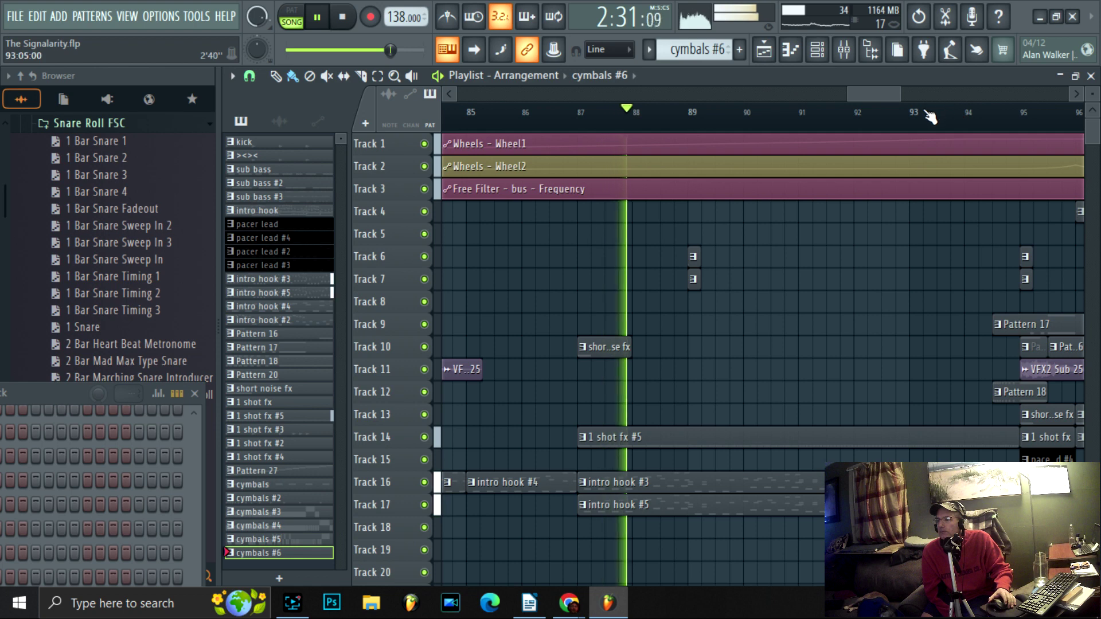
scroll(929, 113, "down", 1)
scroll(937, 89, "right", 1)
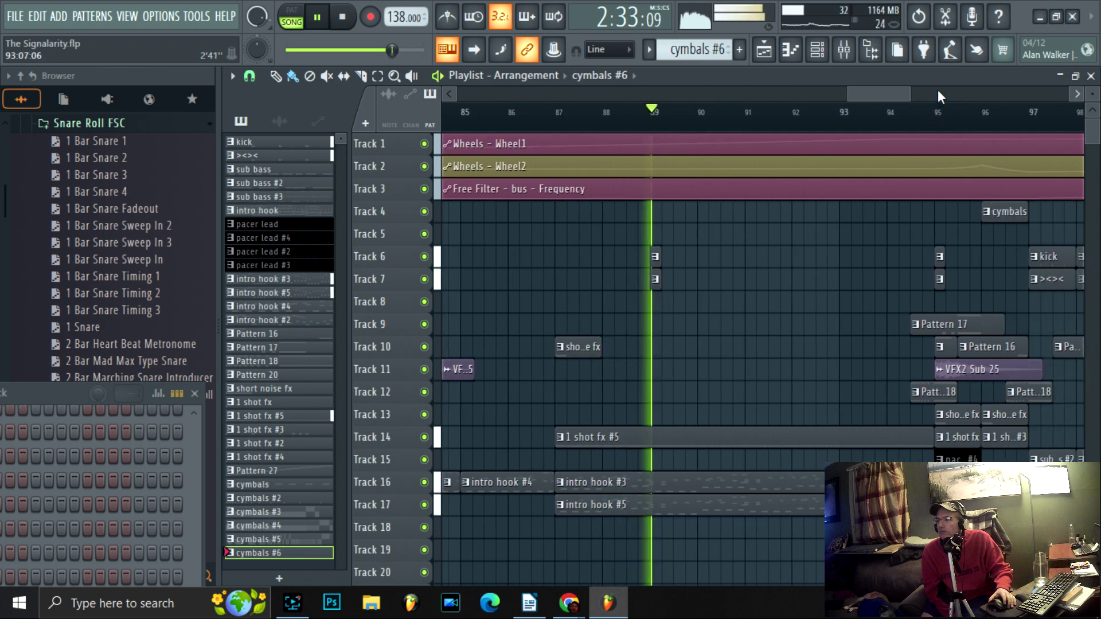
scroll(987, 117, "down", 1)
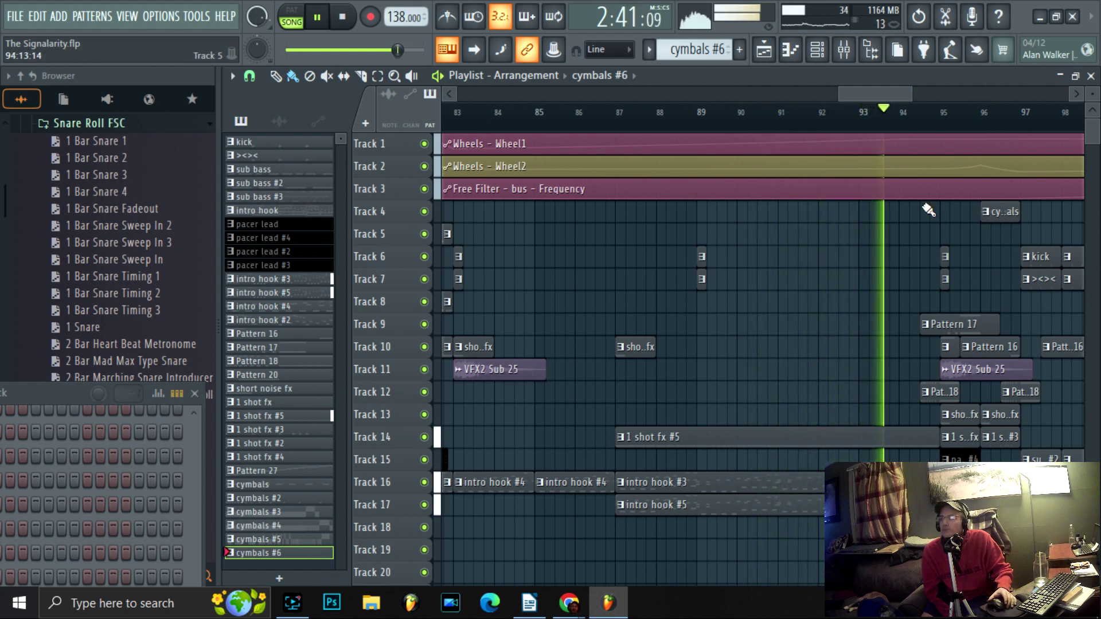
Follow the playback through the final kick, Pattern 16 and pacer lead #3 section from about bar 93 to the end of the arrangement
left_click_drag(857, 94, 882, 98)
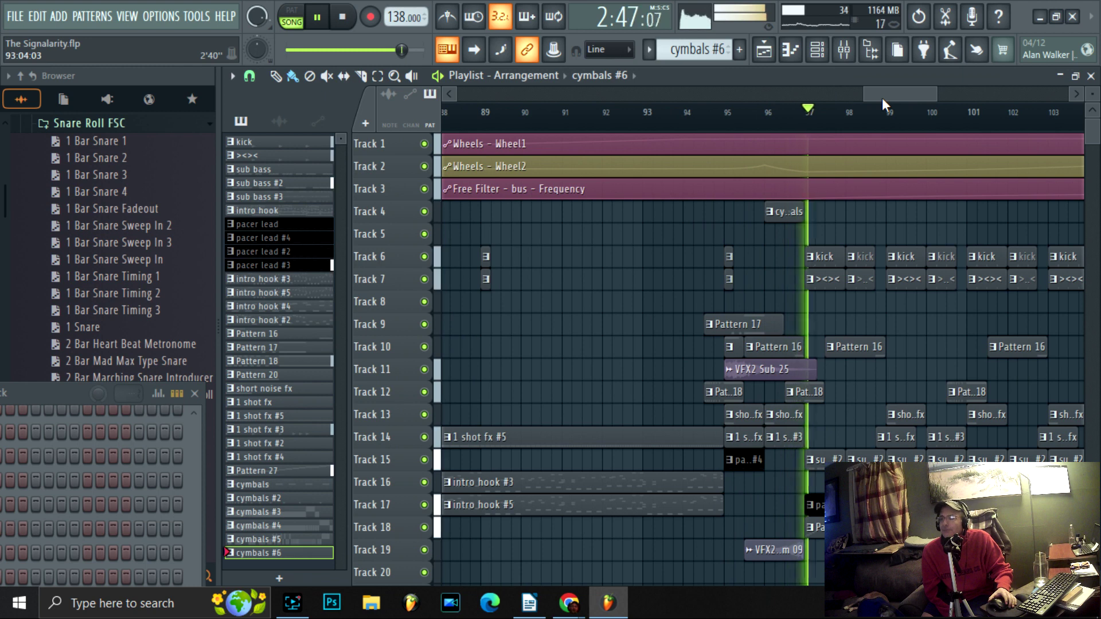
left_click_drag(886, 93, 905, 93)
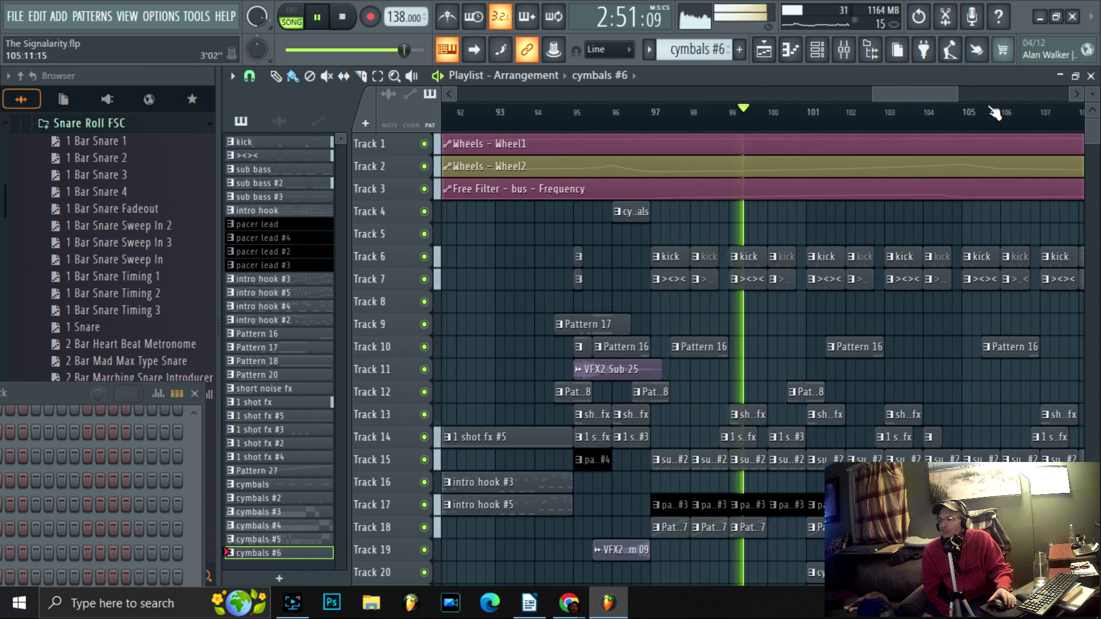
left_click_drag(945, 90, 961, 90)
scroll(933, 246, "down", 5)
scroll(932, 247, "up", 5)
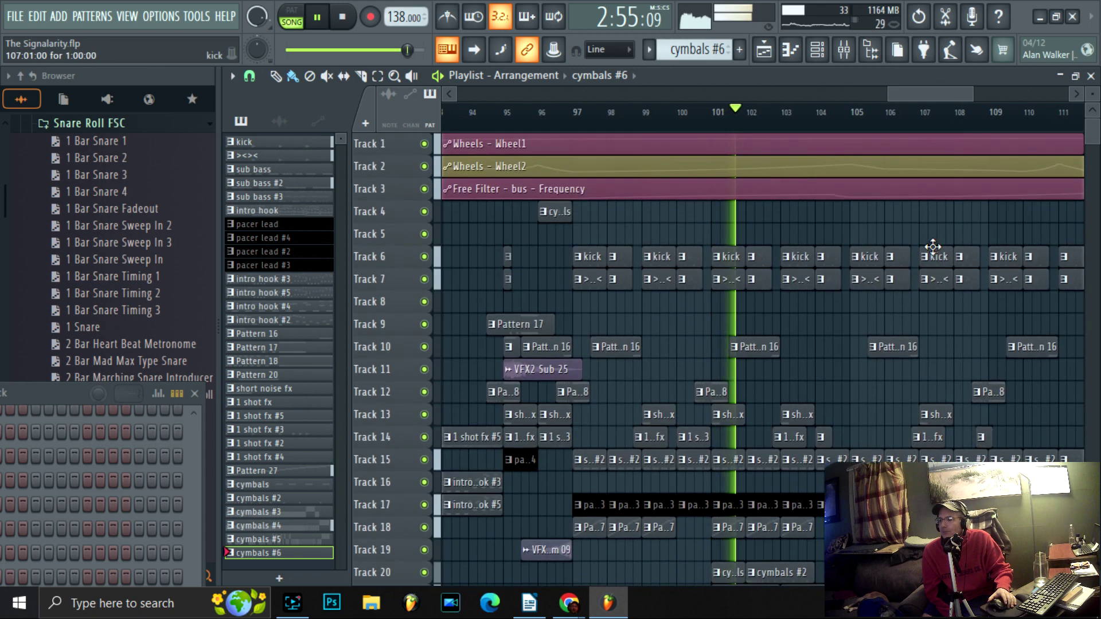
scroll(1036, 117, "down", 1)
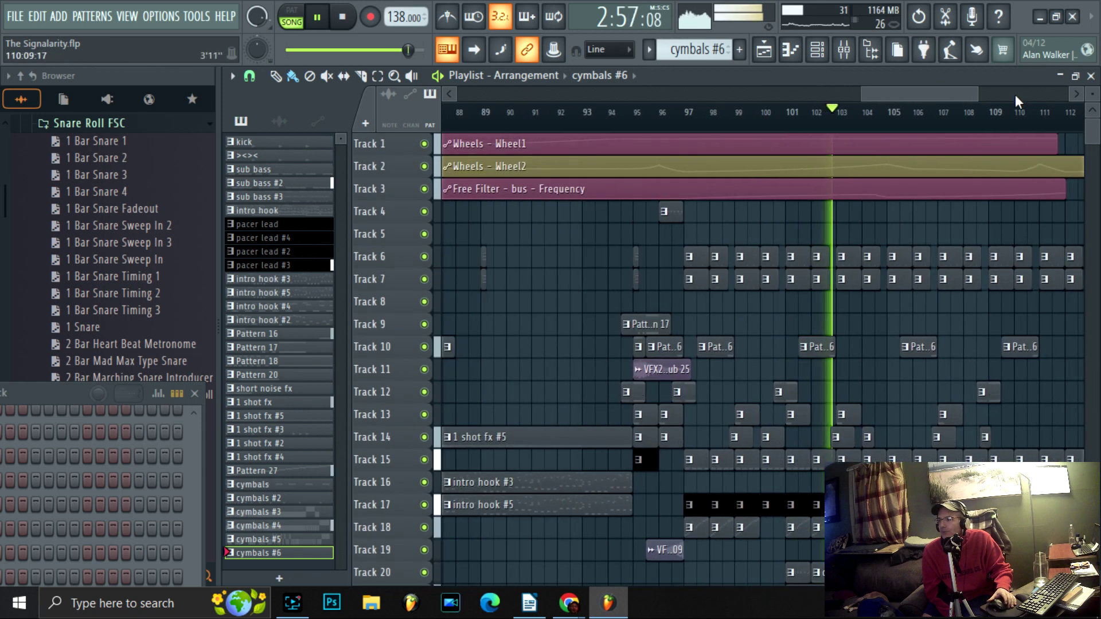
scroll(1015, 95, "down", 2)
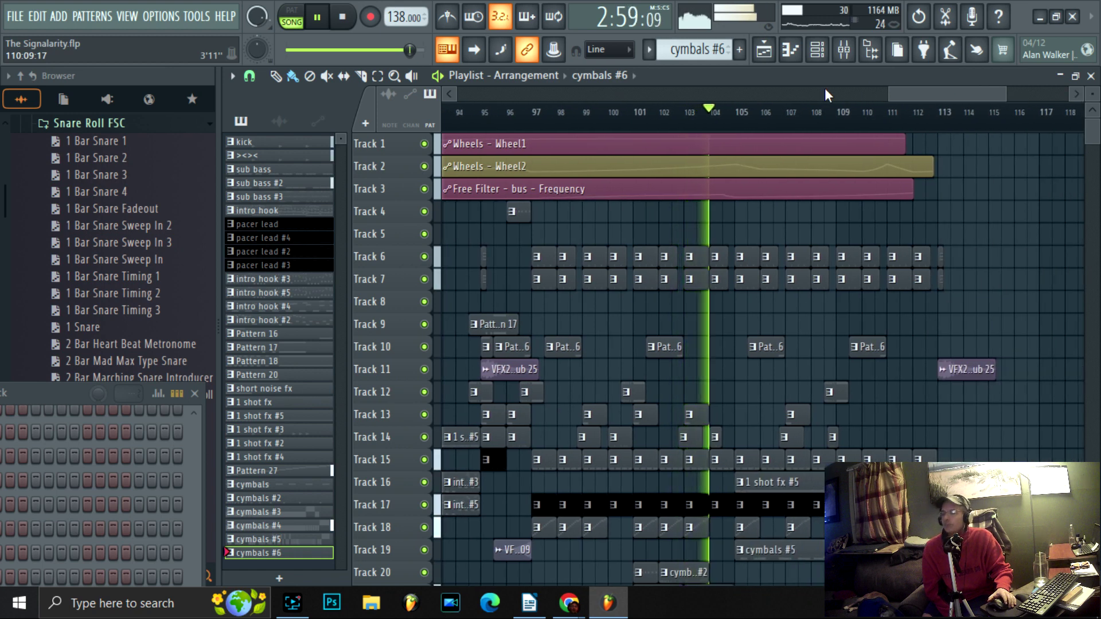
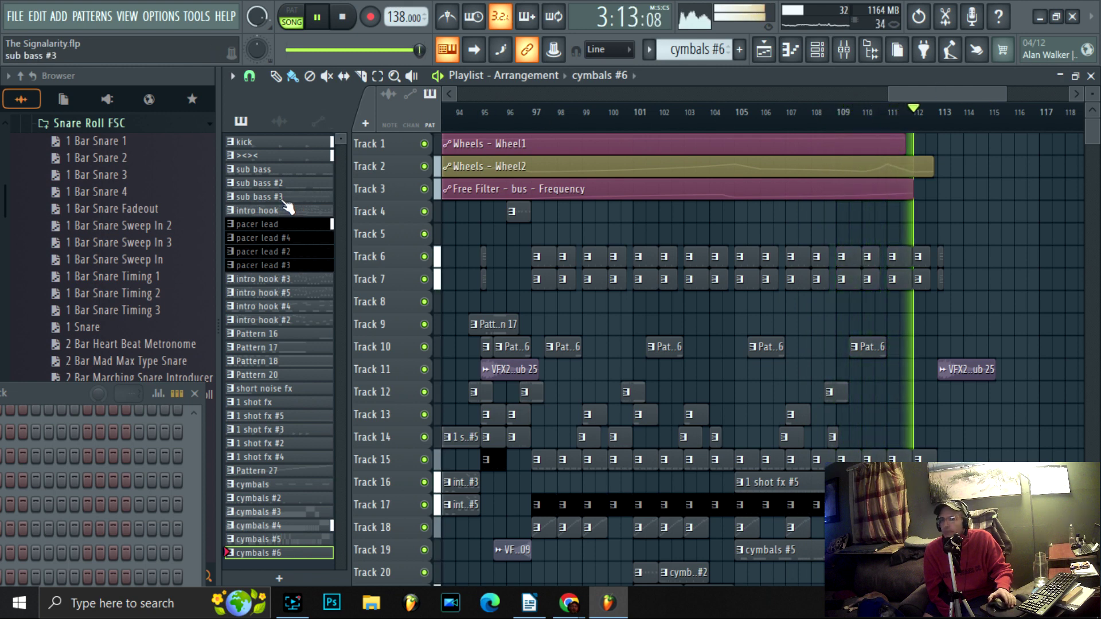
Stop the song playback and bring the whole arrangement from bar 1 to its end into view in the playlist
left_click(343, 23)
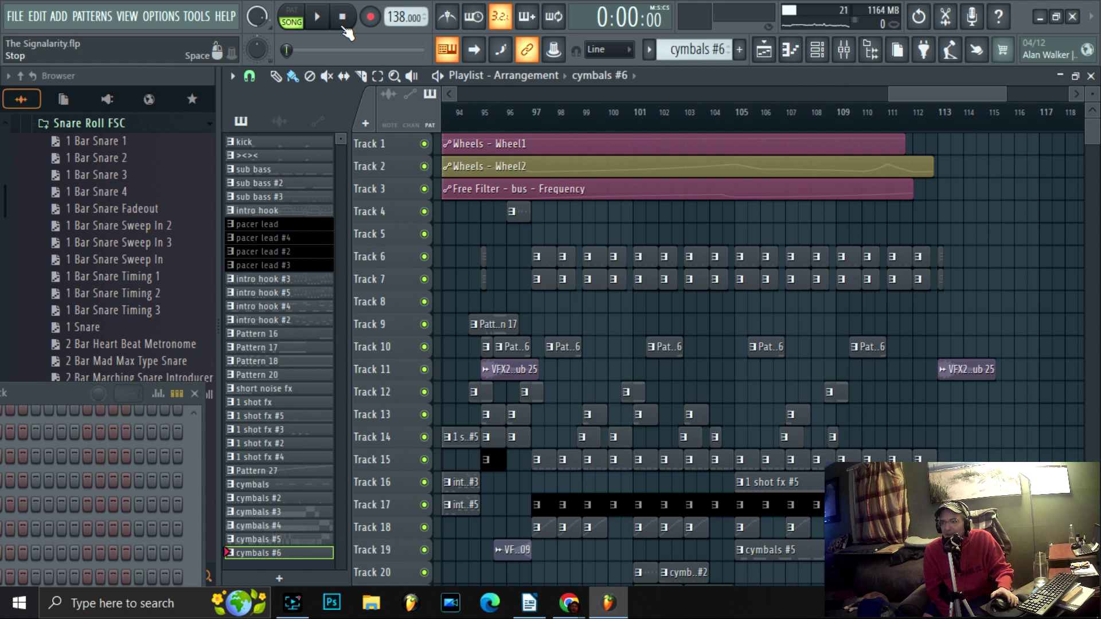
left_click_drag(929, 95, 427, 88)
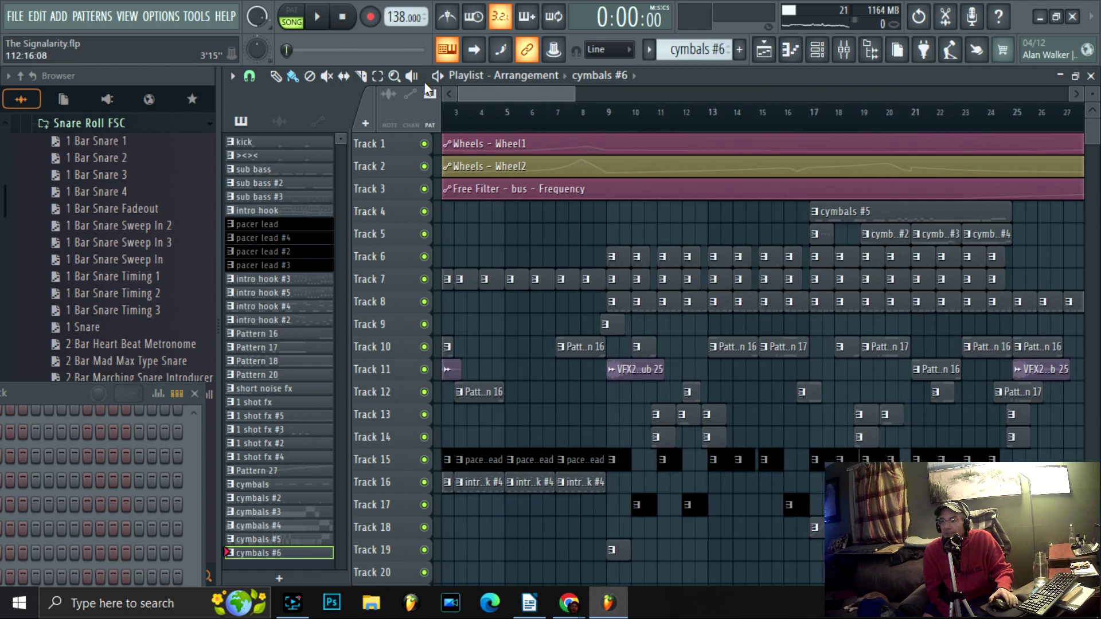
left_click_drag(575, 94, 1046, 98)
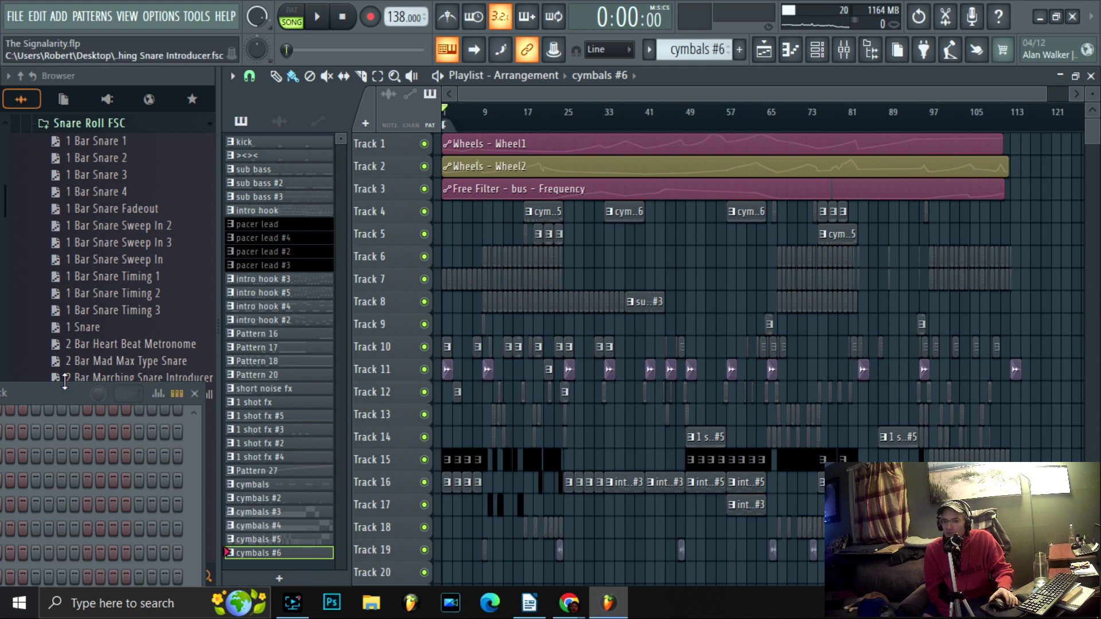
left_click_drag(53, 394, 52, 310)
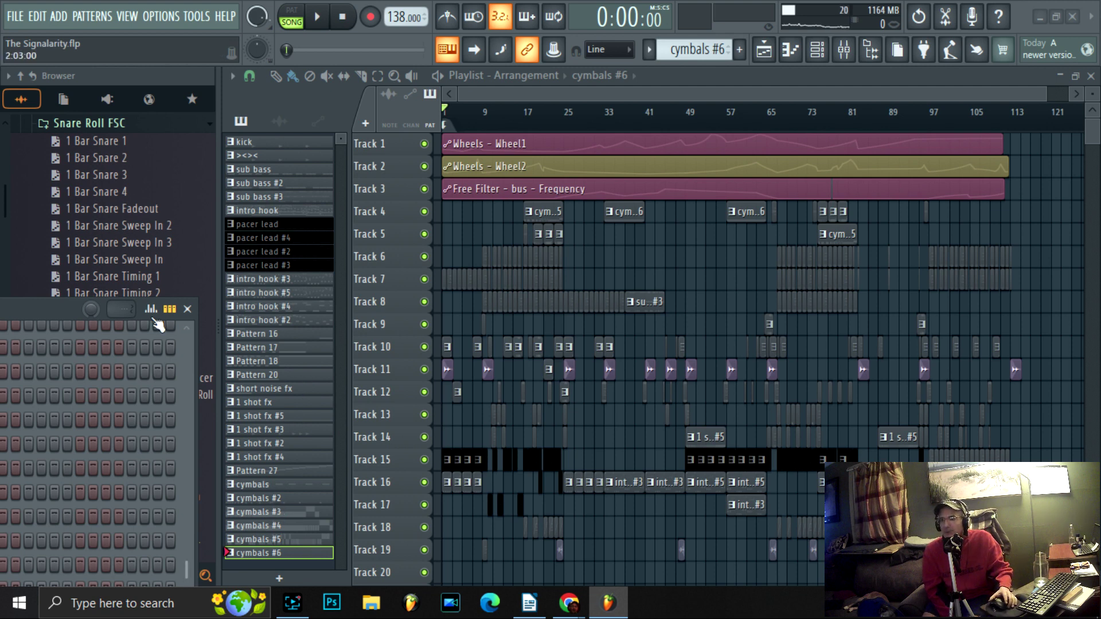
left_click_drag(57, 311, 70, 424)
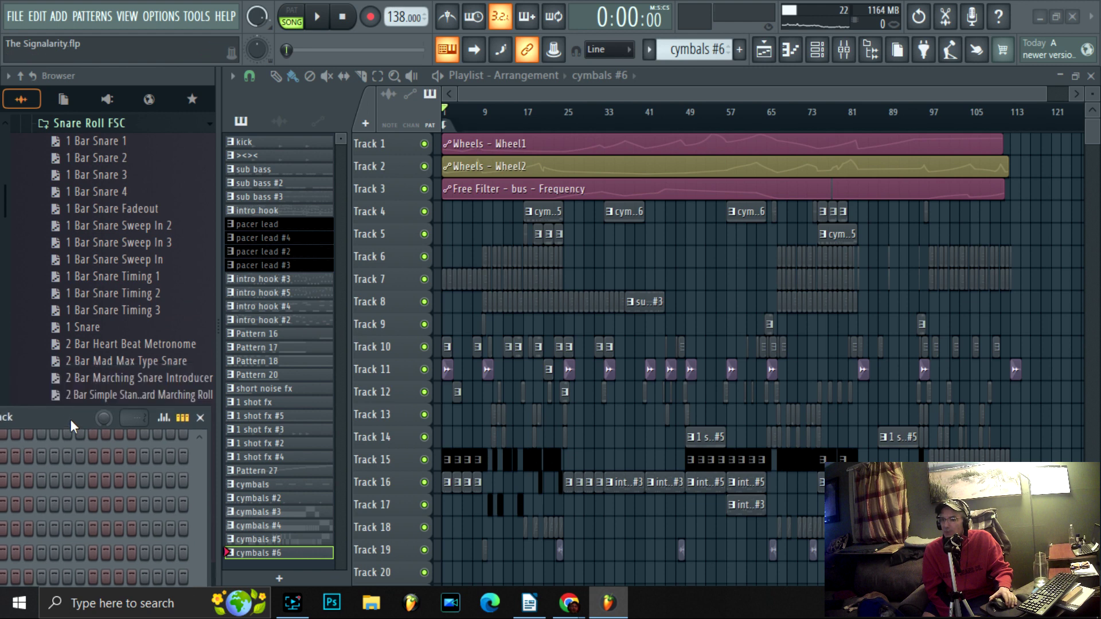
left_click_drag(141, 143, 241, 181)
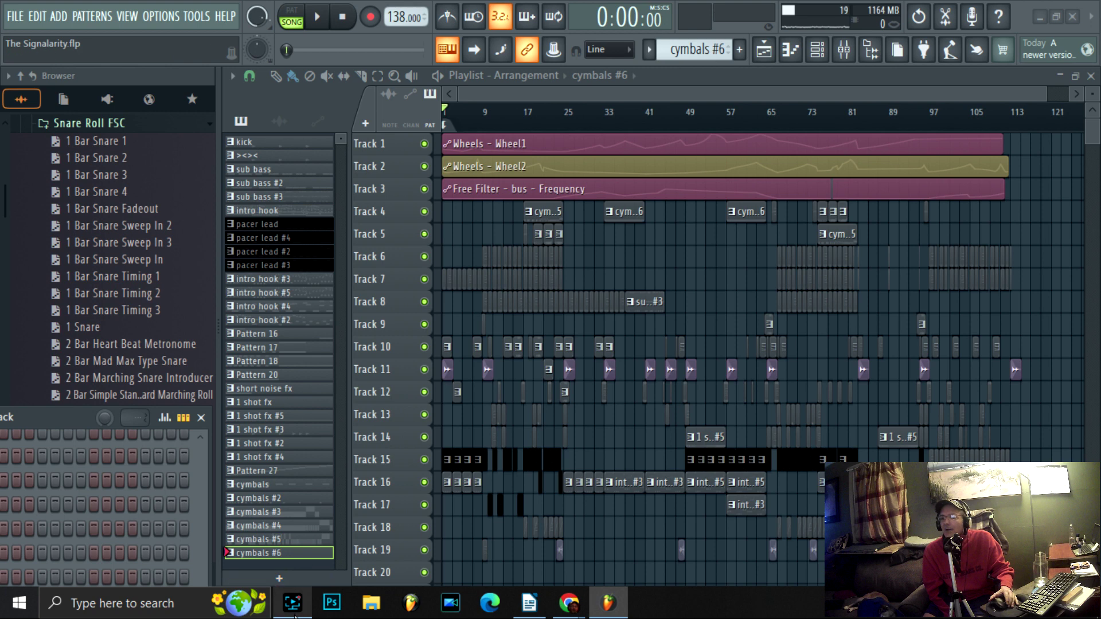
Switch to the Screen Recorder window
mouse_move(294, 610)
left_click(284, 565)
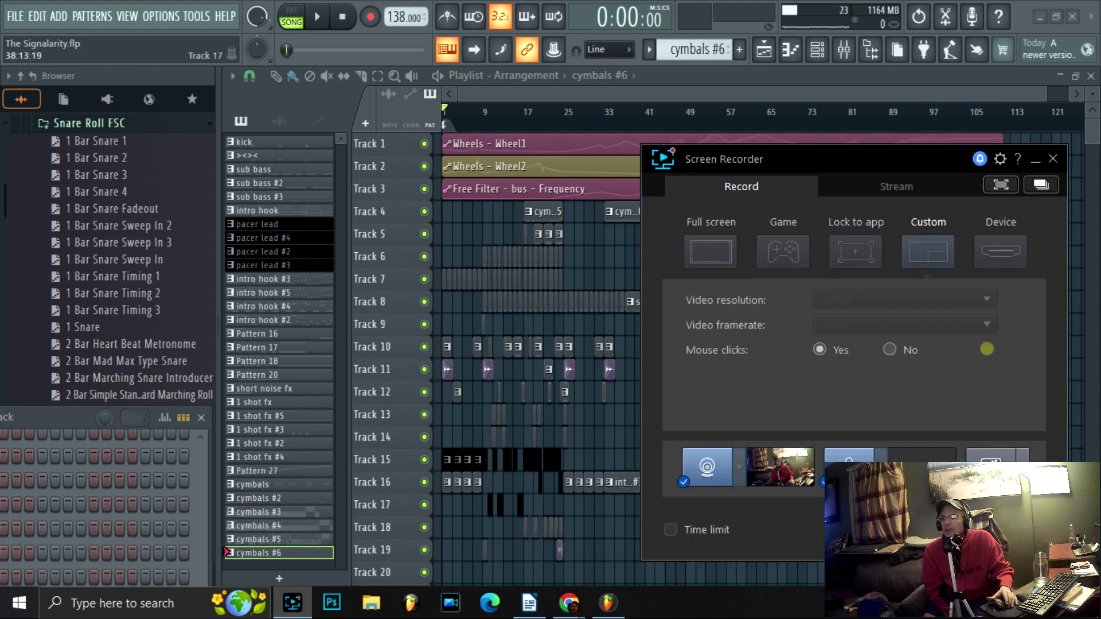